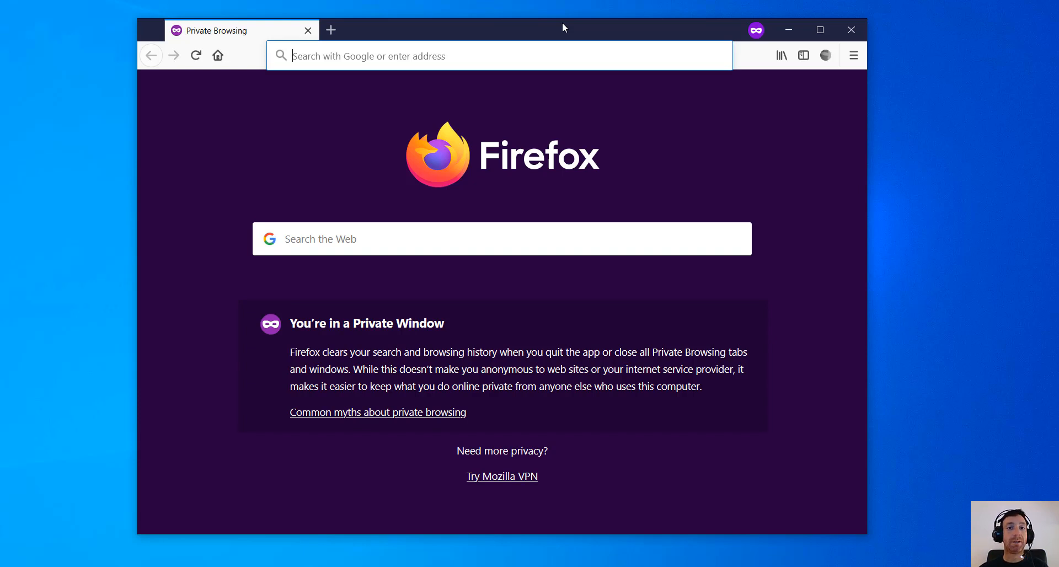
# - Maximize the private Firefox window and load portal.azure.com
pyautogui.click(827, 35)
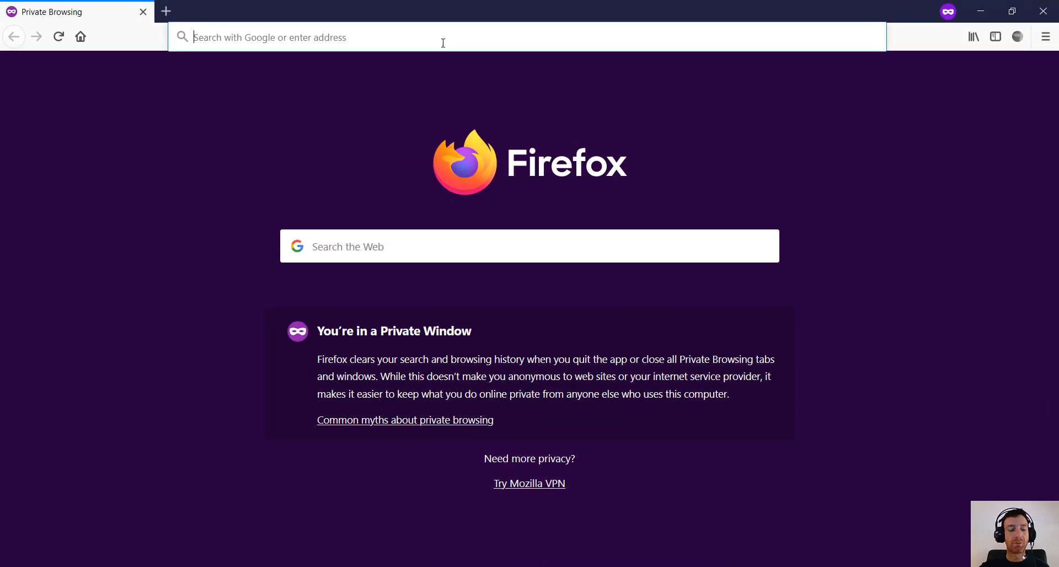
pyautogui.write('posrta')
pyautogui.press('BackSpace')
pyautogui.press('BackSpace')
pyautogui.press('BackSpace')
pyautogui.press('BackSpace')
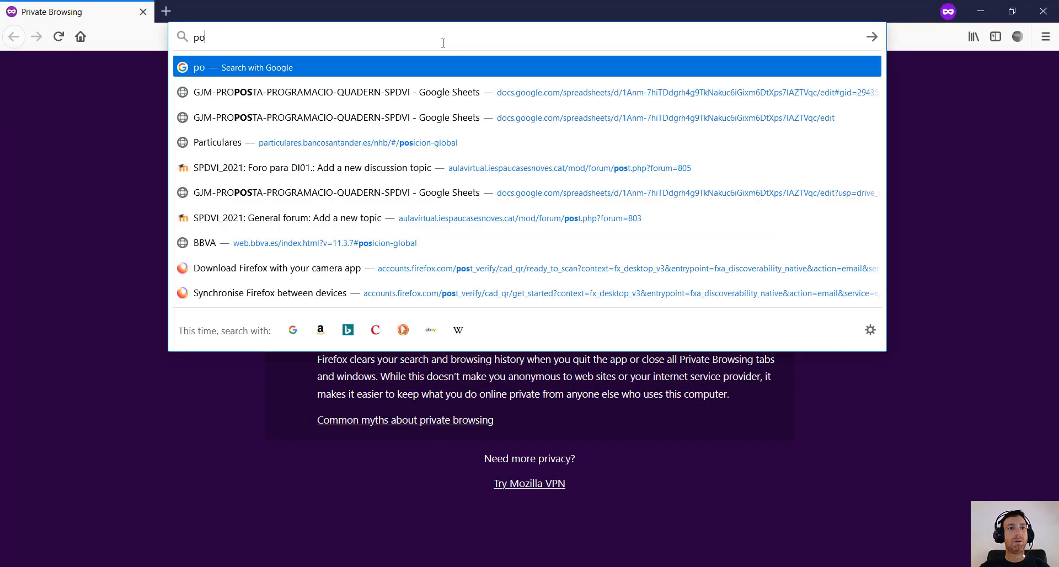
pyautogui.write('rtal.azure.com/')
pyautogui.press('Return')
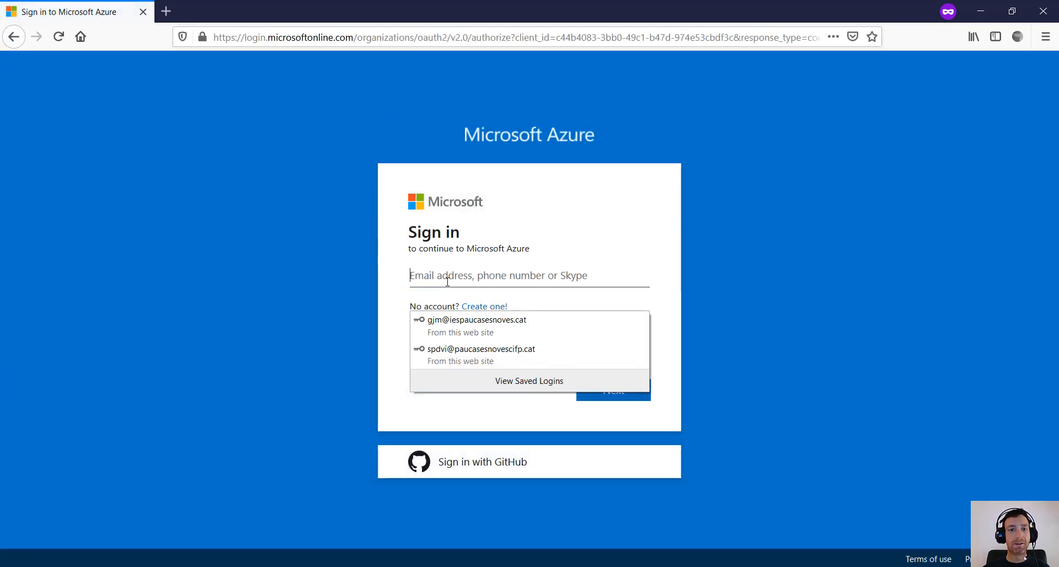
# - Enter the saved account e-mail on the sign-in page and choose the personal account
pyautogui.write('spdvi')
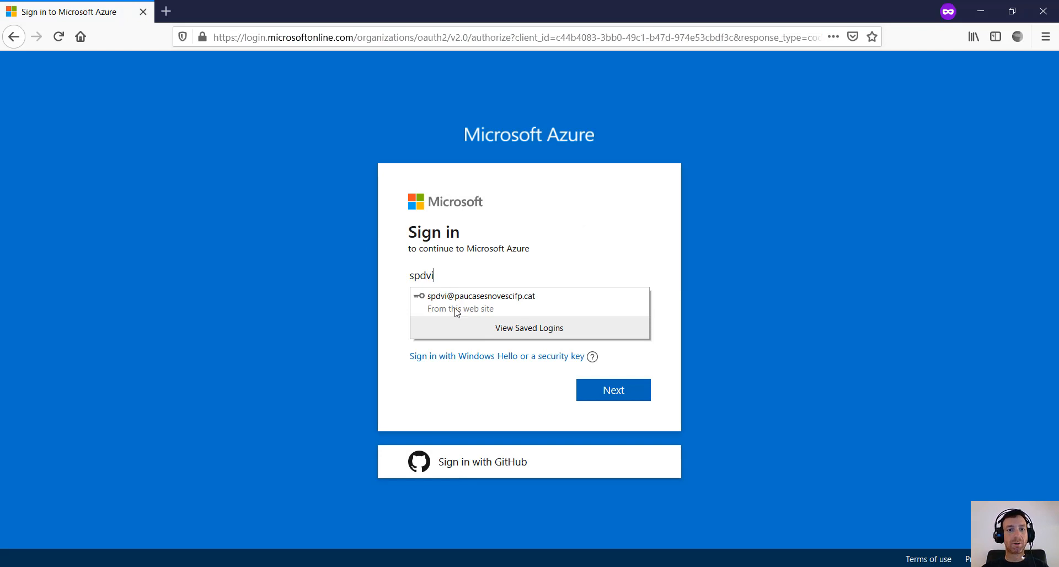
pyautogui.click(455, 307)
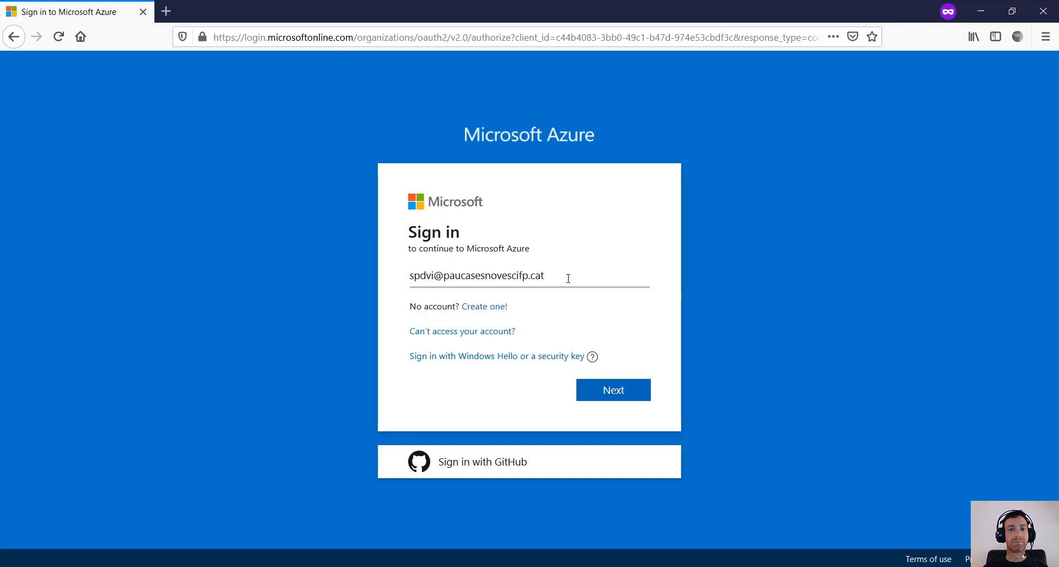
pyautogui.click(606, 397)
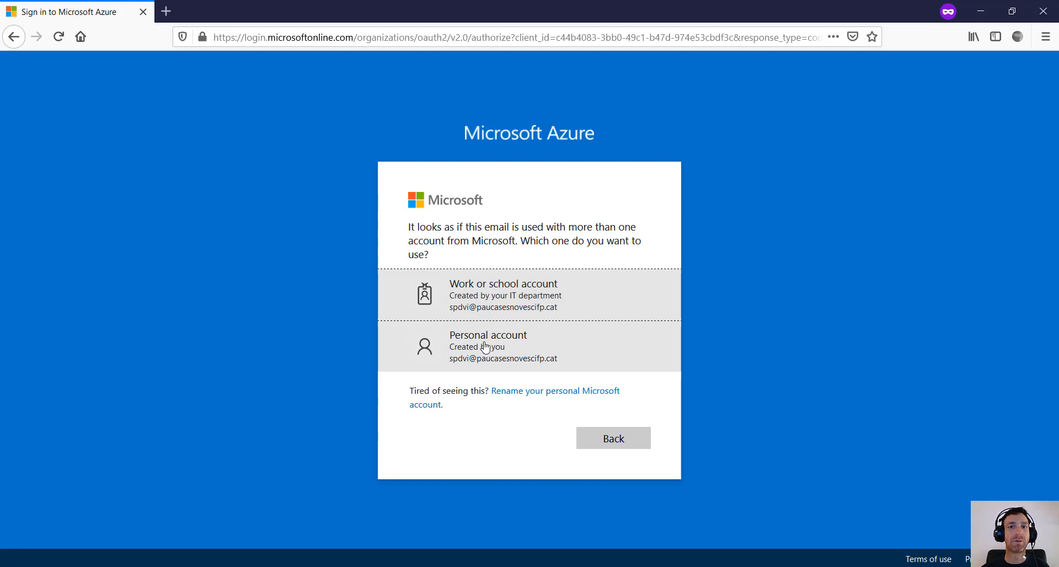
pyautogui.click(485, 347)
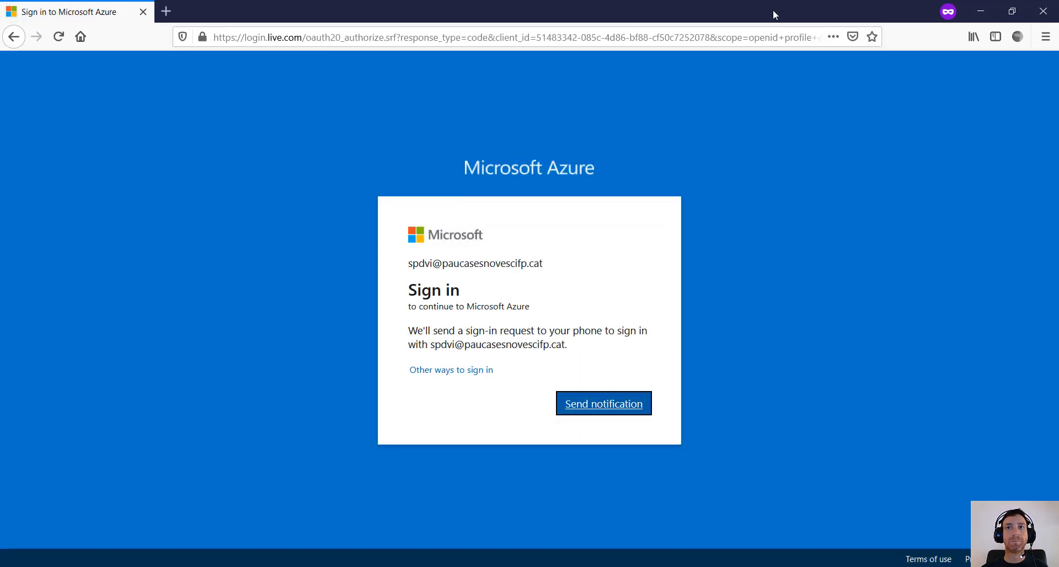
# - Approve the sign-in via phone notification and choose to stay signed in
pyautogui.press('Return')
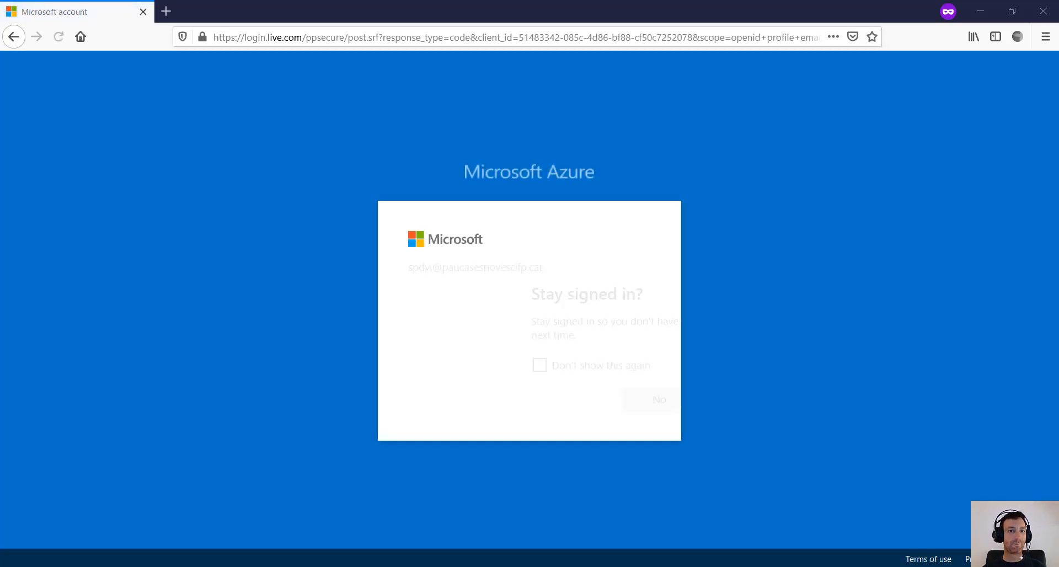
pyautogui.click(612, 405)
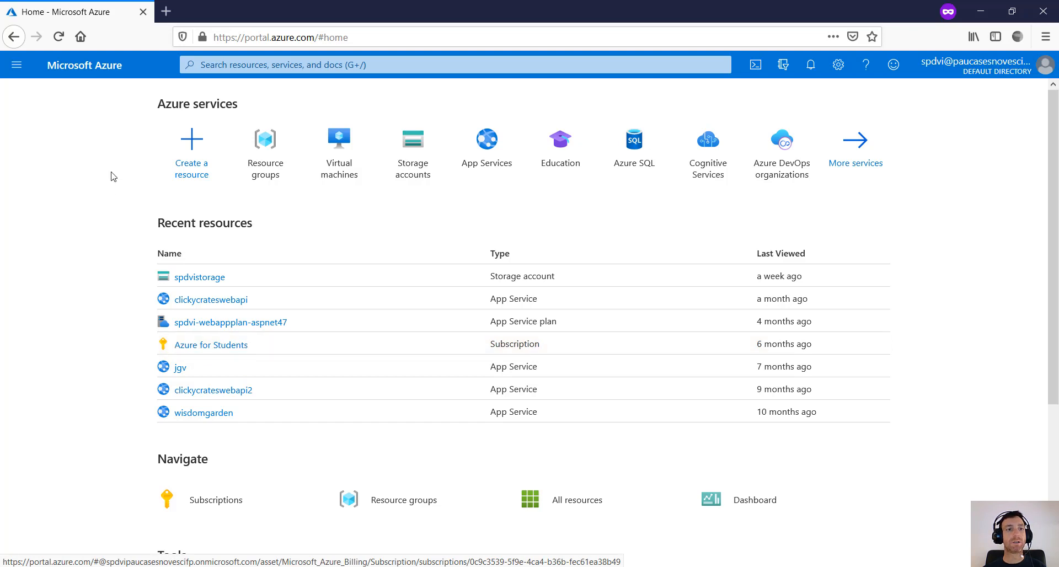
# - Create a resource, filter to Databases, and pick SQL Database
pyautogui.click(197, 151)
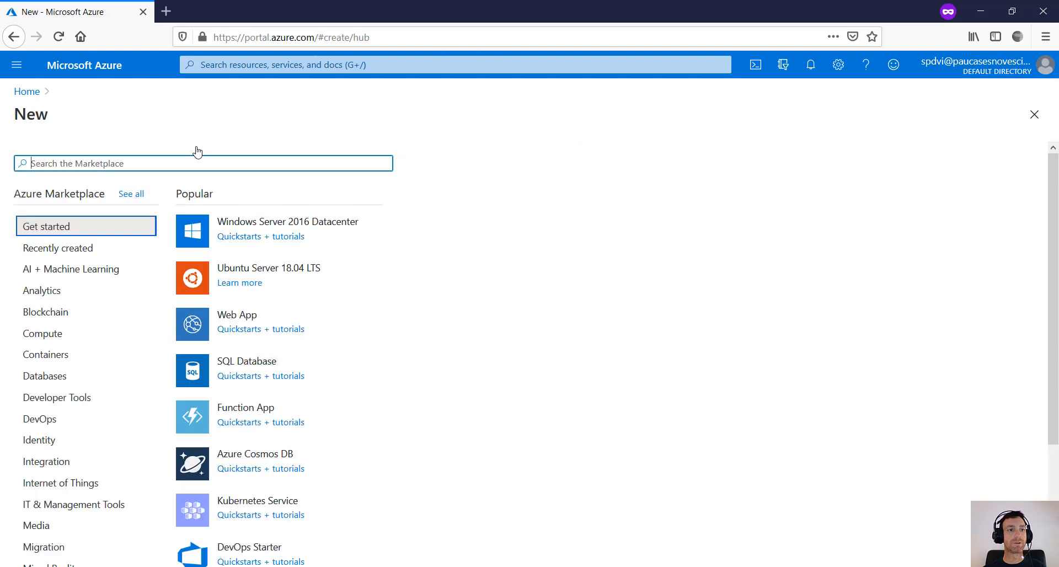
pyautogui.click(61, 378)
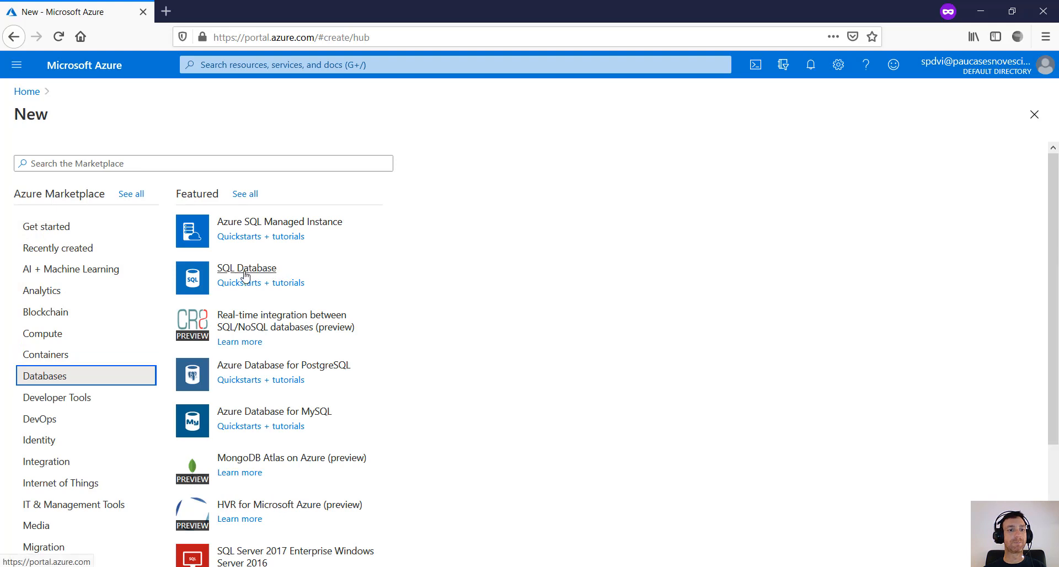
pyautogui.click(246, 275)
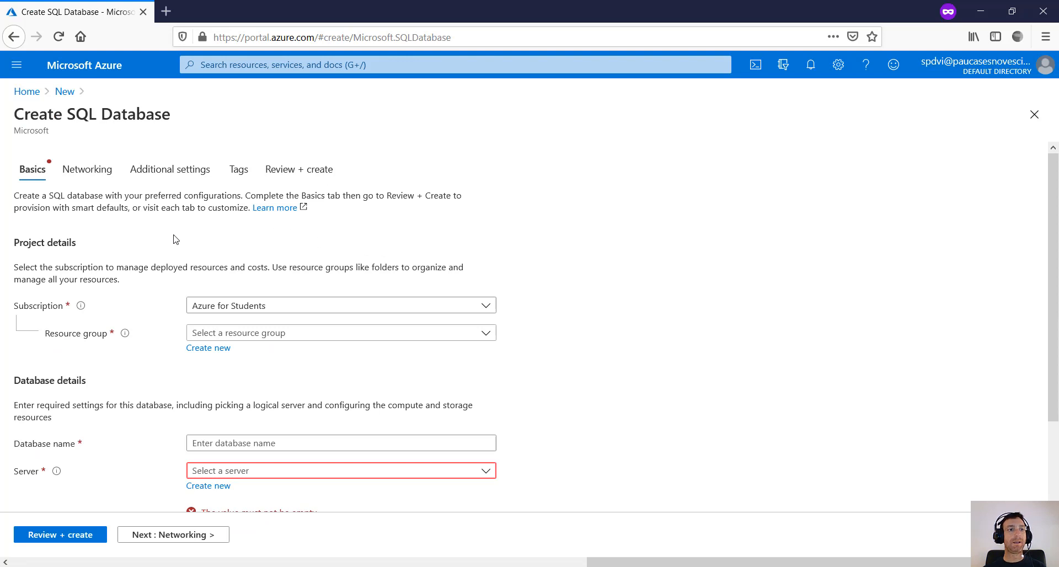
# - Scroll down the Basics tab and start a new resource group for the database
pyautogui.scroll(-2, 159, 255)
pyautogui.scroll(-1, 159, 255)
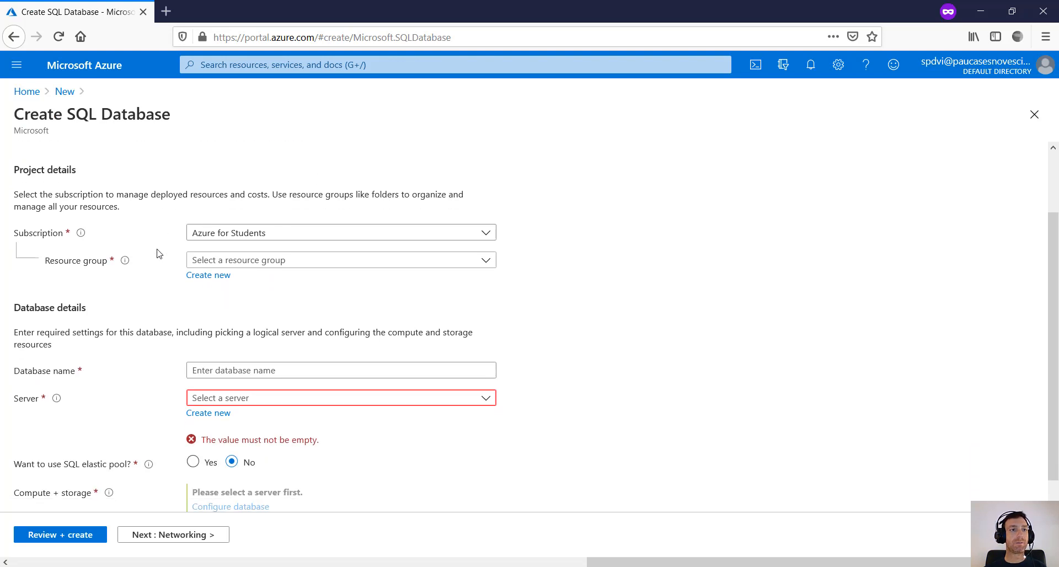
pyautogui.scroll(-1, 158, 254)
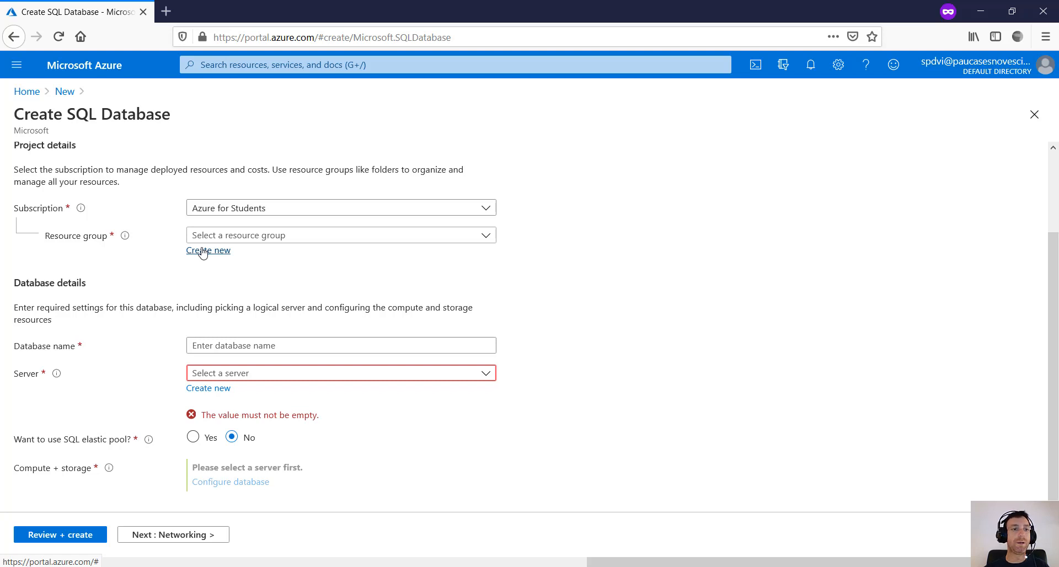
pyautogui.click(204, 252)
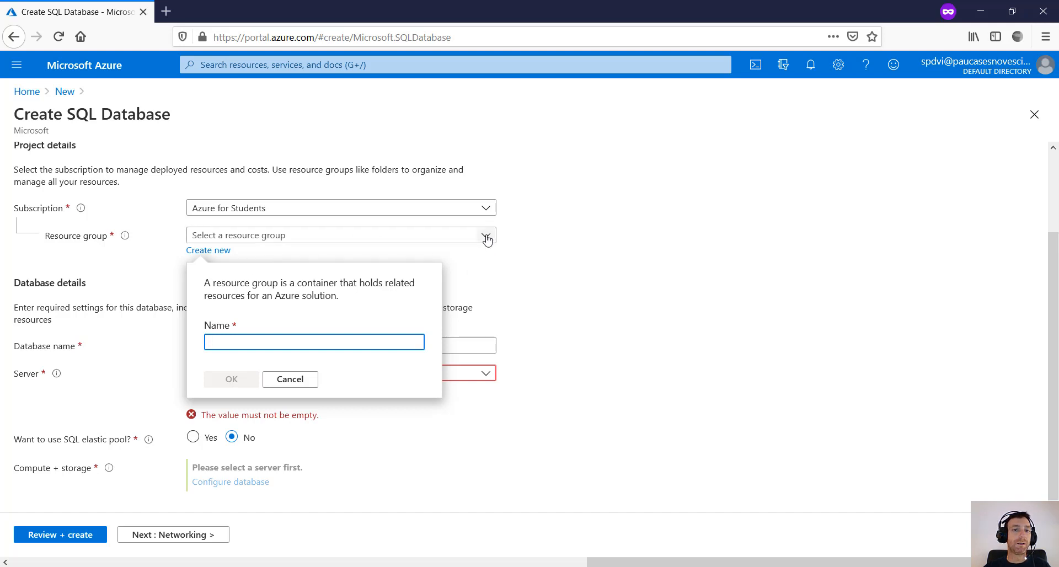
# - Create resource group spdvi2021-rg and zoom the page to 110%
pyautogui.write('s')
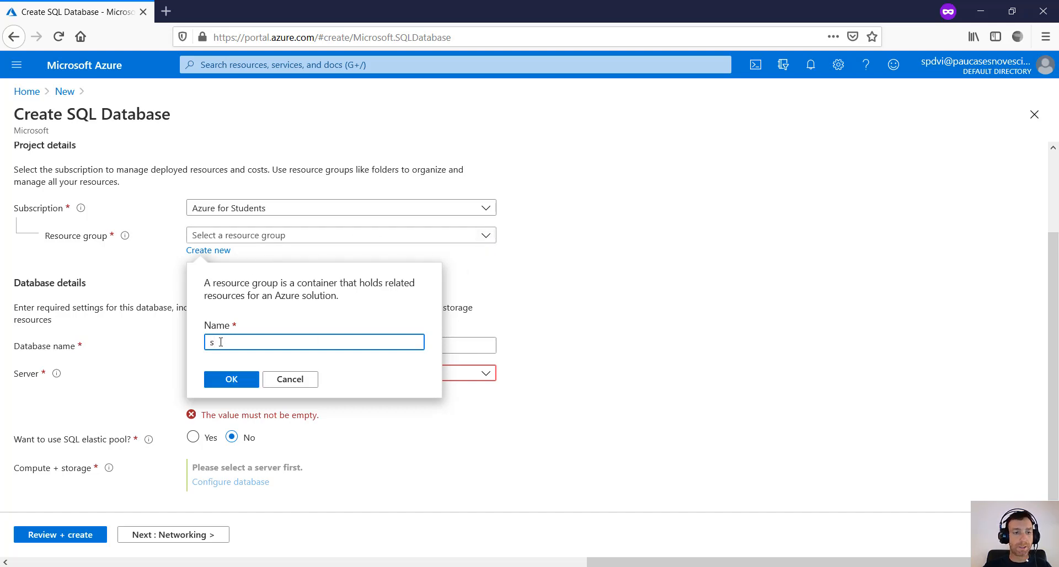
pyautogui.write('pdv')
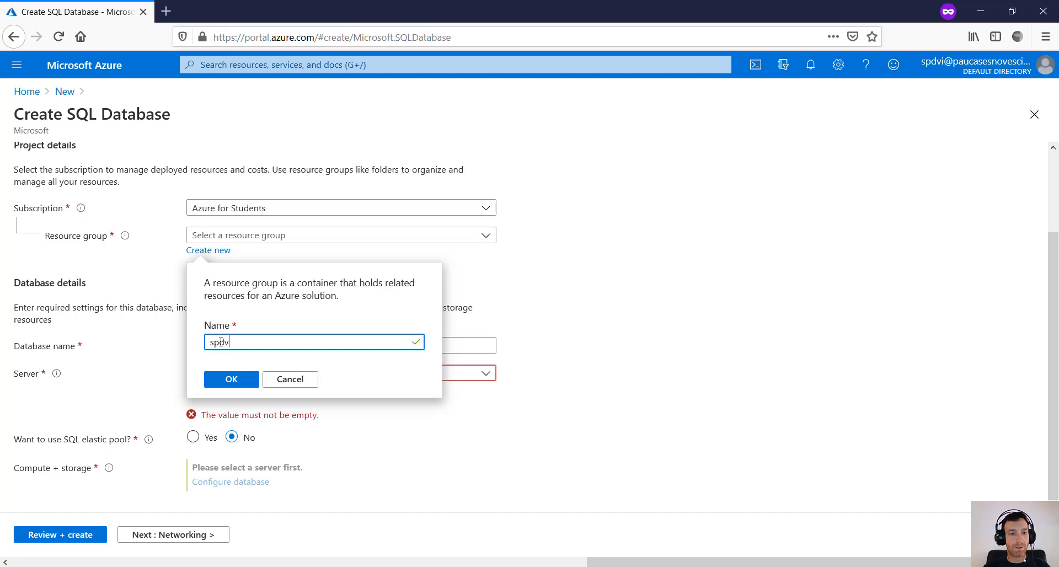
pyautogui.write('i202')
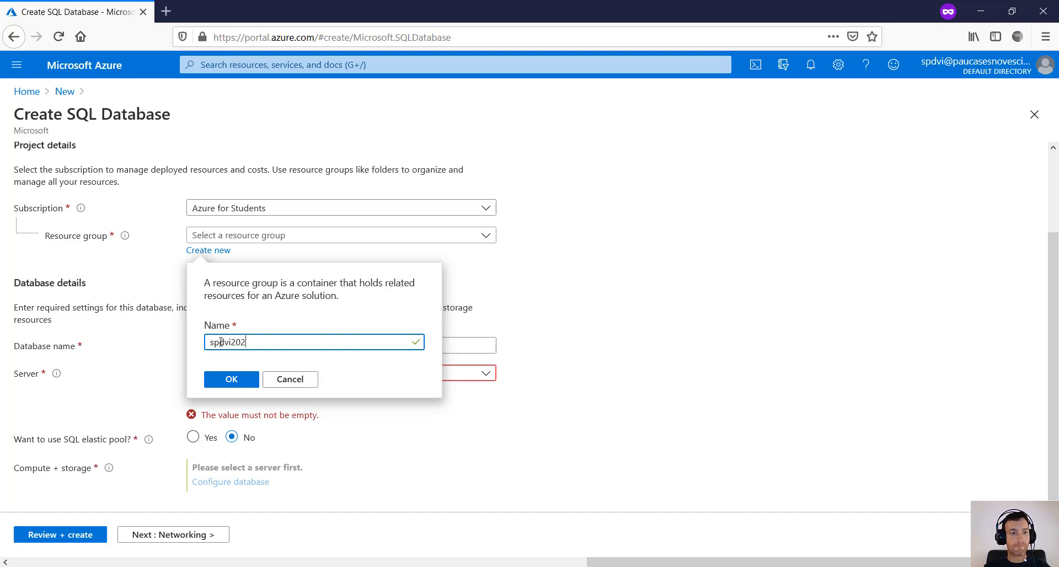
pyautogui.write('1-rg')
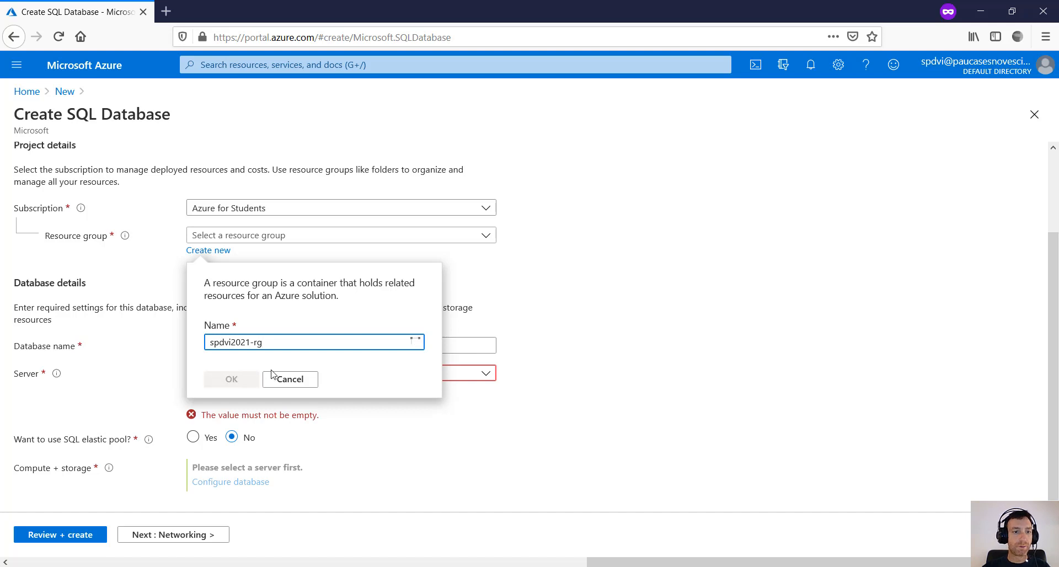
pyautogui.click(247, 386)
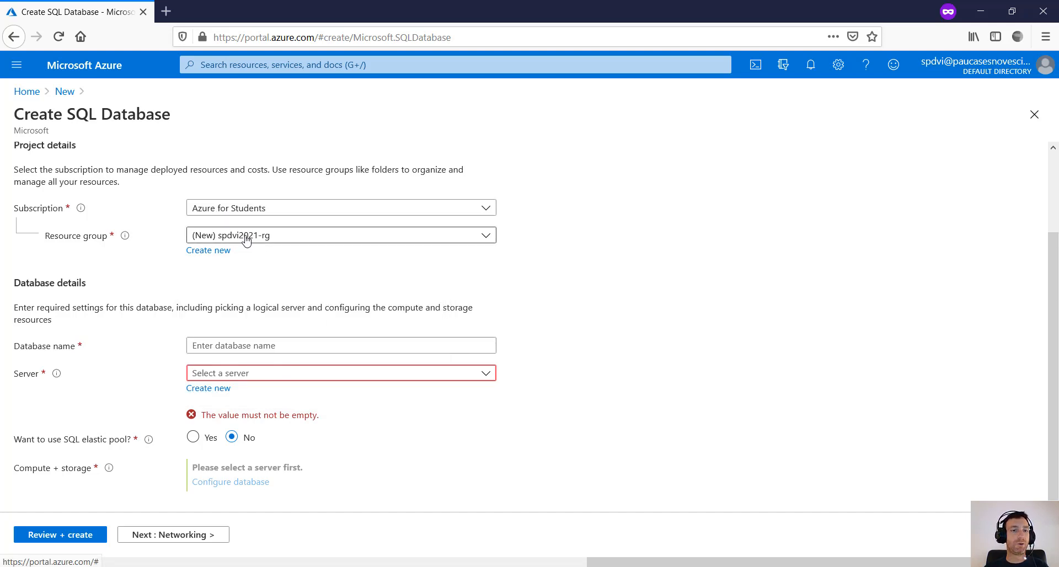
pyautogui.click(310, 344)
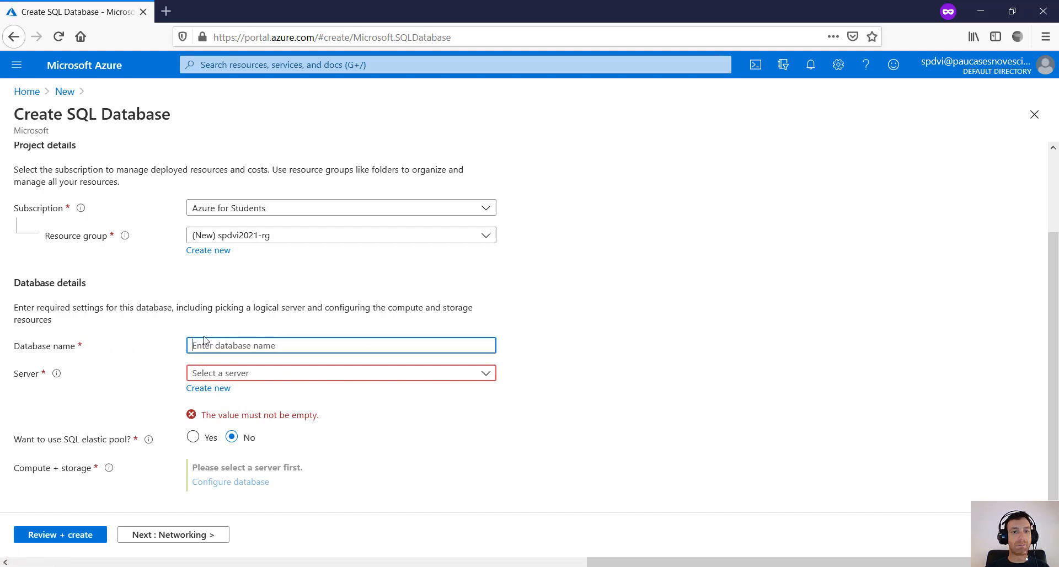
pyautogui.hotkey('ctrl', '+')
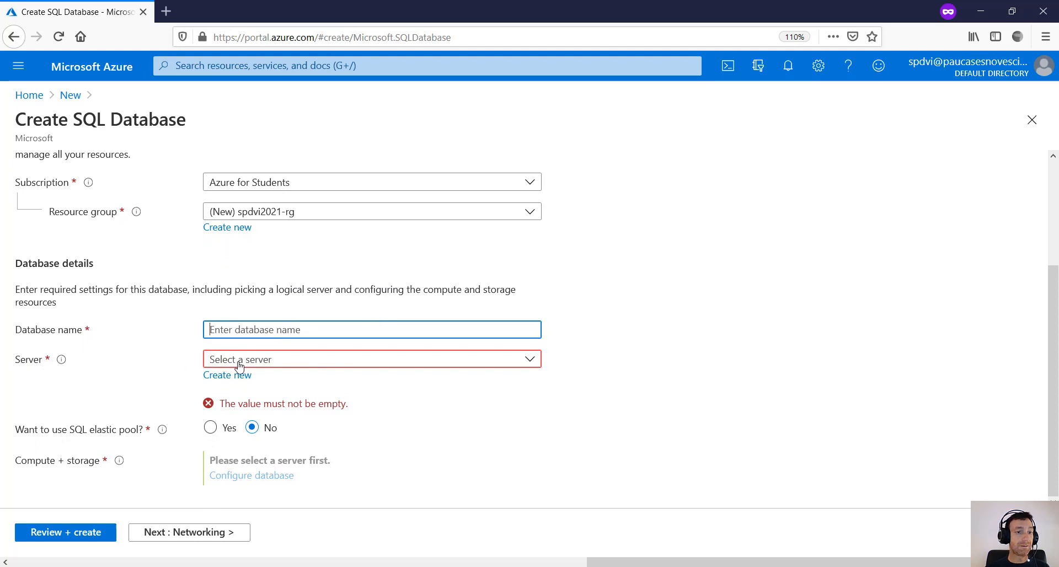
# - Find the Server list empty and start creating a new server instead
pyautogui.click(496, 362)
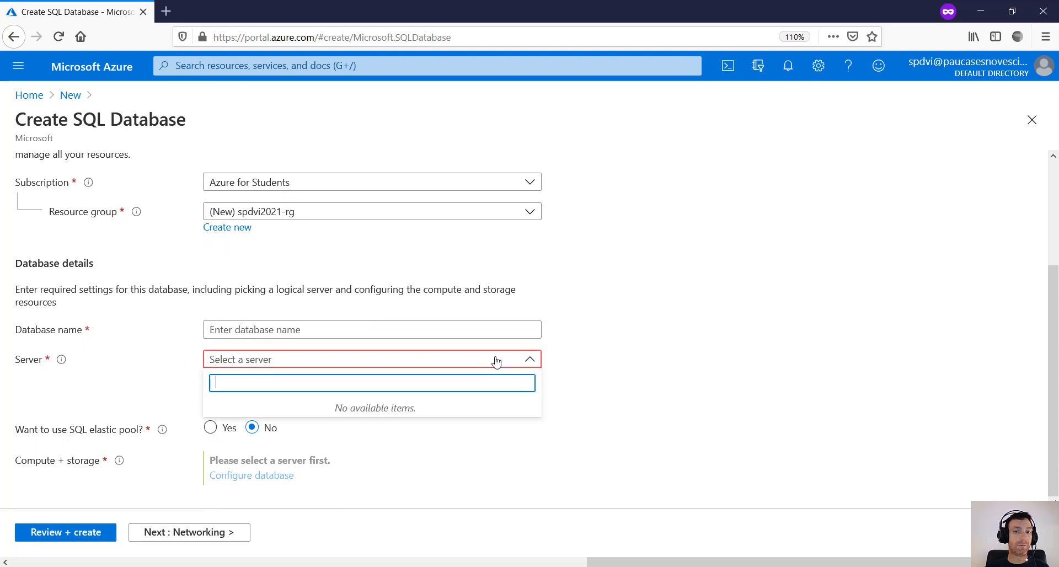
pyautogui.click(530, 359)
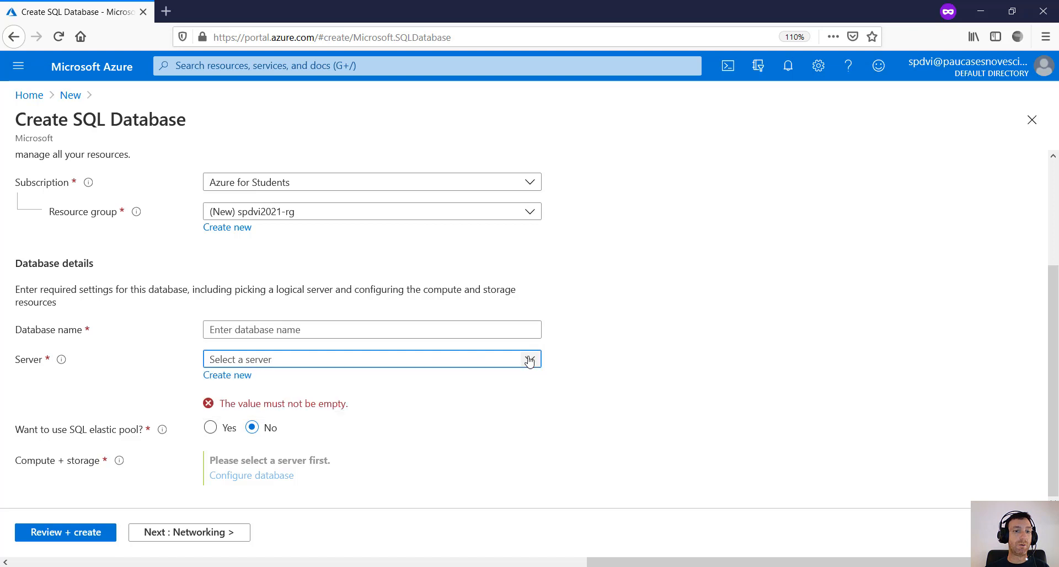
pyautogui.click(228, 375)
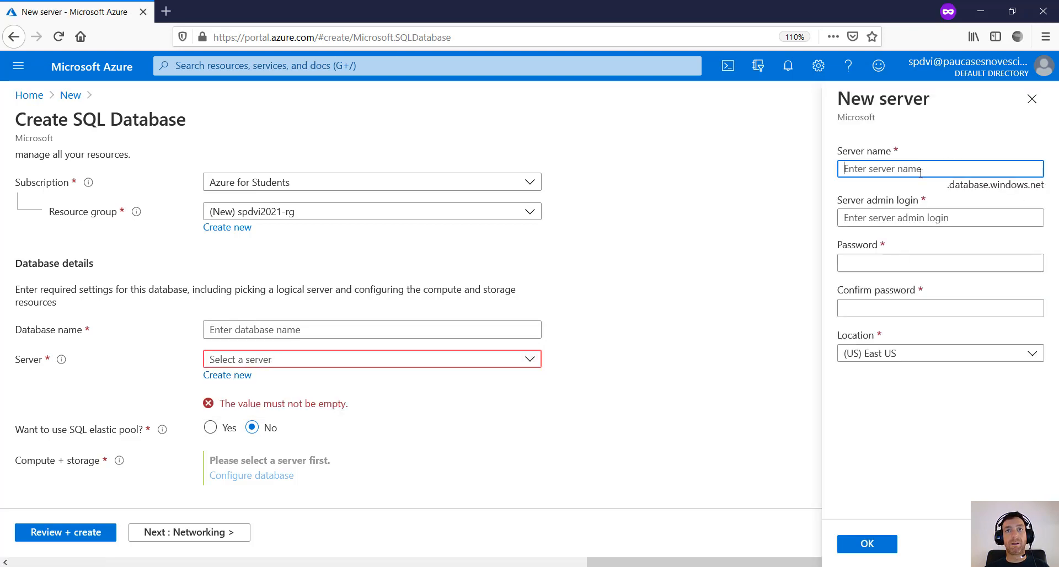
# - Name the new server spdvi2021sqlserver, noting its .database.windows.net address suffix
pyautogui.click(958, 187)
pyautogui.moveTo(949, 186); pyautogui.dragTo(930, 154)
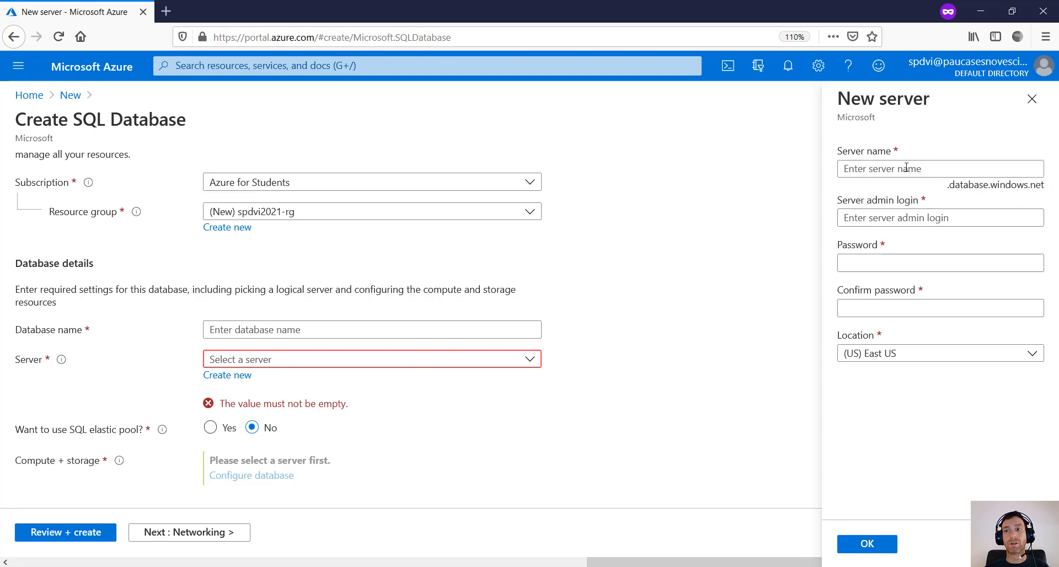
pyautogui.click(903, 171)
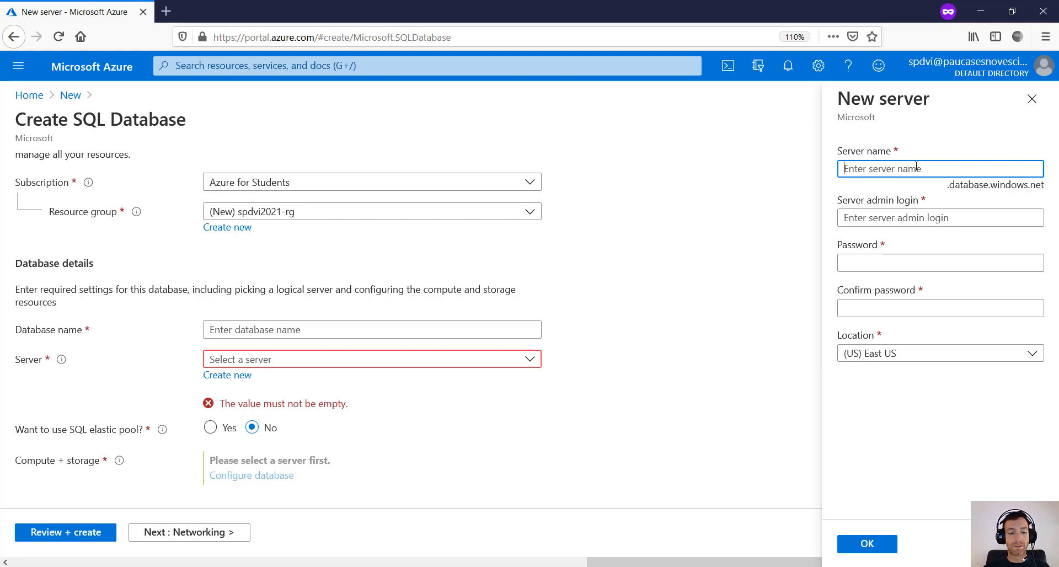
pyautogui.write('spdvi')
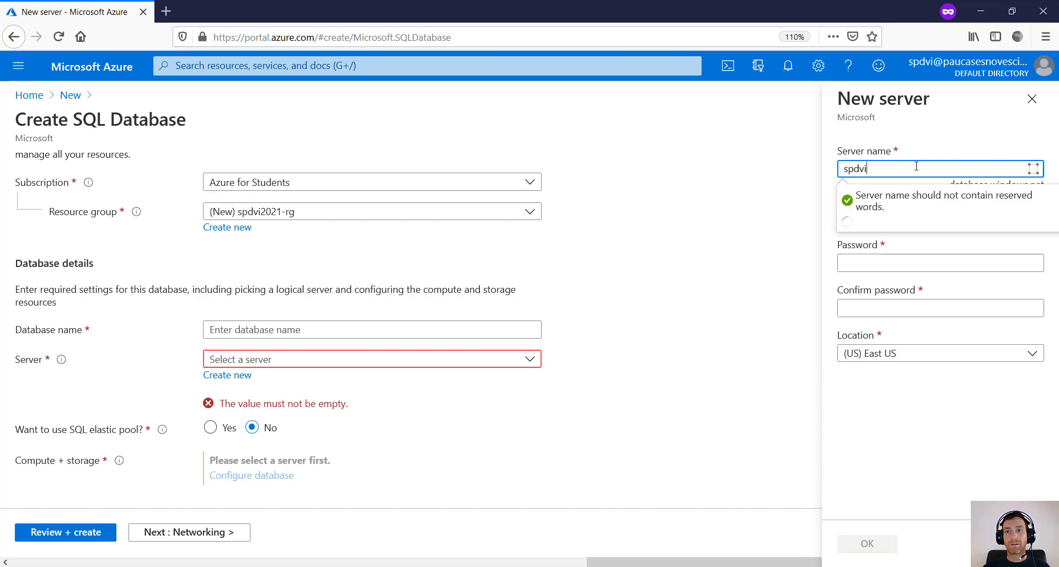
pyautogui.write('2021')
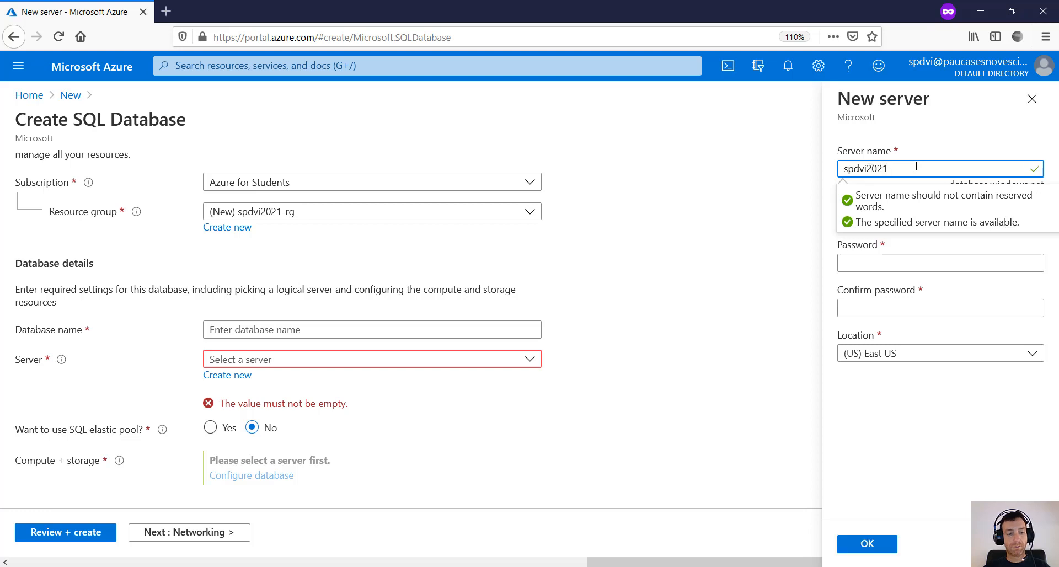
pyautogui.write('qlserver')
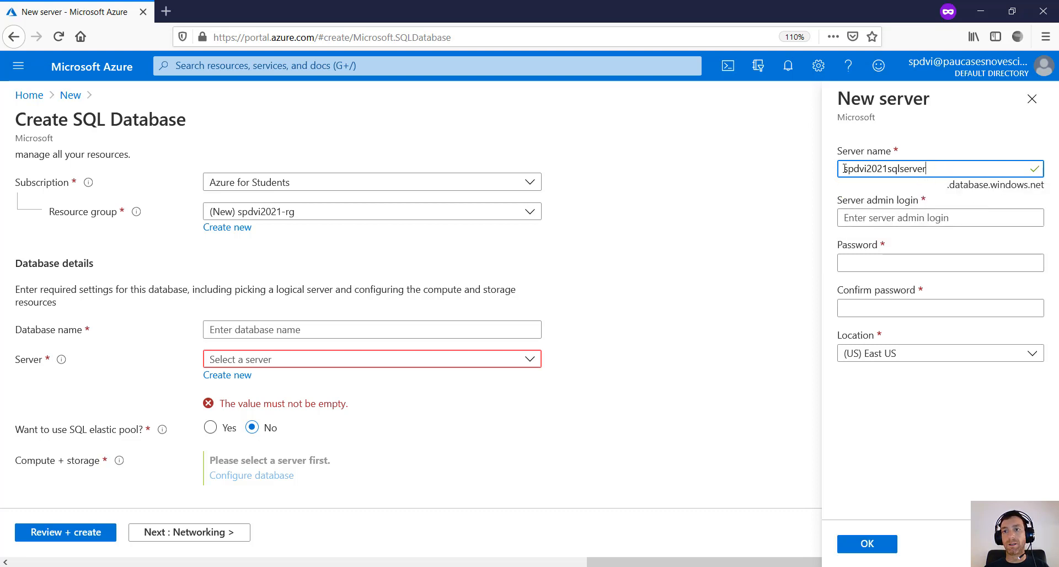
pyautogui.doubleClick(882, 165)
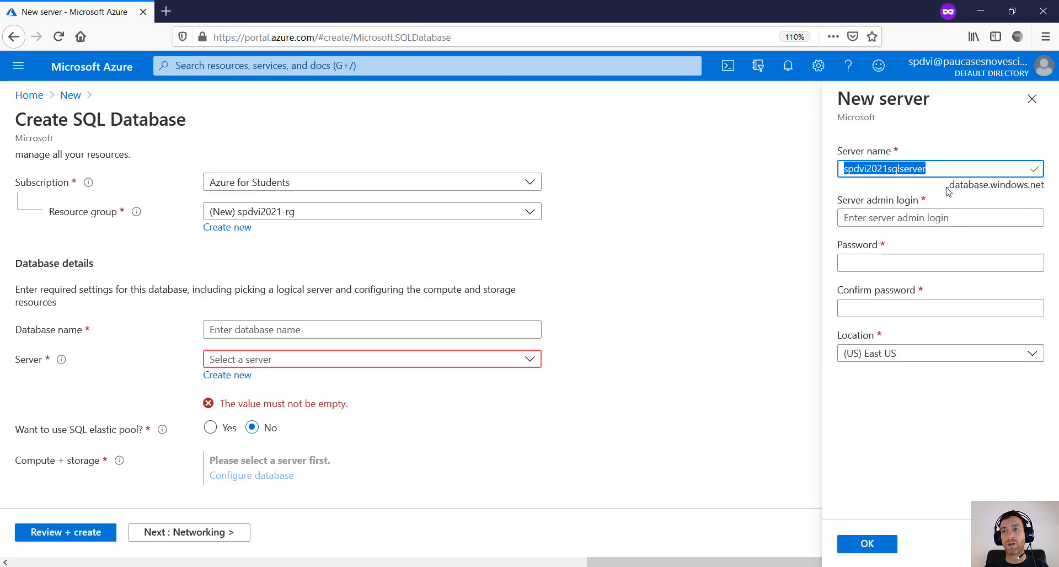
pyautogui.moveTo(948, 185)
pyautogui.mouseDown()
pyautogui.moveTo(1042, 186)
pyautogui.moveTo(948, 185)
pyautogui.mouseUp()
pyautogui.click(1042, 186)
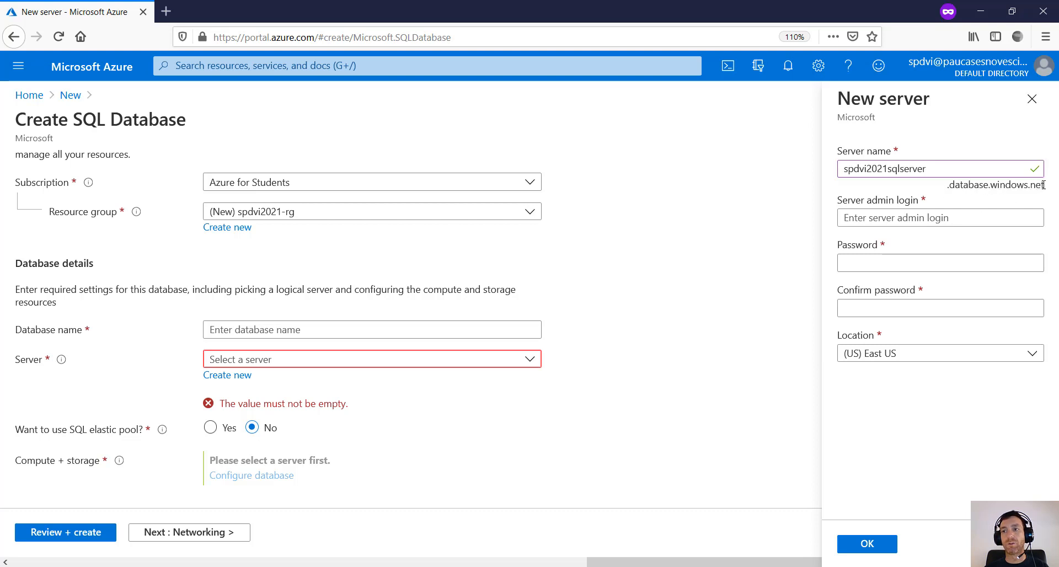
# - Fill in the server admin login and review its naming rules
pyautogui.click(879, 219)
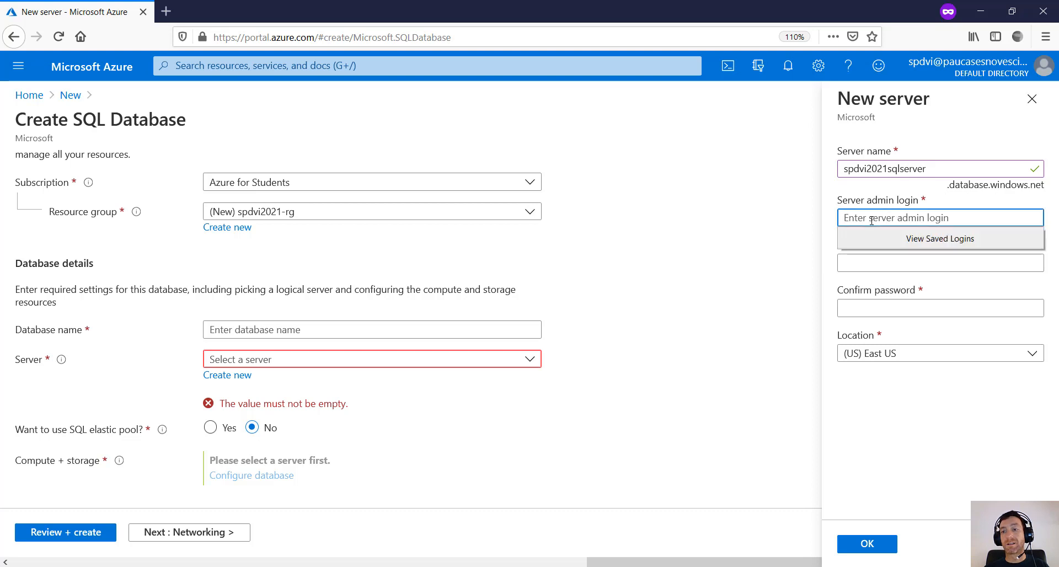
pyautogui.write('spdvi')
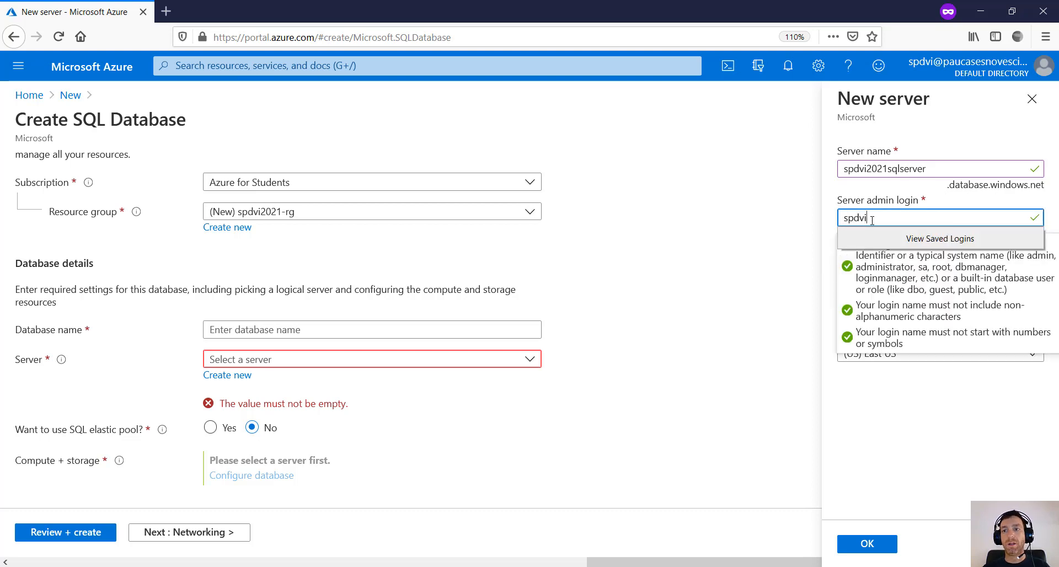
pyautogui.press('Tab')
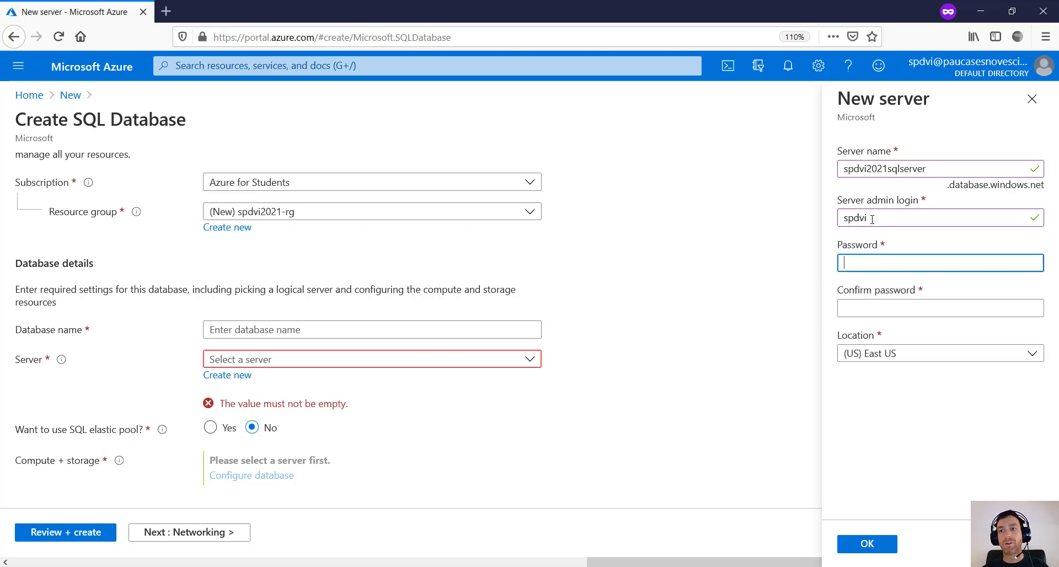
pyautogui.click(854, 265)
pyautogui.doubleClick(886, 218)
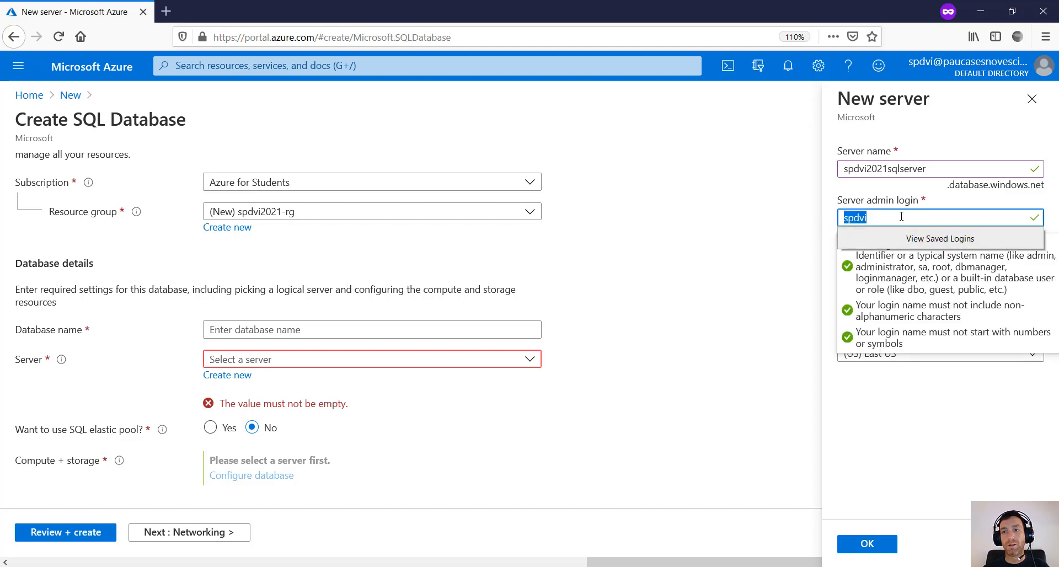
pyautogui.click(875, 202)
pyautogui.click(827, 247)
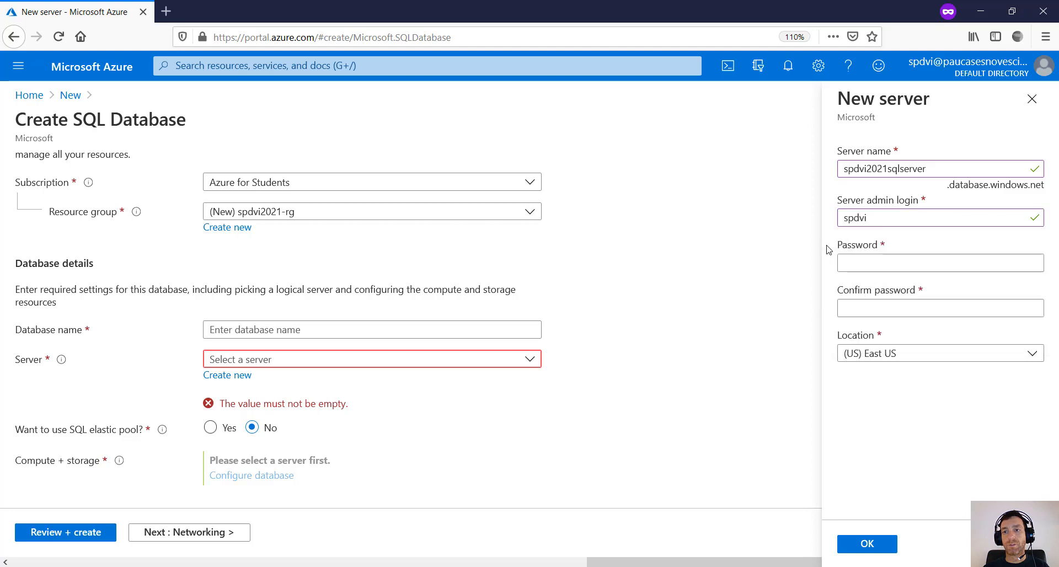
pyautogui.click(861, 265)
# - Enter and confirm the server admin password
pyautogui.write('P')
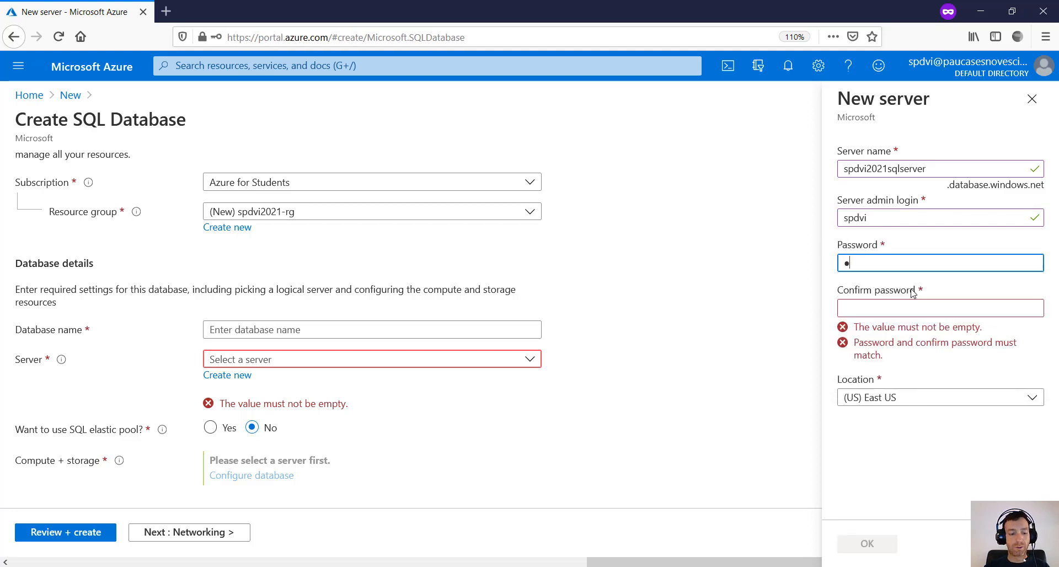
pyautogui.write('•••••••')
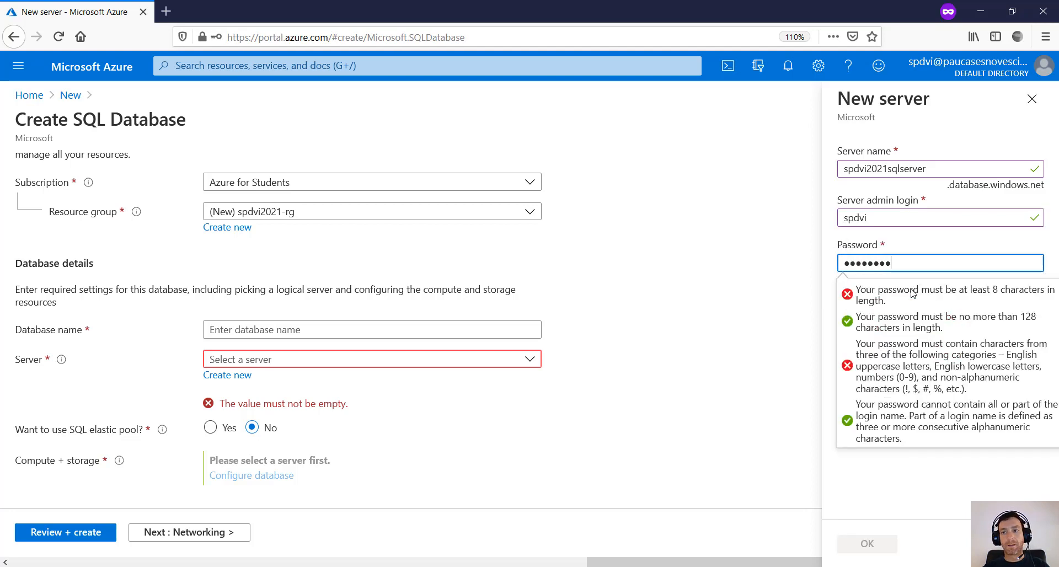
pyautogui.press('Tab')
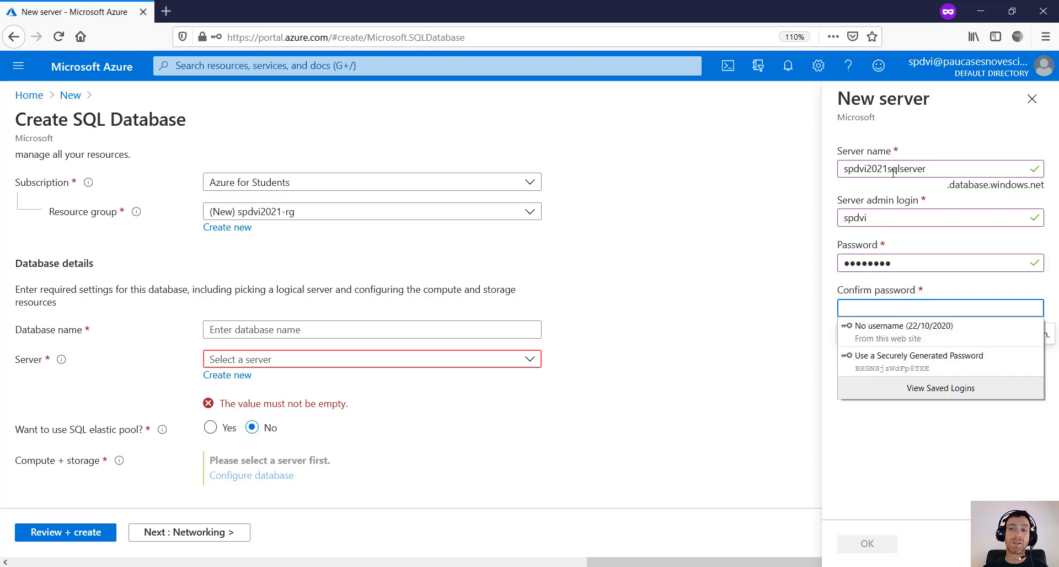
pyautogui.click(862, 306)
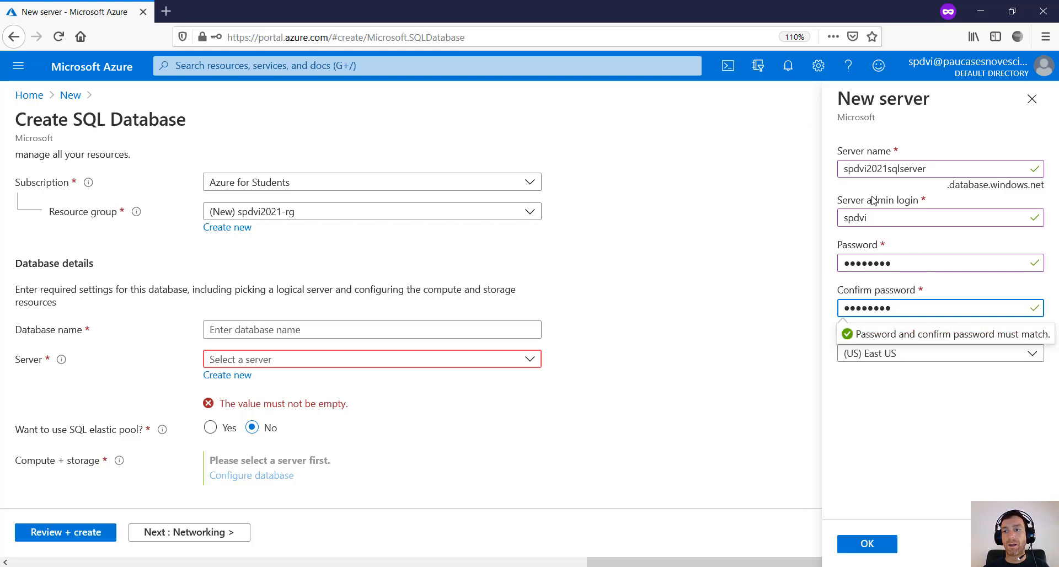
pyautogui.click(849, 216)
pyautogui.click(829, 392)
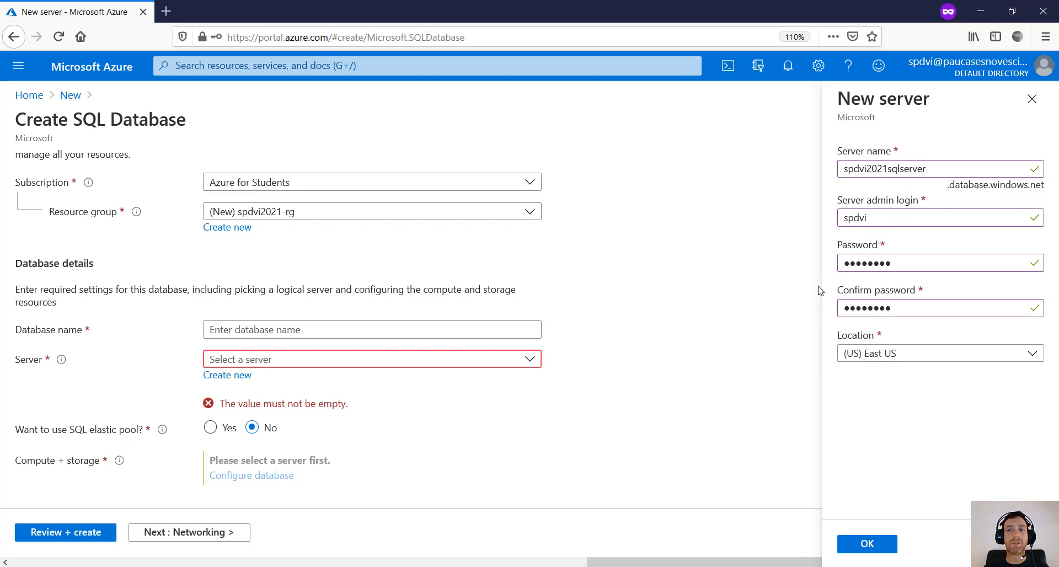
# - Set the server location to (Europe) West Europe
pyautogui.click(887, 359)
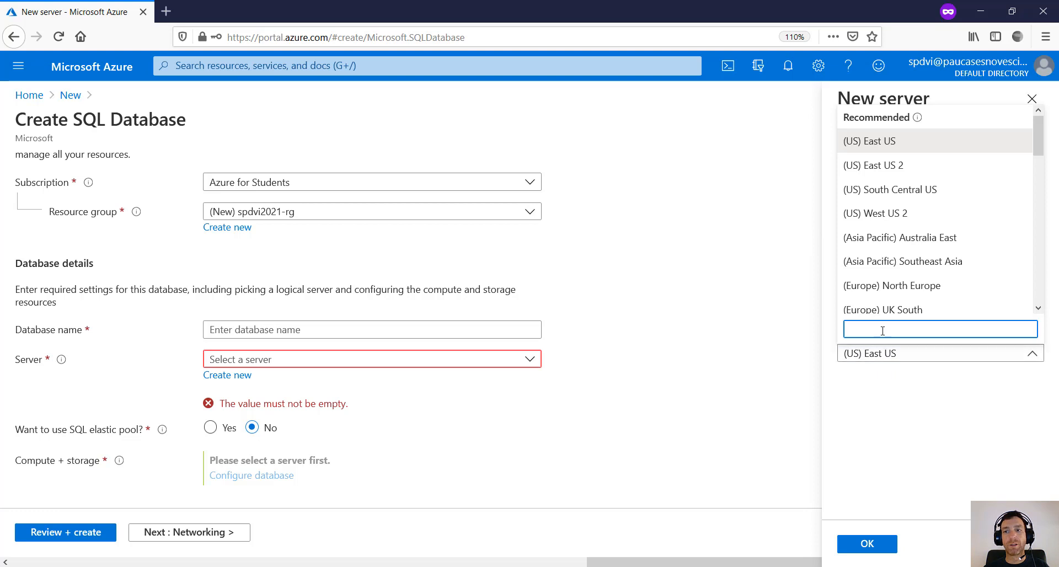
pyautogui.scroll(-7, 931, 209)
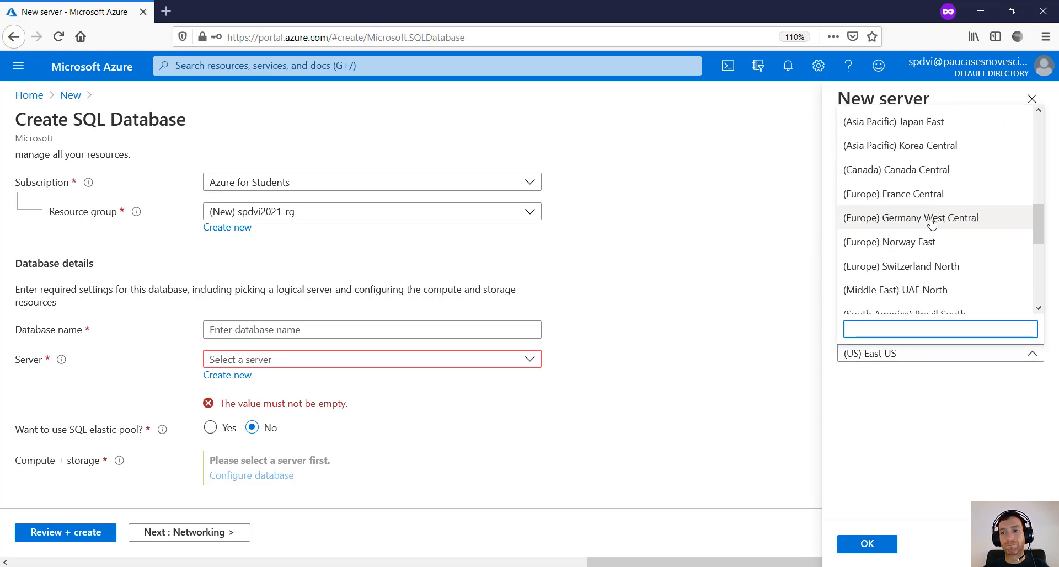
pyautogui.scroll(-3, 920, 257)
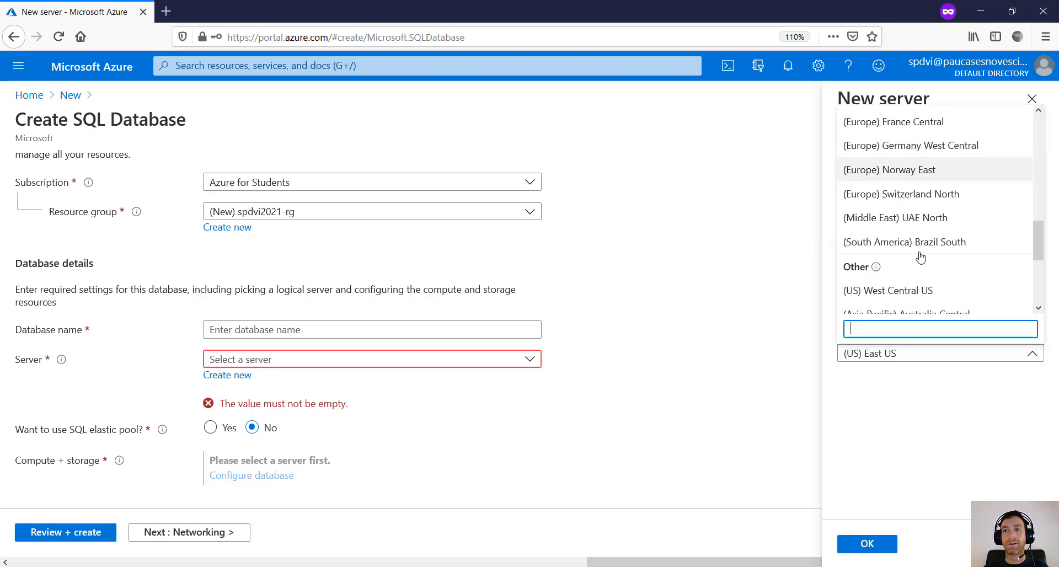
pyautogui.scroll(10, 932, 193)
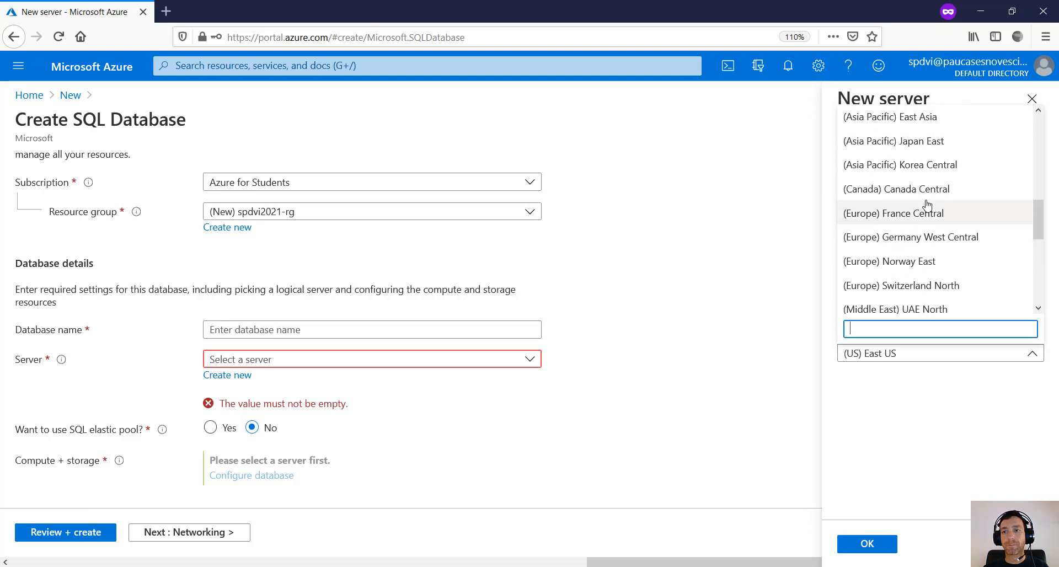
pyautogui.scroll(-3, 934, 174)
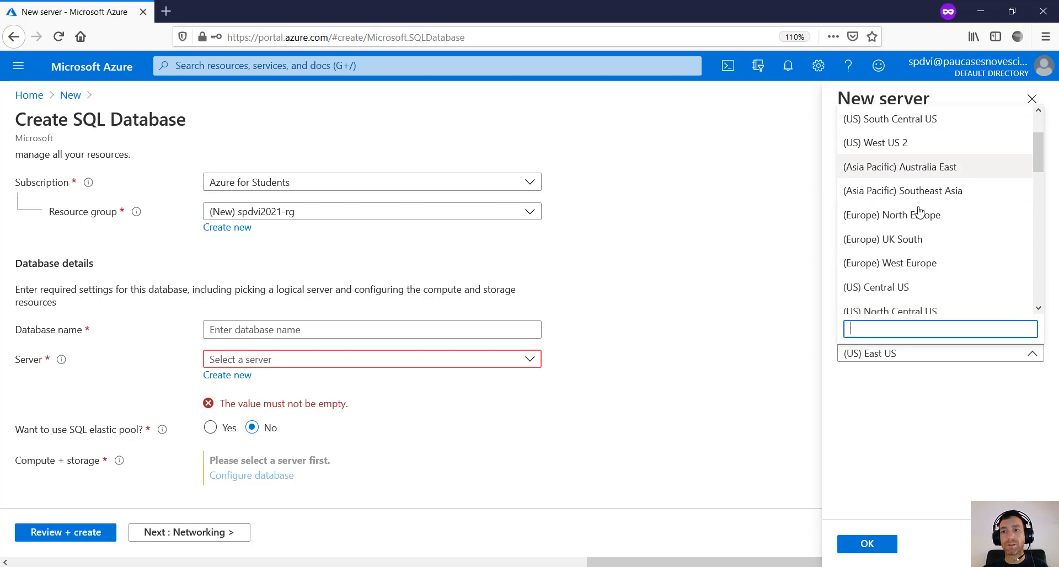
pyautogui.click(896, 259)
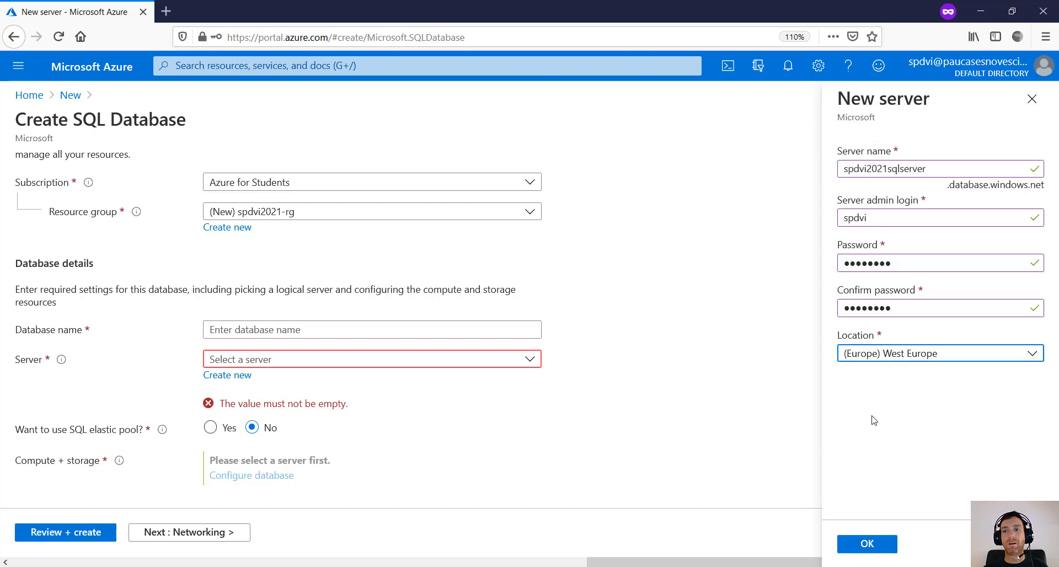
# - Check the server name spdvi2021sqlserver and submit the new server with OK
pyautogui.click(866, 545)
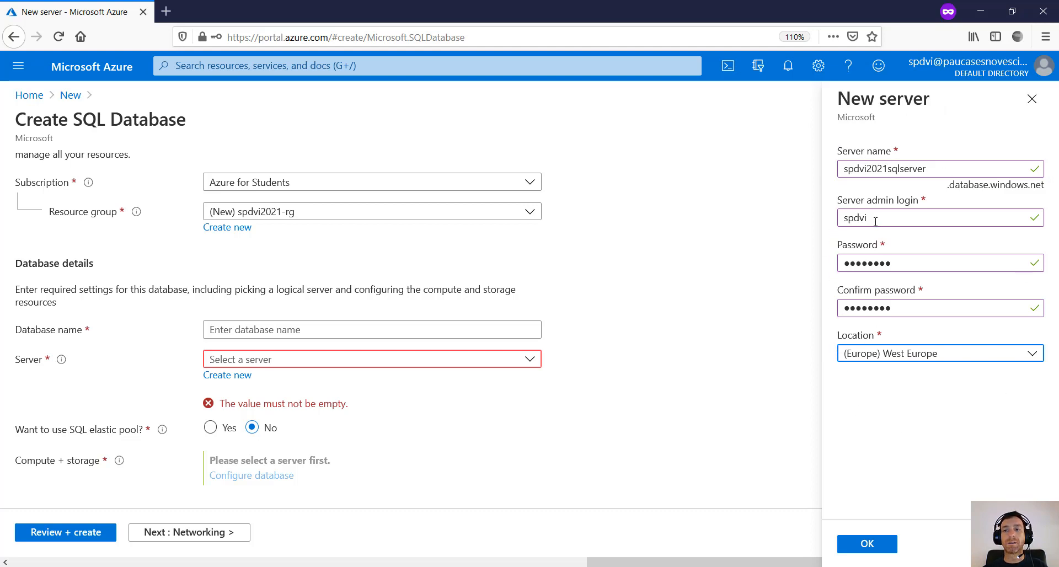
pyautogui.doubleClick(877, 166)
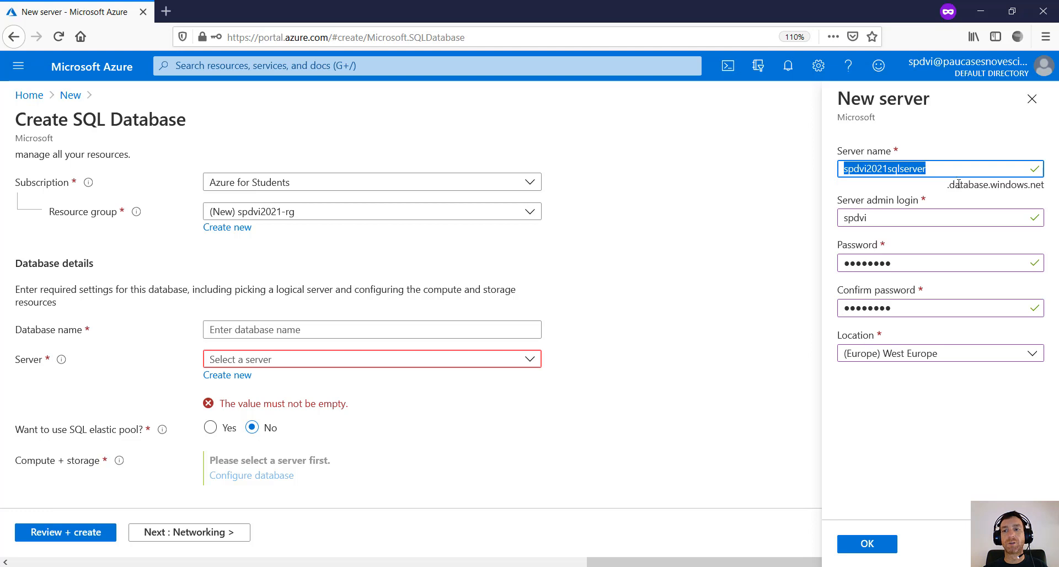
pyautogui.click(960, 185)
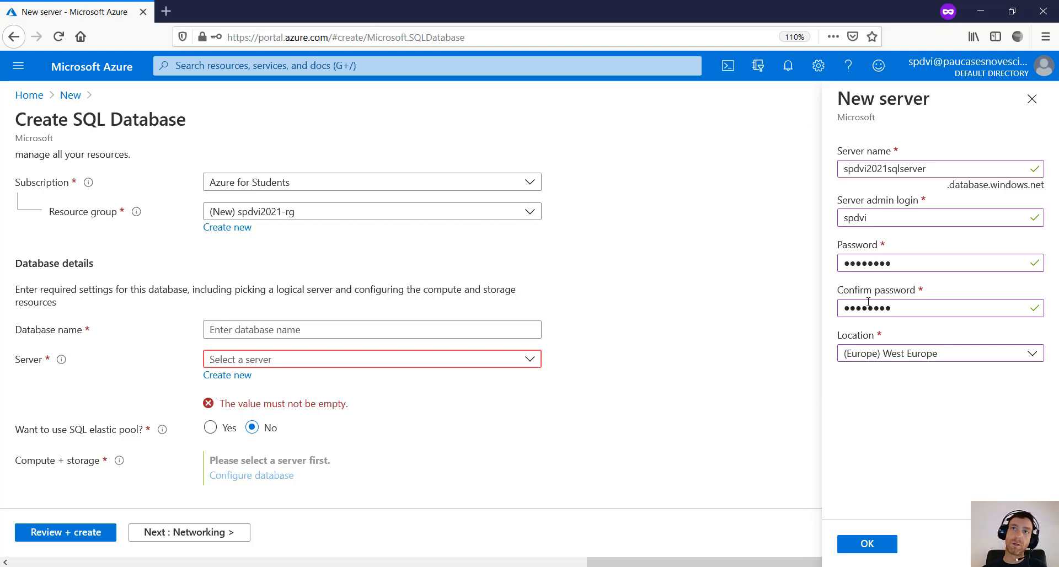
pyautogui.click(859, 546)
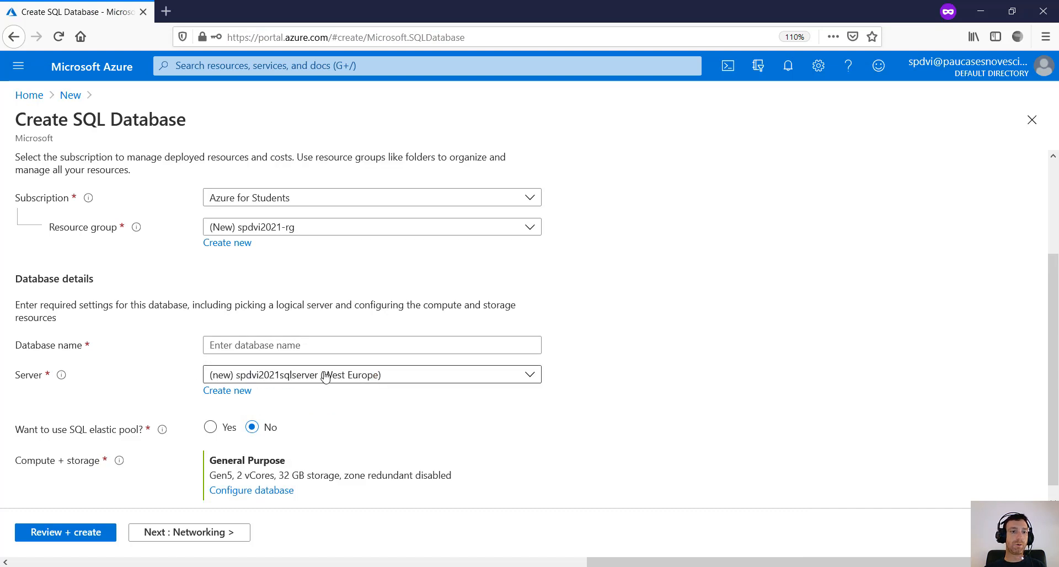
# - Name the database testdb and open its compute and storage configuration
pyautogui.click(386, 346)
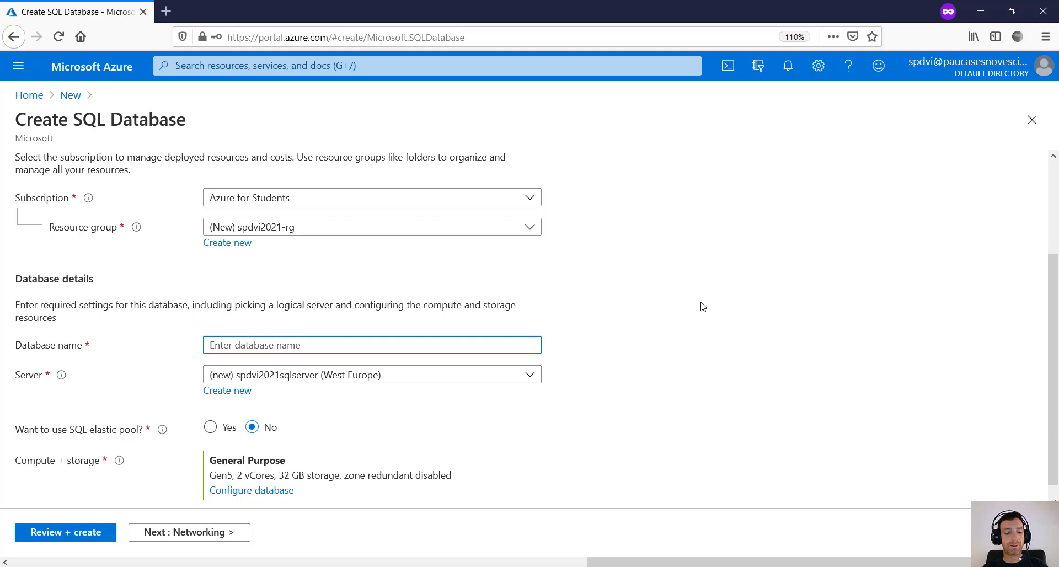
pyautogui.write('testdb')
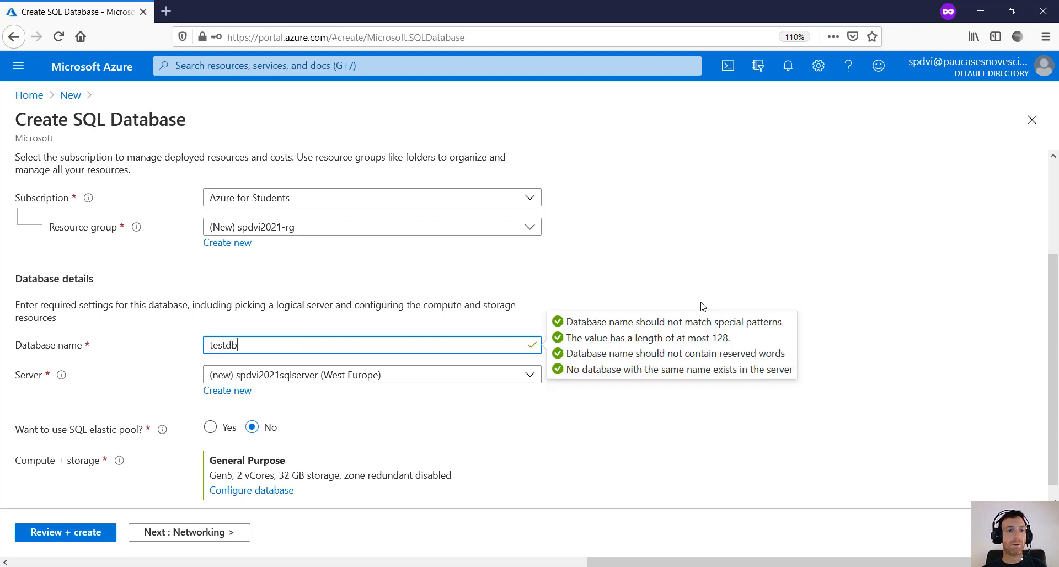
pyautogui.click(333, 424)
pyautogui.scroll(-1, 334, 428)
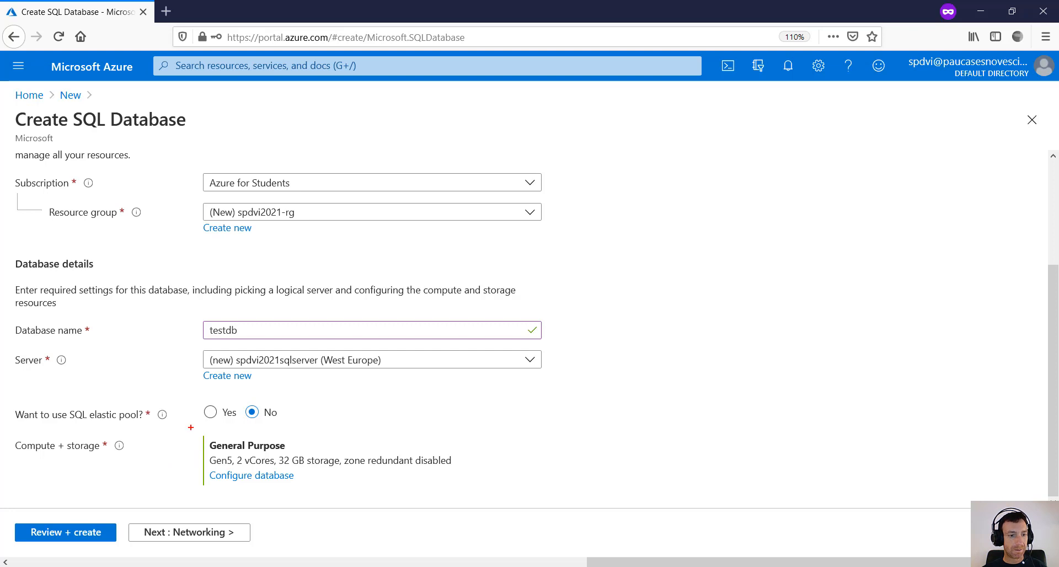
pyautogui.moveTo(191, 428)
pyautogui.mouseDown()
pyautogui.moveTo(354, 506)
pyautogui.moveTo(468, 506)
pyautogui.mouseUp()
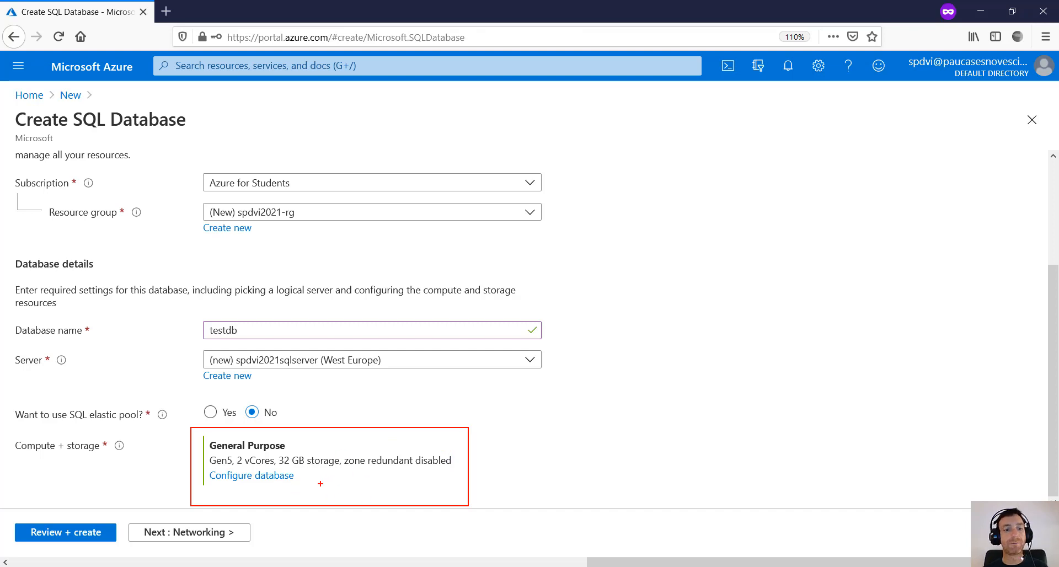
pyautogui.press('Escape')
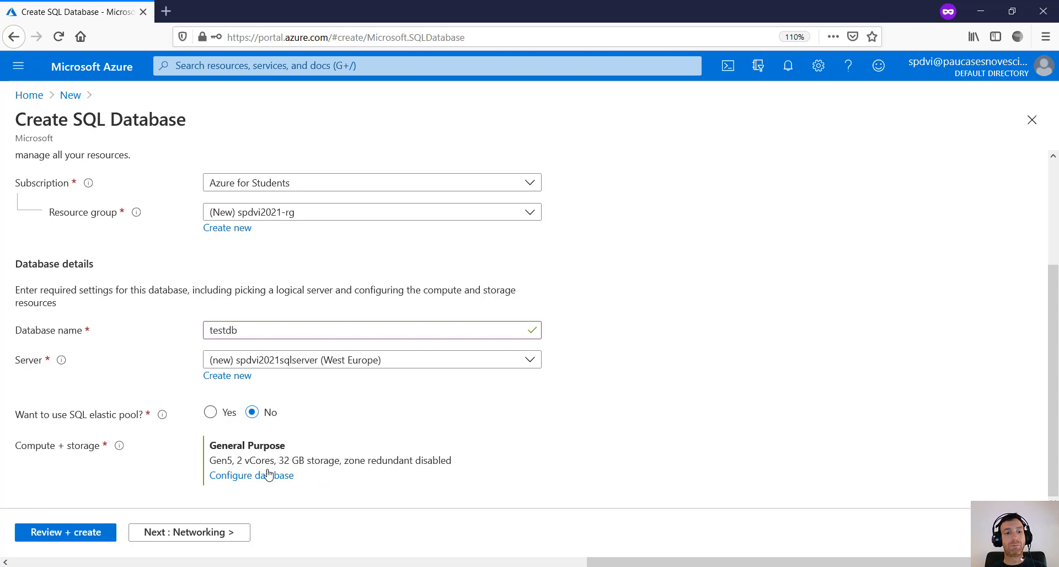
pyautogui.click(254, 479)
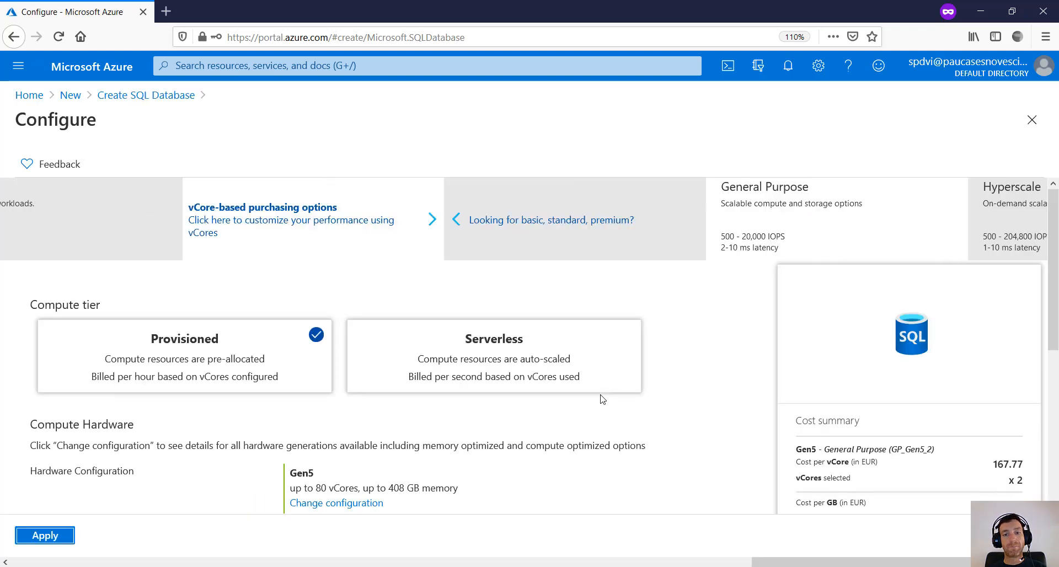
# - Switch testdb's compute and storage to the Basic tier with 2 GB storage and apply it
pyautogui.scroll(-4, 948, 418)
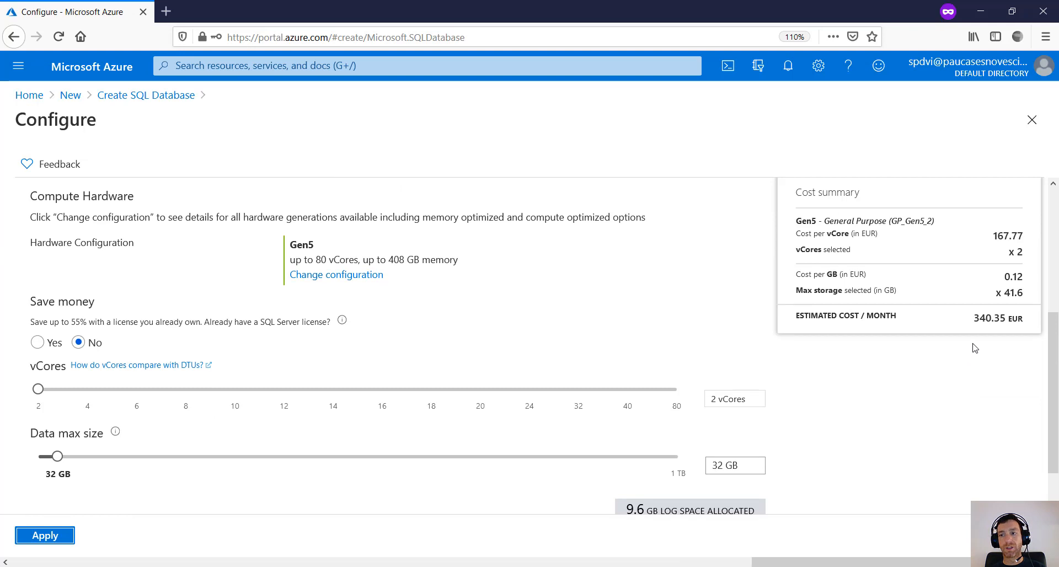
pyautogui.moveTo(973, 321); pyautogui.dragTo(1034, 333)
pyautogui.click(1024, 322)
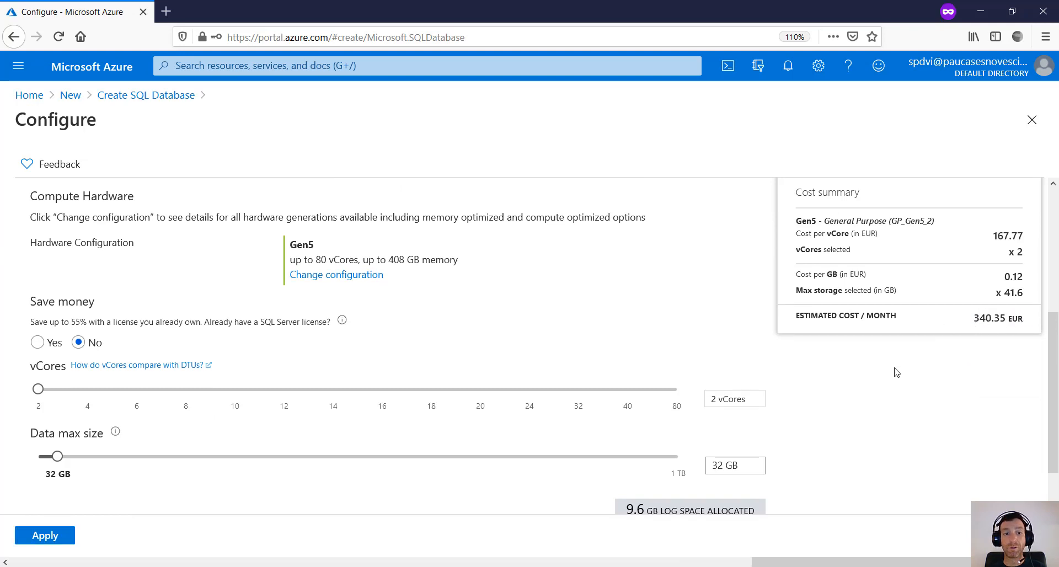
pyautogui.scroll(-1, 888, 373)
pyautogui.scroll(4, 797, 386)
pyautogui.scroll(1, 795, 384)
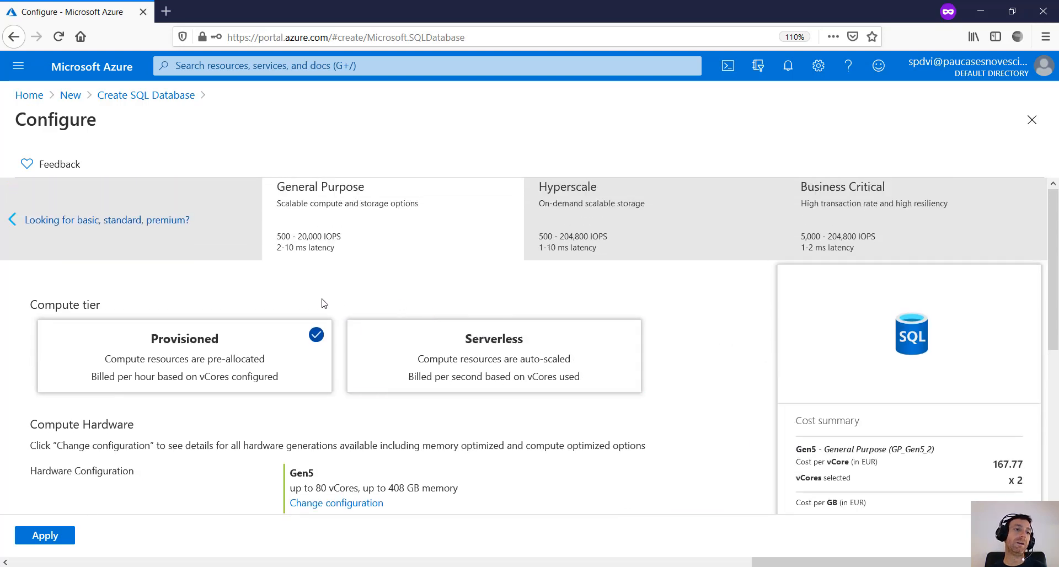
pyautogui.click(91, 223)
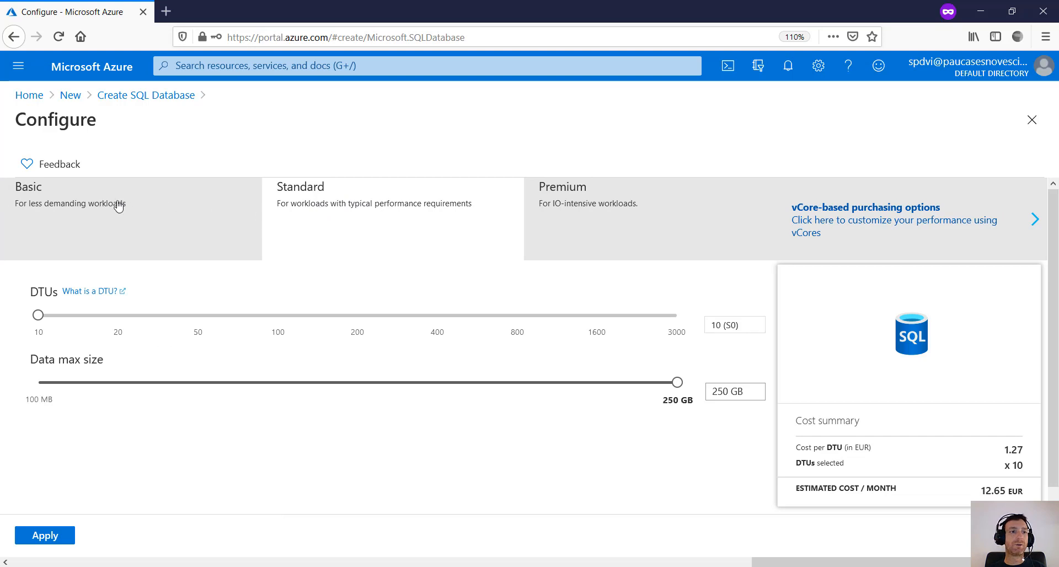
pyautogui.click(38, 196)
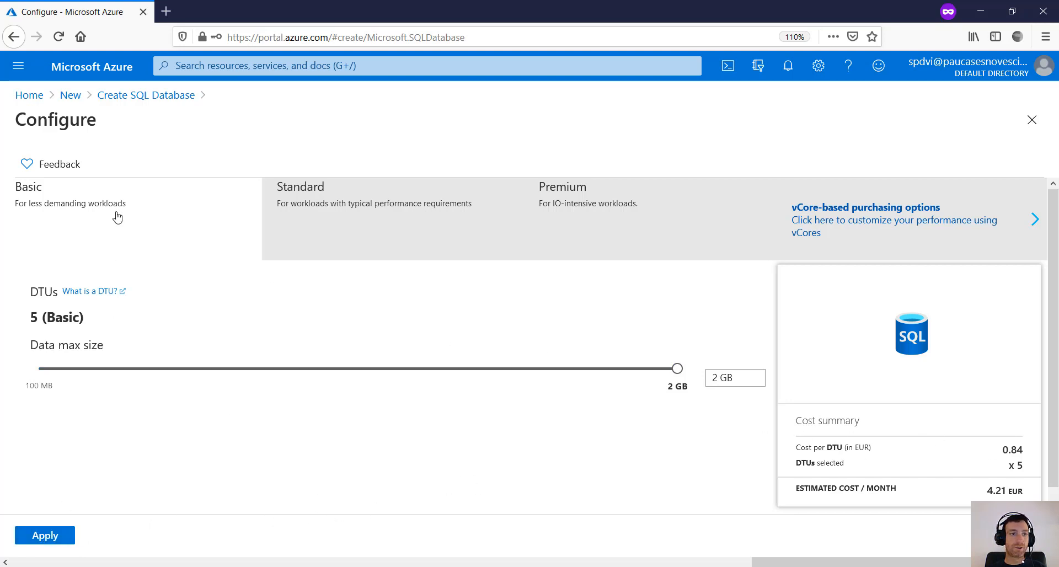
pyautogui.click(45, 536)
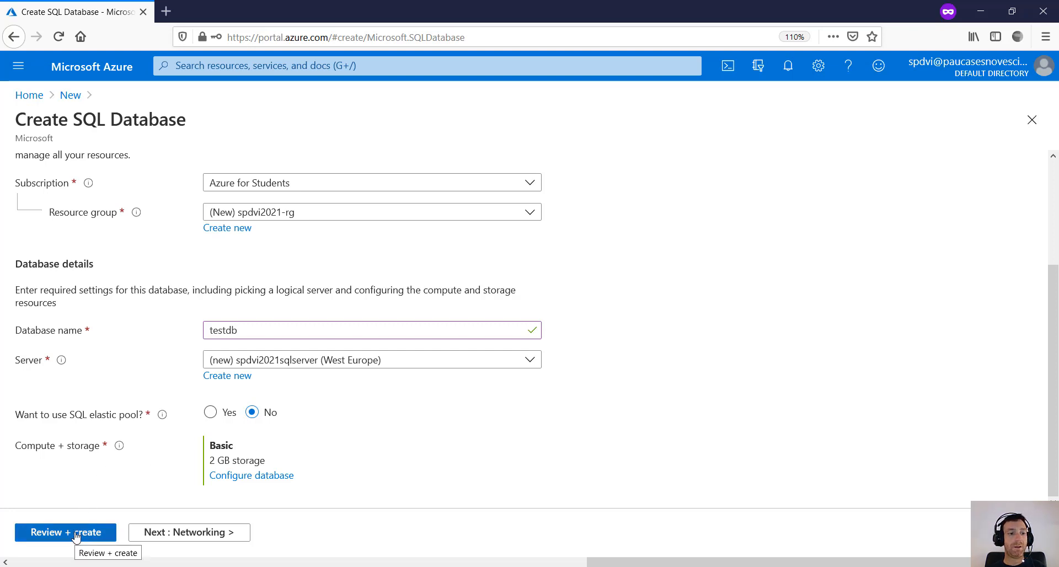
# - Proceed from the Create SQL Database form to the Review + create summary
pyautogui.scroll(4, 210, 193)
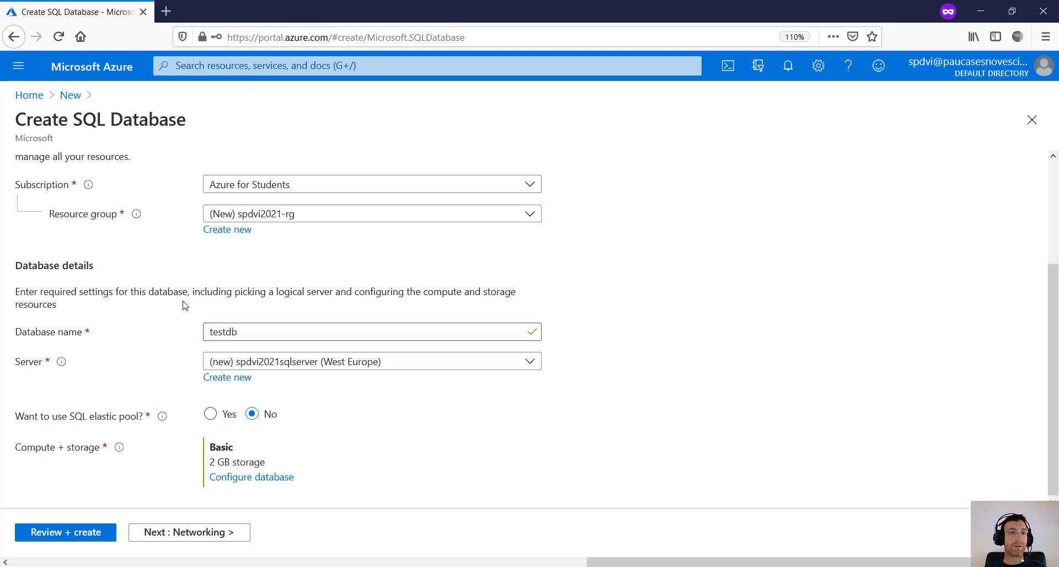
pyautogui.scroll(-4, 182, 308)
pyautogui.scroll(3, 155, 414)
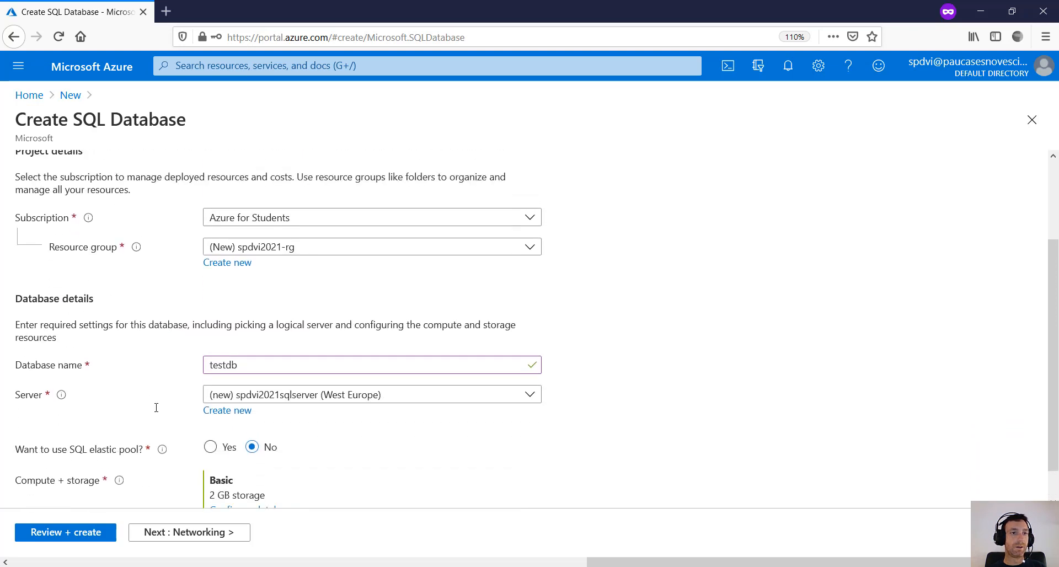
pyautogui.scroll(-3, 155, 389)
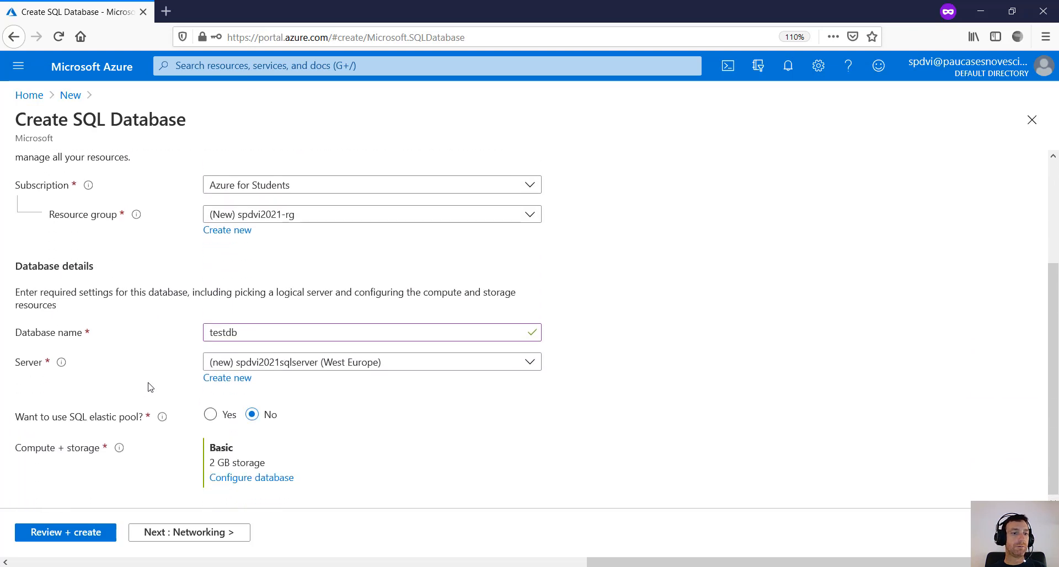
pyautogui.click(73, 535)
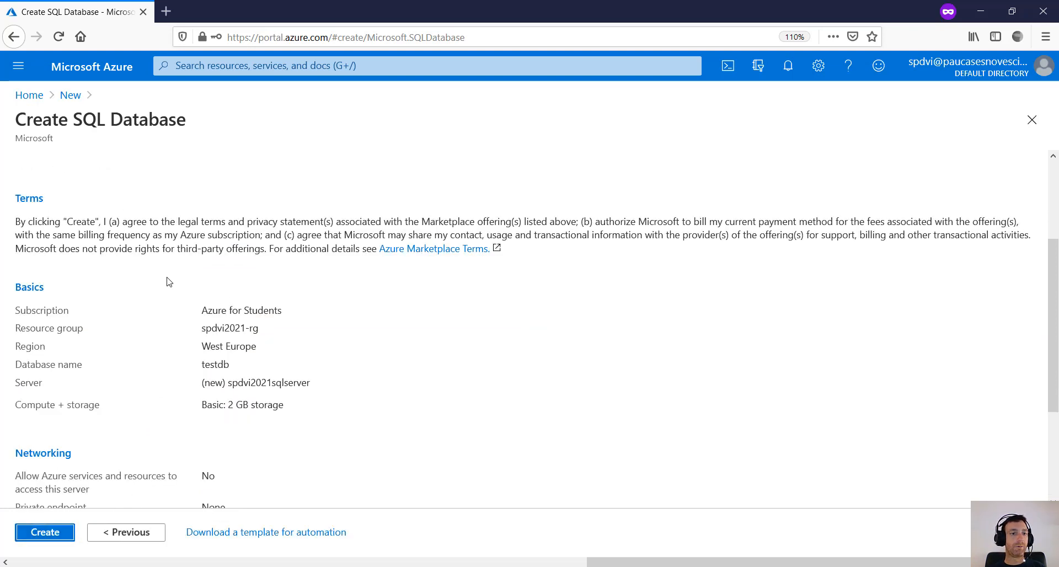
# - Check the summary's database name testdb, server spdvi2021sqlserver and 4.21 EUR monthly cost
pyautogui.scroll(-2, 167, 293)
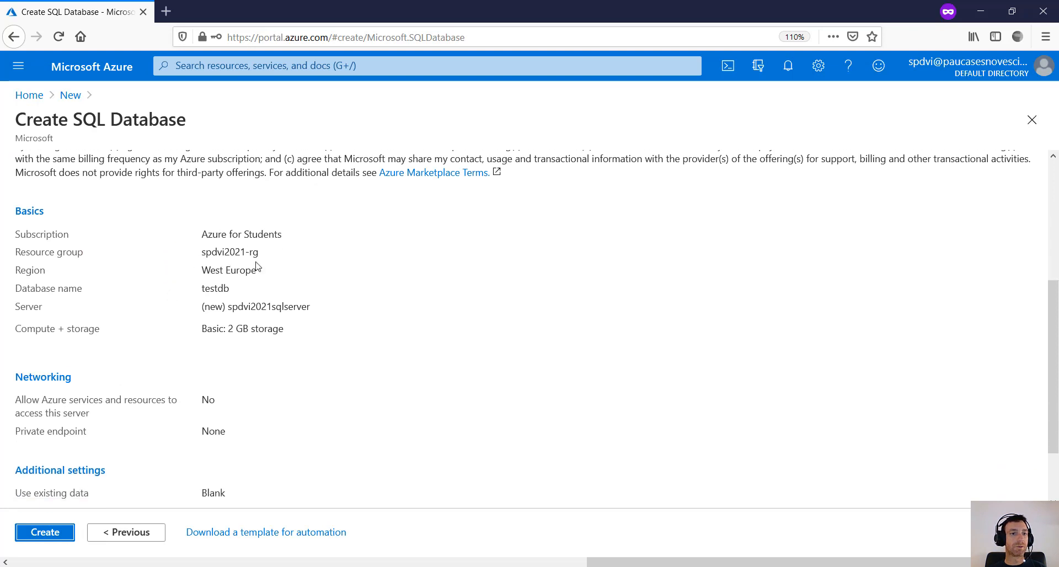
pyautogui.doubleClick(215, 288)
pyautogui.moveTo(317, 309); pyautogui.dragTo(297, 306)
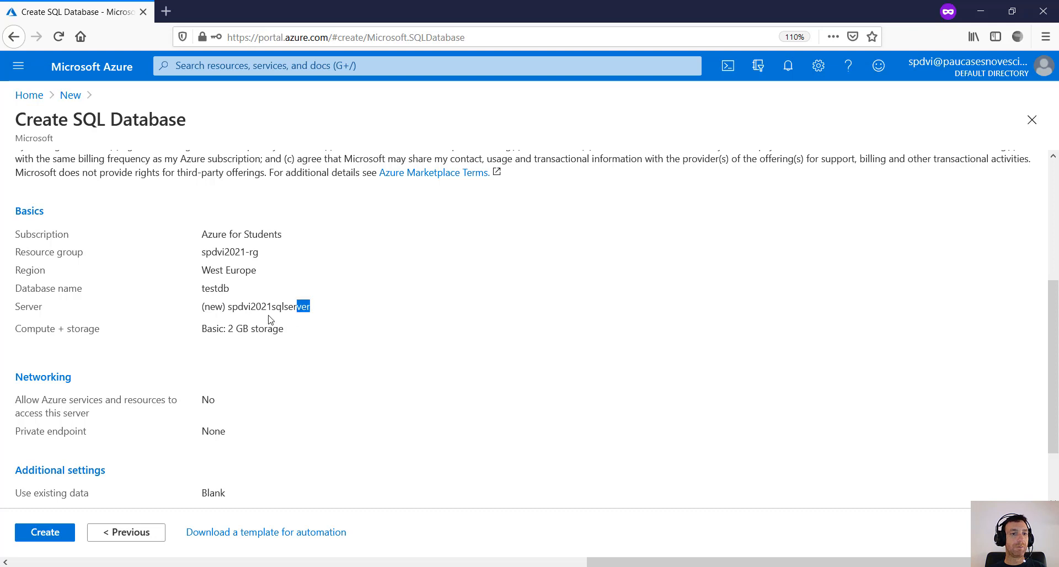
pyautogui.doubleClick(248, 312)
pyautogui.click(245, 312)
pyautogui.scroll(-2, 255, 406)
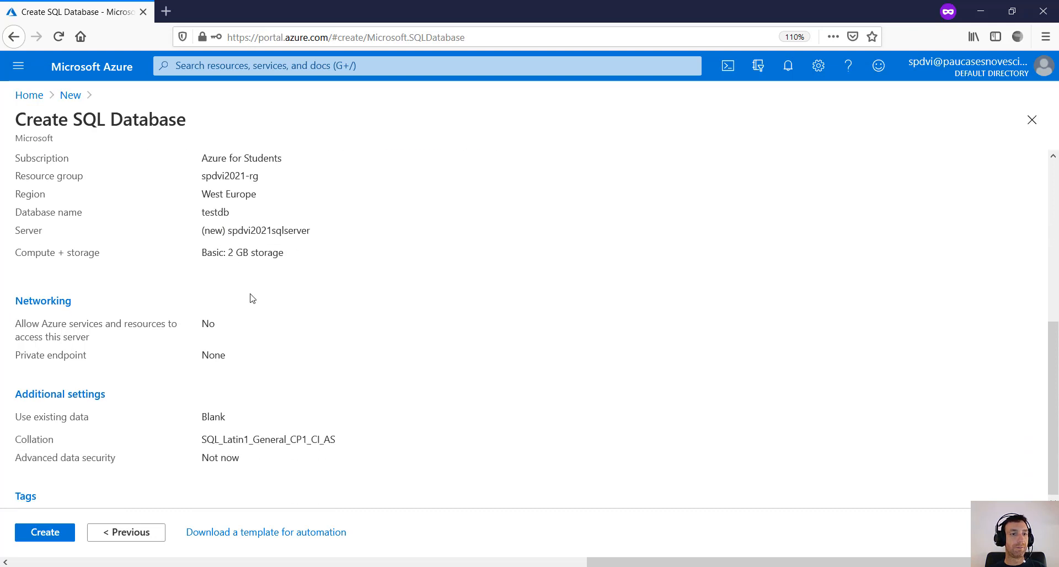
pyautogui.scroll(8, 278, 353)
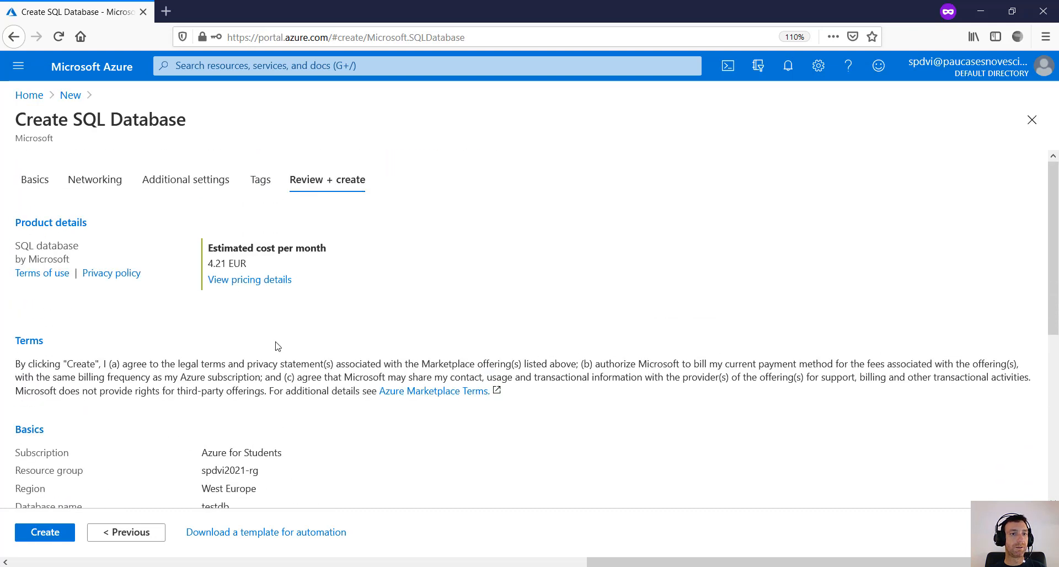
pyautogui.moveTo(209, 265); pyautogui.dragTo(254, 264)
pyautogui.click(258, 264)
# - Create the testdb database and its spdvi2021sqlserver server
pyautogui.scroll(-7, 234, 322)
pyautogui.scroll(-1, 331, 417)
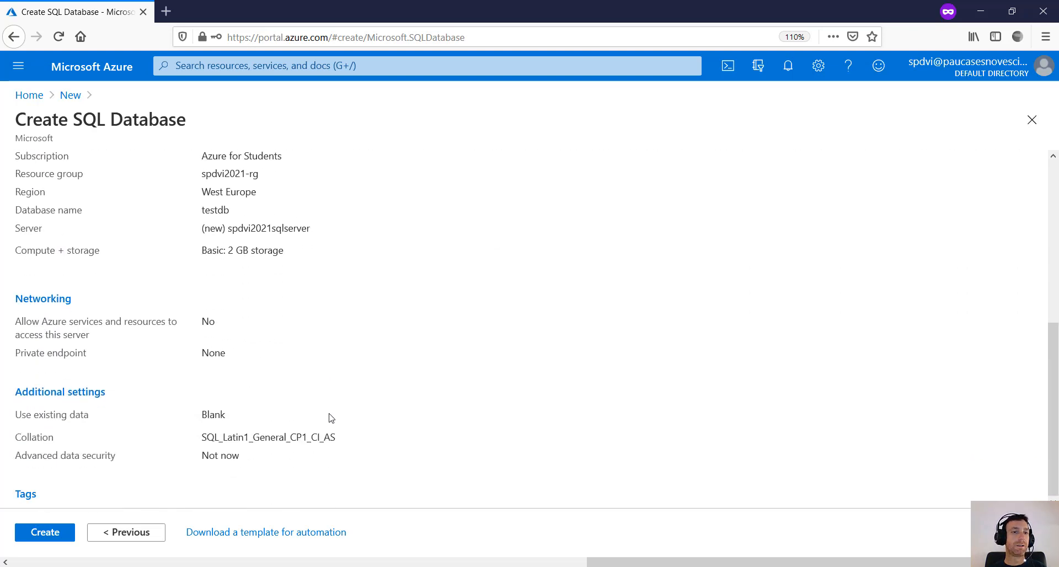
pyautogui.scroll(8, 328, 391)
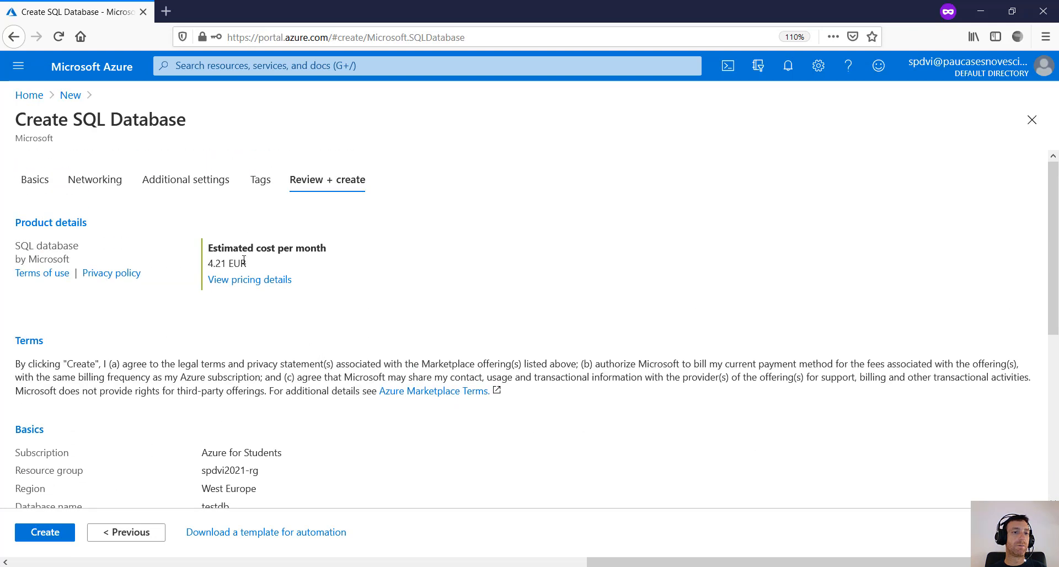
pyautogui.scroll(-8, 320, 368)
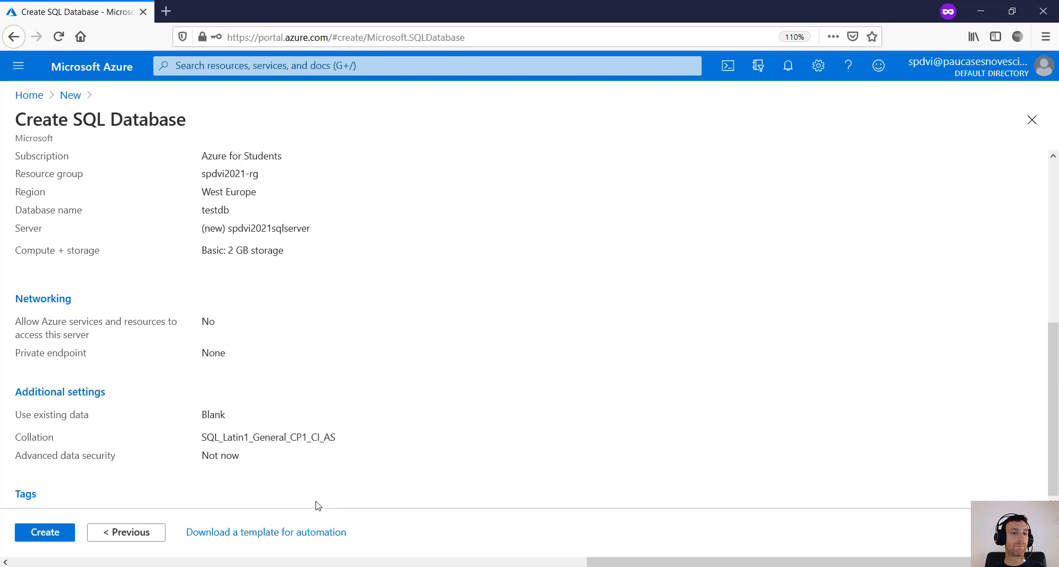
pyautogui.click(45, 533)
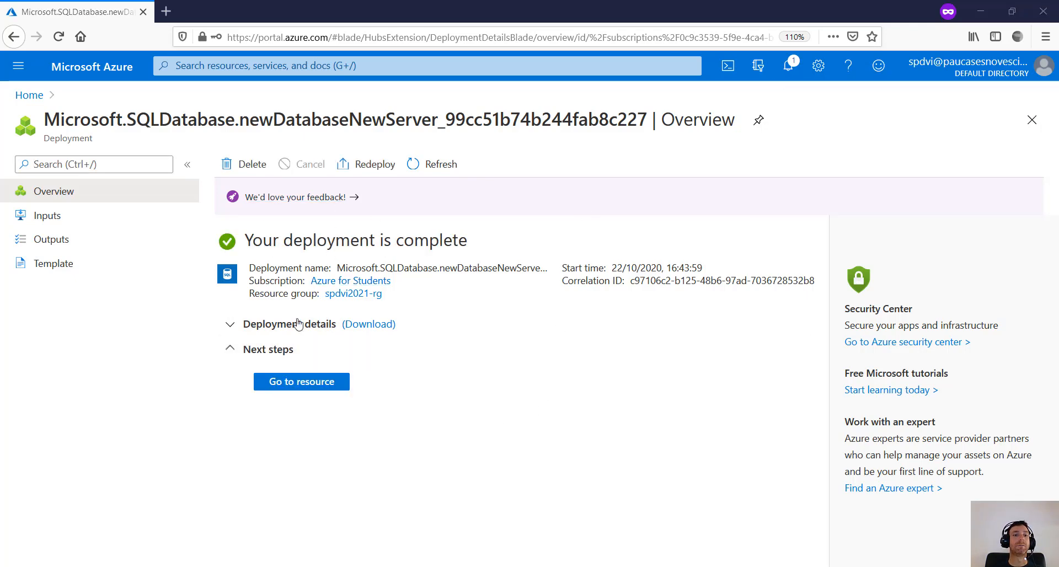
# - Expand the deployment details, check the notifications for success, then go back to Home
pyautogui.click(238, 326)
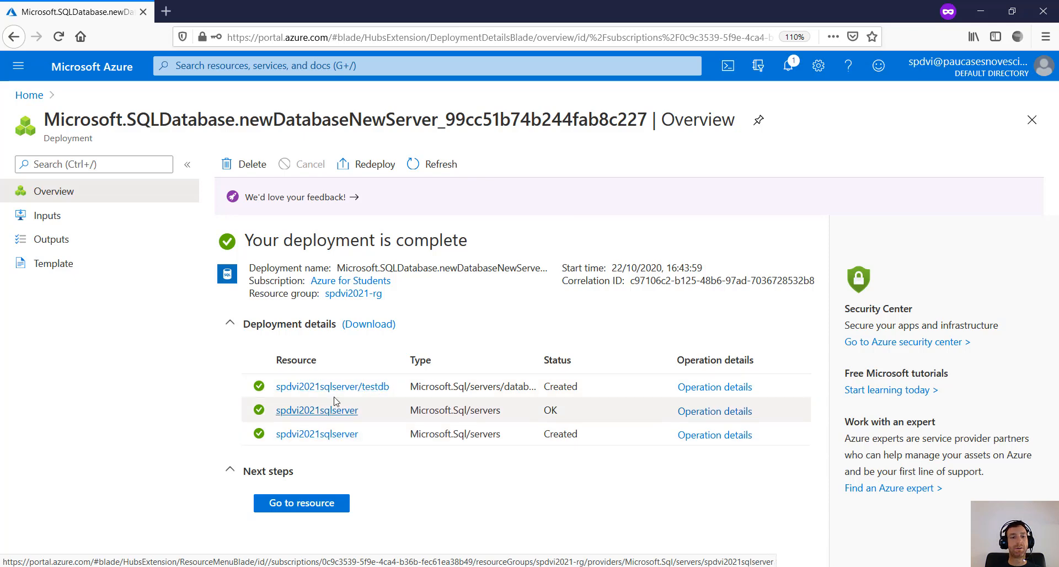
pyautogui.click(789, 67)
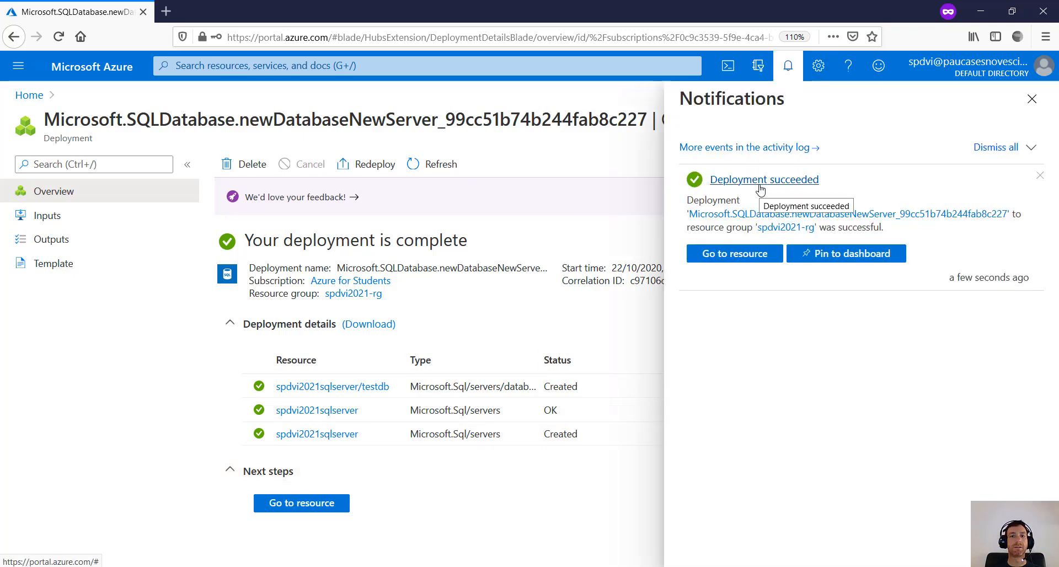
pyautogui.click(791, 72)
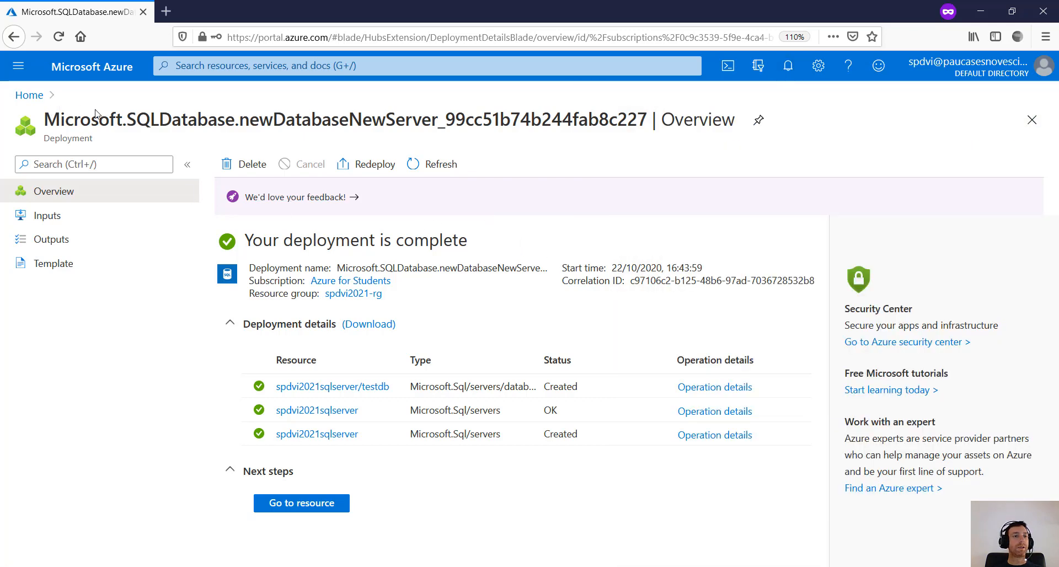
pyautogui.click(28, 90)
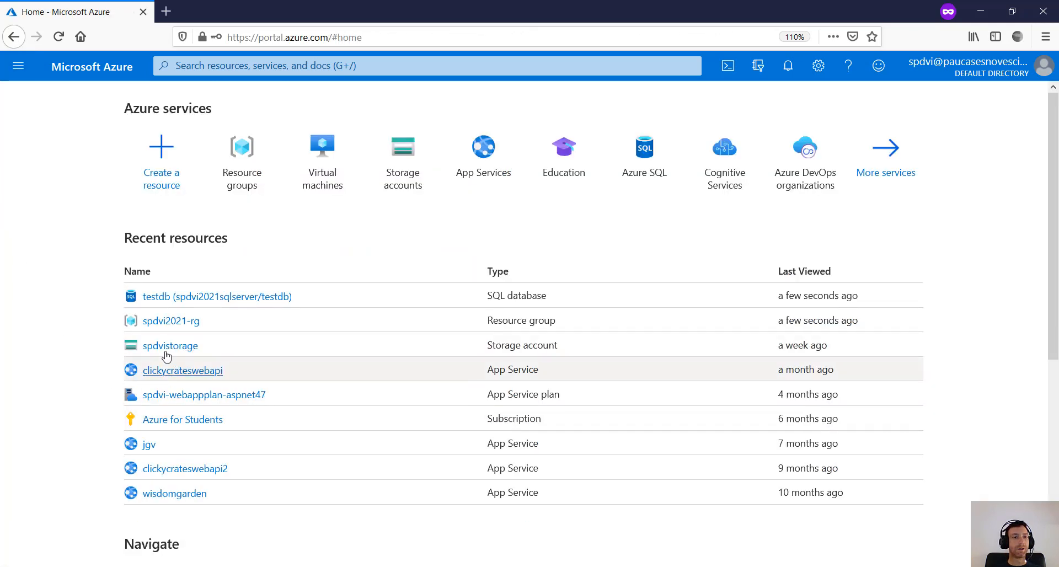
# - Open the spdvi2021-rg resource group from the resource groups list
pyautogui.scroll(-2, 204, 460)
pyautogui.scroll(1, 204, 323)
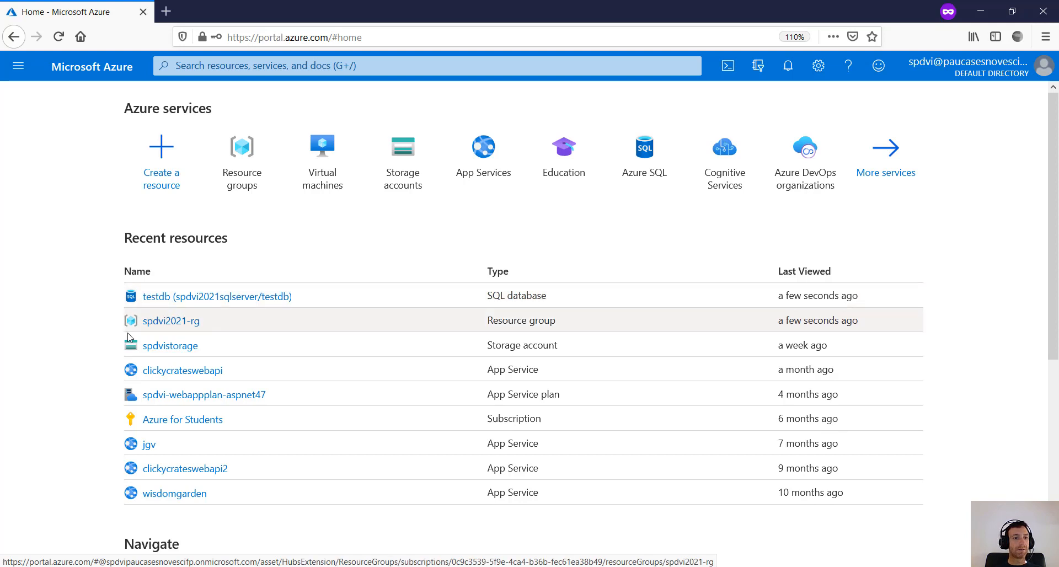
pyautogui.scroll(-3, 110, 429)
pyautogui.scroll(3, 110, 429)
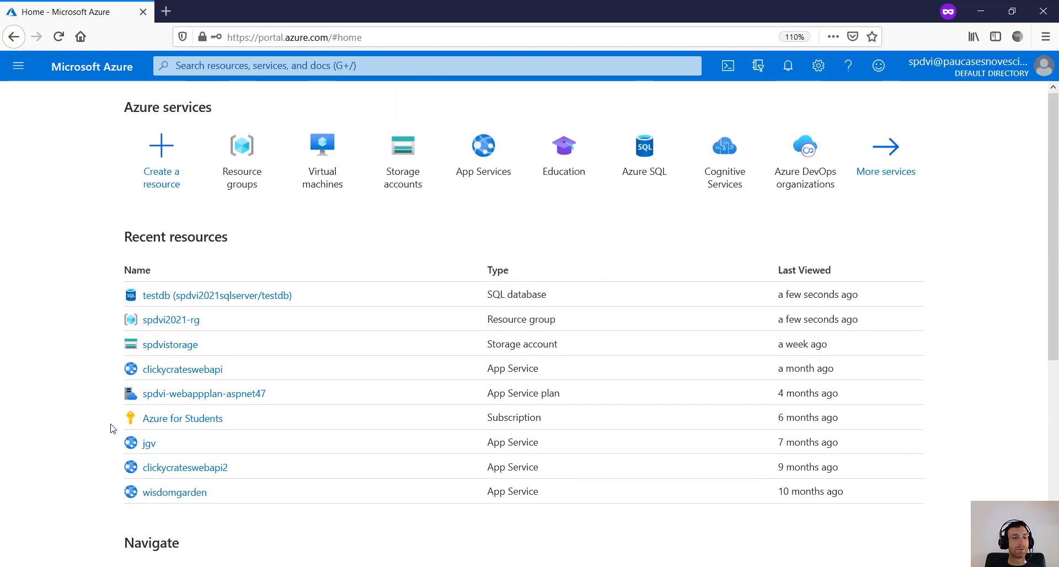
pyautogui.scroll(-3, 107, 439)
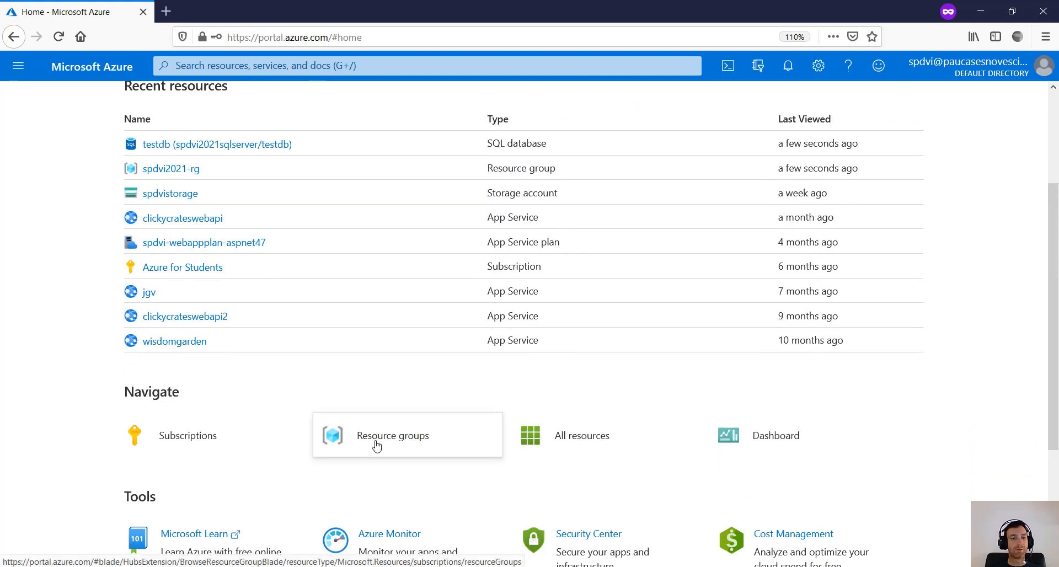
pyautogui.click(377, 445)
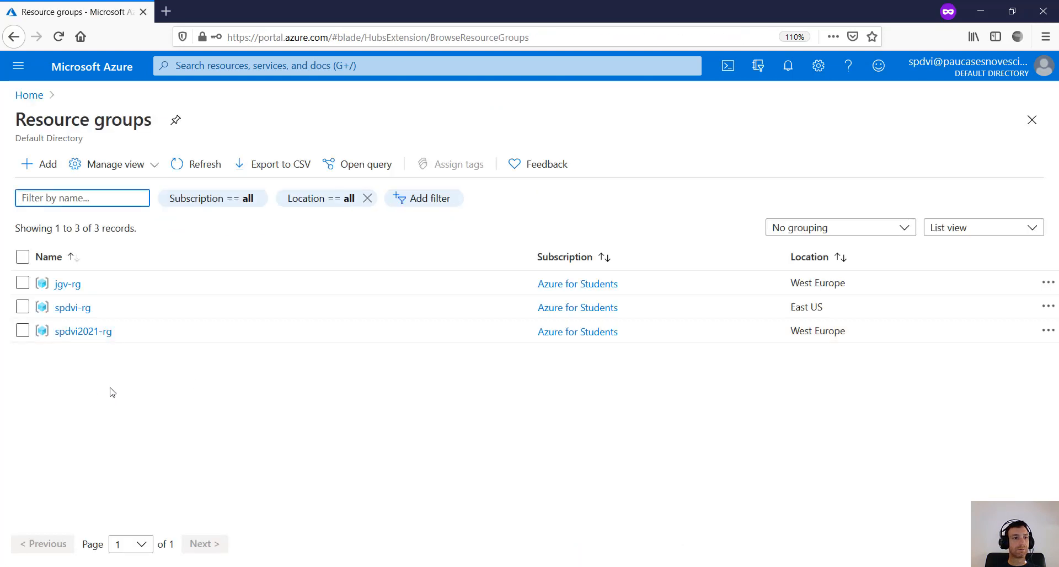
pyautogui.click(77, 333)
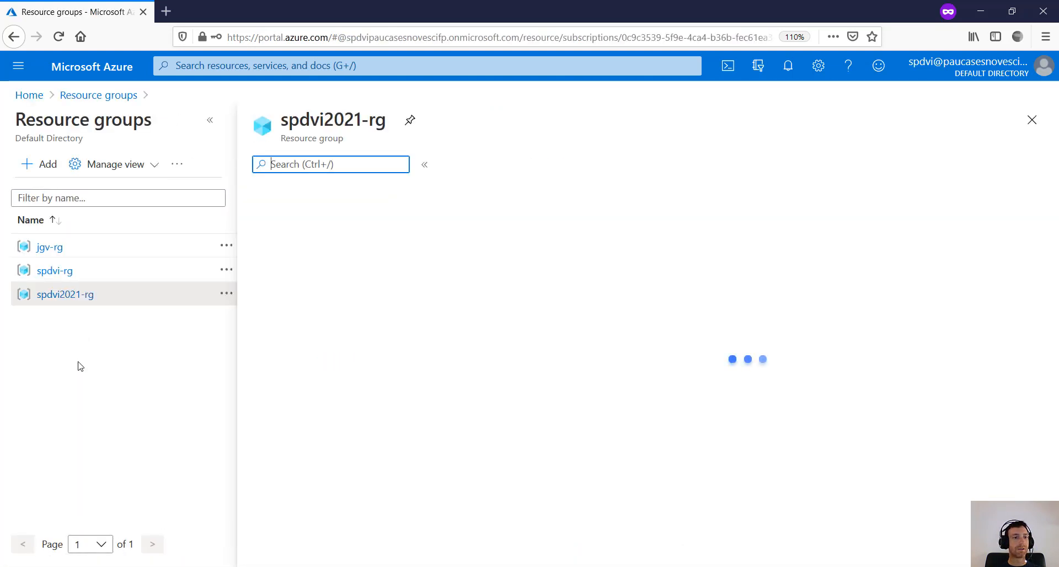
pyautogui.click(209, 120)
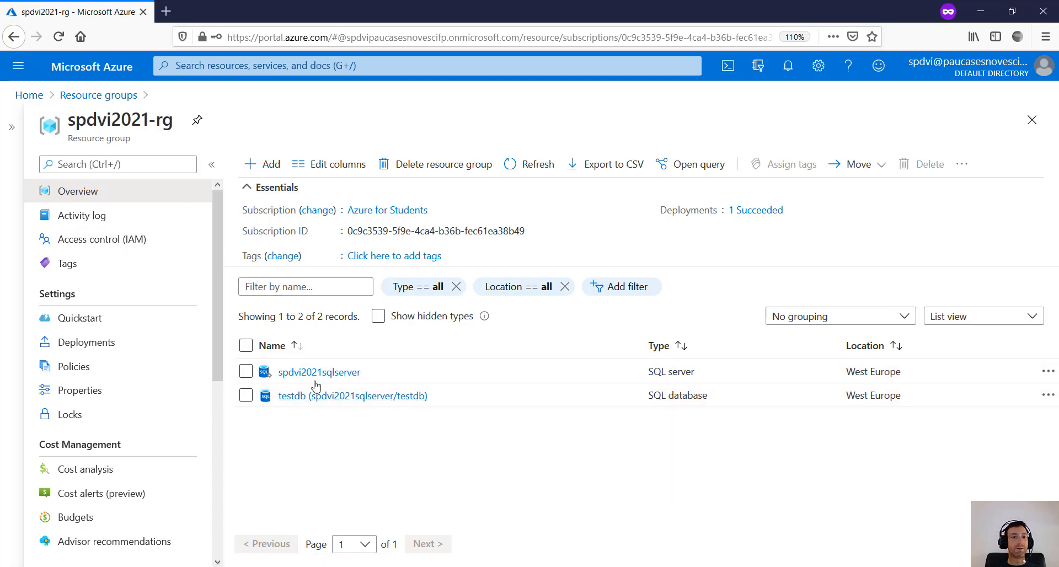
# - Return Home and view Recent resources listing spdvi2021-rg and testdb
pyautogui.click(29, 95)
pyautogui.scroll(2, 83, 295)
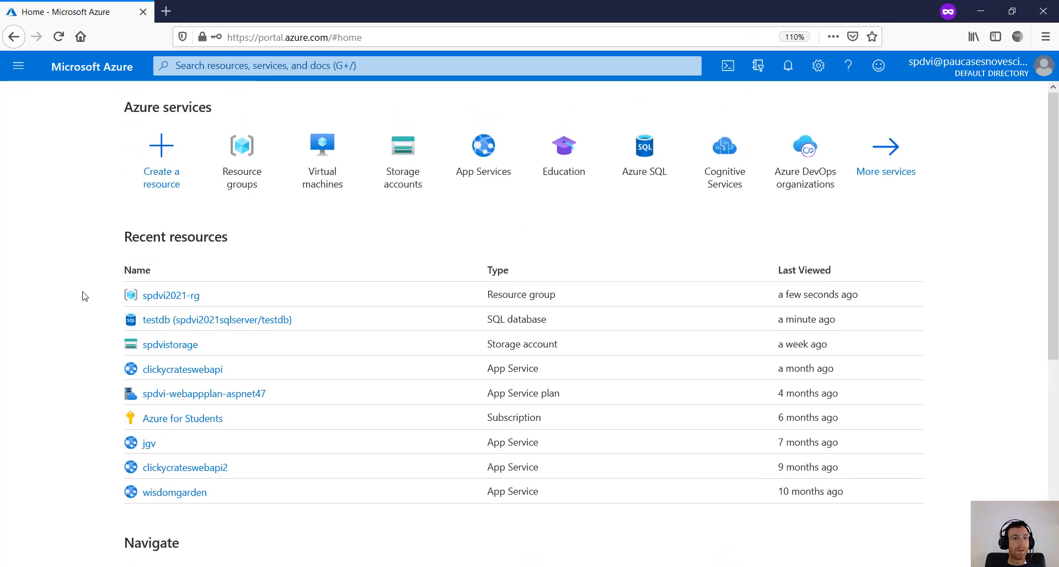
pyautogui.scroll(-1, 84, 296)
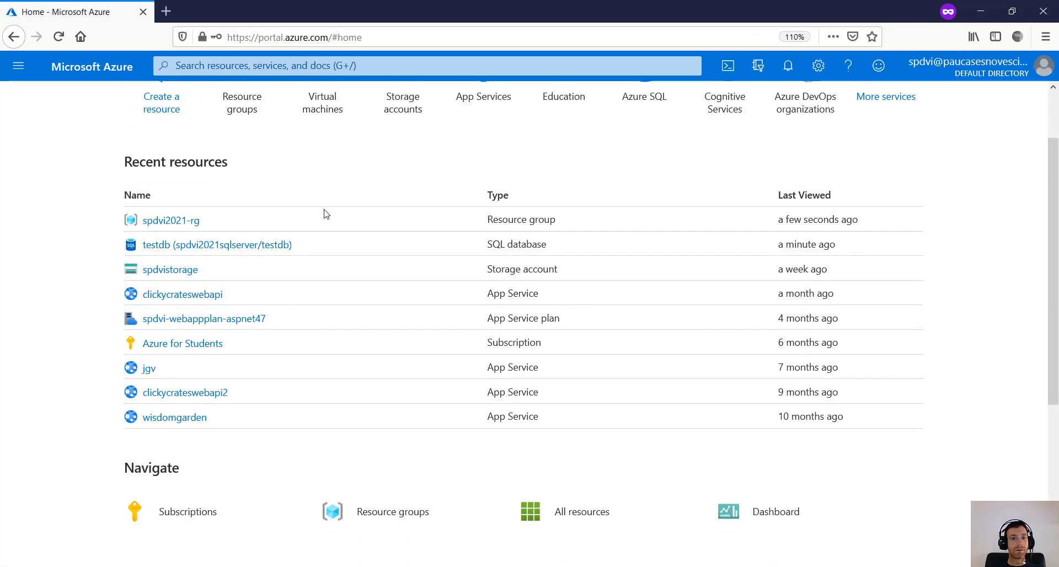
pyautogui.scroll(2, 309, 256)
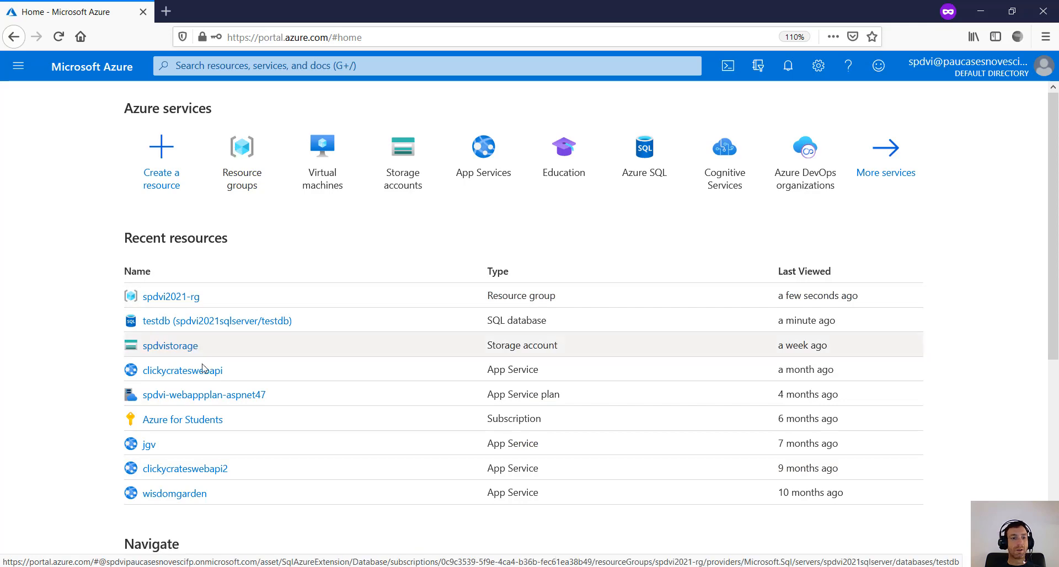
pyautogui.scroll(-5, 256, 402)
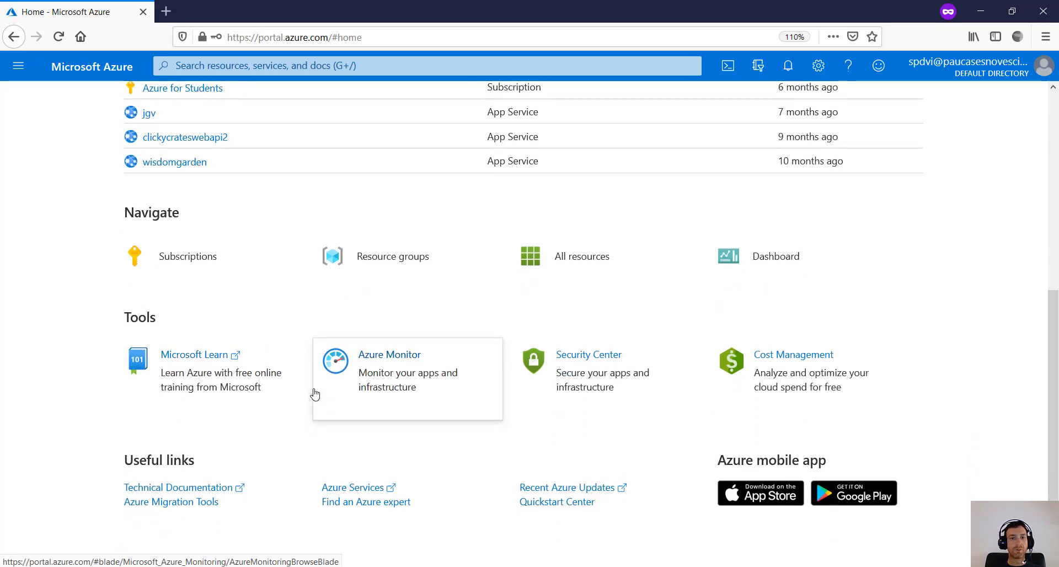
pyautogui.scroll(2, 315, 394)
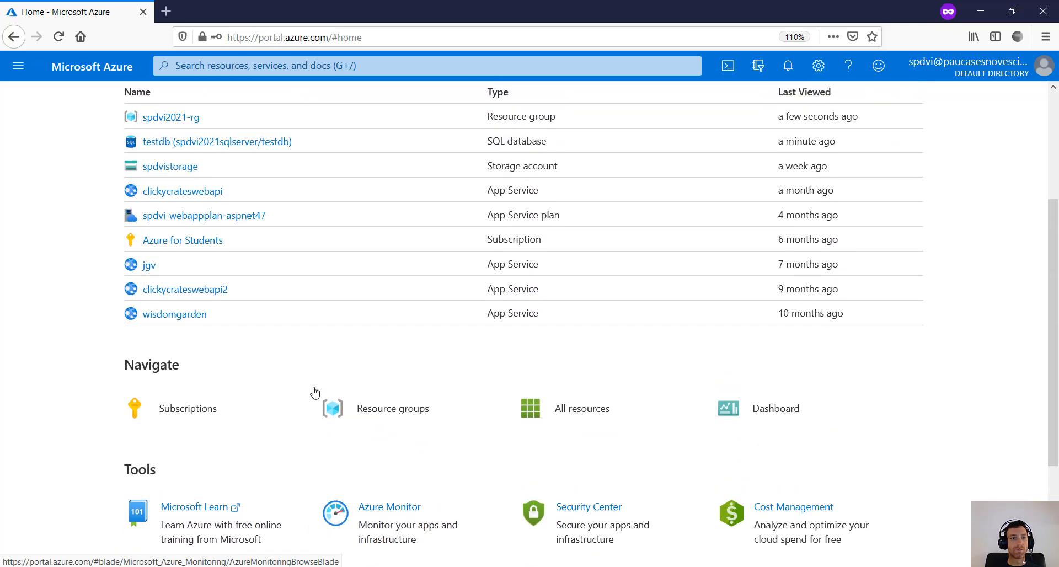
# - Open spdvi2021sqlserver from All resources and view testdb under Available resources
pyautogui.click(569, 409)
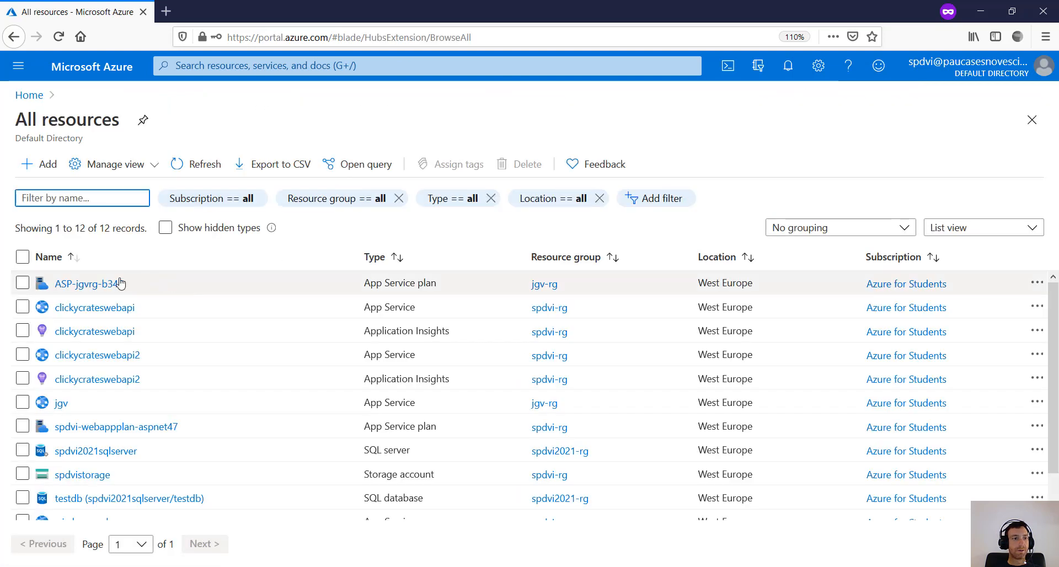
pyautogui.scroll(-1, 166, 385)
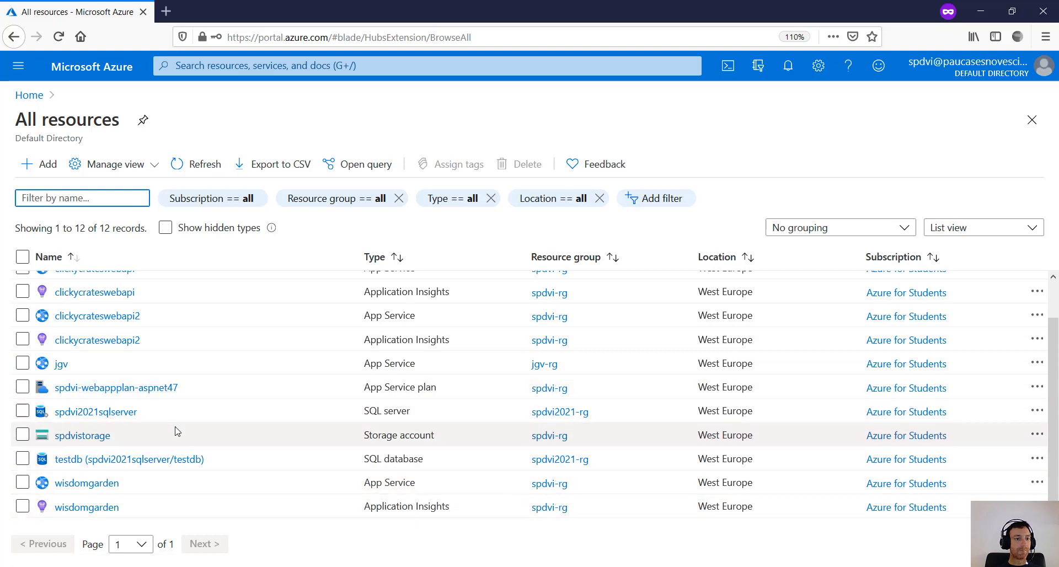
pyautogui.click(94, 414)
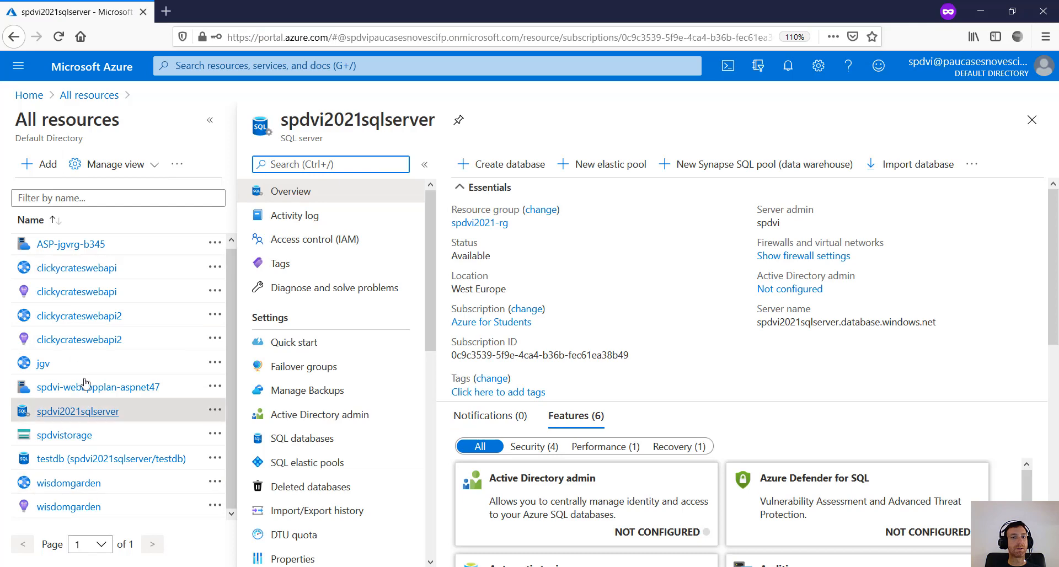
pyautogui.click(210, 120)
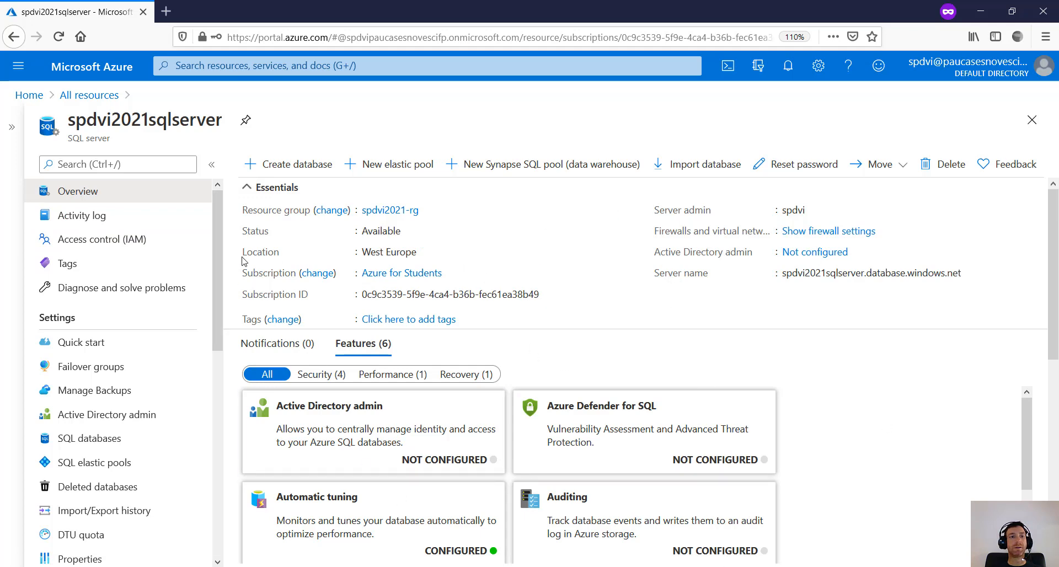
pyautogui.moveTo(216, 249); pyautogui.dragTo(238, 161)
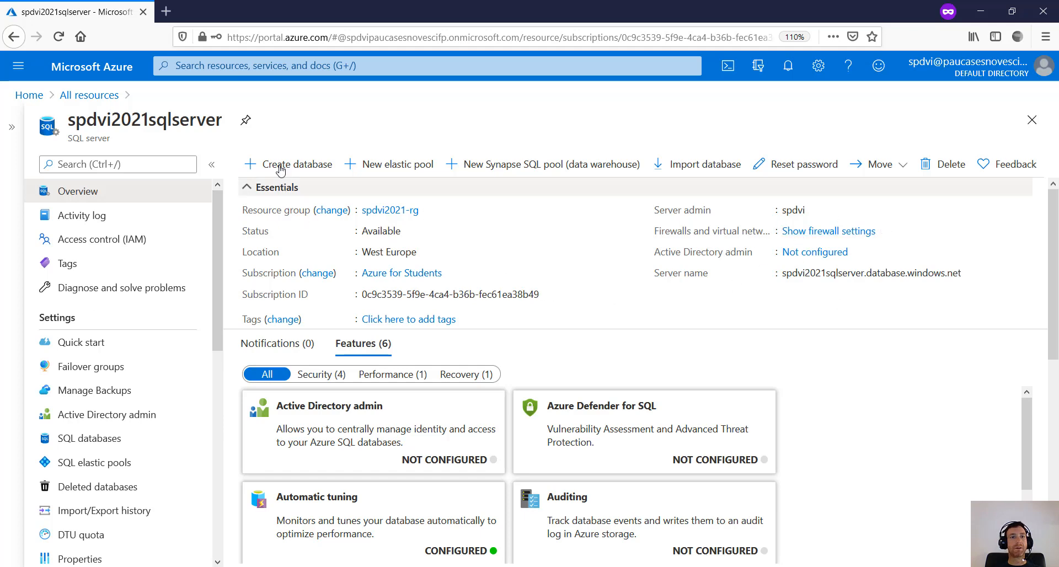
pyautogui.scroll(-7, 911, 371)
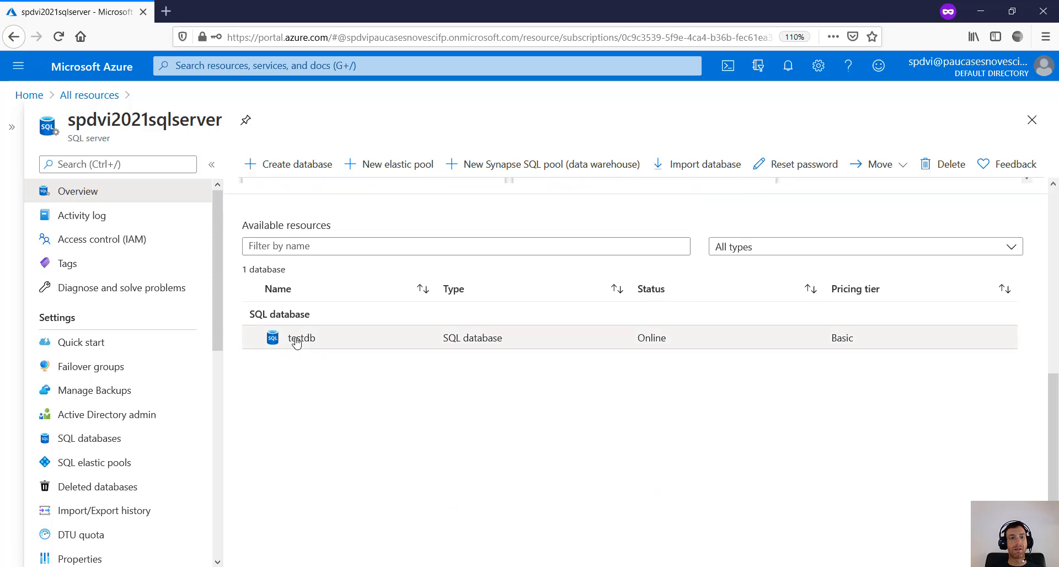
pyautogui.scroll(5, 831, 356)
pyautogui.scroll(2, 833, 342)
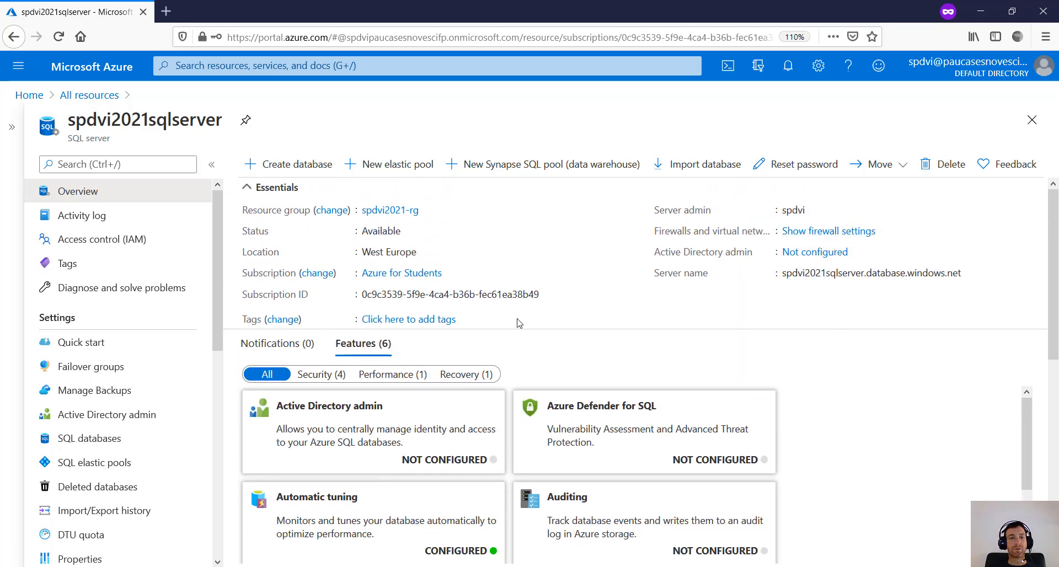
pyautogui.scroll(-7, 525, 374)
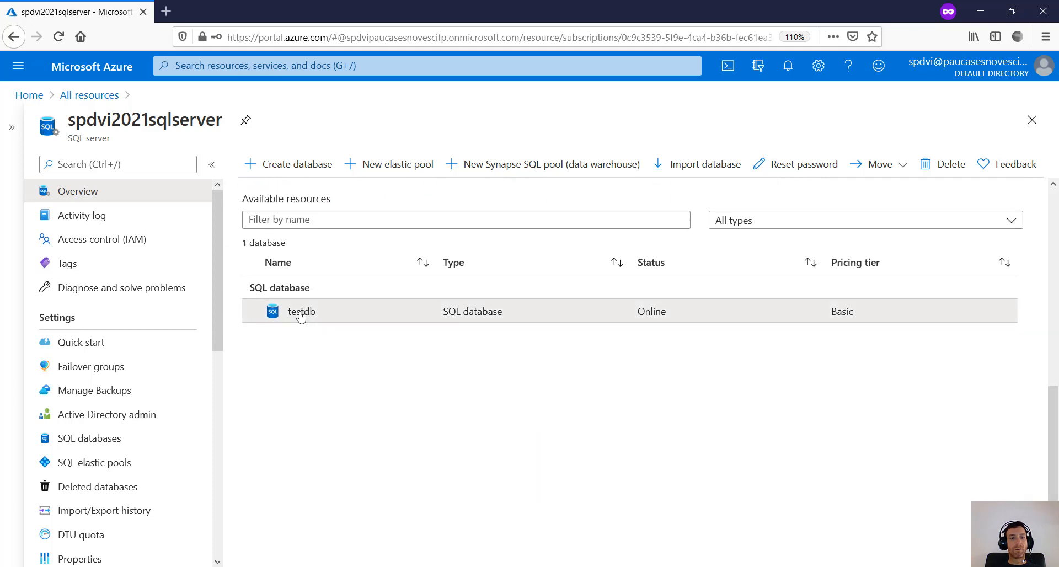
# - Open testdb and review its Overview: Online, Basic tier, spdvi2021sqlserver.database.windows.net
pyautogui.click(304, 311)
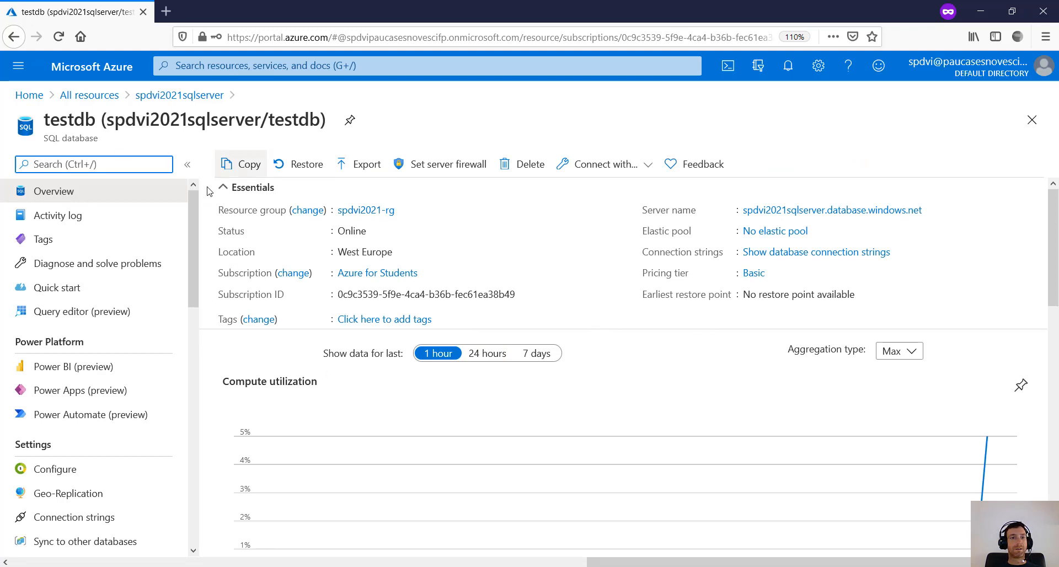
pyautogui.scroll(-5, 596, 362)
pyautogui.scroll(-7, 596, 364)
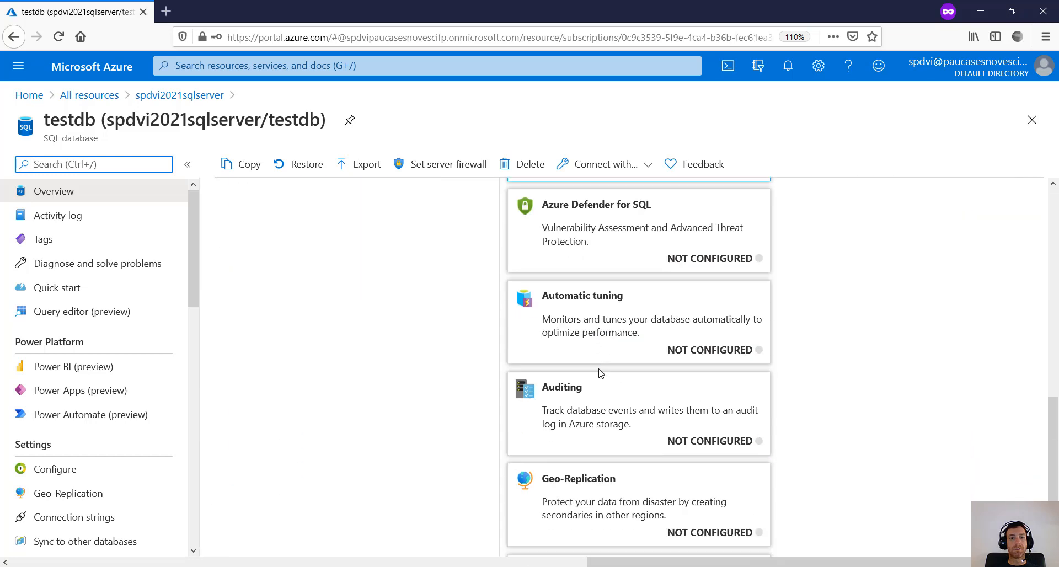
pyautogui.scroll(5, 447, 417)
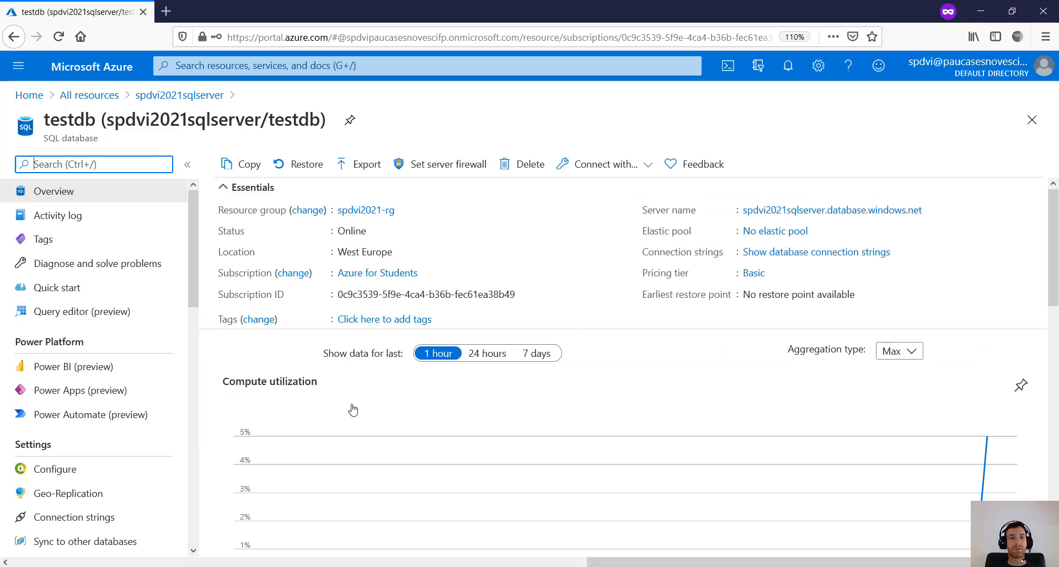
pyautogui.scroll(-3, 350, 408)
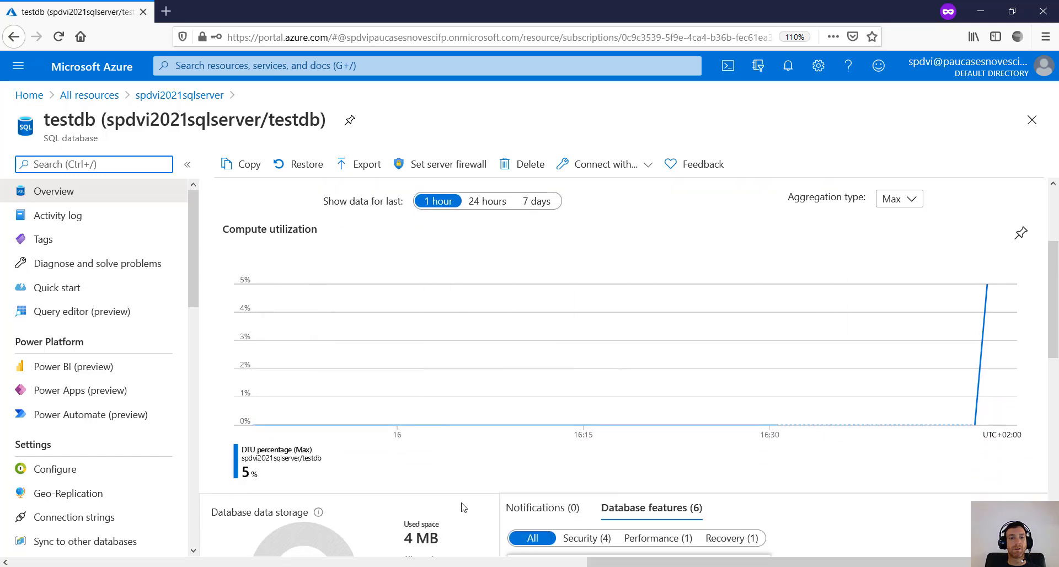
pyautogui.scroll(-3, 458, 496)
pyautogui.scroll(-3, 443, 462)
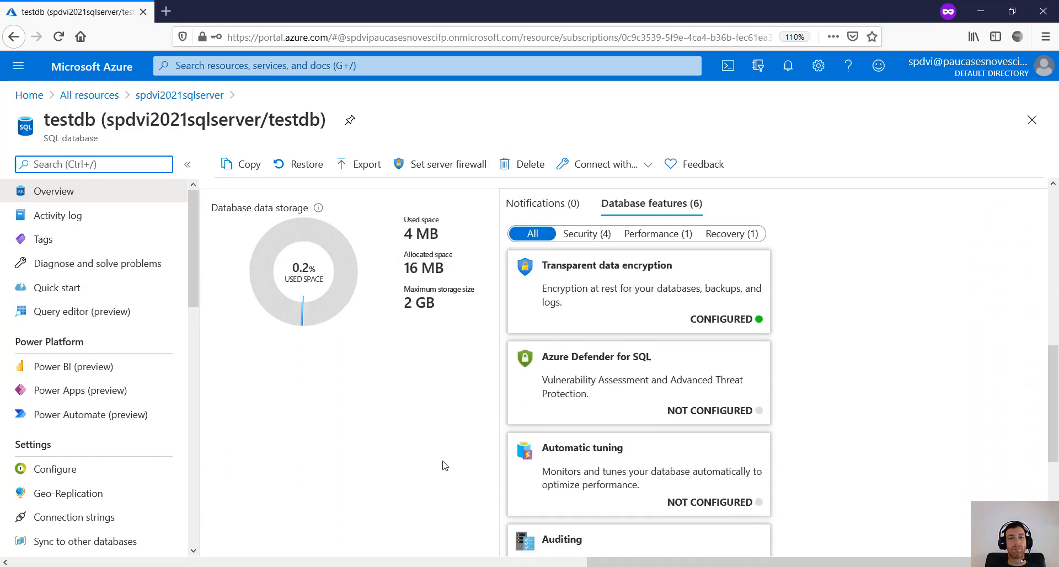
pyautogui.scroll(9, 443, 451)
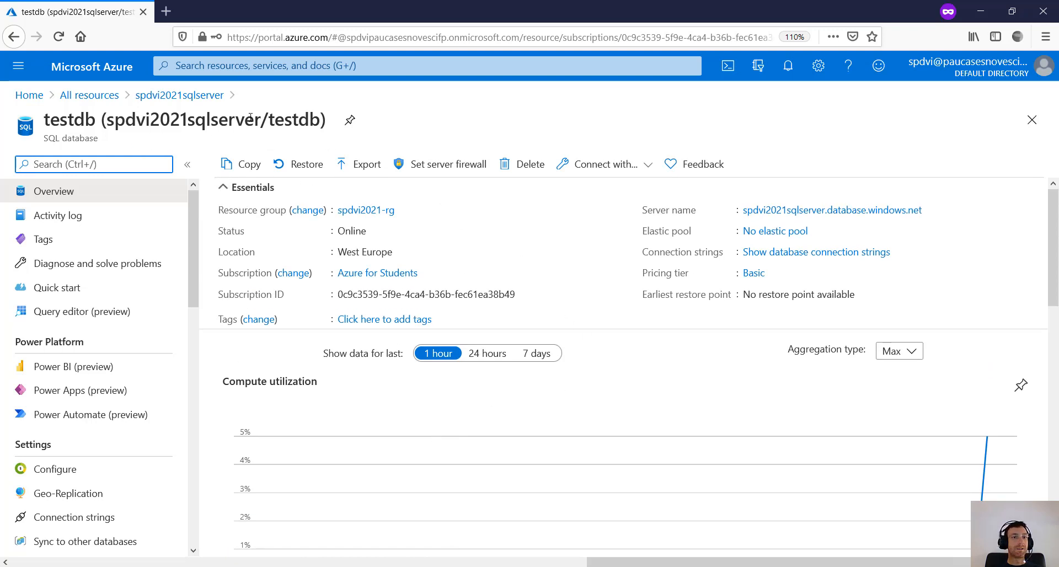
# - Select the testdb page title text
pyautogui.click(298, 119)
pyautogui.tripleClick(292, 117)
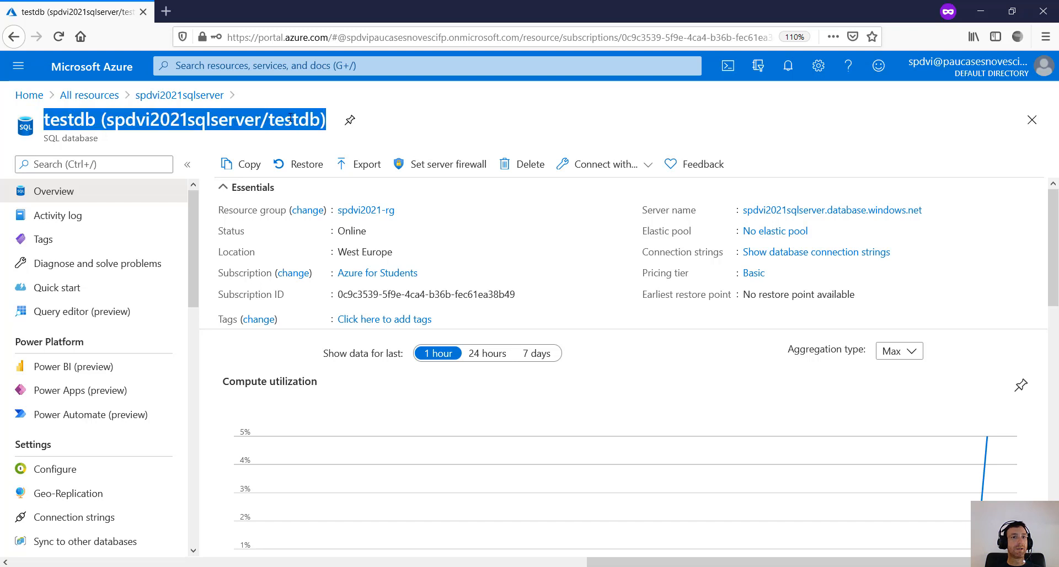
pyautogui.doubleClick(291, 117)
pyautogui.click(272, 117)
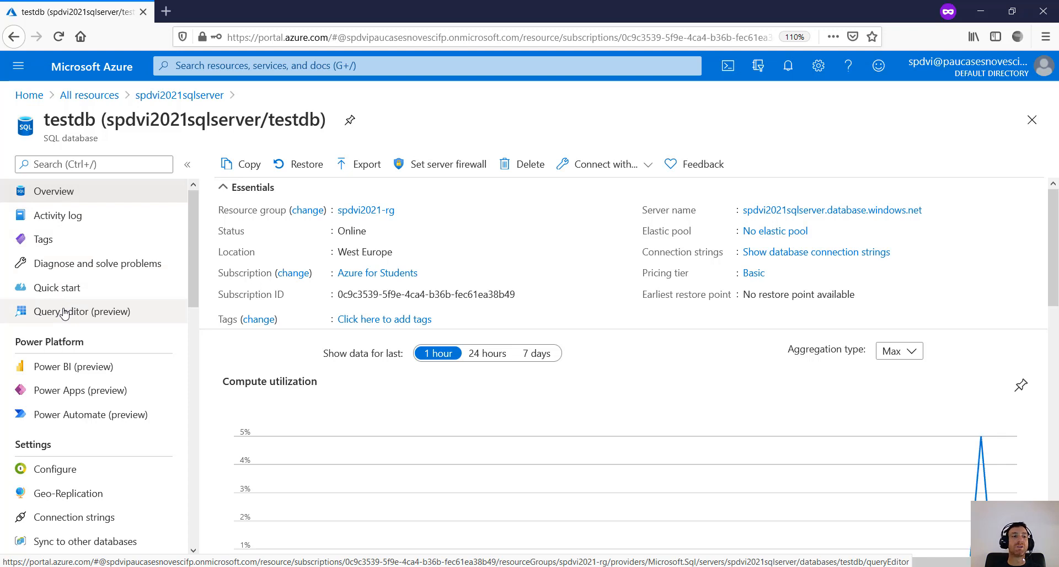
# - Open testdb's Query editor (preview) and sign in with the SQL admin password
pyautogui.click(64, 313)
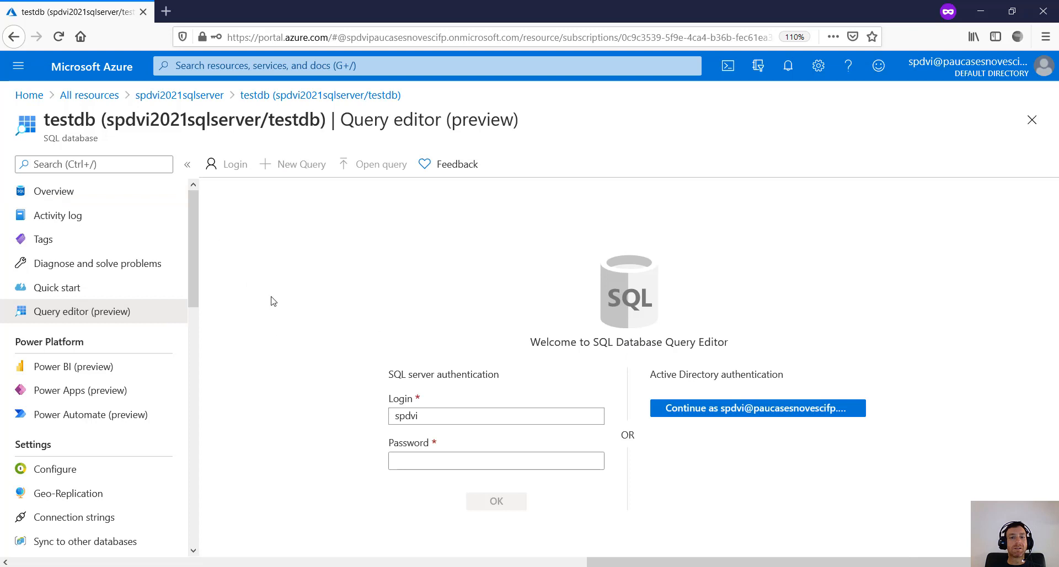
pyautogui.click(421, 461)
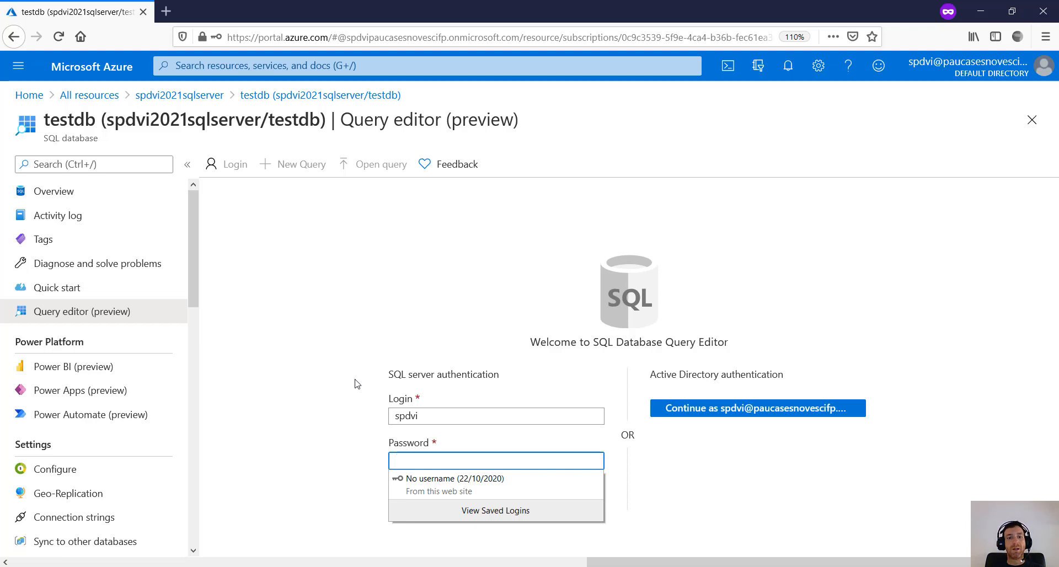
pyautogui.write('P')
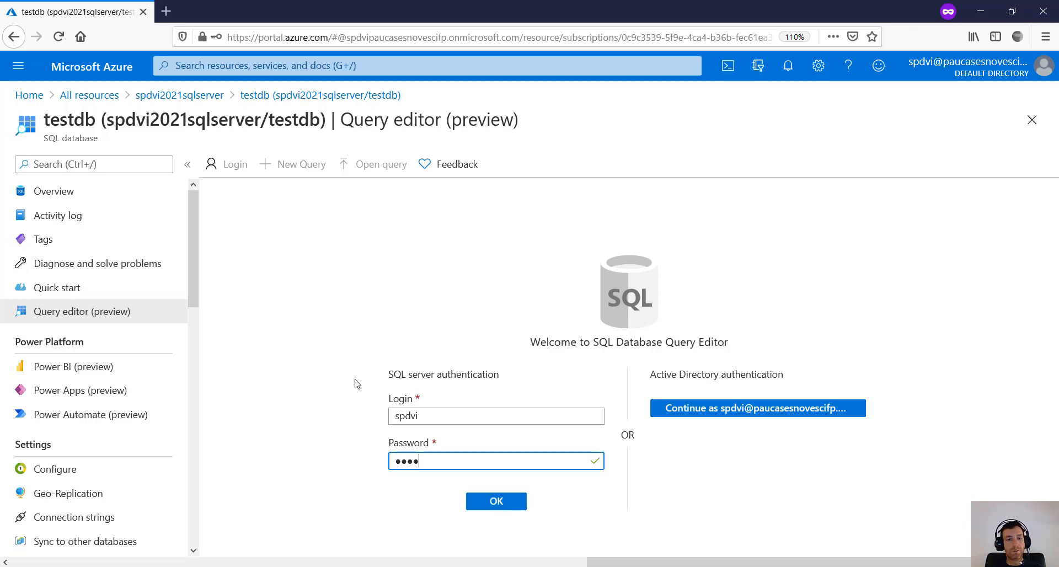
pyautogui.press('BackSpace')
pyautogui.press('BackSpace')
pyautogui.press('BackSpace')
pyautogui.press('BackSpace')
pyautogui.write('P')
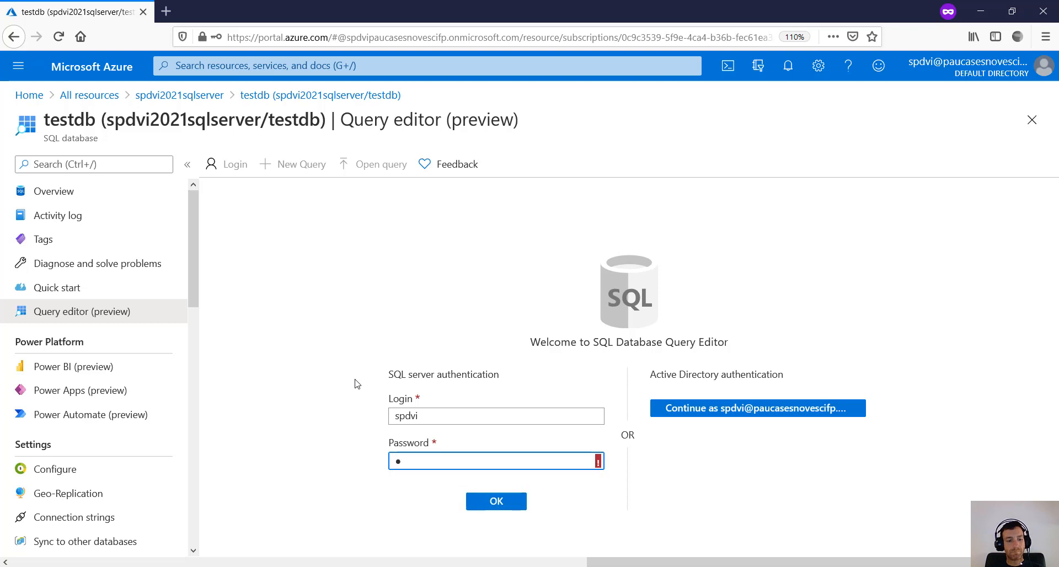
pyautogui.write('asswor')
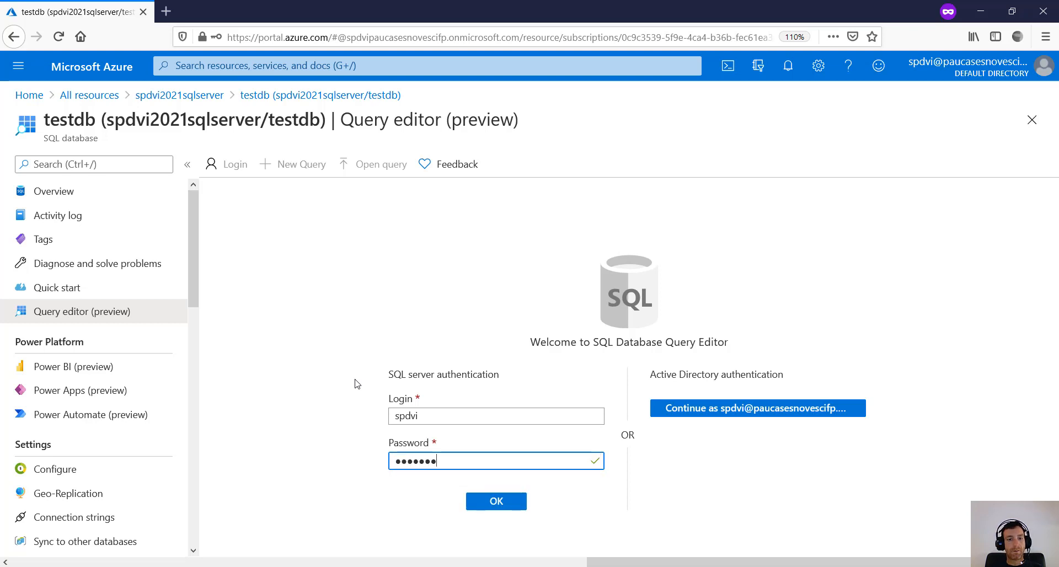
pyautogui.click(496, 501)
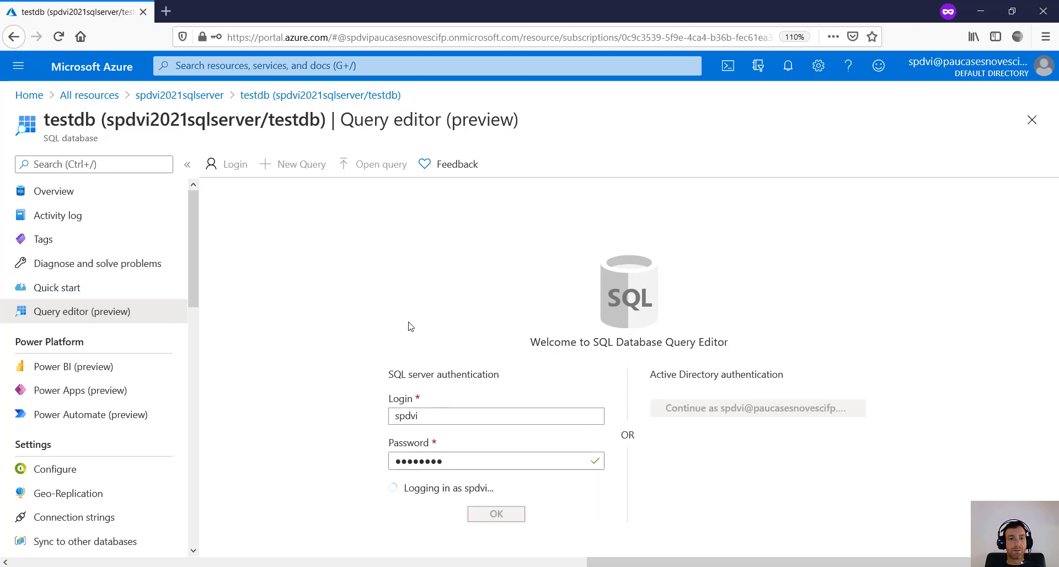
# - Select the full firewall error message and zoom the page in to read it
pyautogui.scroll(-3, 369, 373)
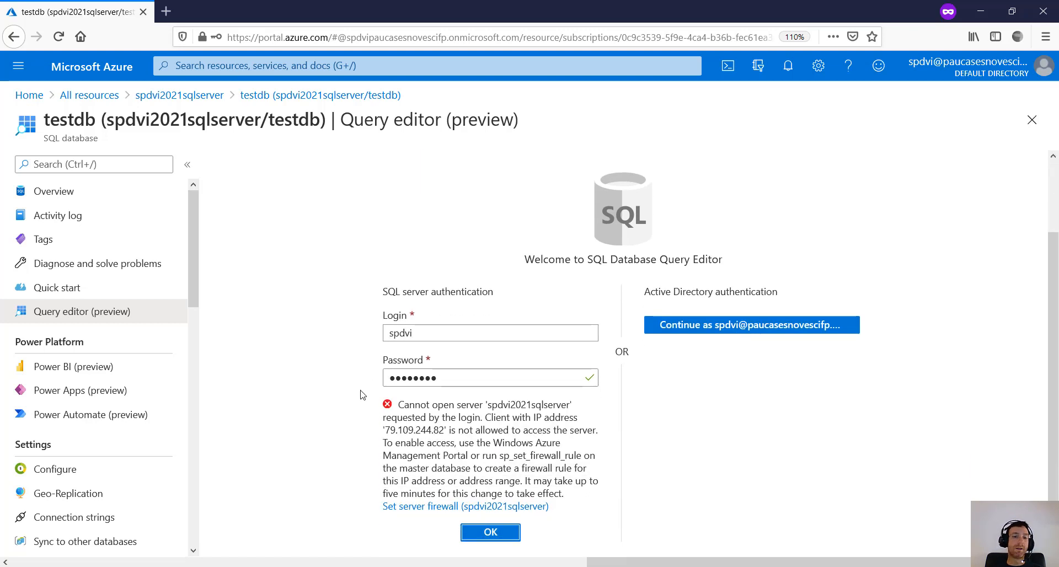
pyautogui.moveTo(400, 404); pyautogui.dragTo(599, 502)
pyautogui.click(590, 499)
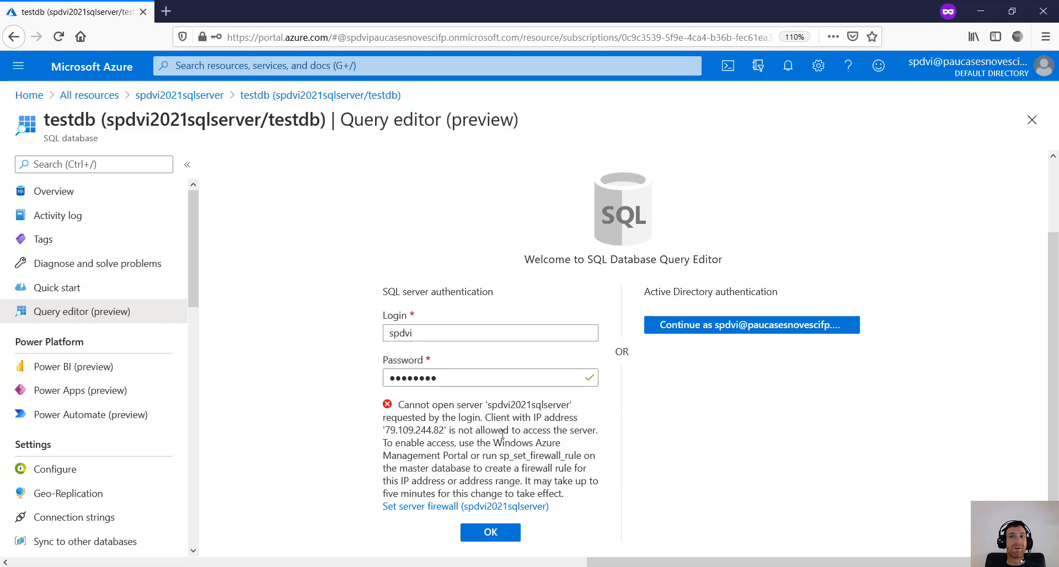
pyautogui.hotkey('ctrl', '+')
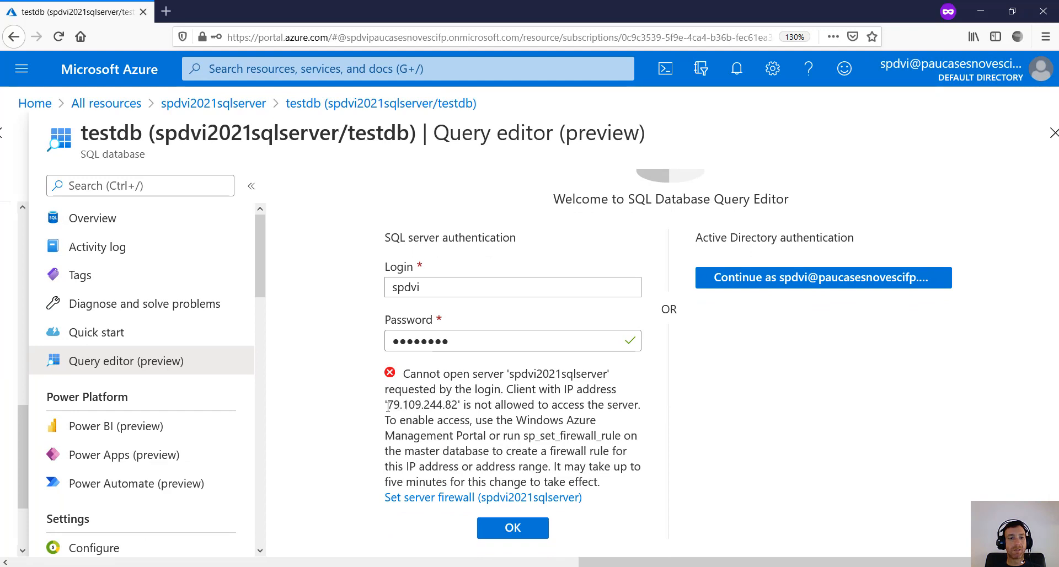
# - Highlight the blocked client IP, access refusal and sp_set_firewall_rule, then restore the zoom
pyautogui.moveTo(388, 407); pyautogui.dragTo(456, 398)
pyautogui.click(420, 420)
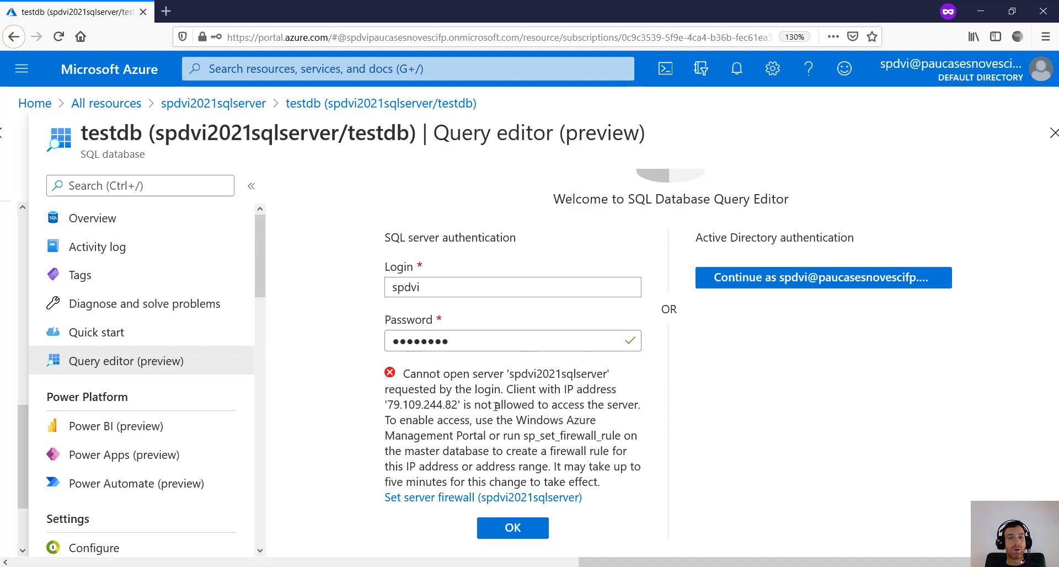
pyautogui.moveTo(489, 406); pyautogui.dragTo(638, 411)
pyautogui.click(592, 412)
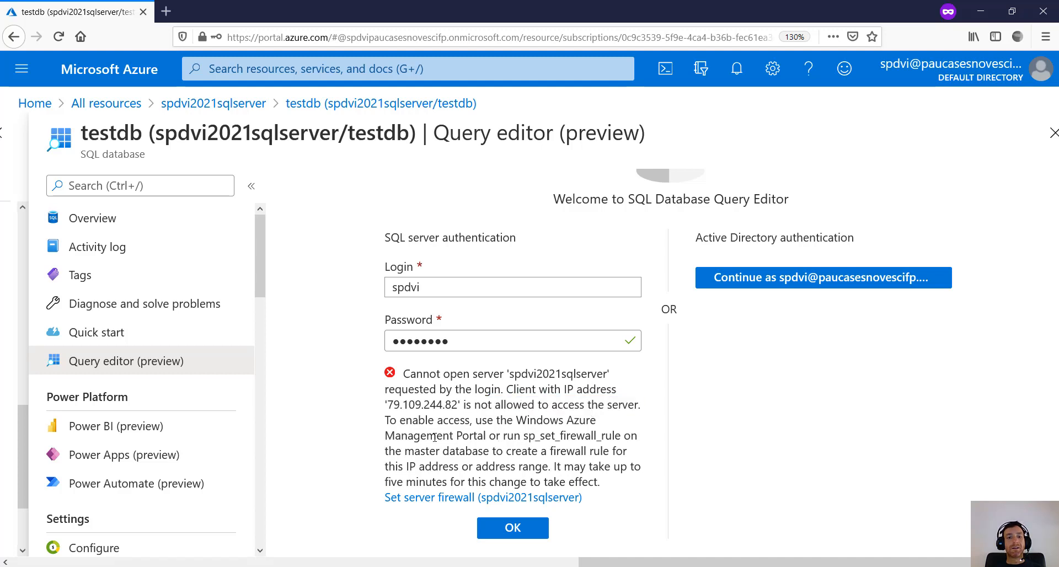
pyautogui.moveTo(523, 439); pyautogui.dragTo(635, 437)
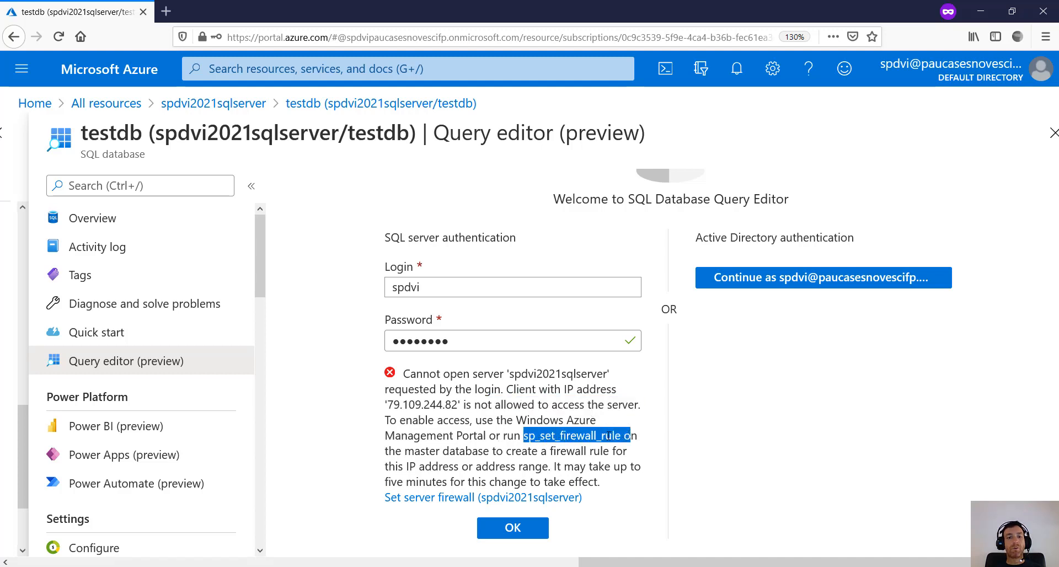
pyautogui.click(474, 450)
pyautogui.hotkey('ctrl', '-')
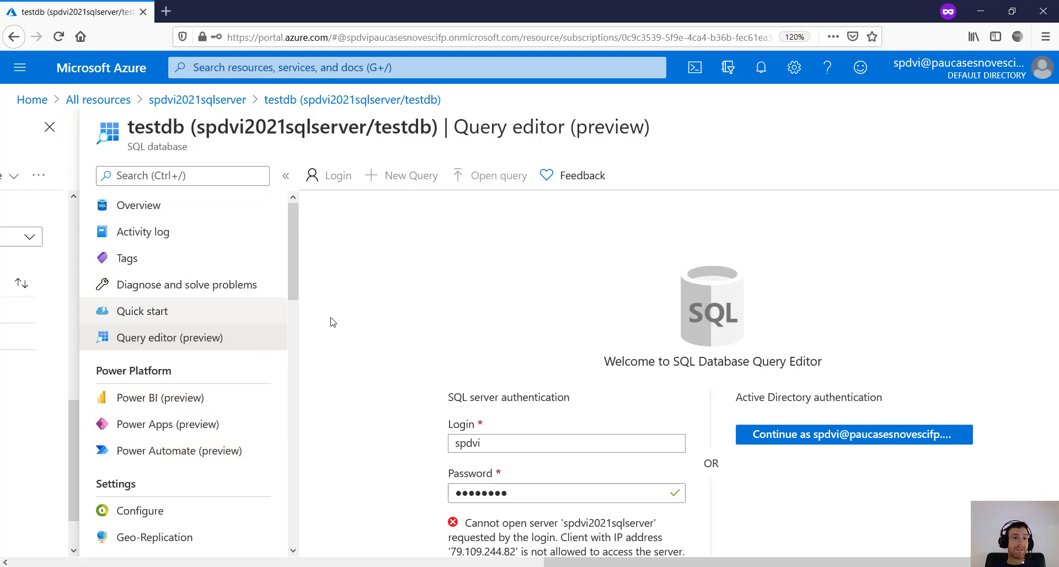
pyautogui.scroll(-1, 332, 320)
pyautogui.scroll(2, 434, 307)
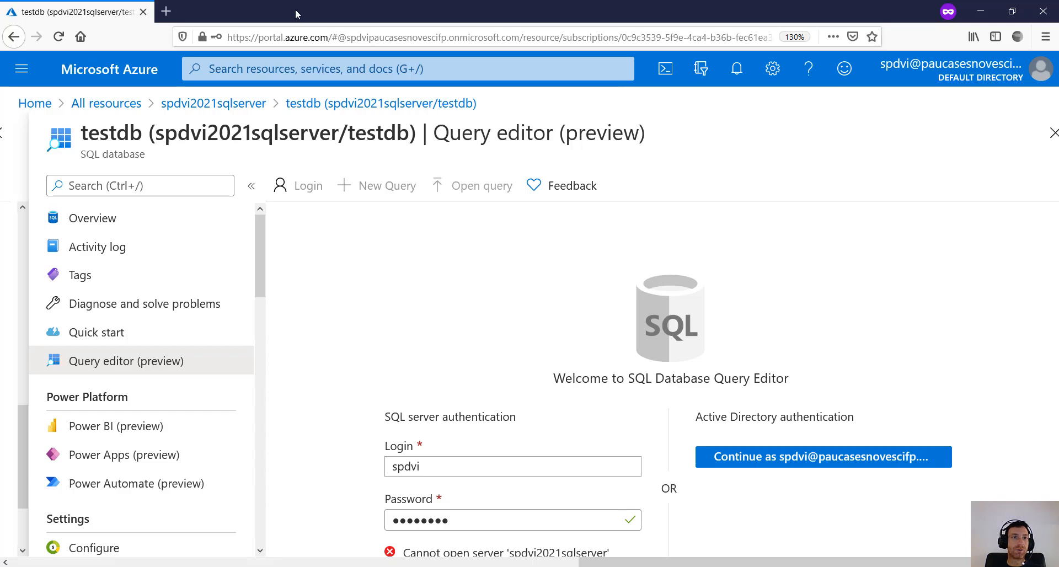
pyautogui.moveTo(296, 9); pyautogui.dragTo(392, 50)
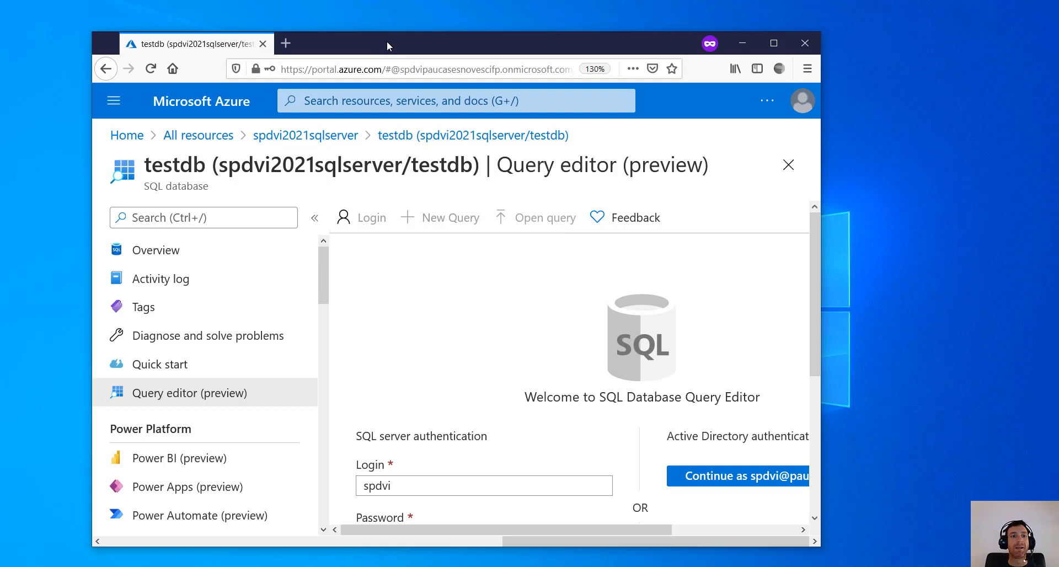
pyautogui.moveTo(388, 42)
pyautogui.mouseDown()
pyautogui.moveTo(431, 42)
pyautogui.moveTo(402, 45)
pyautogui.mouseUp()
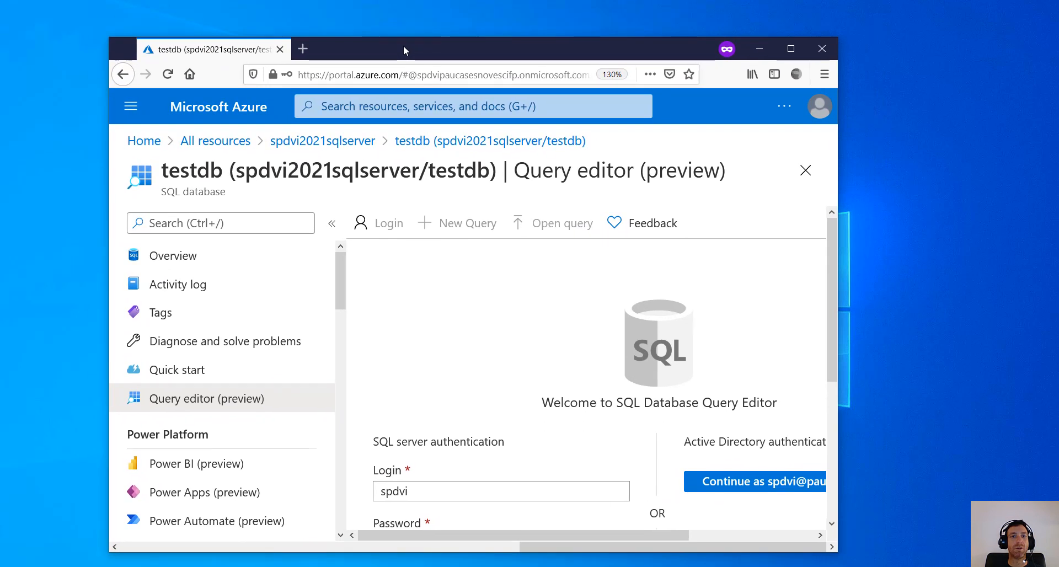
pyautogui.scroll(-3, 532, 414)
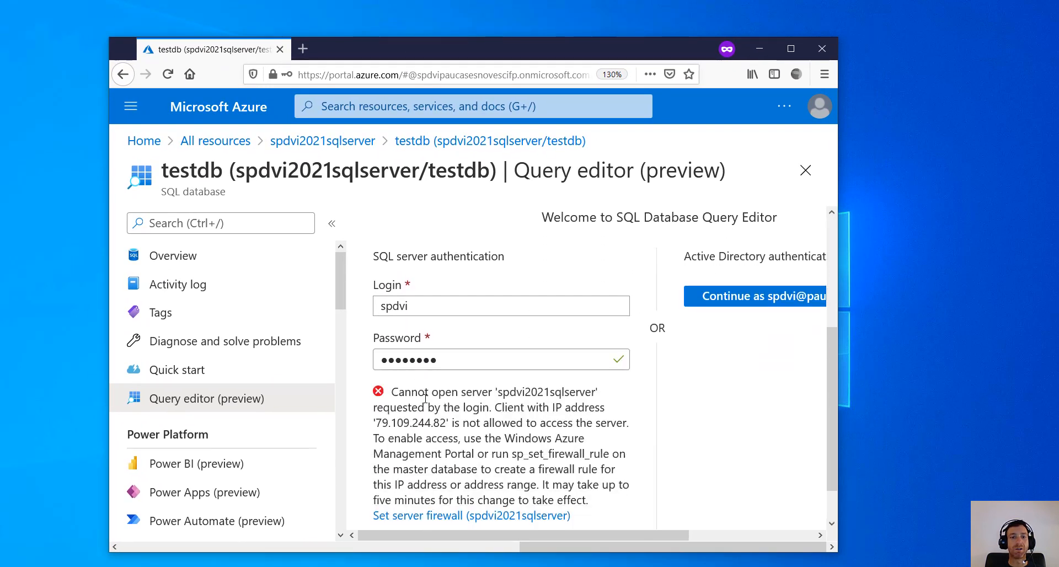
pyautogui.moveTo(377, 424); pyautogui.dragTo(445, 426)
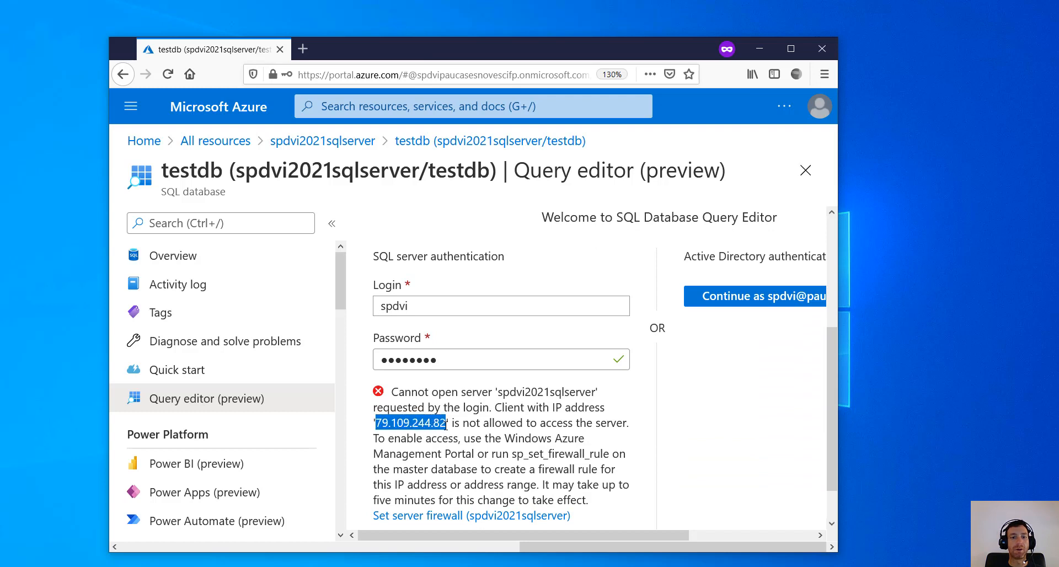
pyautogui.click(445, 425)
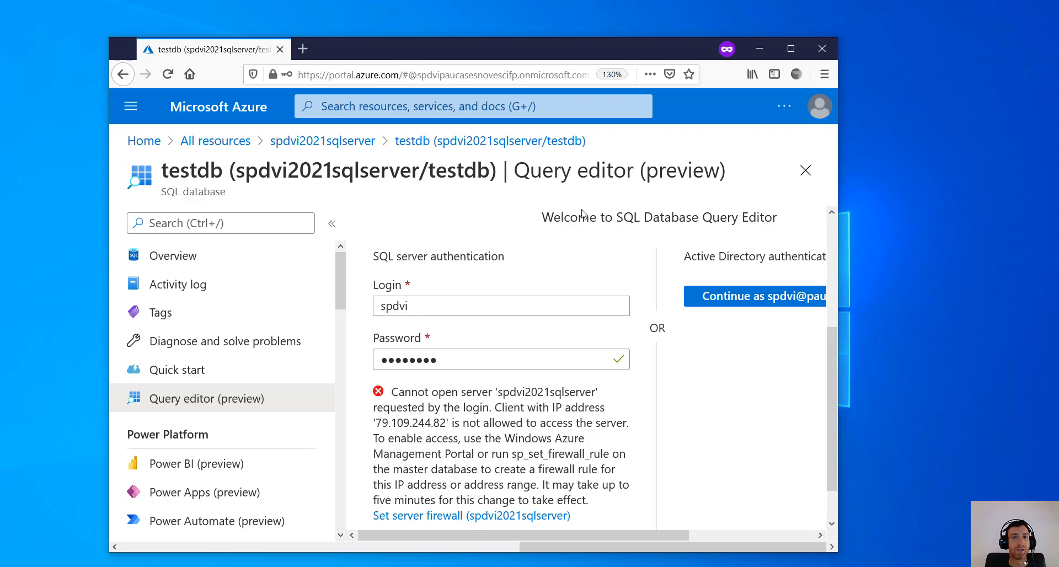
pyautogui.doubleClick(550, 58)
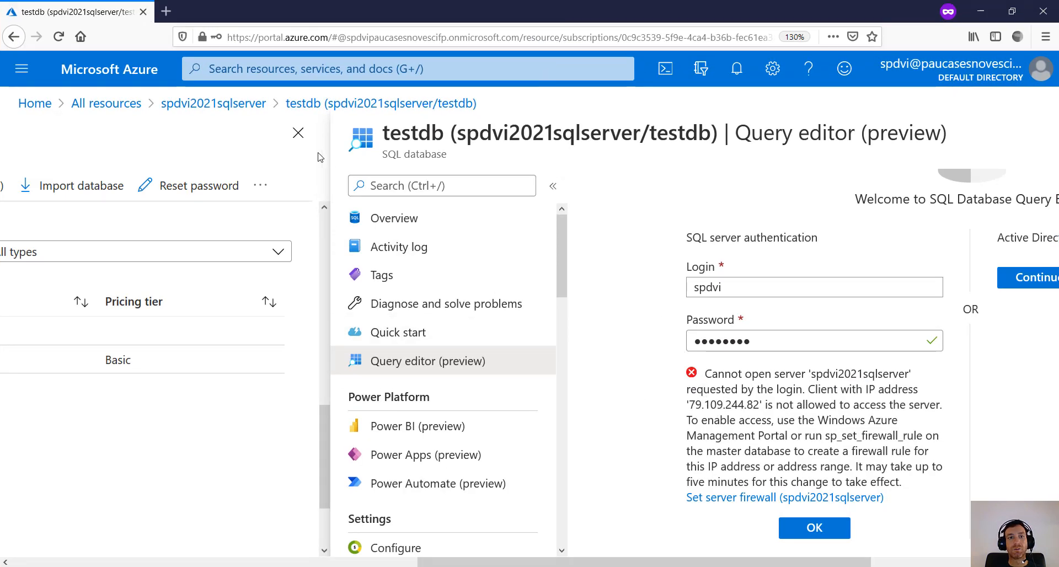
# - Close the query editor and reopen spdvi2021sqlserver from Home's recent resources
pyautogui.click(297, 132)
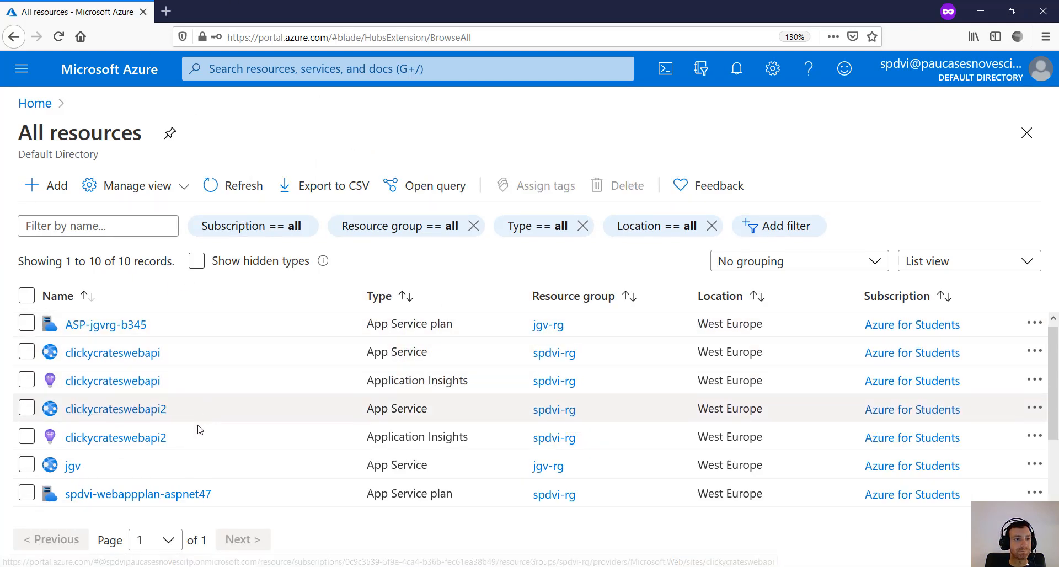
pyautogui.scroll(-3, 197, 428)
pyautogui.scroll(3, 176, 386)
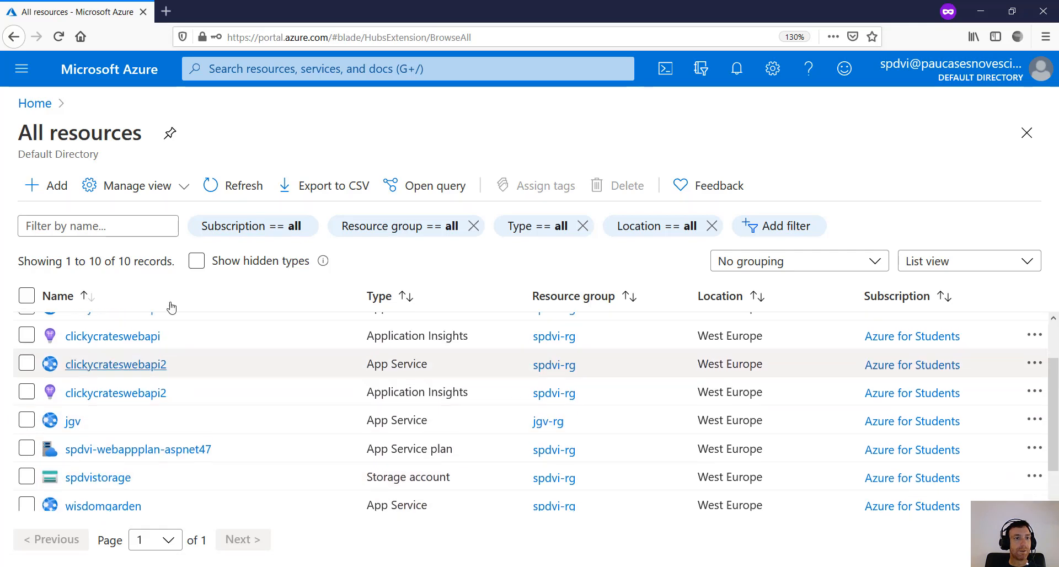
pyautogui.click(30, 110)
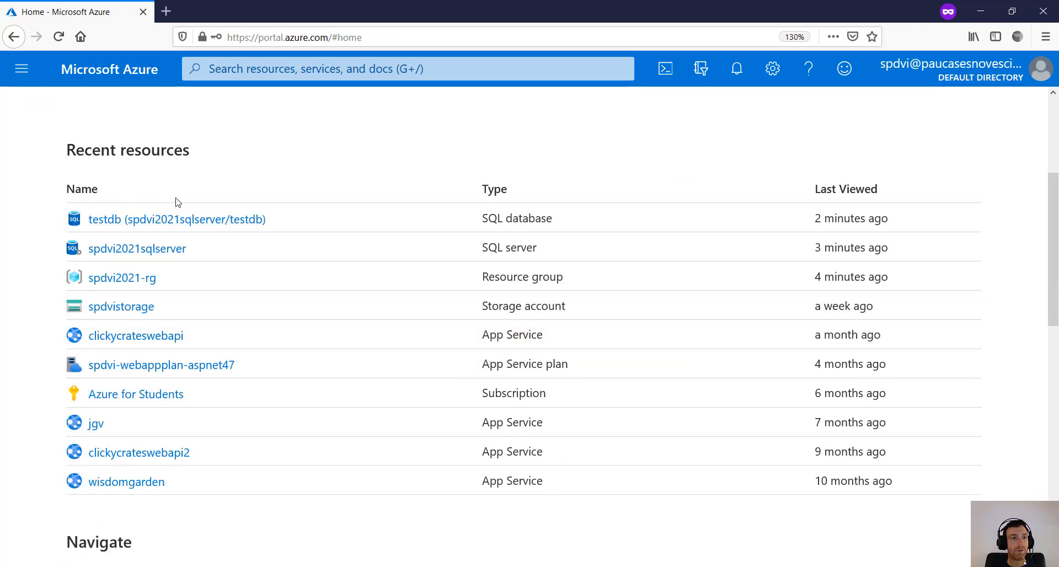
pyautogui.click(156, 251)
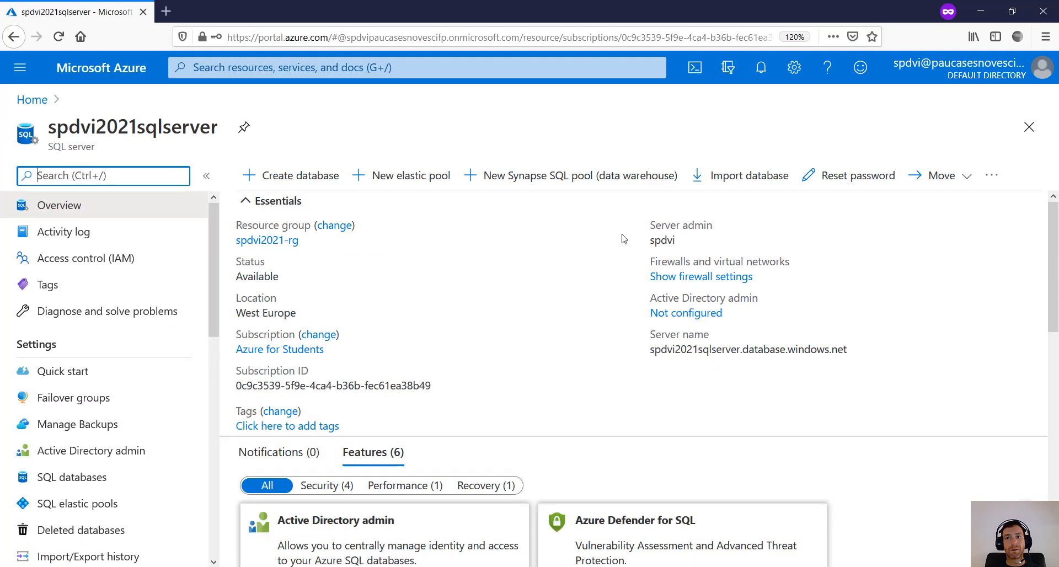
pyautogui.hotkey('ctrl', '-')
pyautogui.hotkey('ctrl', '-')
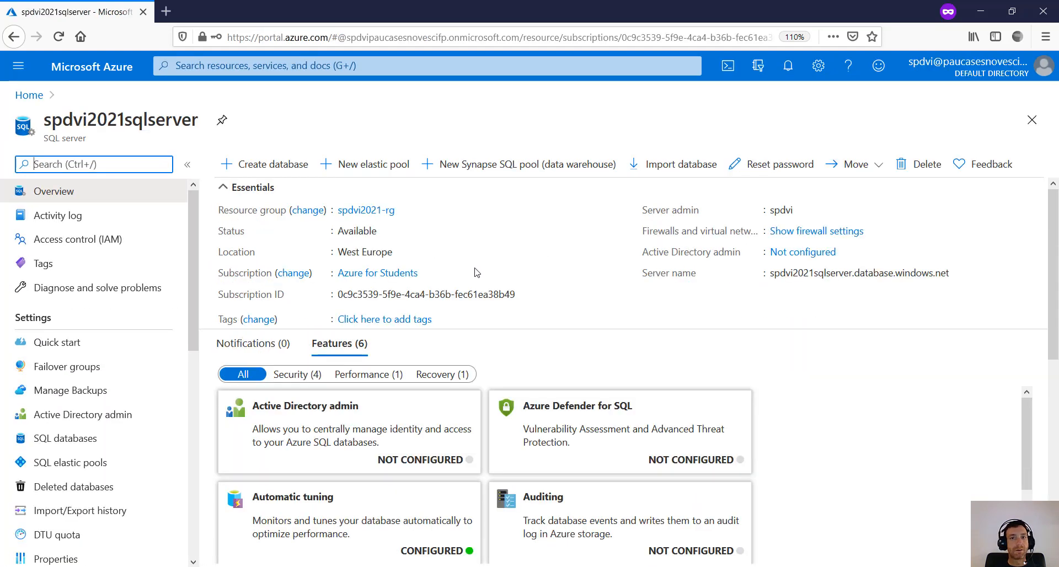
# - Open spdvi2021sqlserver's Firewalls and virtual networks page and check the client IP and empty rule list
pyautogui.click(807, 232)
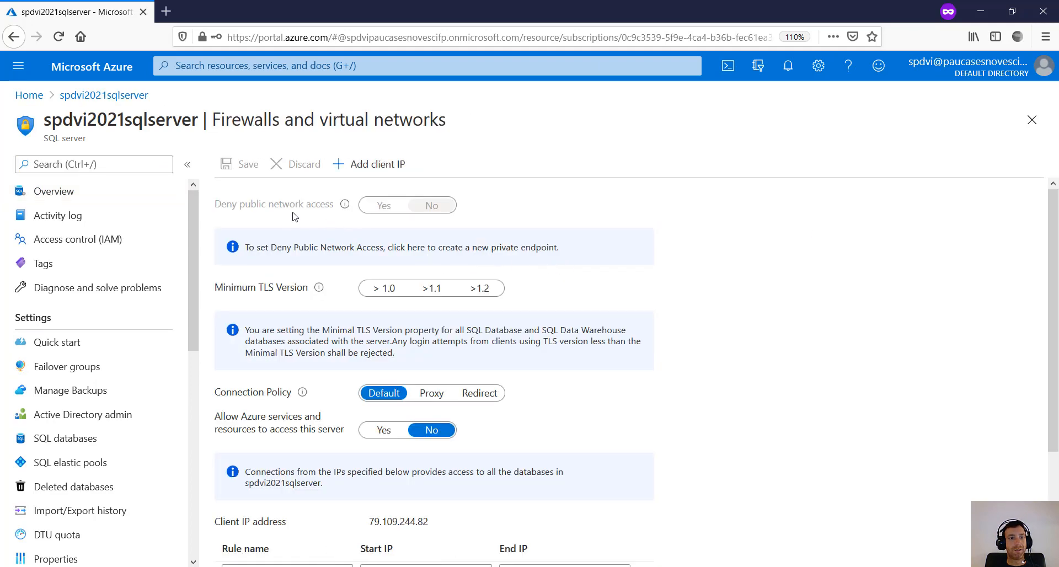
pyautogui.scroll(-3, 313, 397)
pyautogui.scroll(-1, 313, 398)
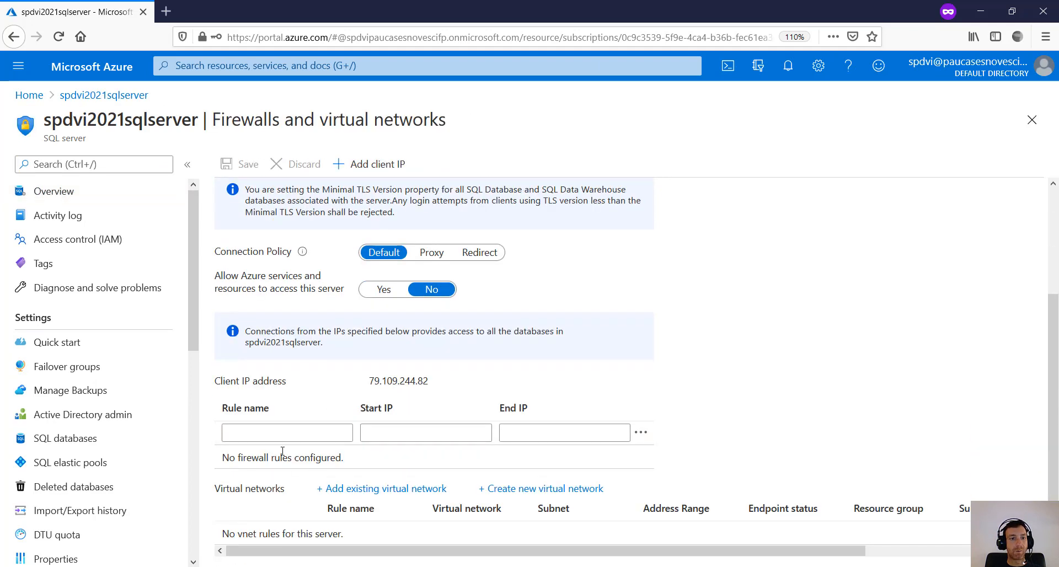
pyautogui.doubleClick(408, 385)
pyautogui.click(435, 384)
pyautogui.scroll(3, 398, 394)
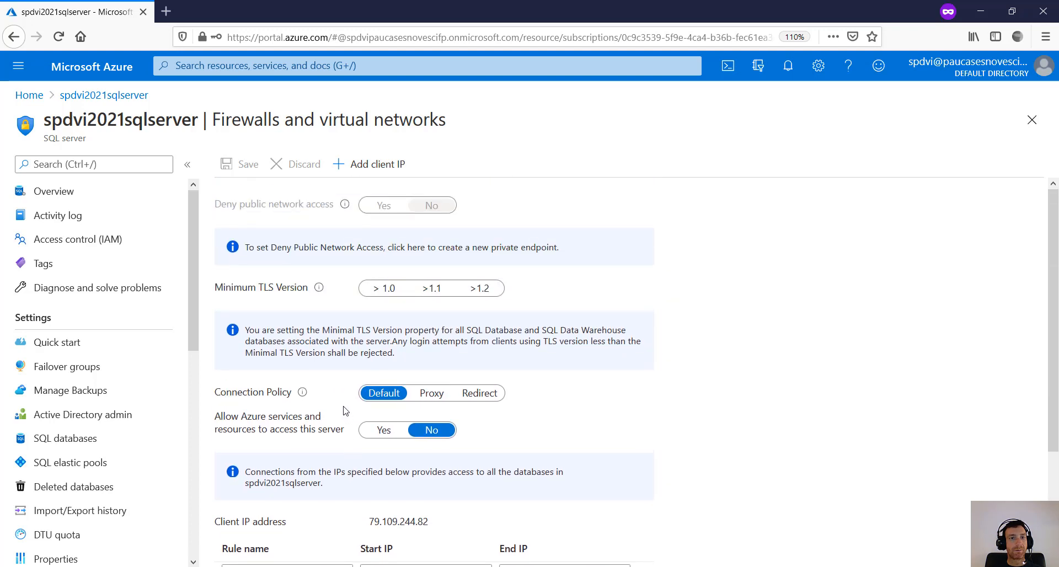
pyautogui.click(373, 168)
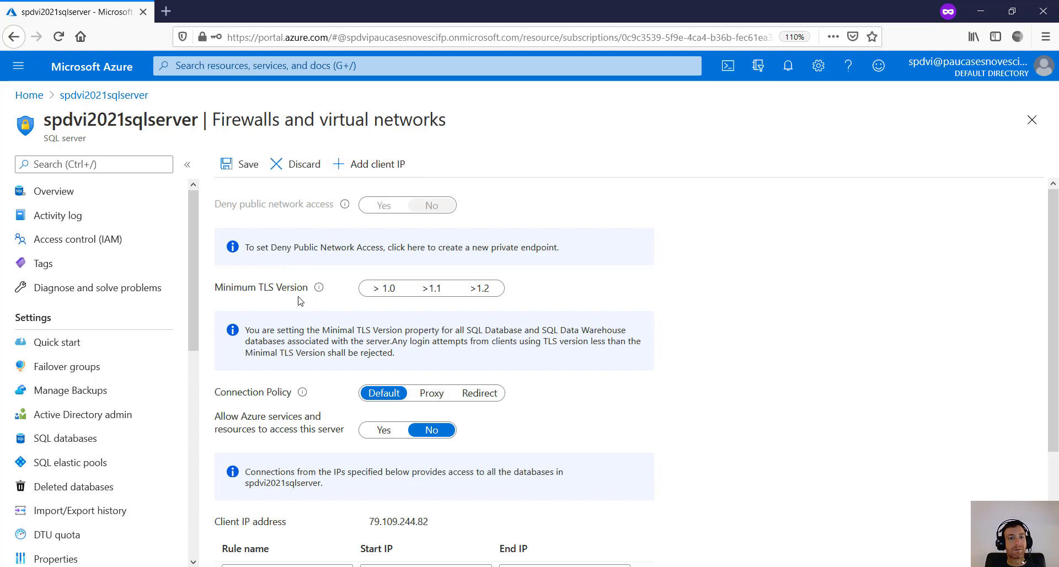
pyautogui.scroll(-3, 438, 411)
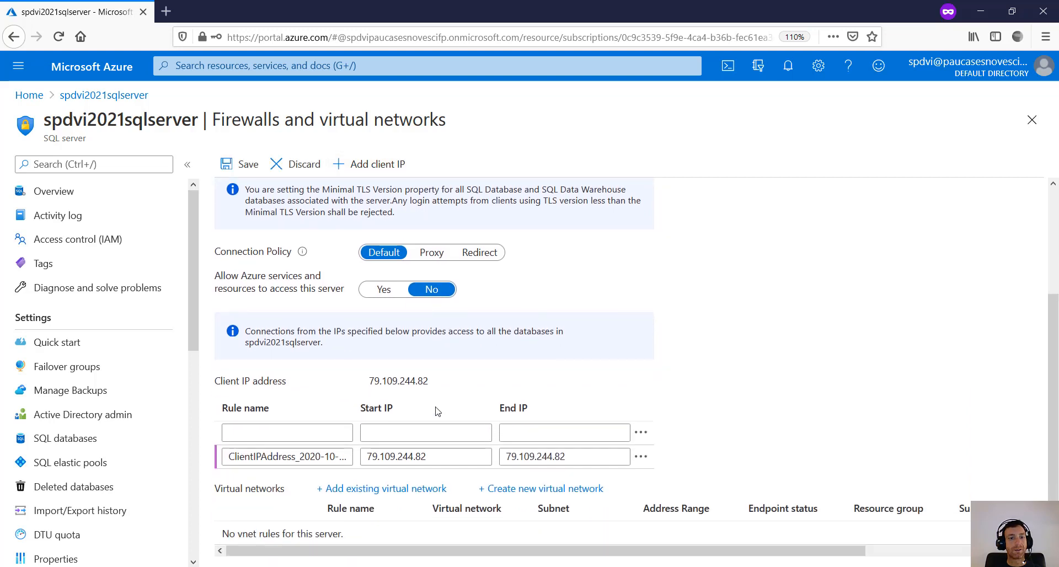
pyautogui.click(233, 458)
pyautogui.moveTo(232, 458); pyautogui.dragTo(352, 458)
pyautogui.click(408, 459)
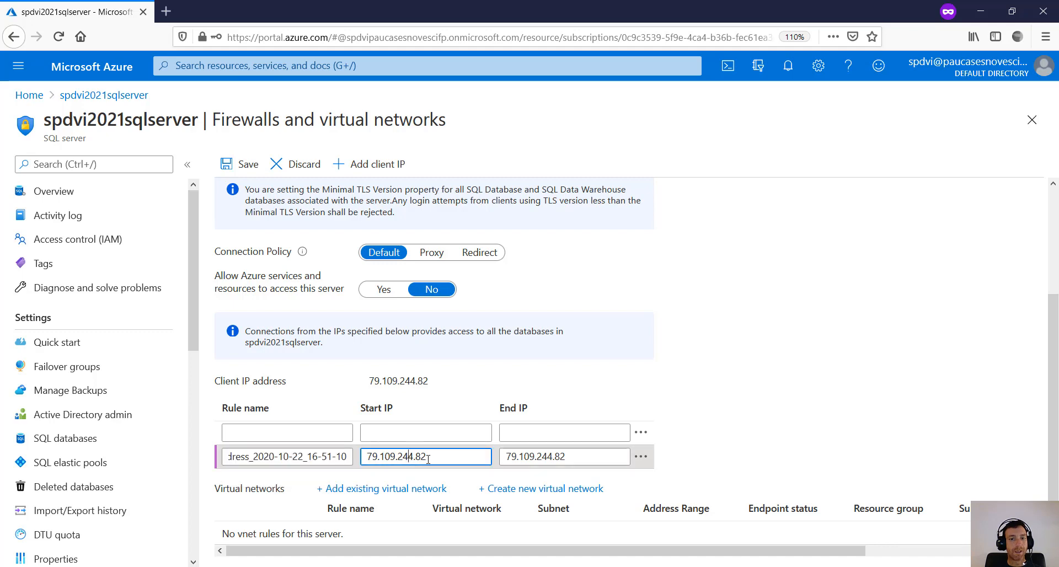
pyautogui.click(552, 463)
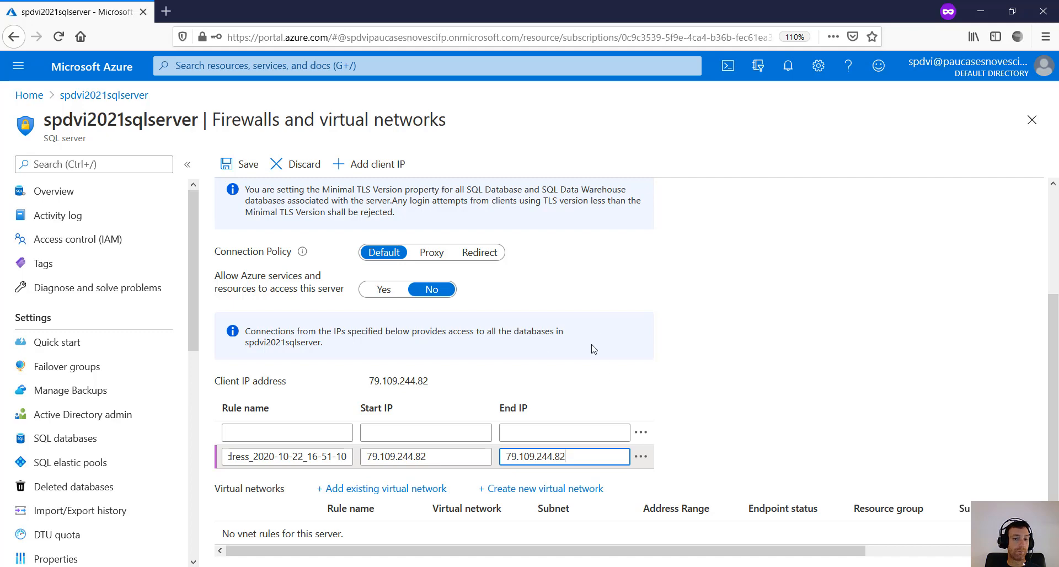
pyautogui.tripleClick(566, 457)
pyautogui.click(567, 456)
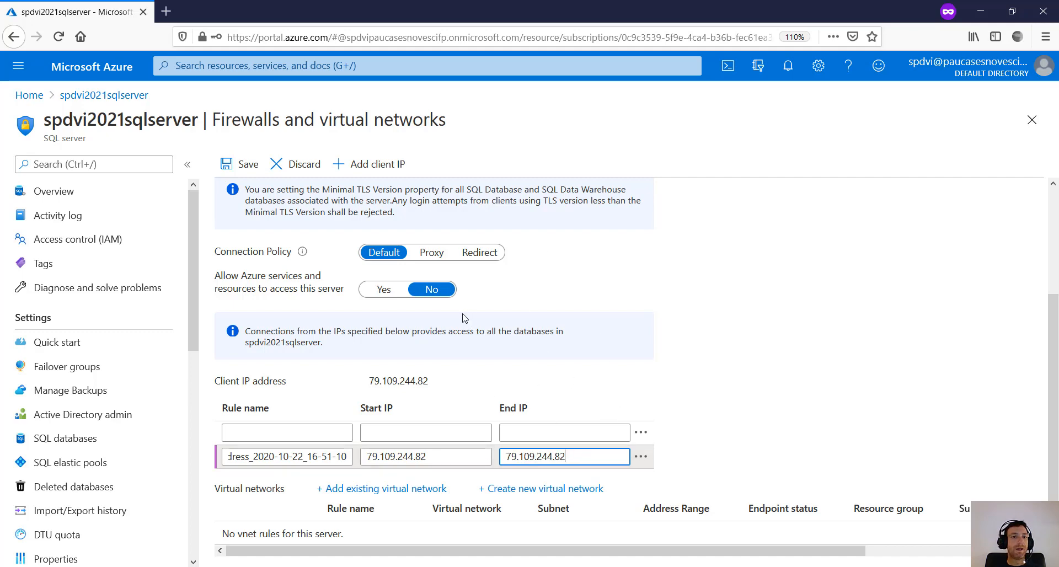
pyautogui.click(238, 165)
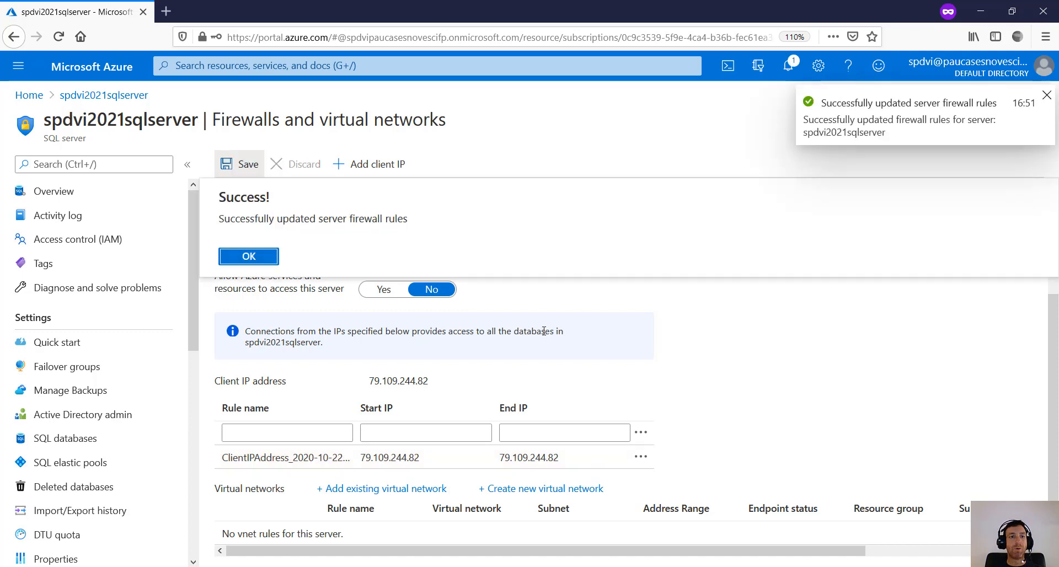
pyautogui.click(240, 257)
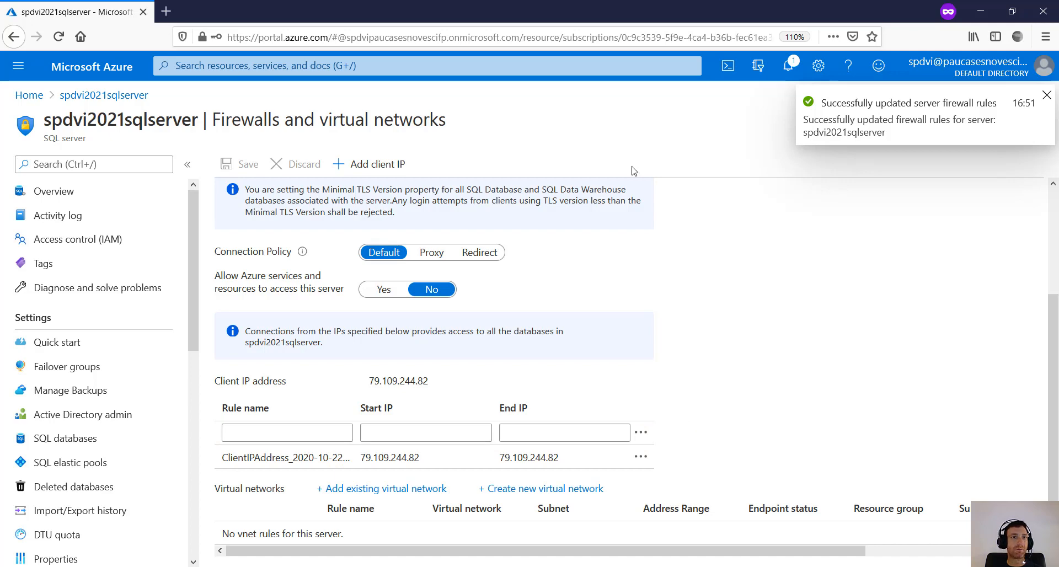
pyautogui.scroll(3, 473, 212)
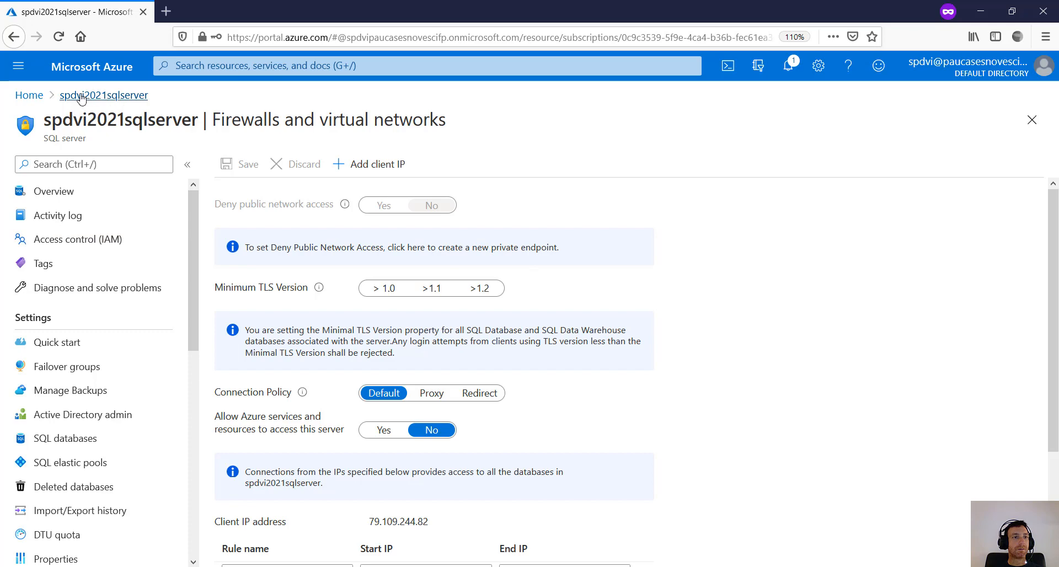
# - Go from Home to the testdb database under Recent resources and open Query editor (preview)
pyautogui.click(30, 95)
pyautogui.scroll(3, 254, 257)
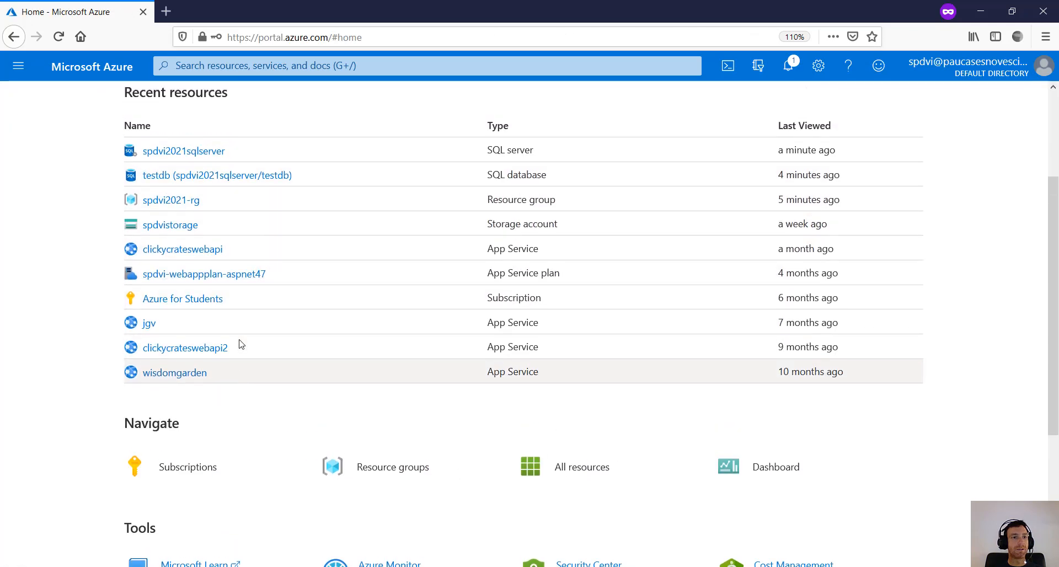
pyautogui.click(237, 326)
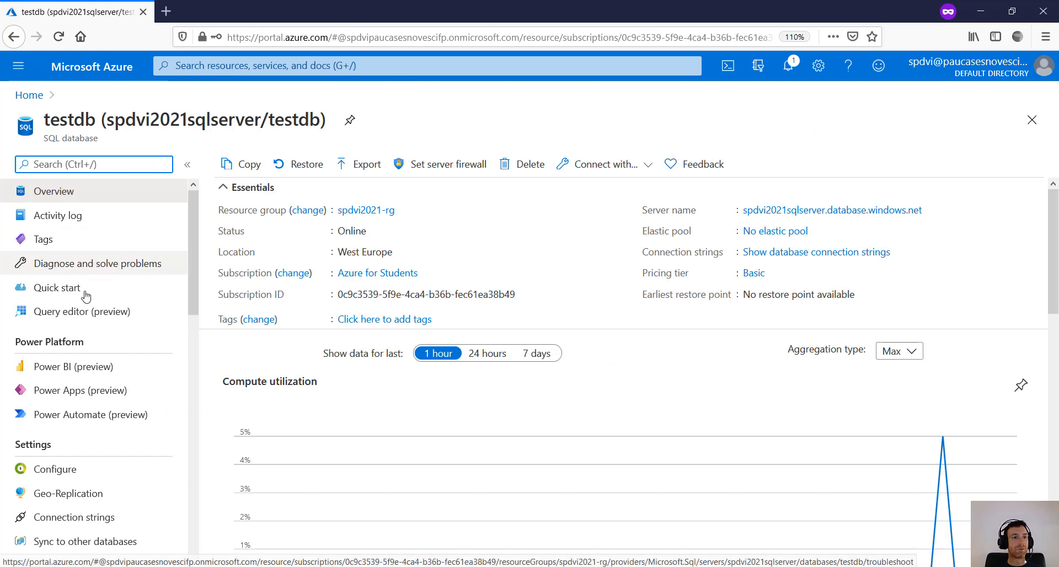
pyautogui.click(81, 312)
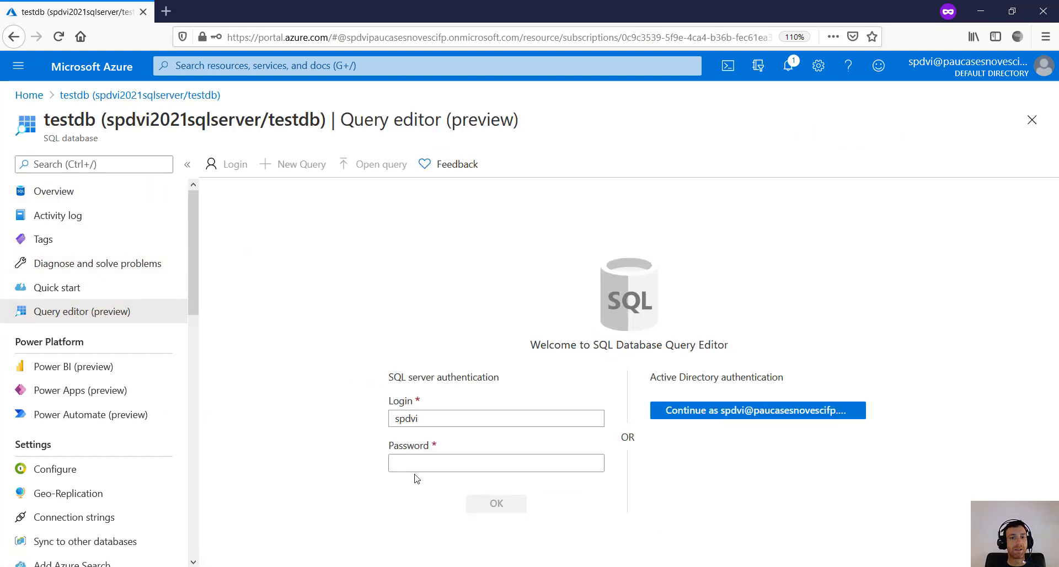
# - Log in to the testdb query editor with the admin password and expand the Tables node
pyautogui.click(416, 463)
pyautogui.write('•••')
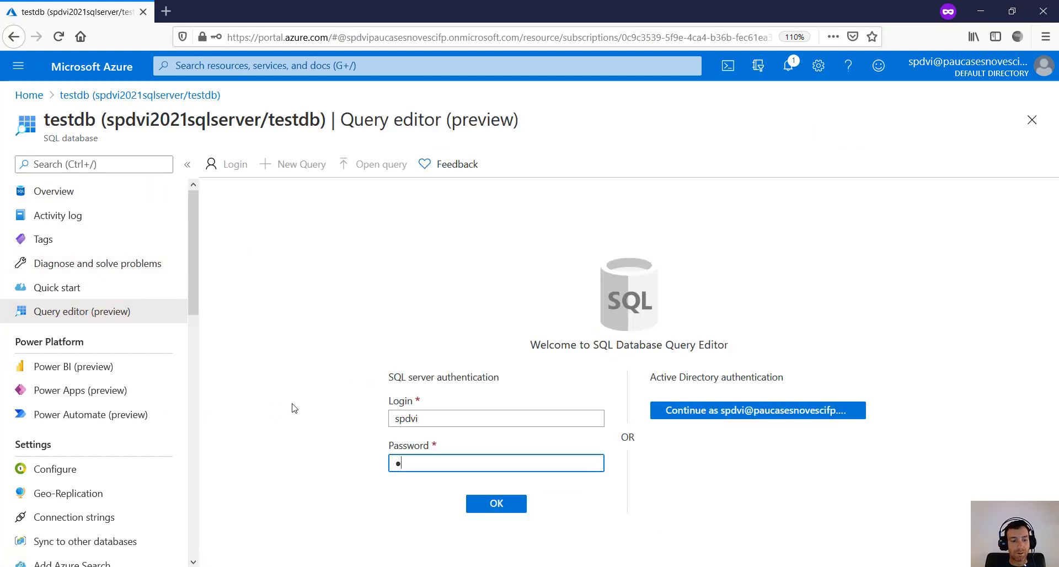
pyautogui.write('•••••')
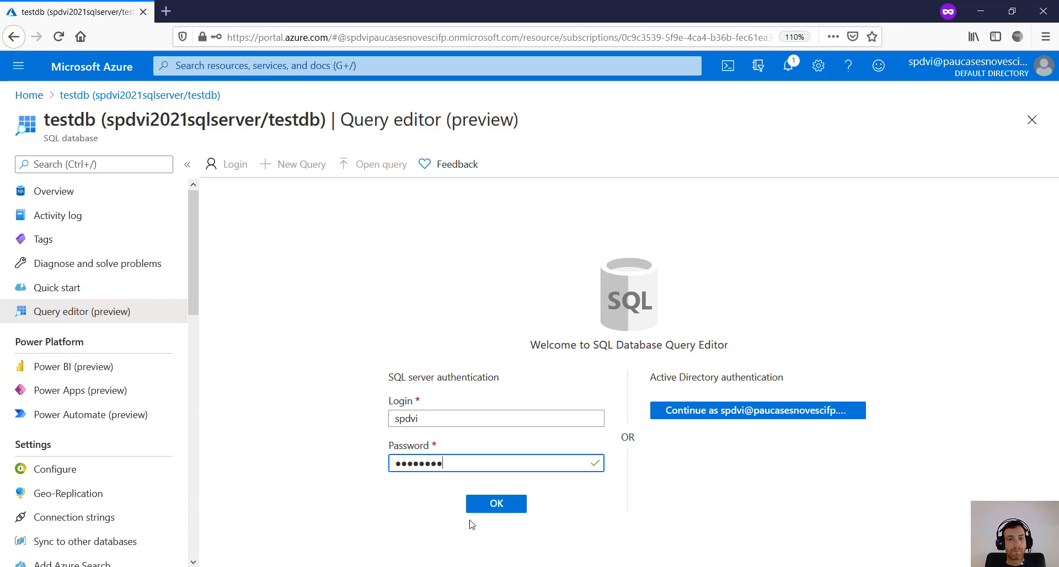
pyautogui.click(482, 510)
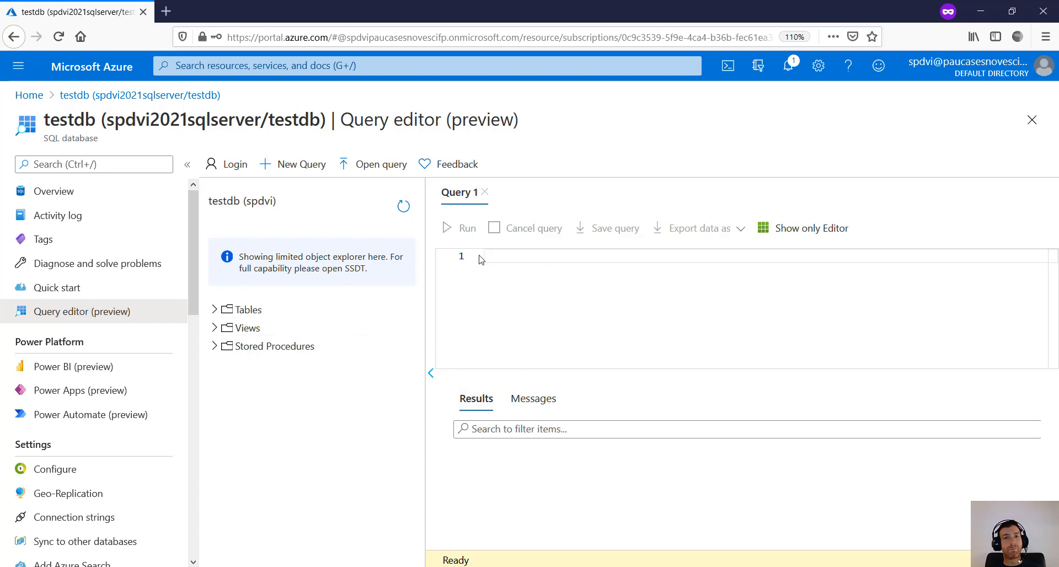
pyautogui.click(216, 310)
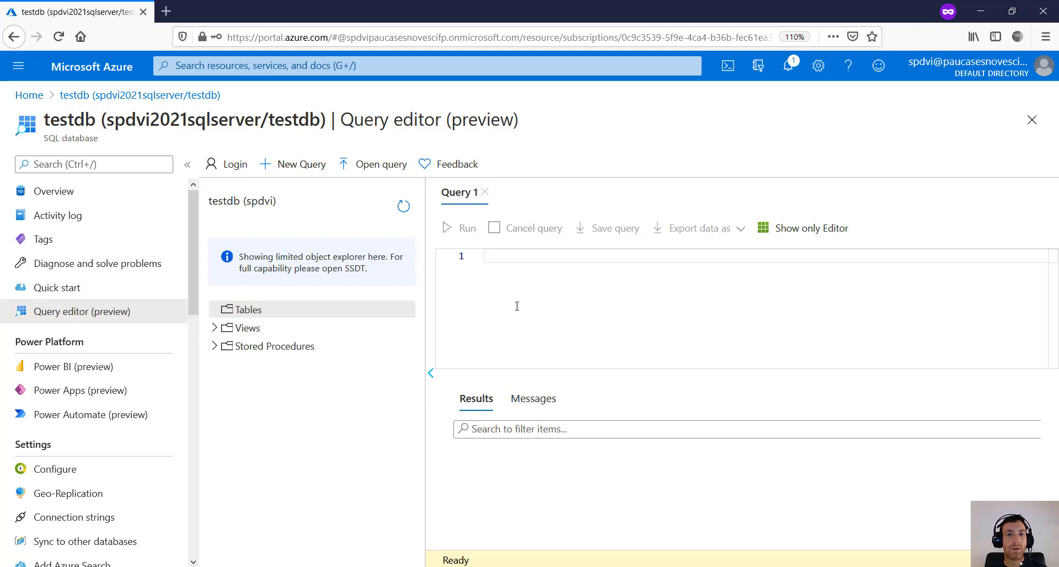
# - Start CREATE TABLE Person with brackets and an Id INT NOT NULL PRIMARY KEY column
pyautogui.write('CREA')
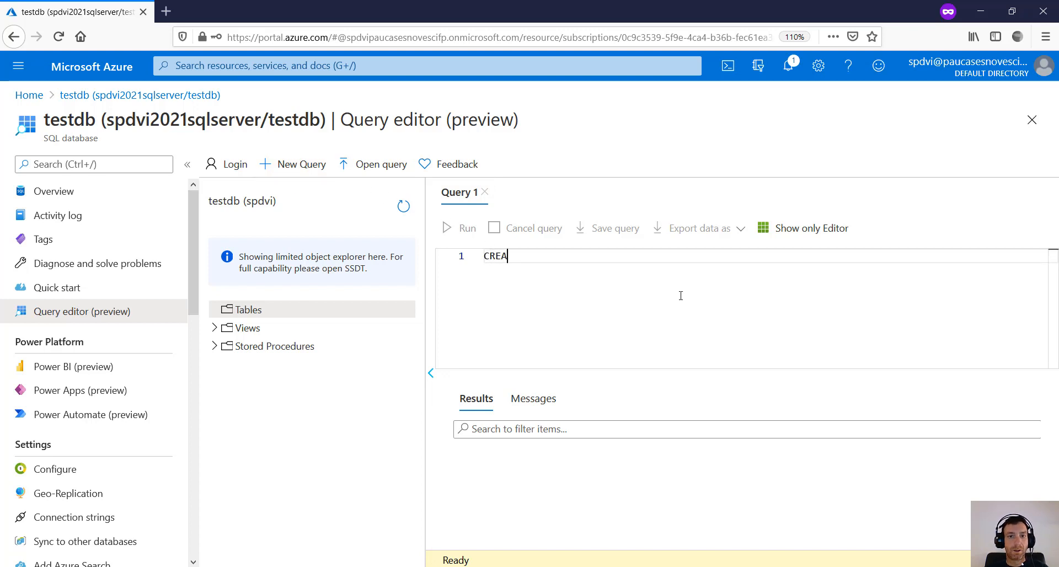
pyautogui.write('TE TABLE ')
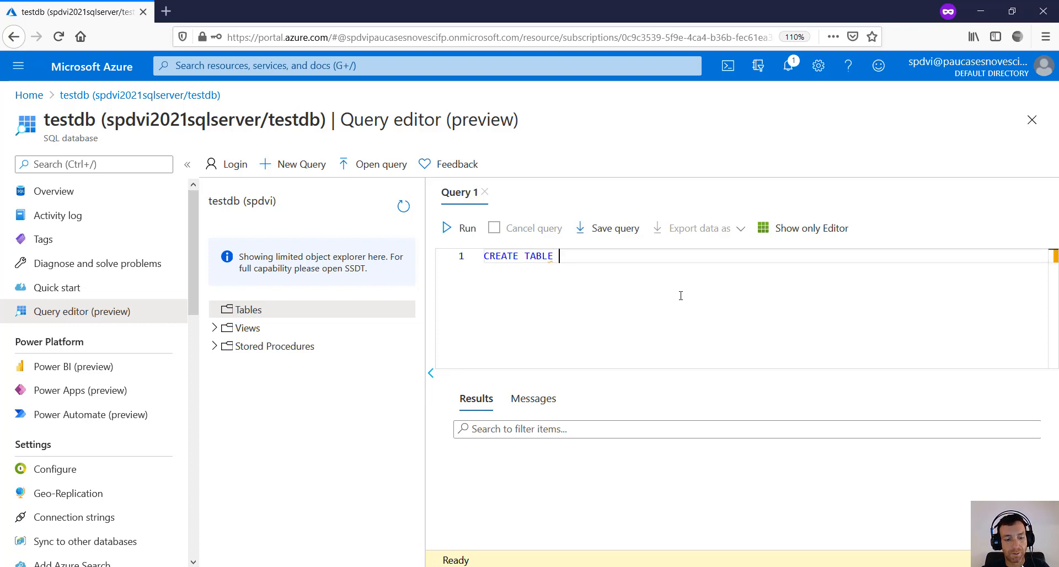
pyautogui.write('te')
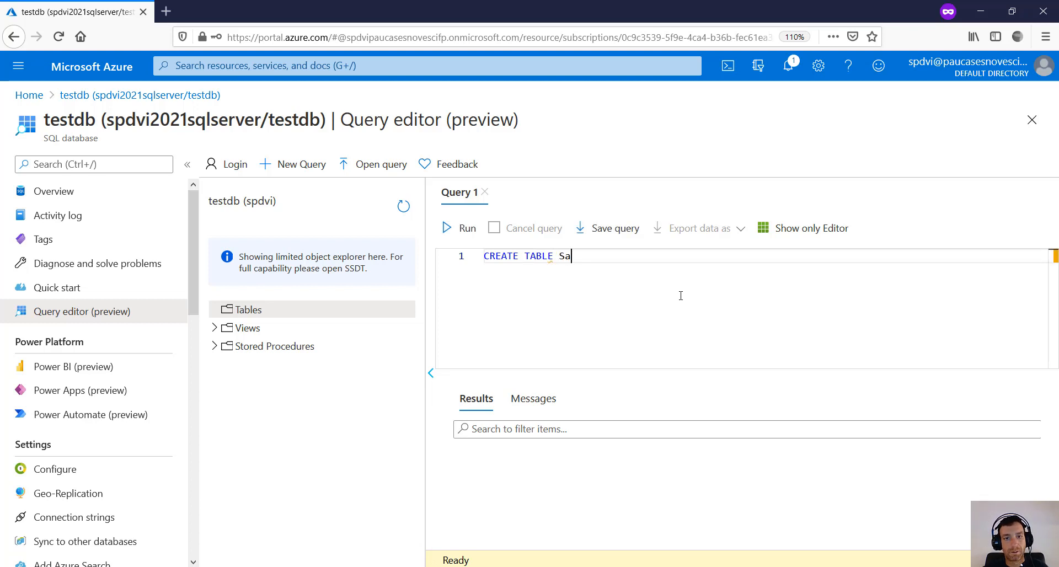
pyautogui.press('BackSpace')
pyautogui.press('BackSpace')
pyautogui.write('Perso')
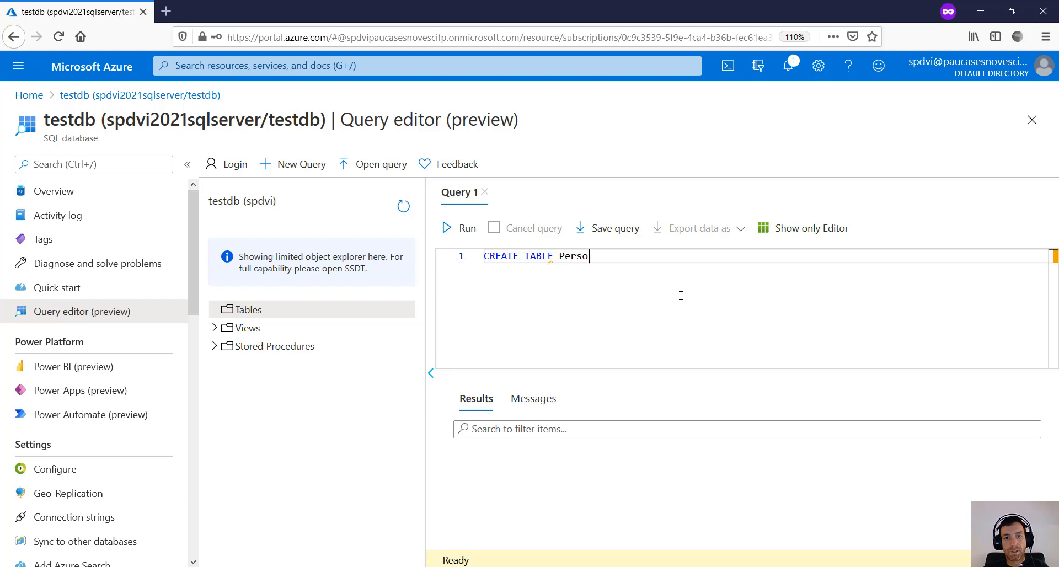
pyautogui.write('n')
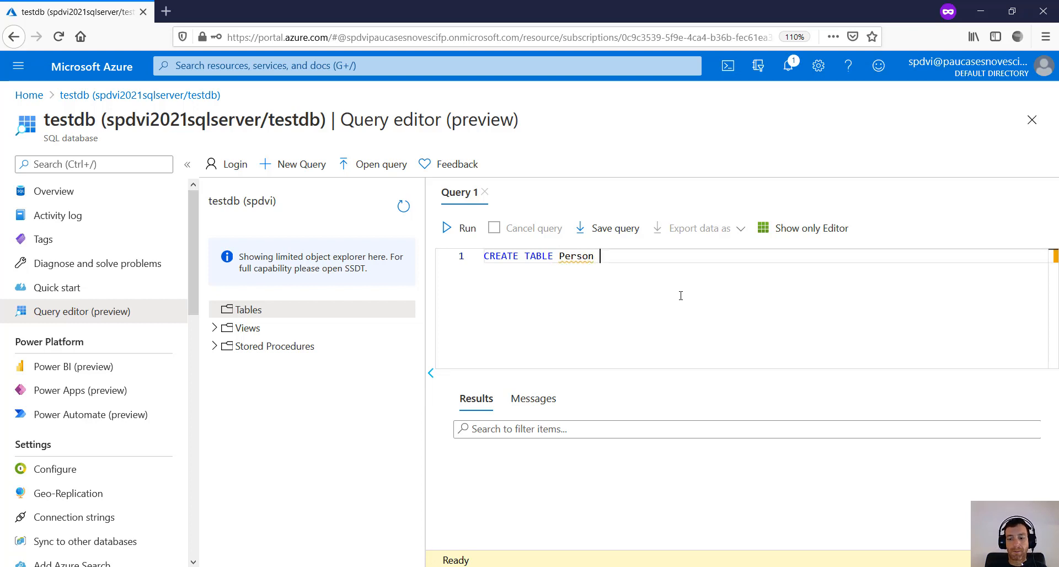
pyautogui.write(' (')
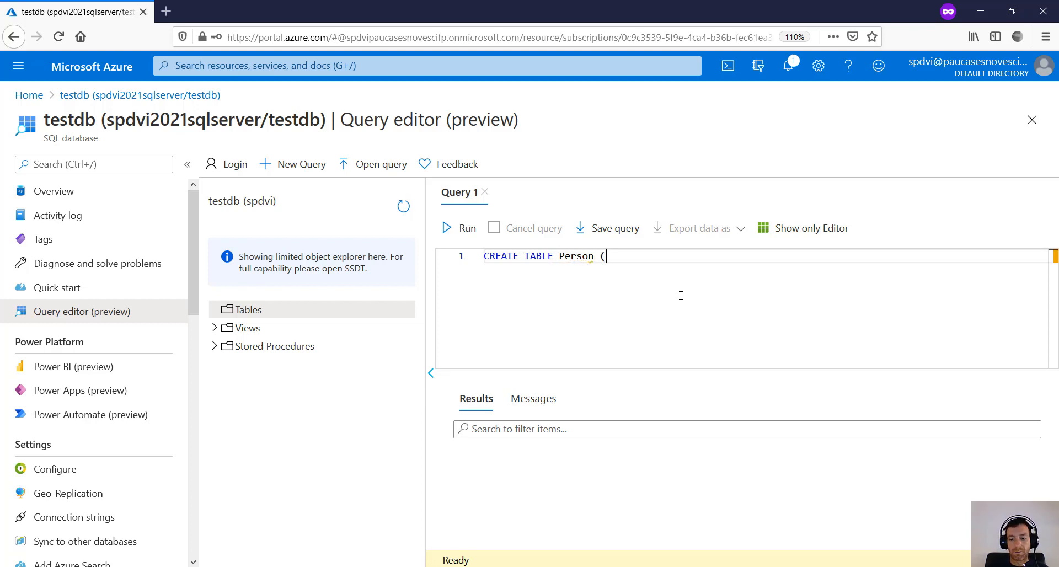
pyautogui.press('Return')
pyautogui.press('Return')
pyautogui.press('Return')
pyautogui.write(')')
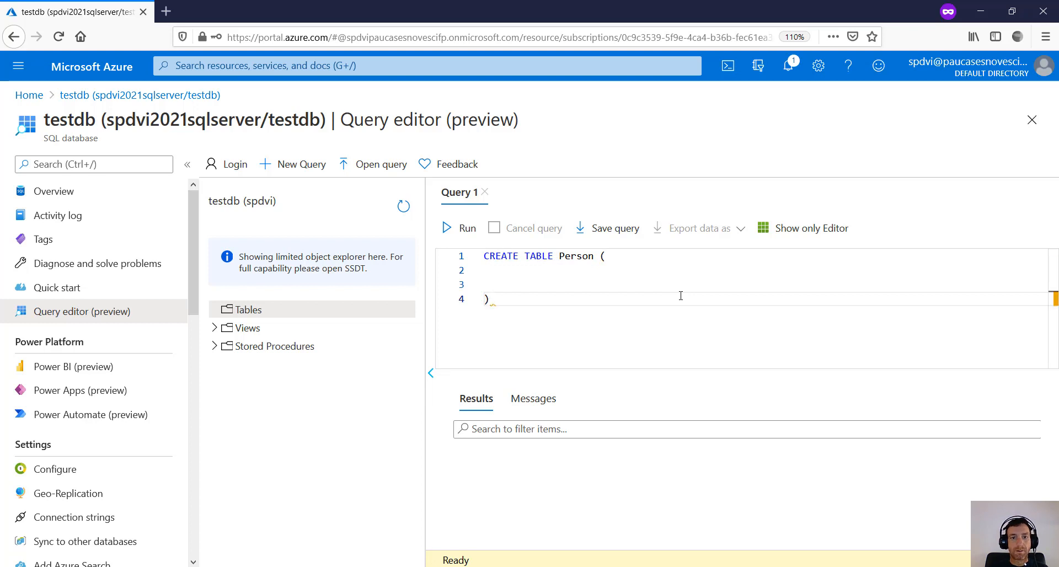
pyautogui.press('Up')
pyautogui.press('Up')
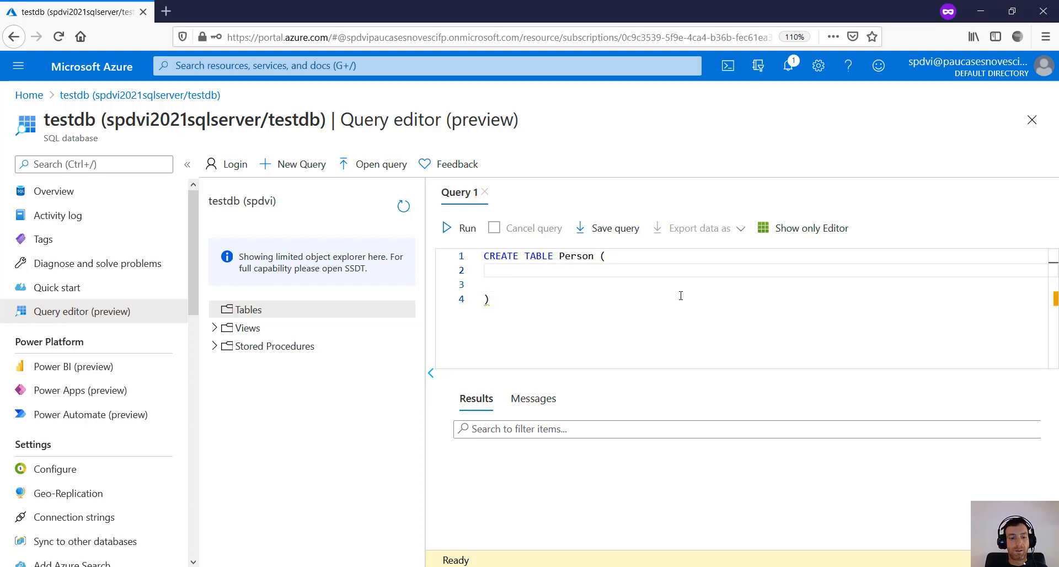
pyautogui.write('Id ')
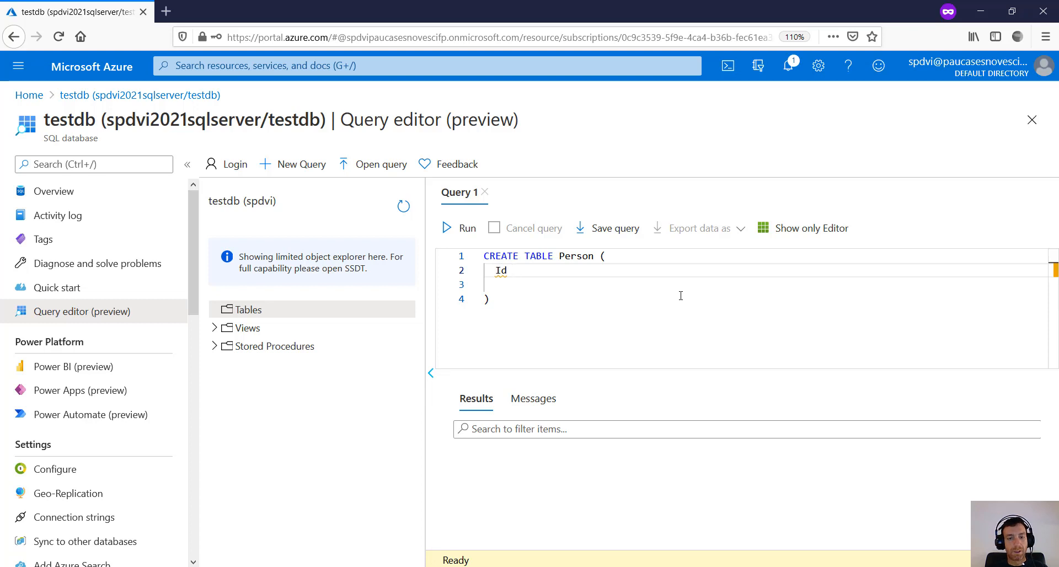
pyautogui.write('INT NOT NU')
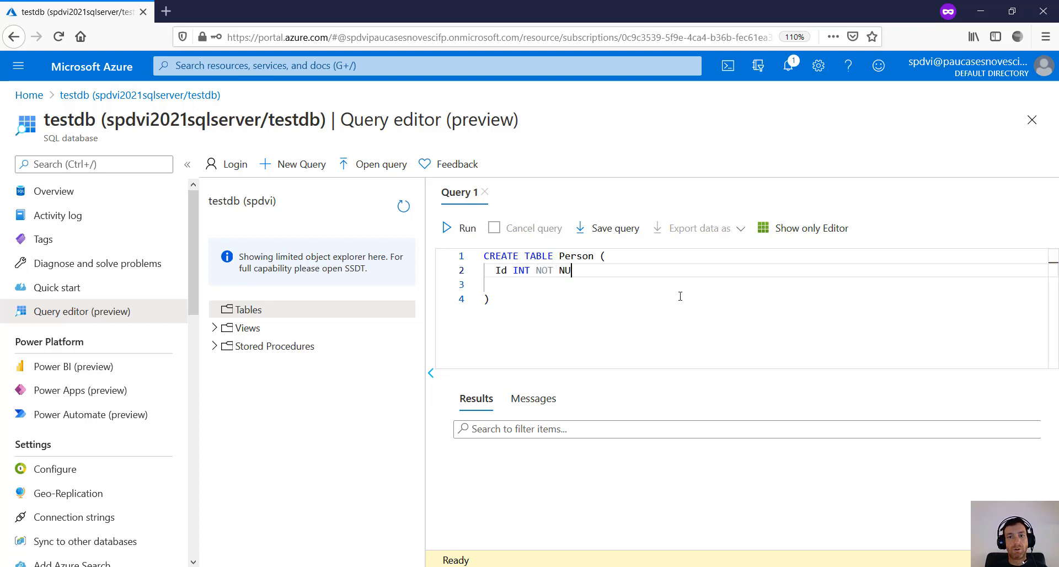
pyautogui.write('LL')
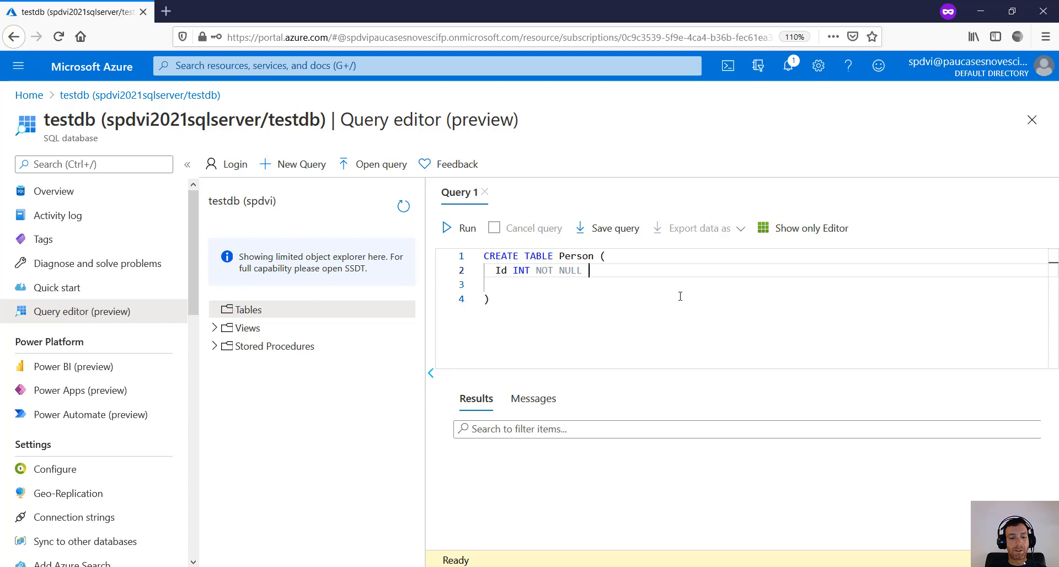
pyautogui.write(' PRIMA')
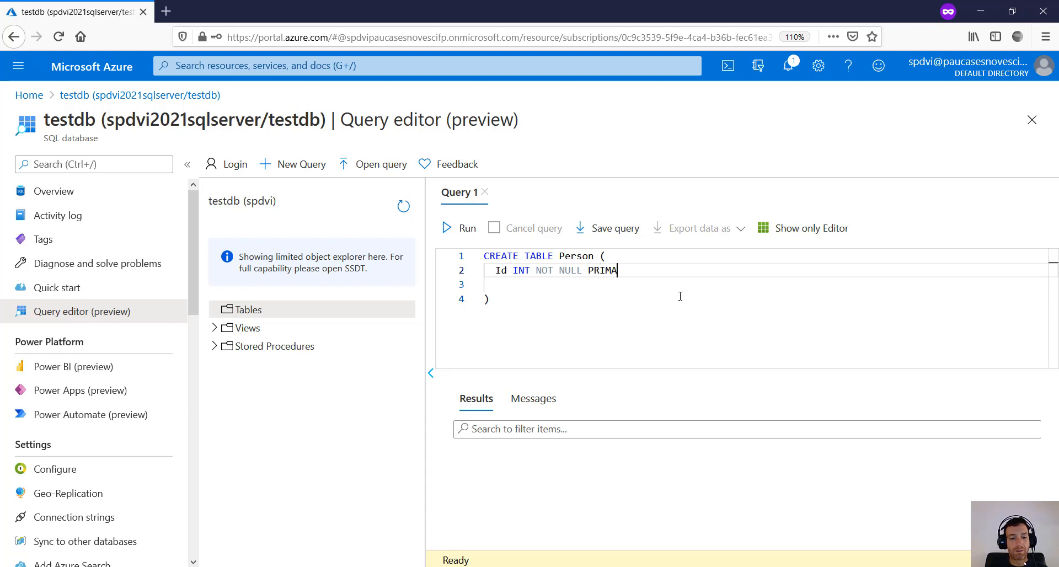
pyautogui.write('RY KEY,')
# - Add the PersonName NVARCHAR(29) NOT NULL column and remove the empty line before the closing bracket
pyautogui.press('Return')
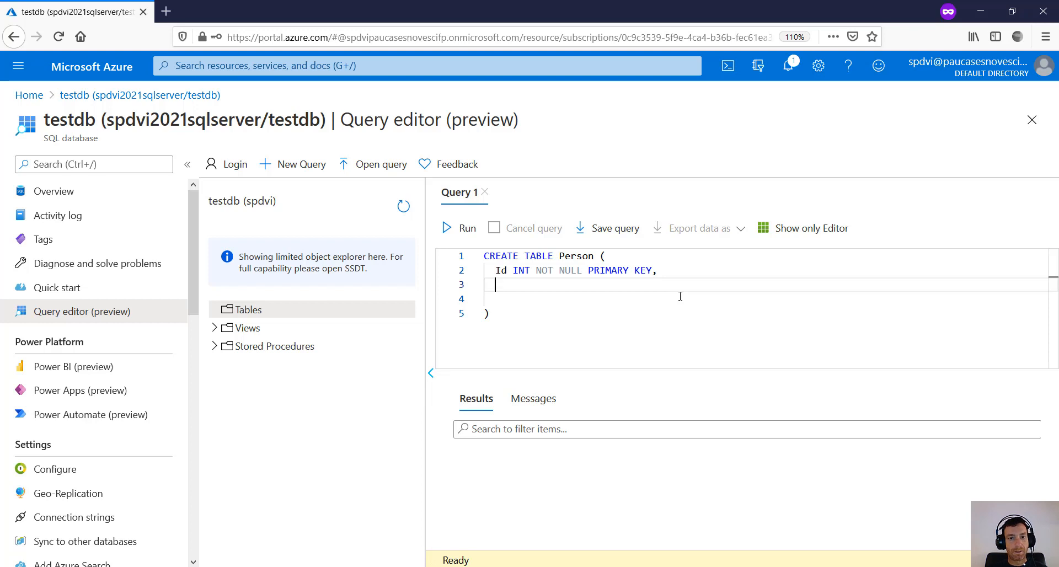
pyautogui.write('PersonNama')
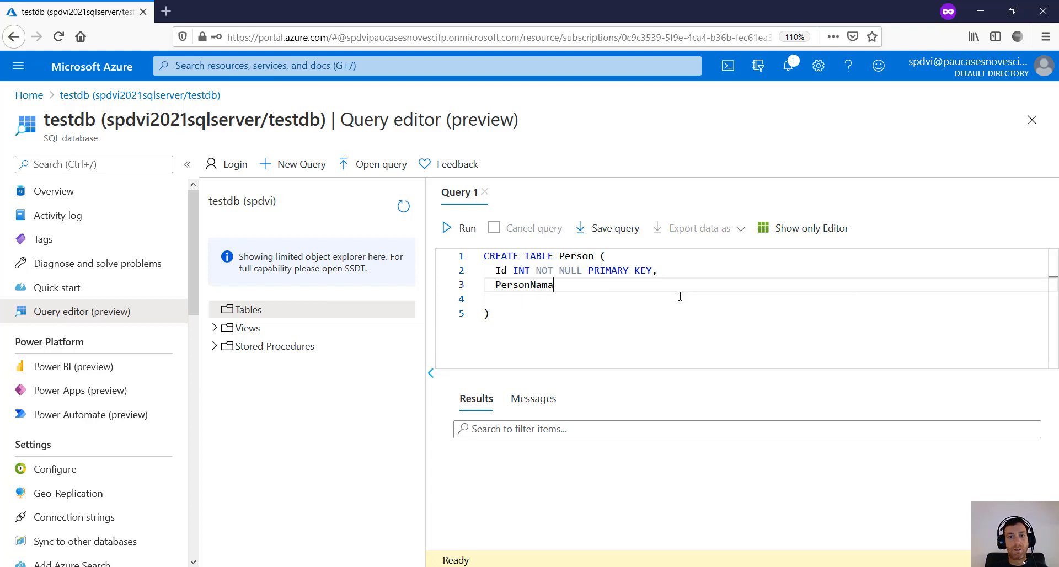
pyautogui.press('BackSpace')
pyautogui.write('e ')
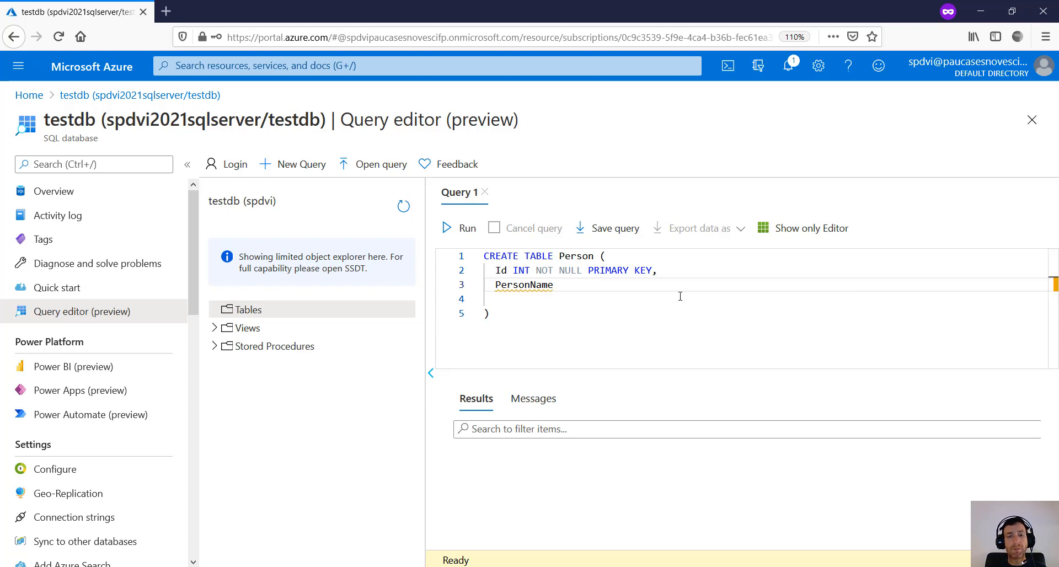
pyautogui.write('VAR')
pyautogui.press('BackSpace')
pyautogui.press('BackSpace')
pyautogui.press('BackSpace')
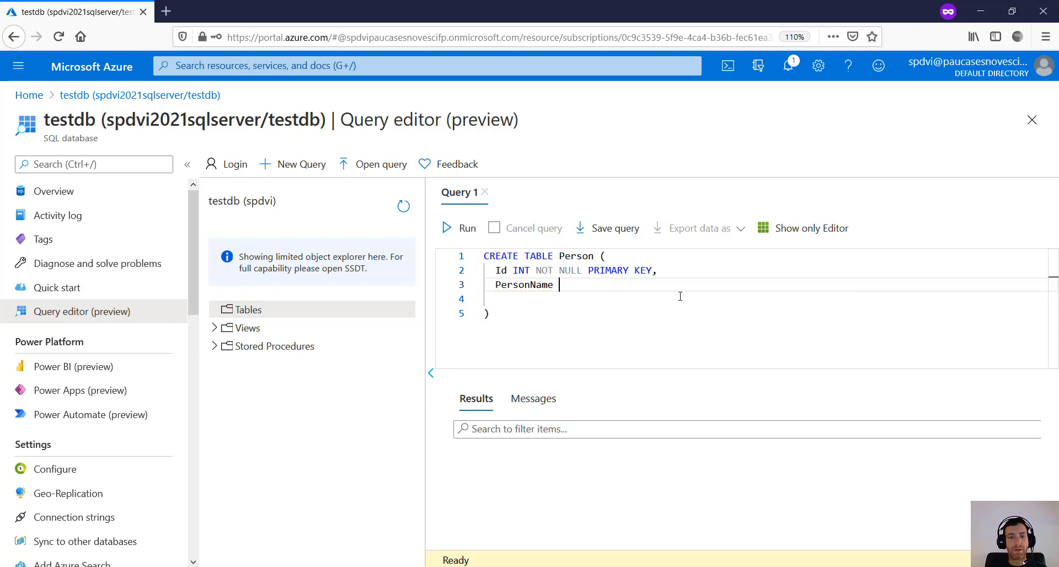
pyautogui.write('NVARCHAR')
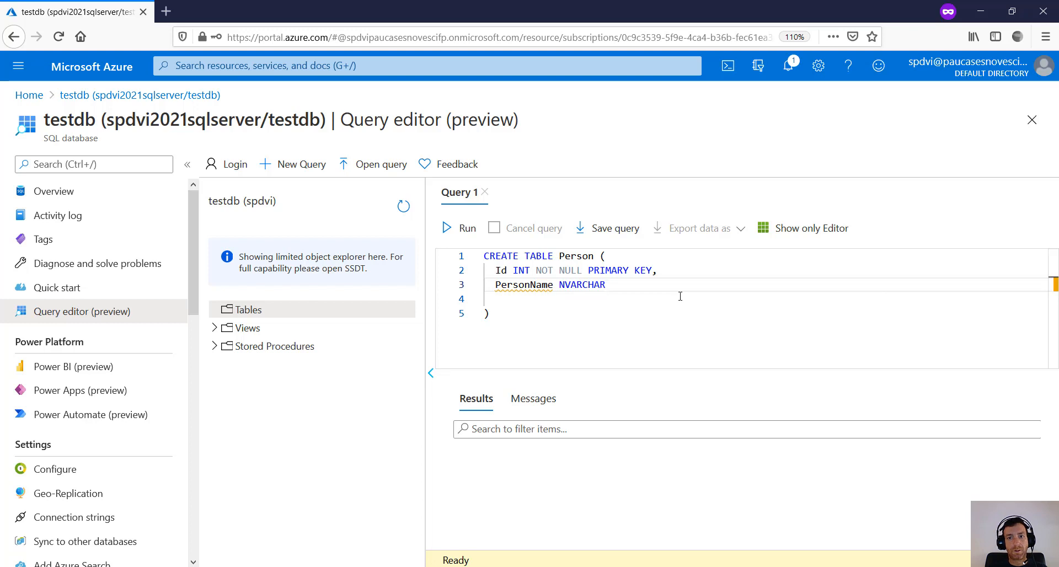
pyautogui.write('(2')
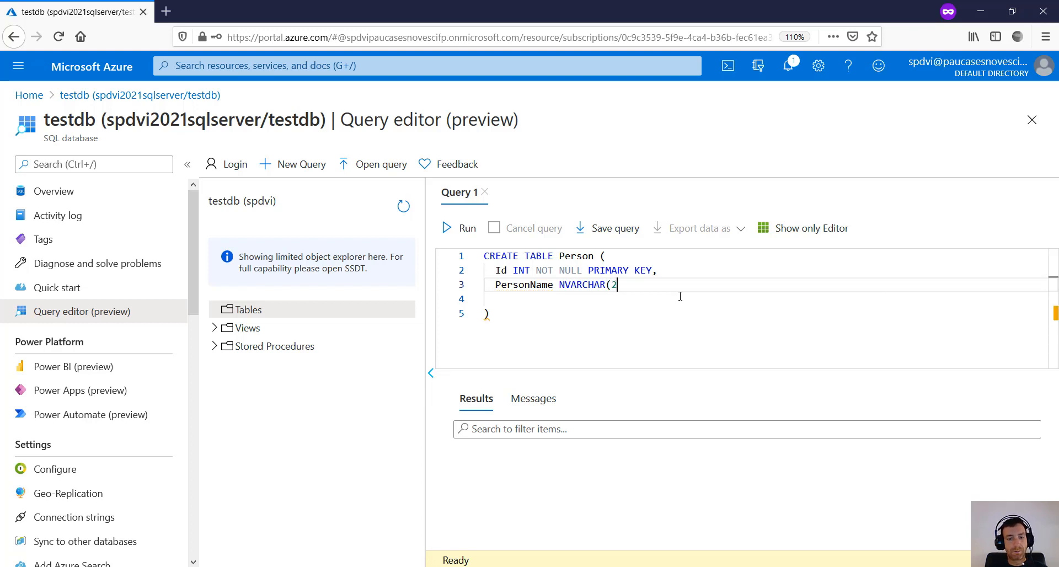
pyautogui.write('9) ')
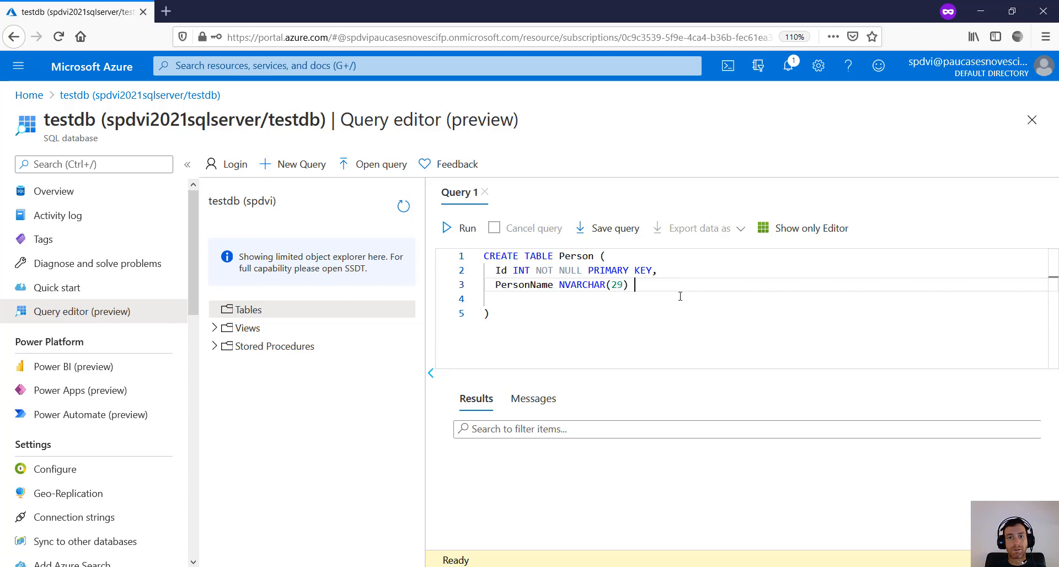
pyautogui.write('NOT NULL')
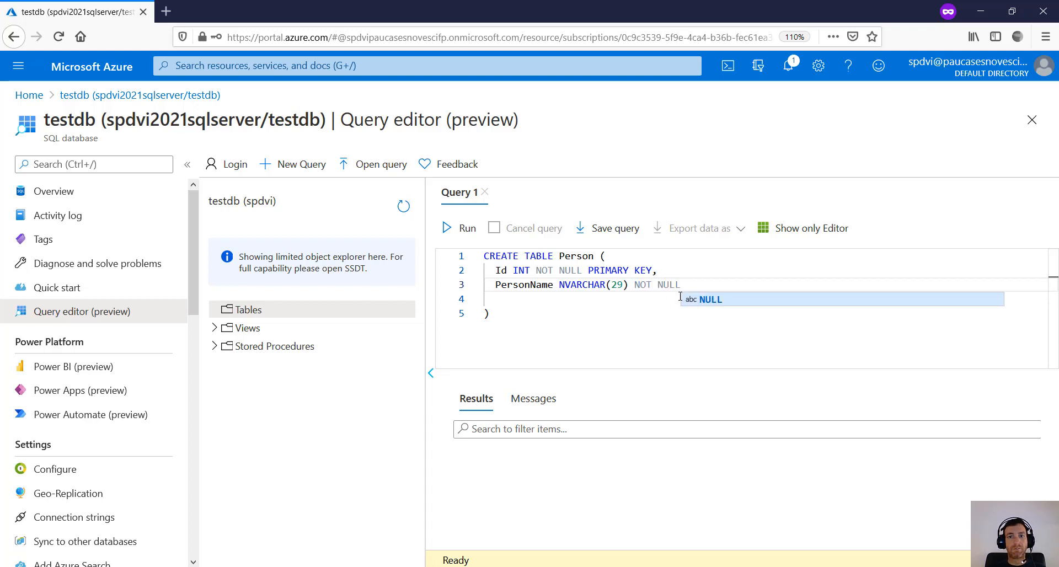
pyautogui.click(680, 297)
pyautogui.press('BackSpace')
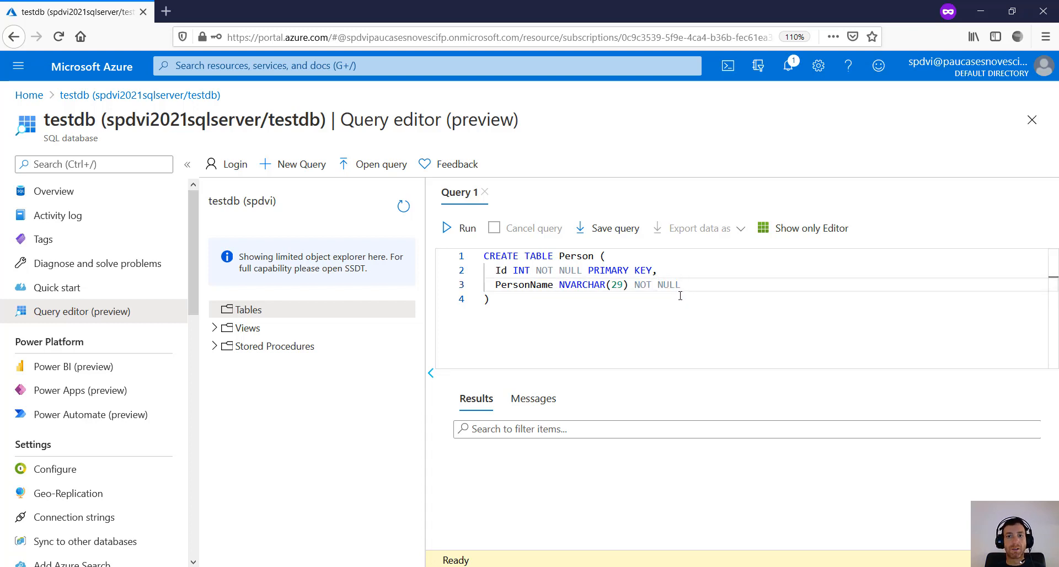
# - Run the CREATE TABLE query, refresh, and expand dbo.Person to show its Id and PersonName columns
pyautogui.click(477, 232)
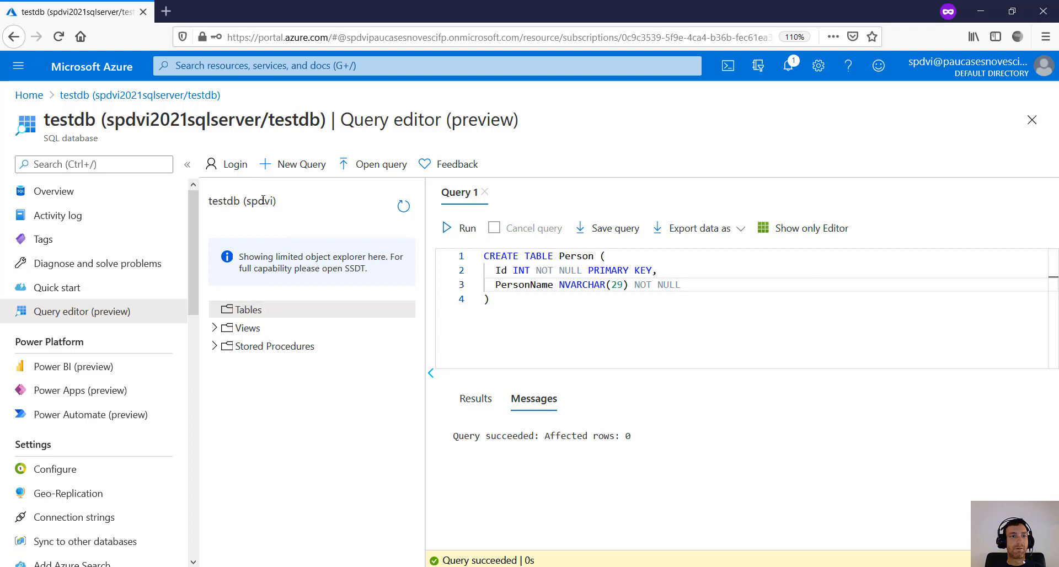
pyautogui.click(403, 206)
pyautogui.click(243, 309)
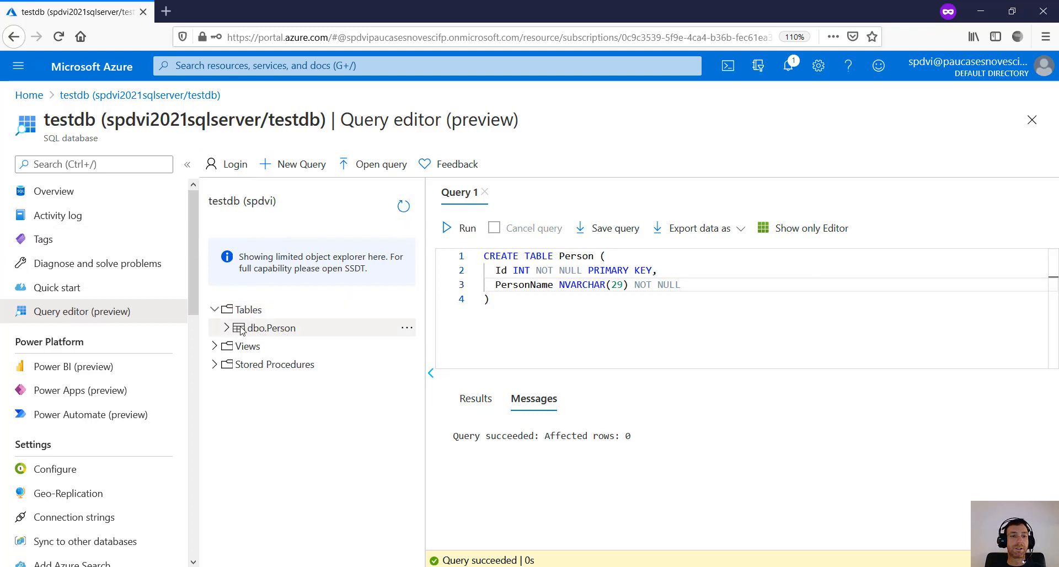
pyautogui.click(225, 329)
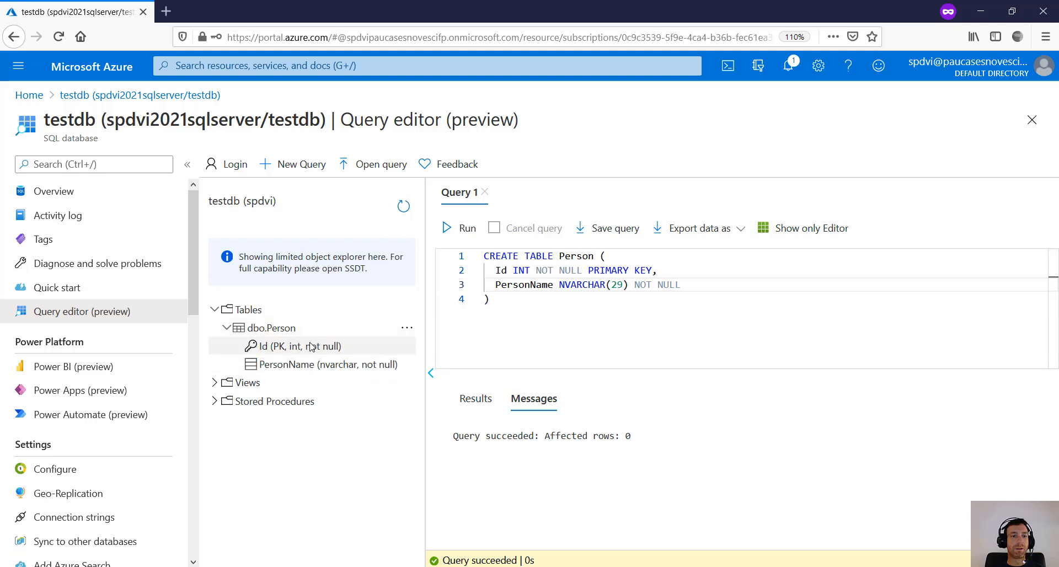
pyautogui.click(406, 330)
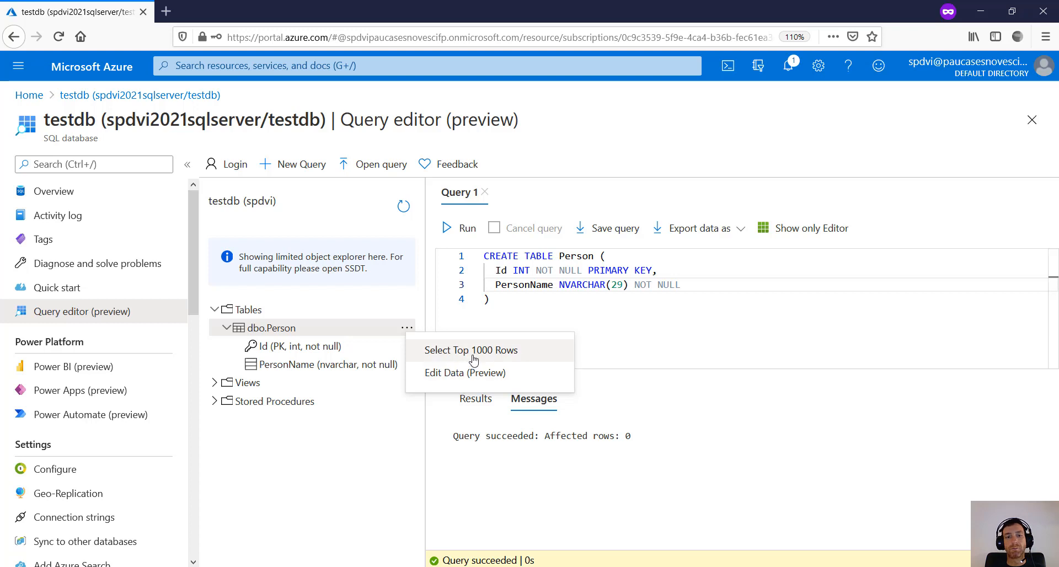
# - Replace the old query with INSERT INTO dbo.Person (1, 'Mike')
pyautogui.click(489, 316)
pyautogui.hotkey('ctrl', 'a')
pyautogui.press('Delete')
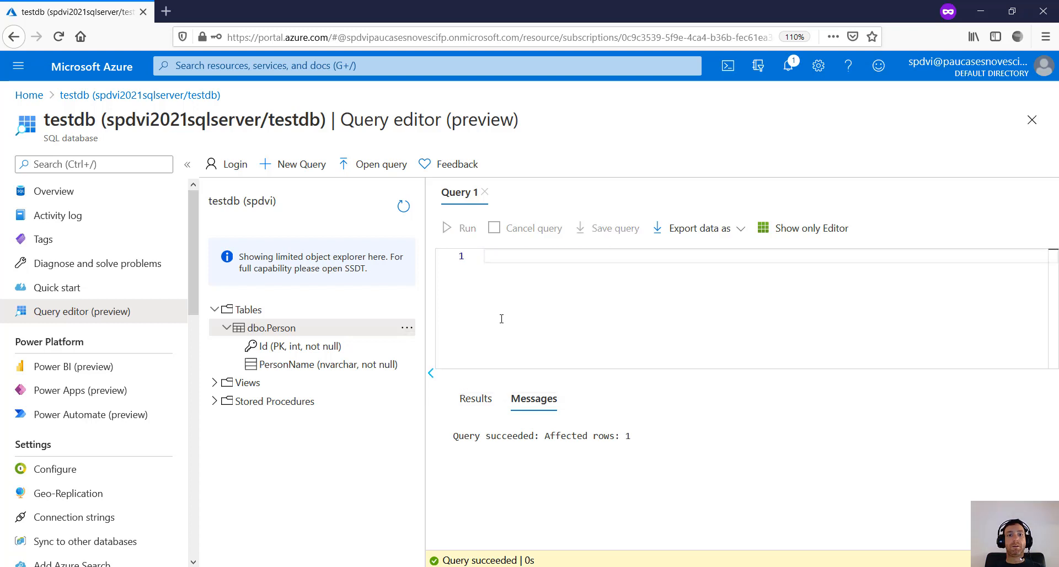
pyautogui.write('INSERT')
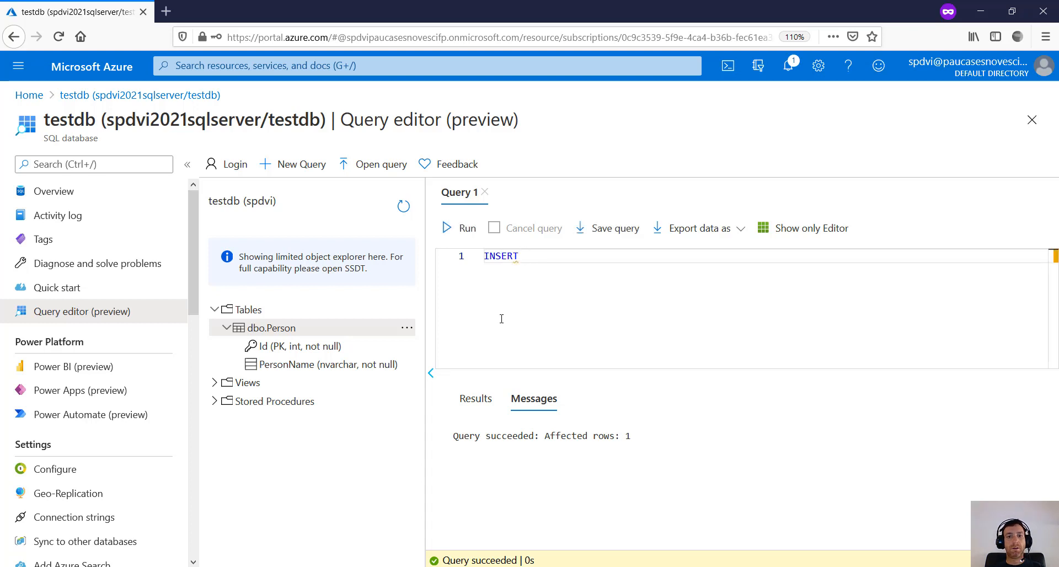
pyautogui.write(' INTO dbo.')
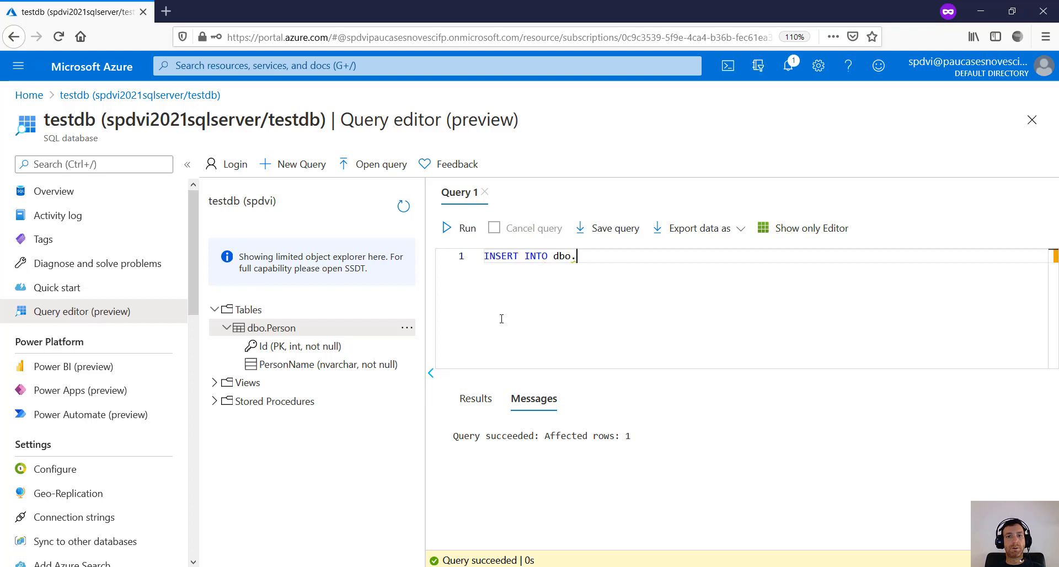
pyautogui.write('Person (')
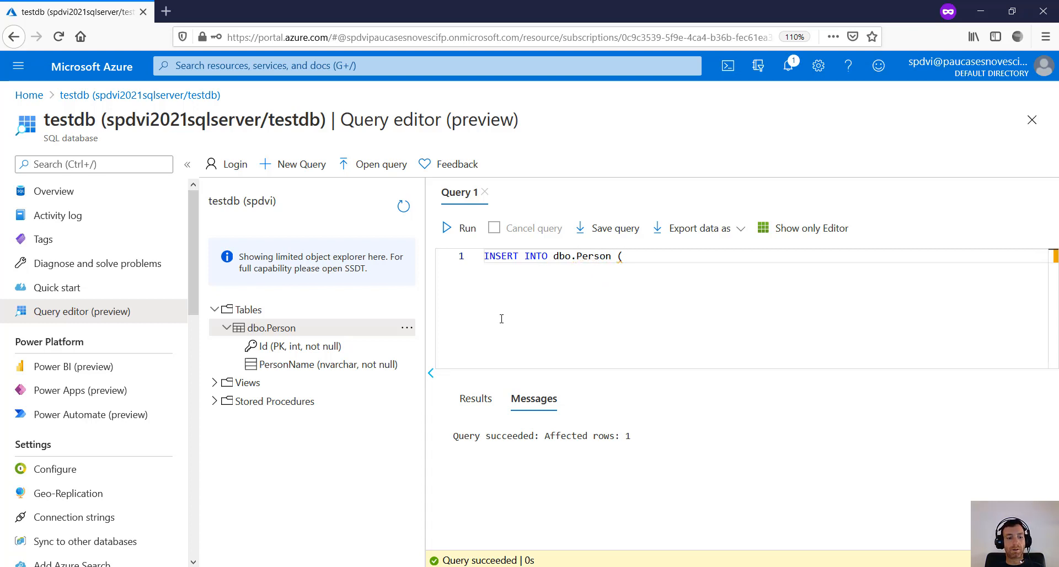
pyautogui.write('1,')
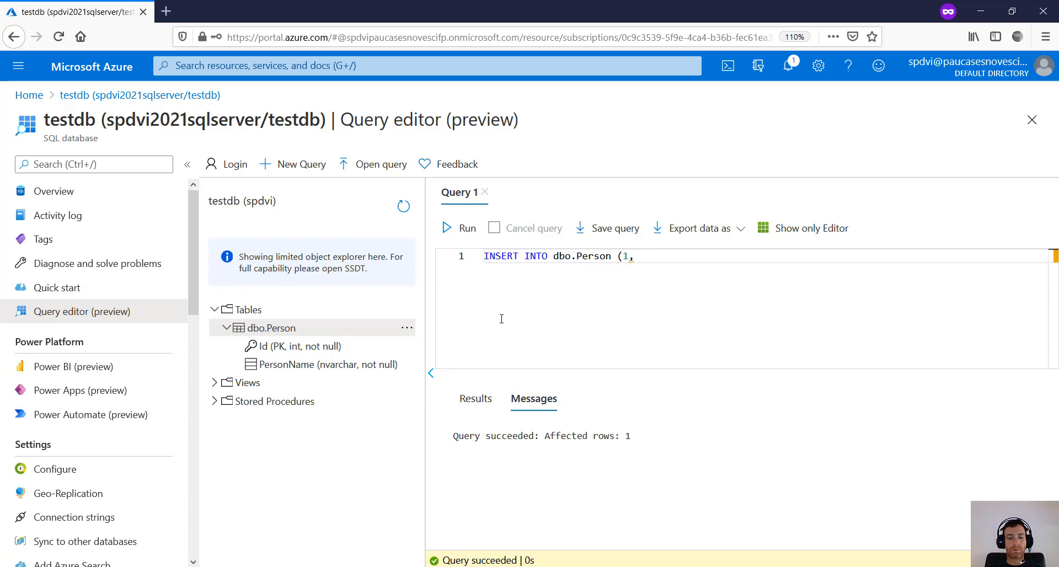
pyautogui.write(" 'Mike'")
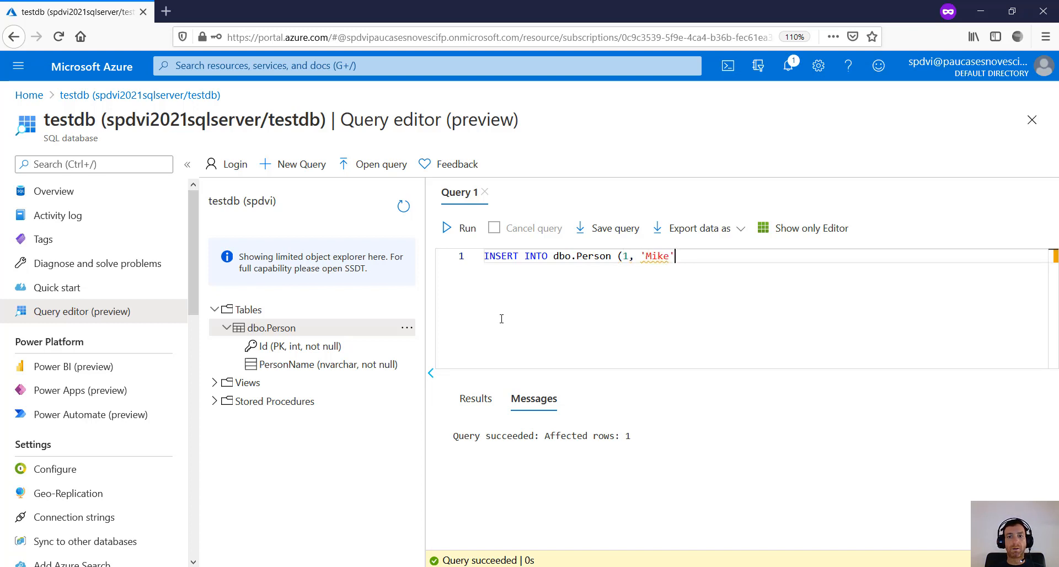
pyautogui.write(')')
# - Add VALUES before the tuple and the column list (Id, PersonName) after dbo.Person
pyautogui.click(615, 255)
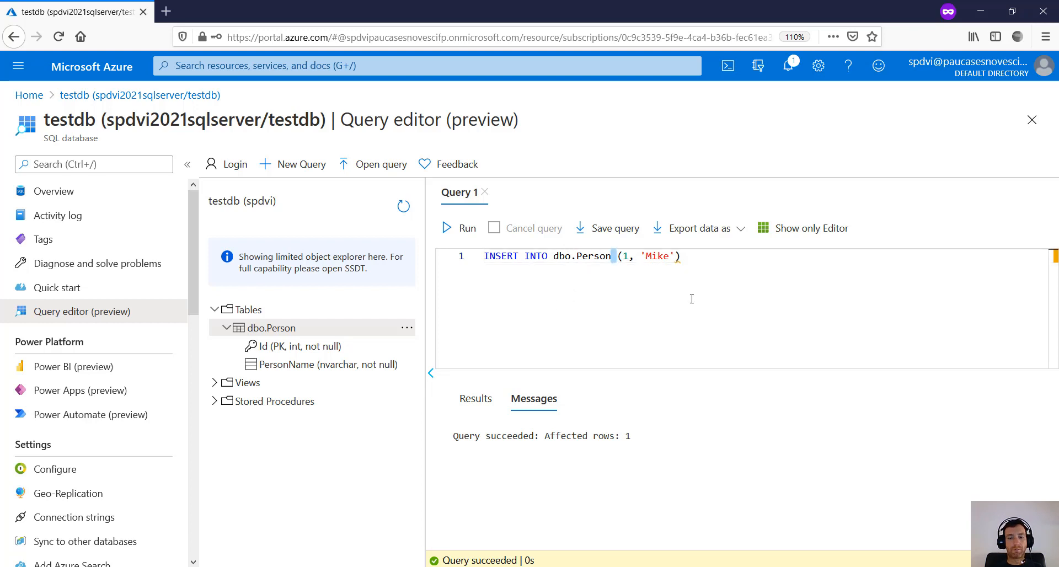
pyautogui.press('Right')
pyautogui.write('VALUES')
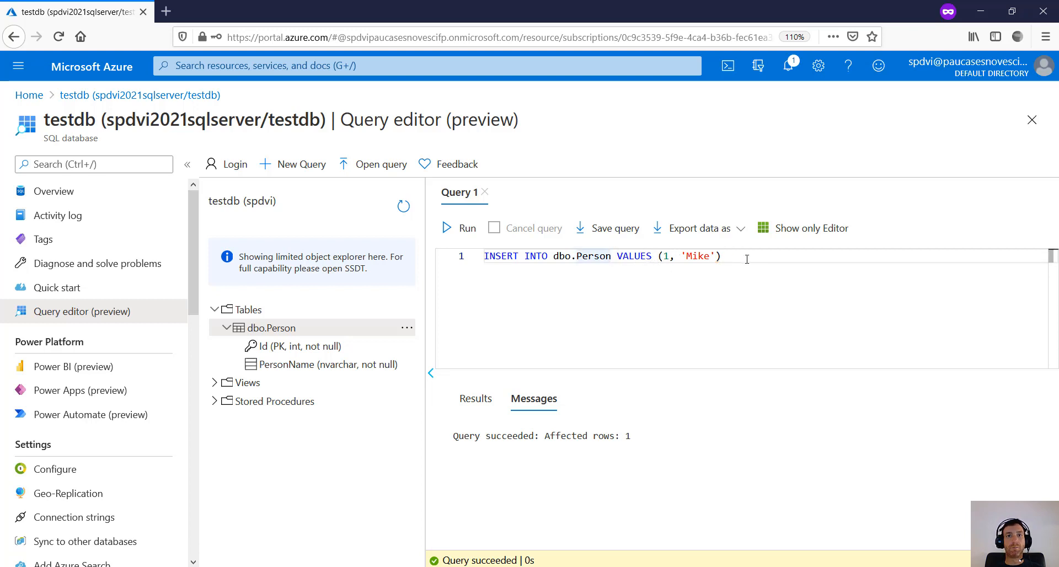
pyautogui.click(727, 257)
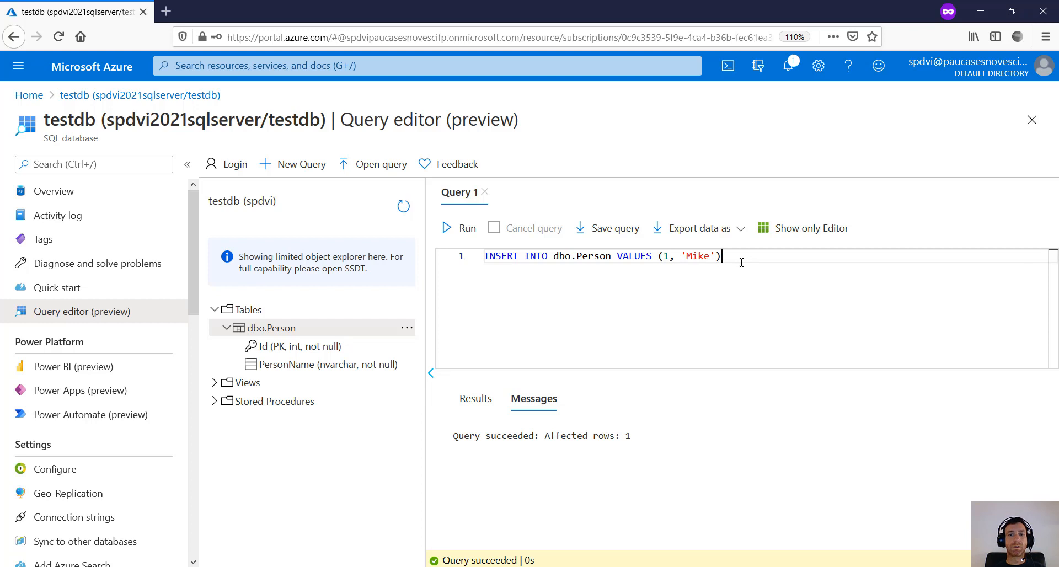
pyautogui.click(612, 256)
pyautogui.write('(')
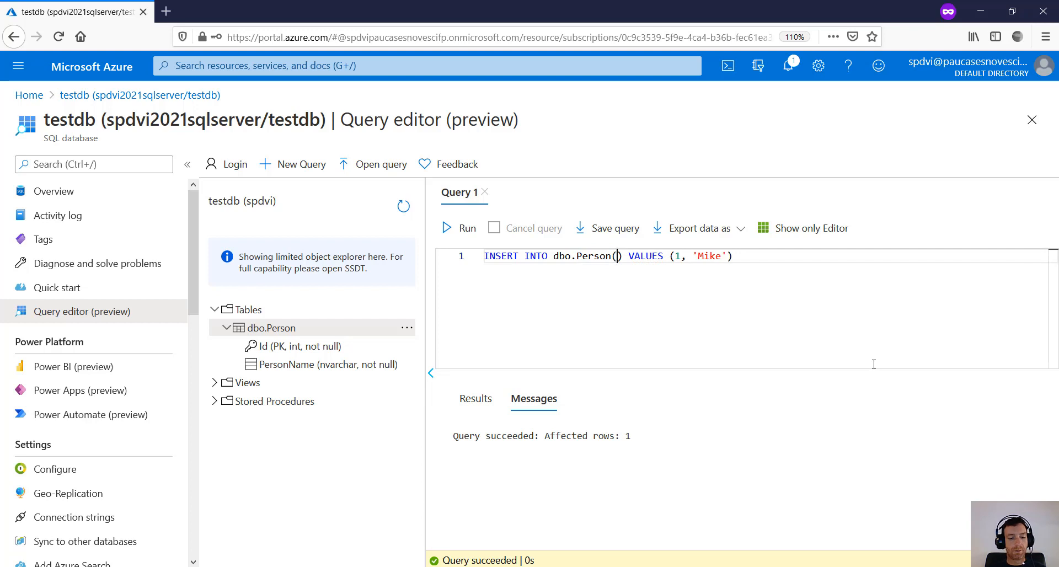
pyautogui.write('Id, Mike')
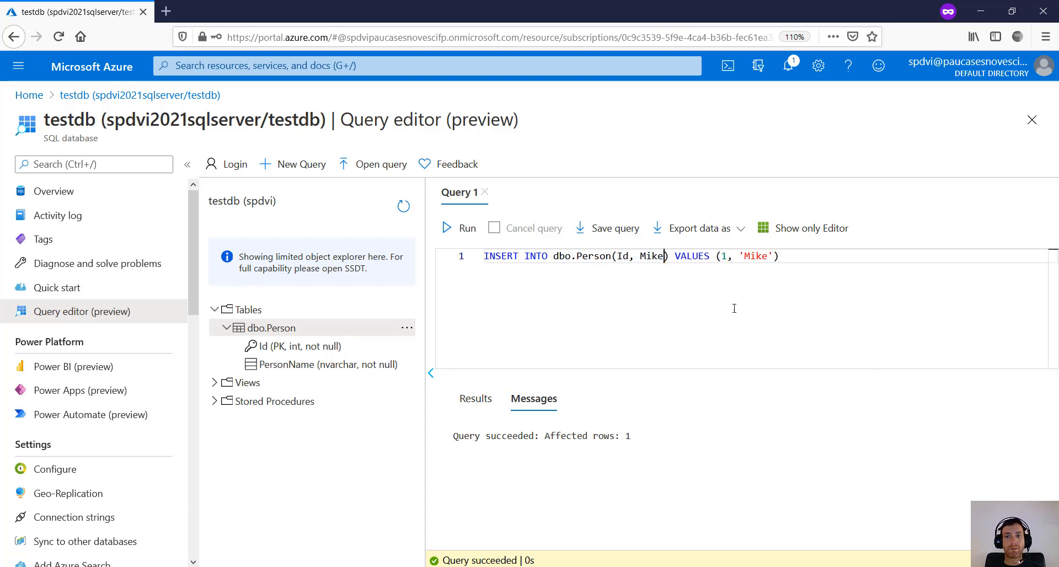
pyautogui.press('BackSpace')
pyautogui.press('BackSpace')
pyautogui.press('BackSpace')
pyautogui.press('BackSpace')
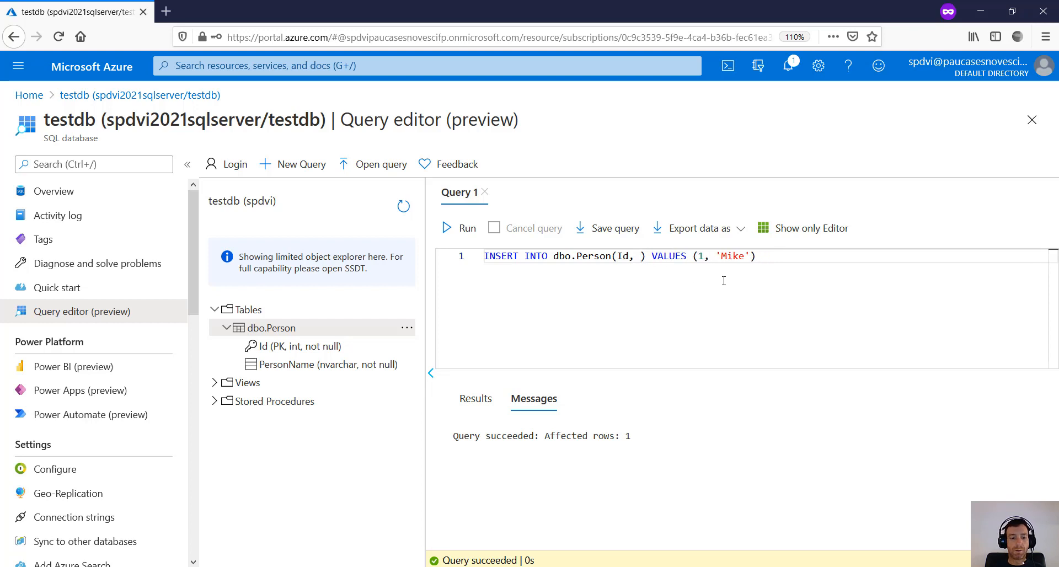
pyautogui.write('PersonNa')
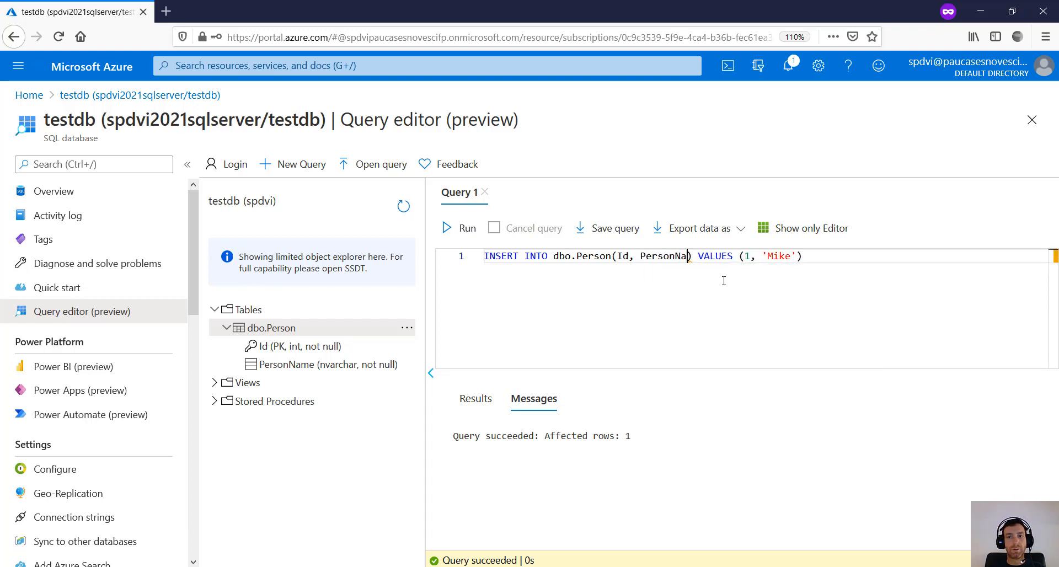
pyautogui.write('me')
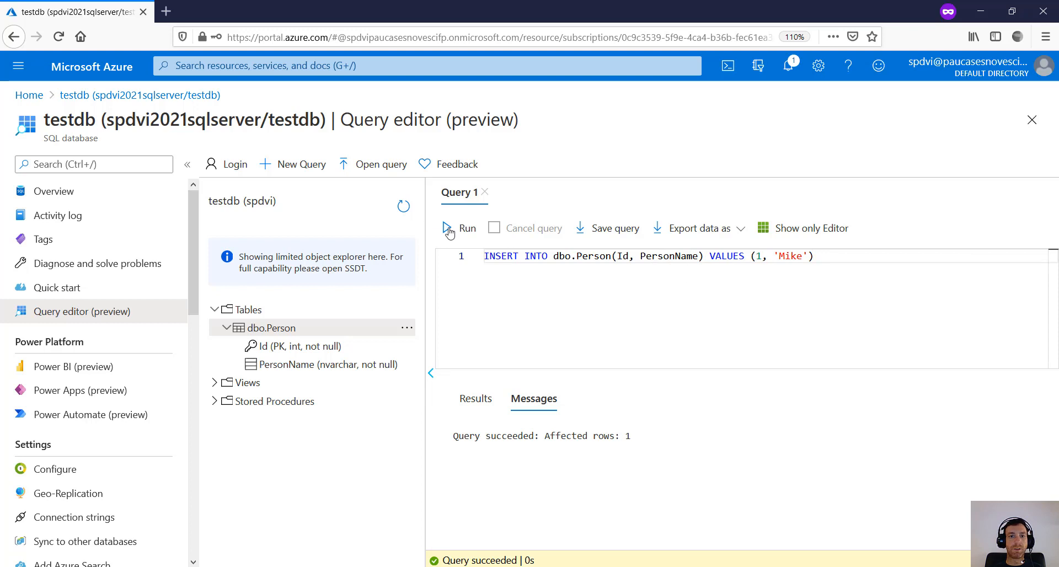
# - Run the INSERT and use Select Top 1000 Rows on dbo.Person to confirm row 1, Mike
pyautogui.click(448, 230)
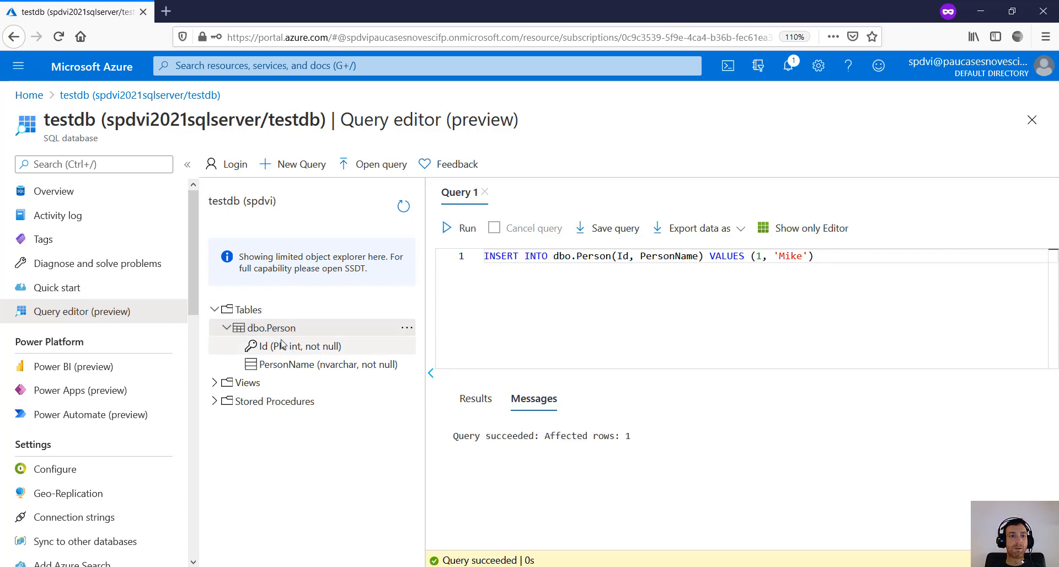
pyautogui.click(403, 207)
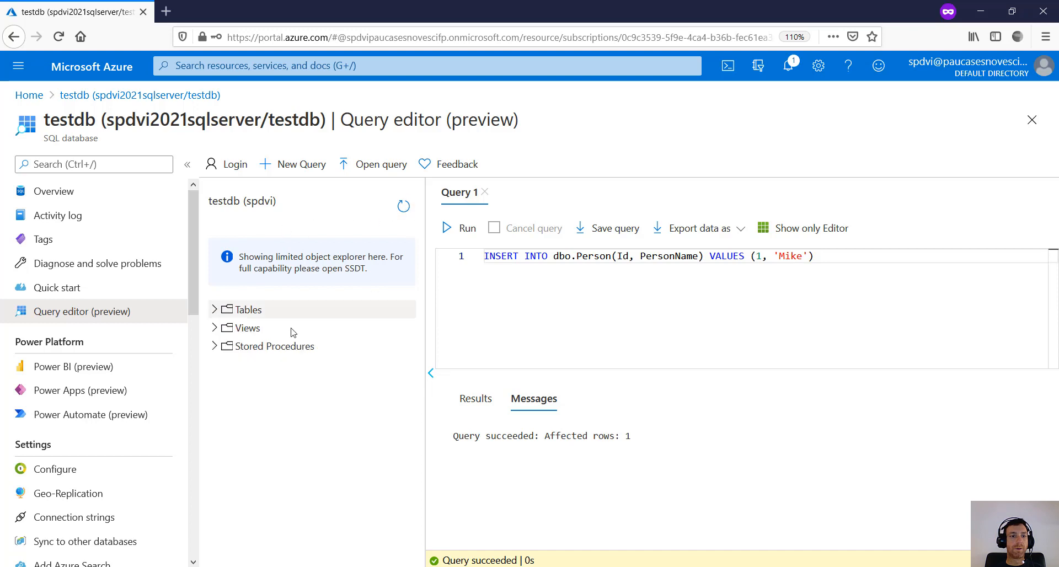
pyautogui.click(215, 309)
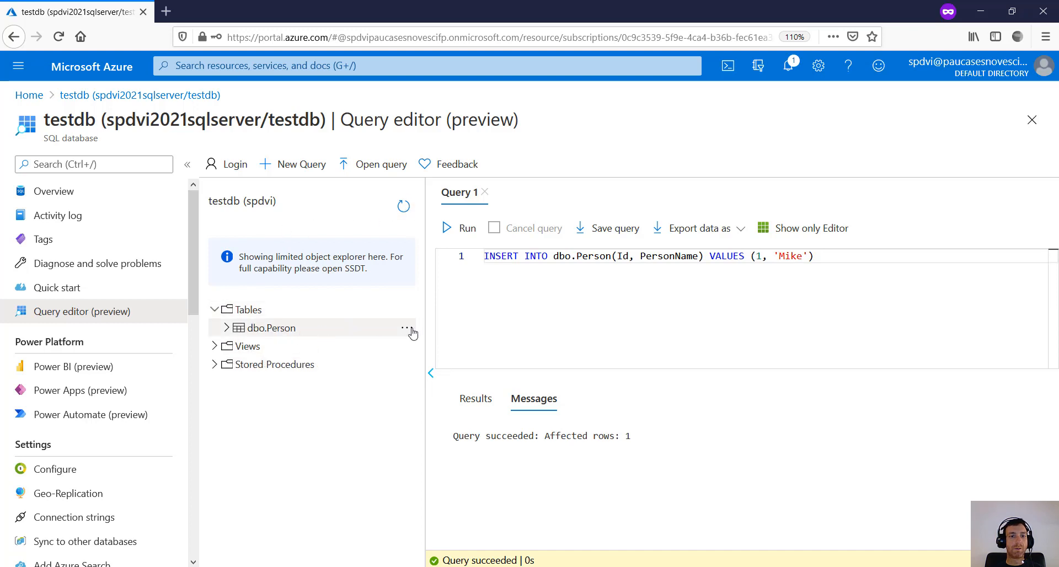
pyautogui.click(409, 330)
pyautogui.click(473, 346)
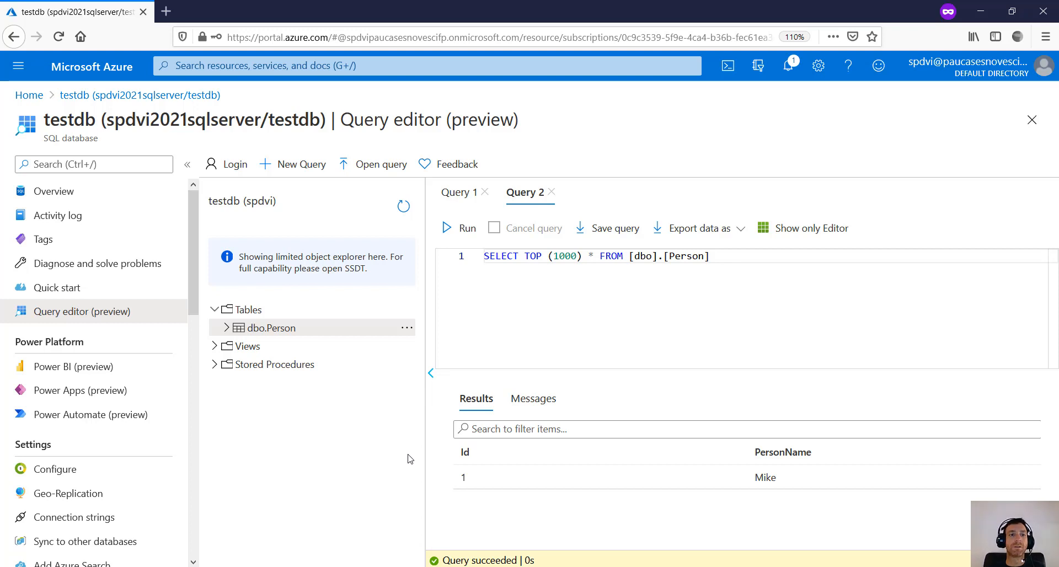
pyautogui.click(29, 95)
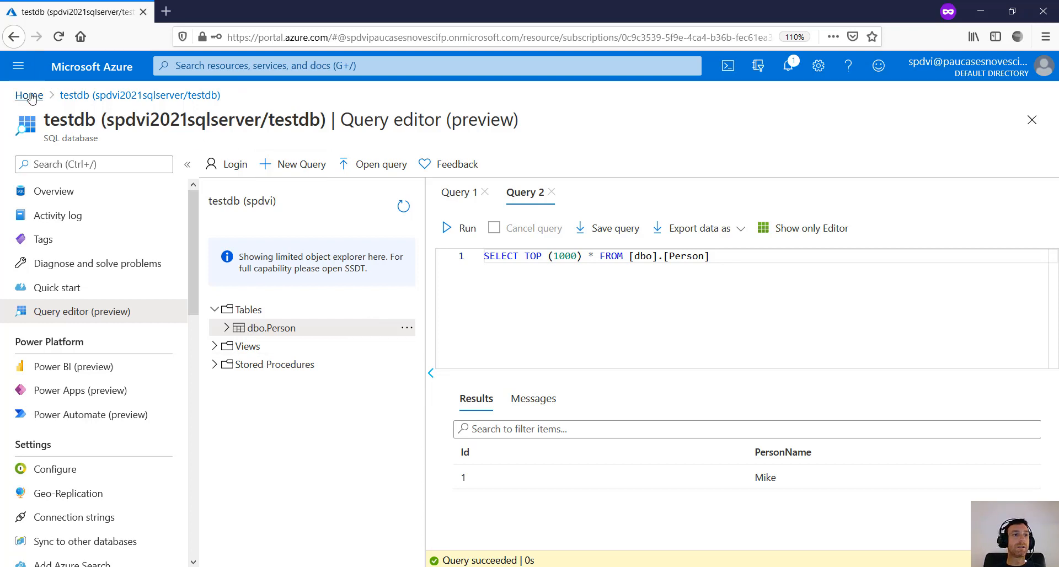
# - Discard the unsaved query, open spdvi2021sqlserver, and copy its server name spdvi2021sqlserver.database.windows.net
pyautogui.click(512, 270)
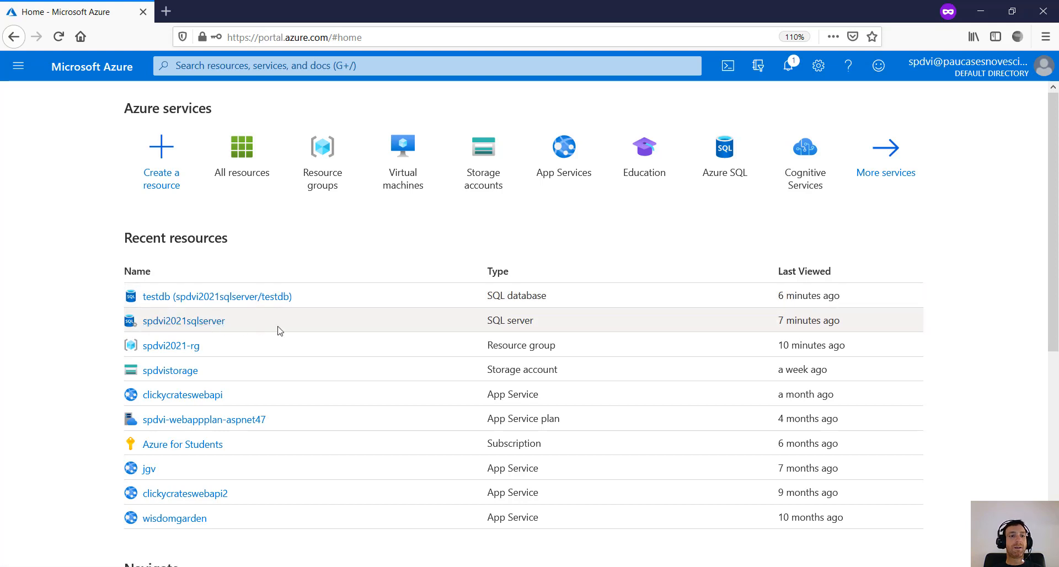
pyautogui.click(210, 329)
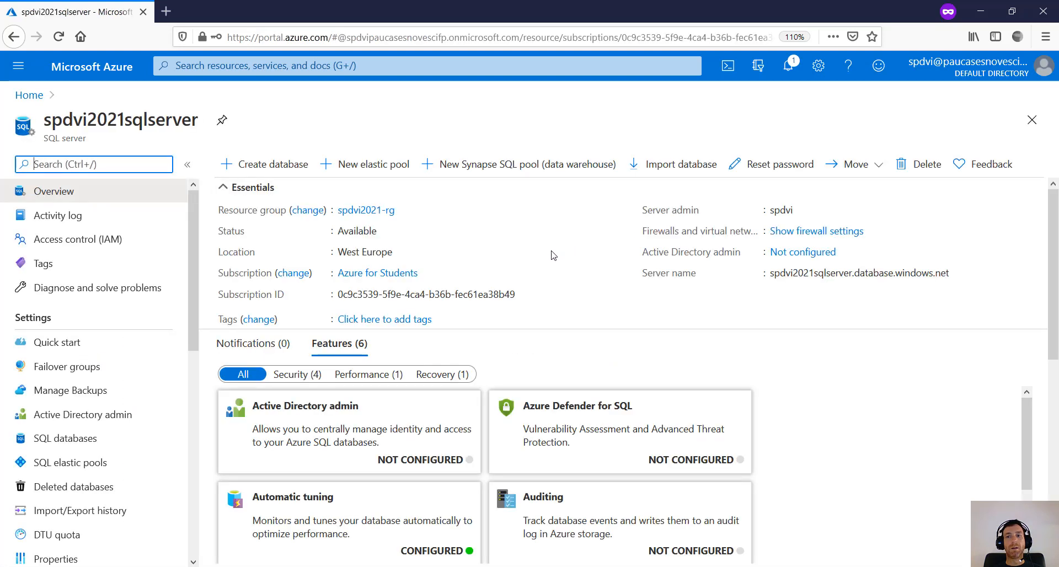
pyautogui.moveTo(771, 274); pyautogui.dragTo(950, 268)
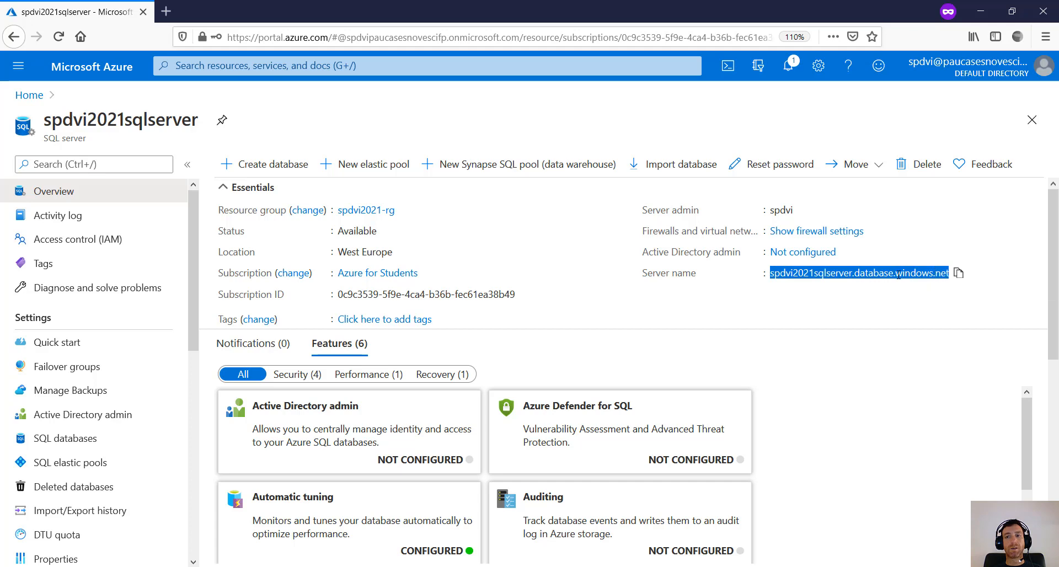
pyautogui.click(938, 273)
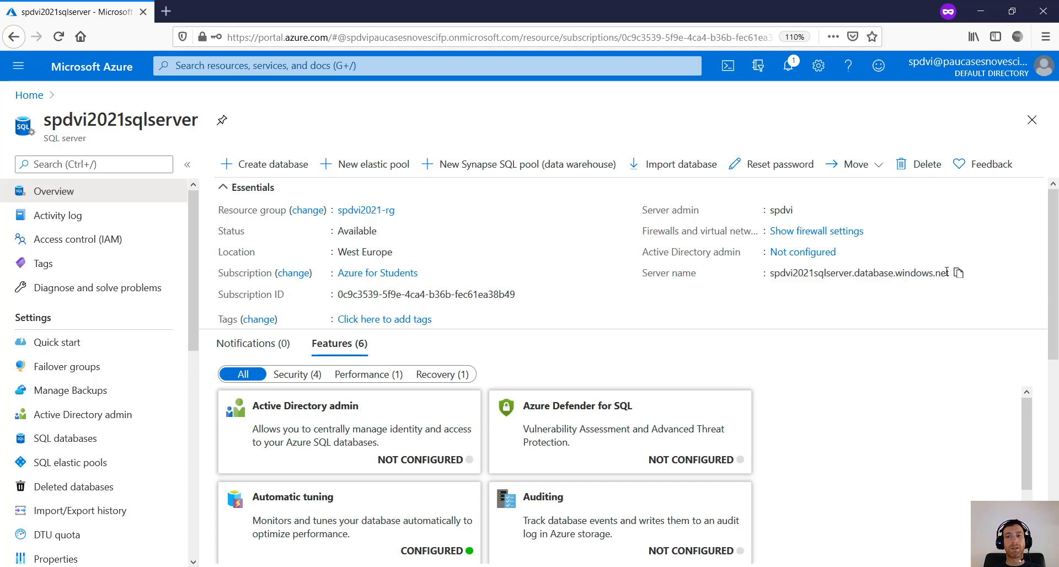
pyautogui.moveTo(948, 271); pyautogui.dragTo(772, 276)
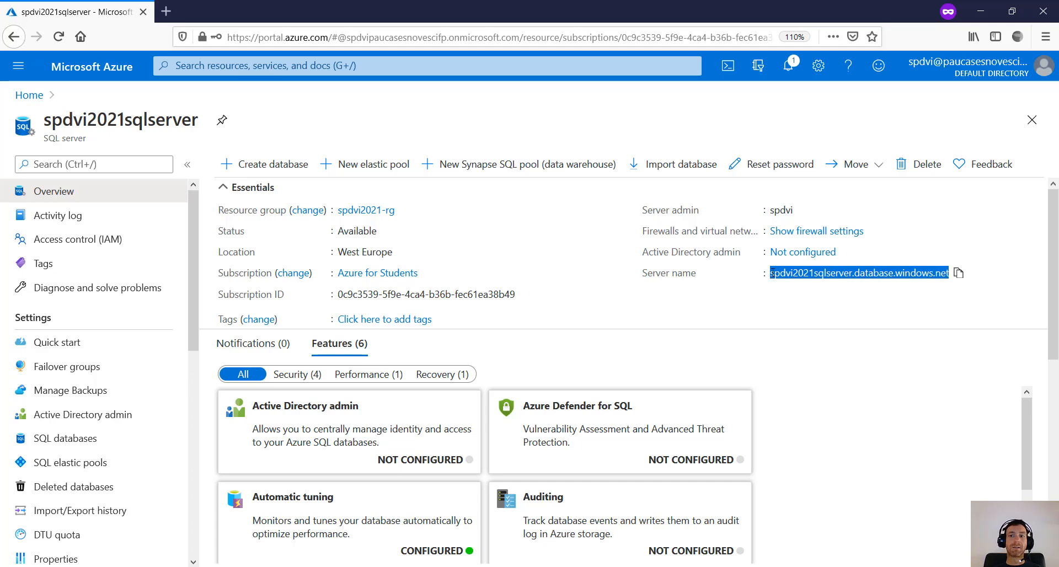
pyautogui.click(772, 272)
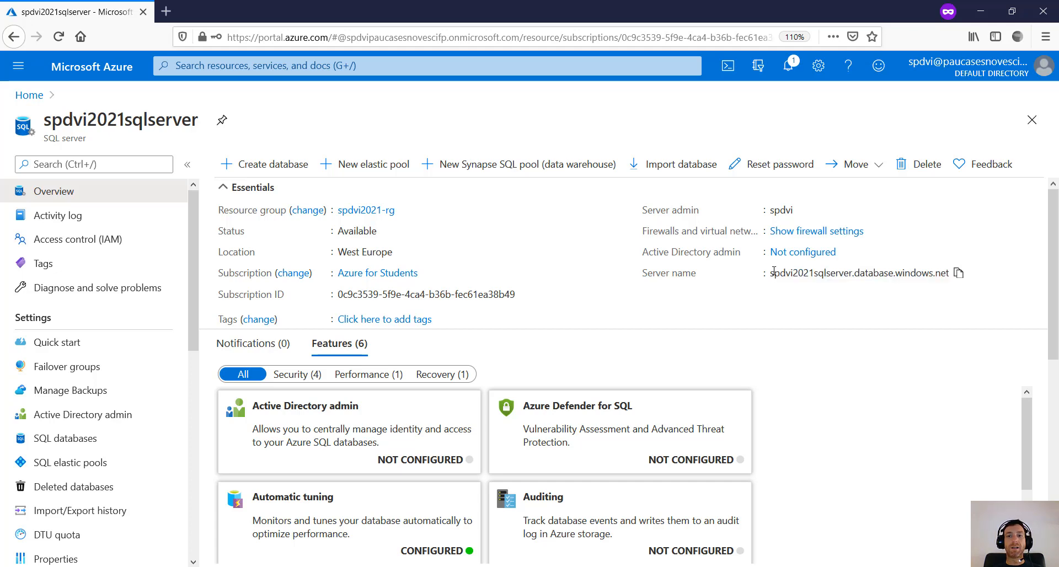
pyautogui.click(959, 272)
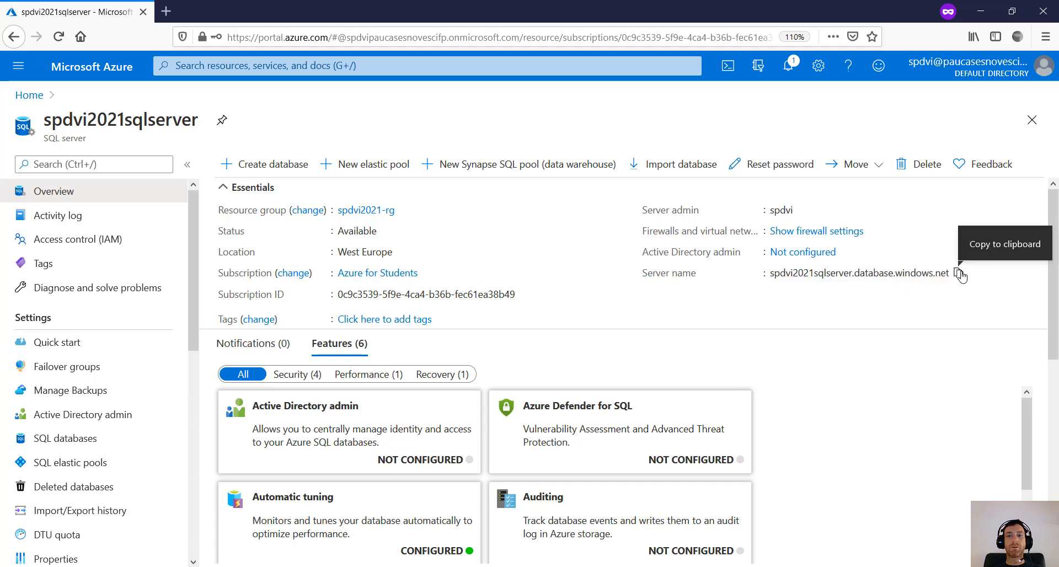
# - Check the server admin login value and scroll down the server overview
pyautogui.doubleClick(778, 210)
pyautogui.click(776, 211)
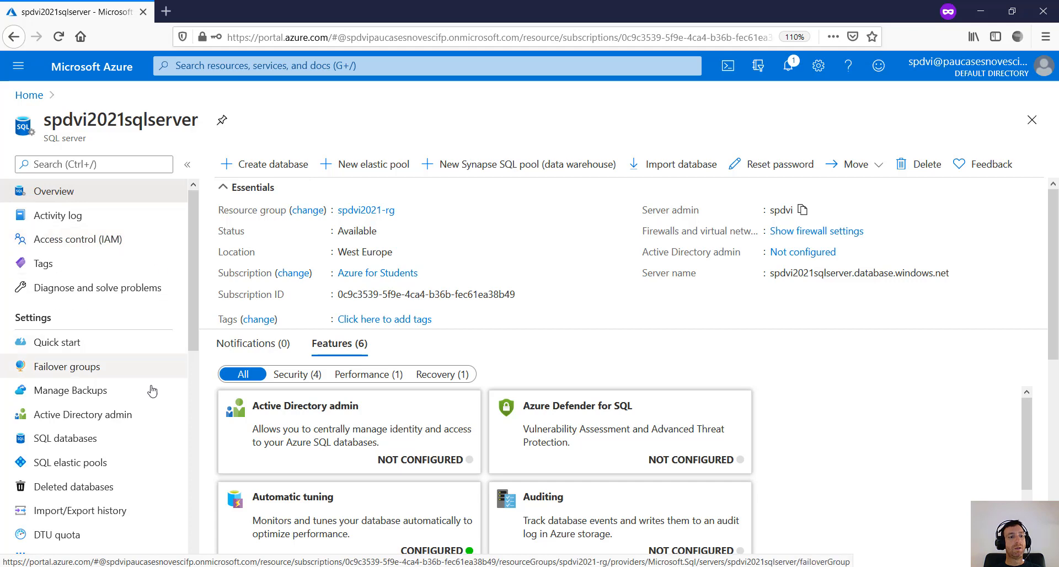
pyautogui.scroll(-5, 147, 392)
pyautogui.scroll(-3, 148, 442)
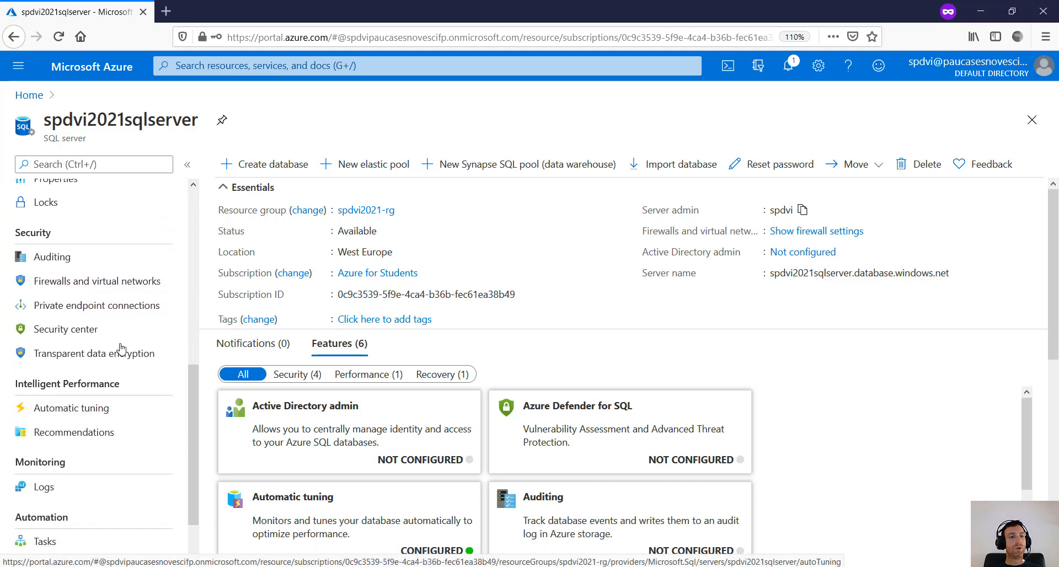
# - Review the server's Firewalls and virtual networks page, including the client IP rule
pyautogui.click(92, 281)
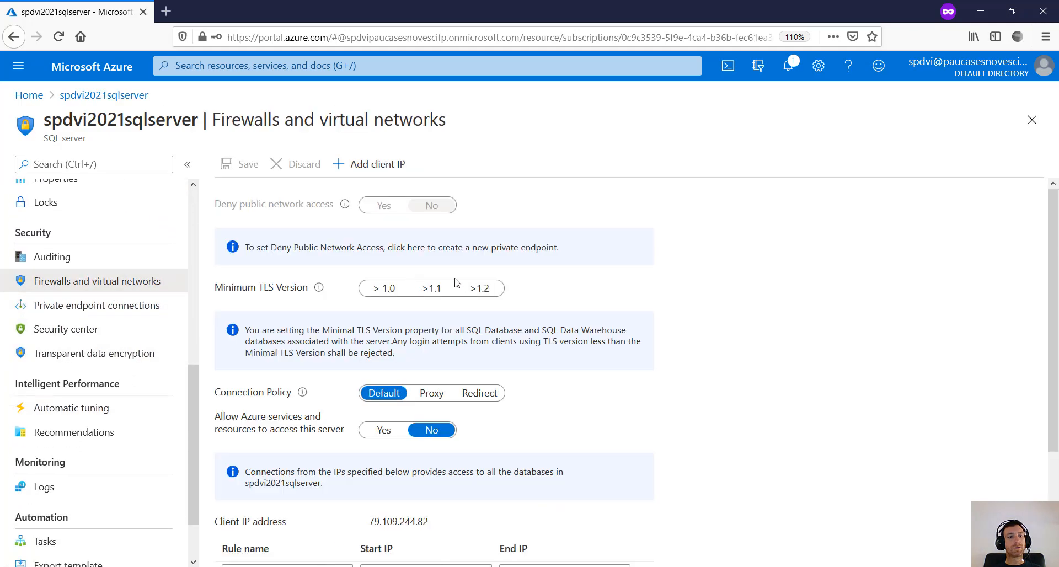
pyautogui.scroll(-3, 603, 353)
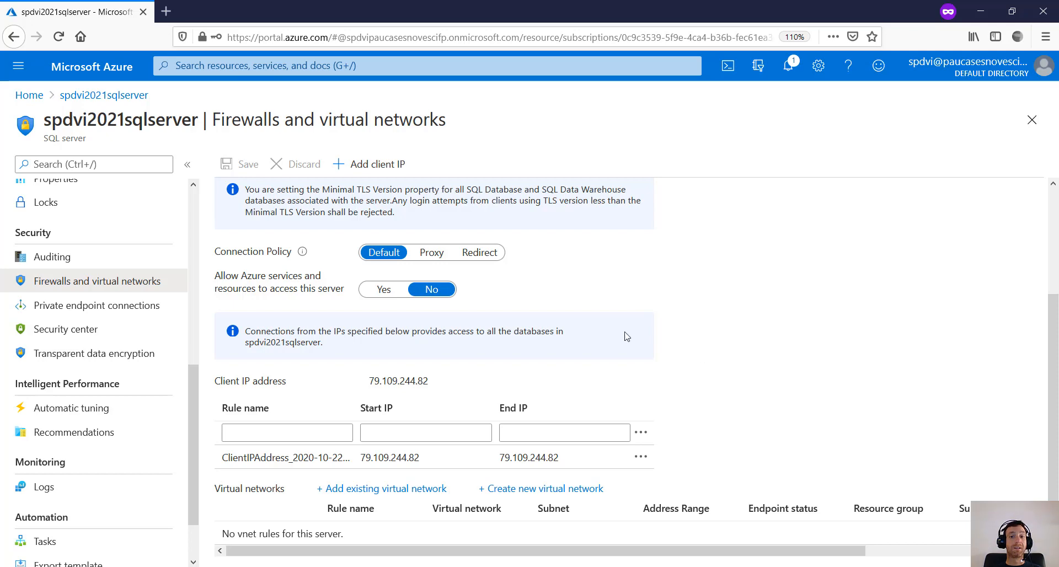
pyautogui.scroll(3, 673, 360)
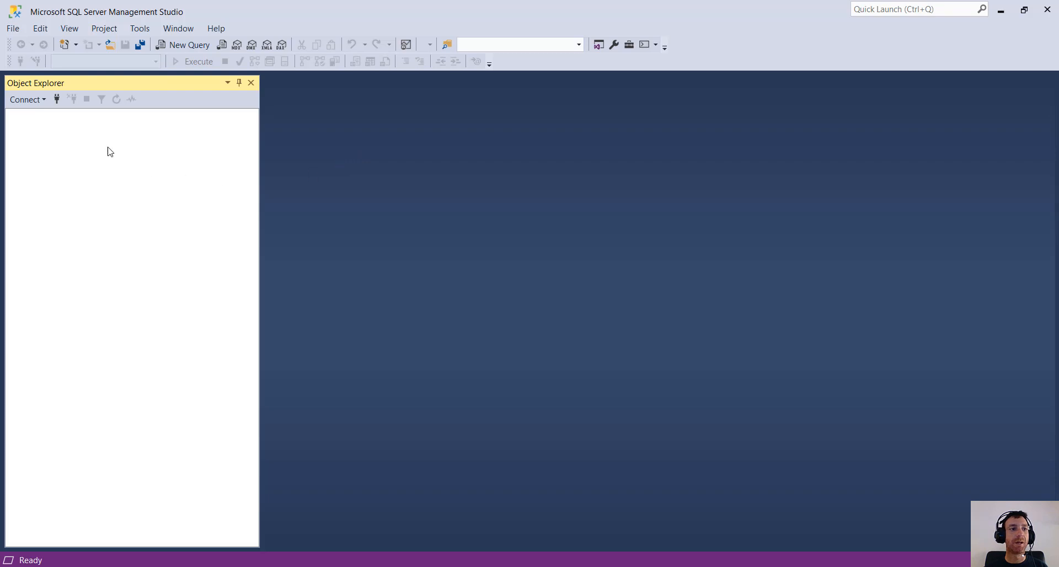
# - Point a new SSMS connection at (localdb)\MSSQLLocalDB, then switch to the Azure portal in Firefox
pyautogui.click(56, 101)
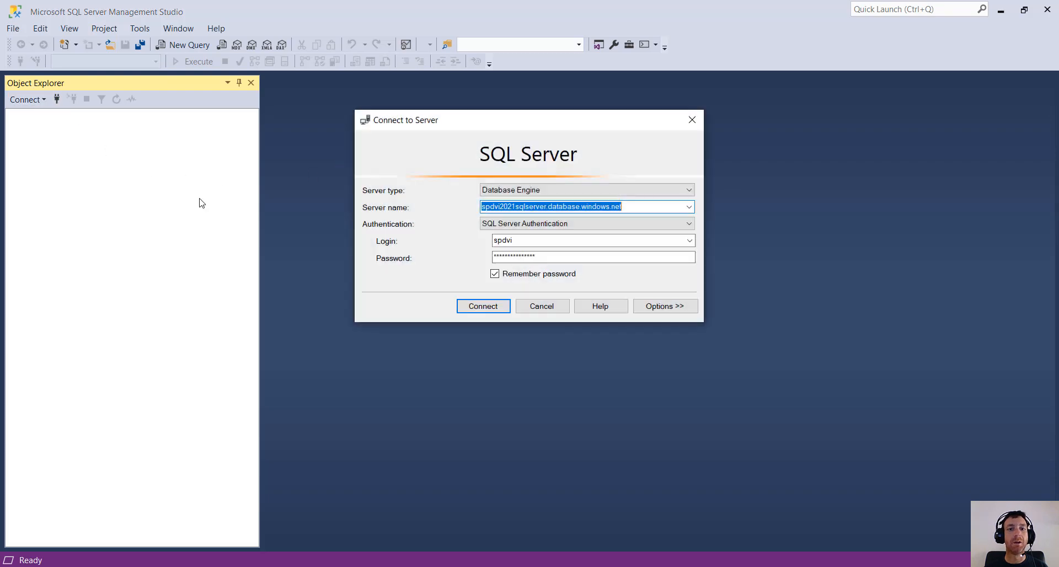
pyautogui.click(689, 206)
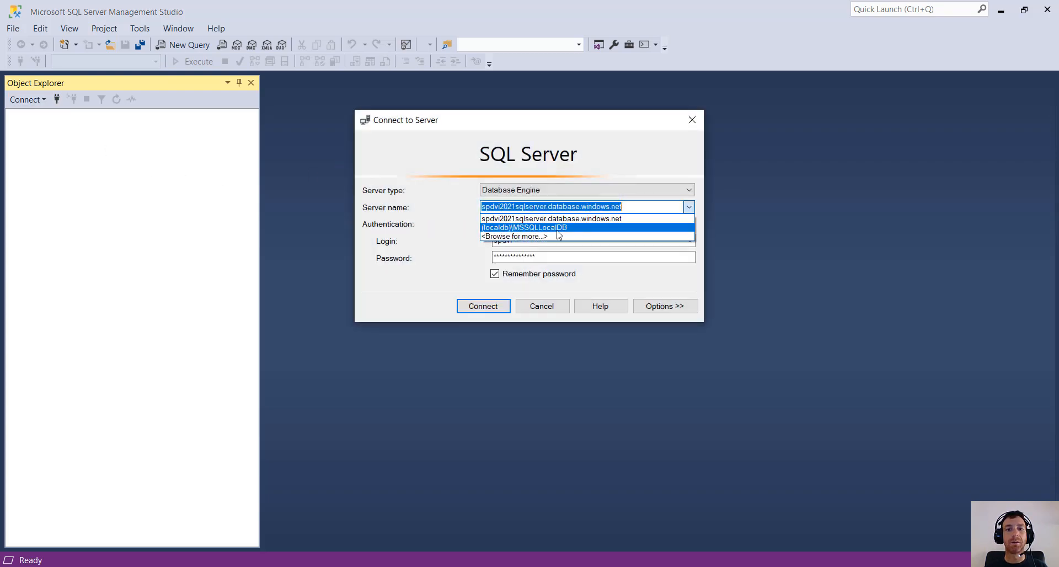
pyautogui.click(557, 230)
pyautogui.click(591, 203)
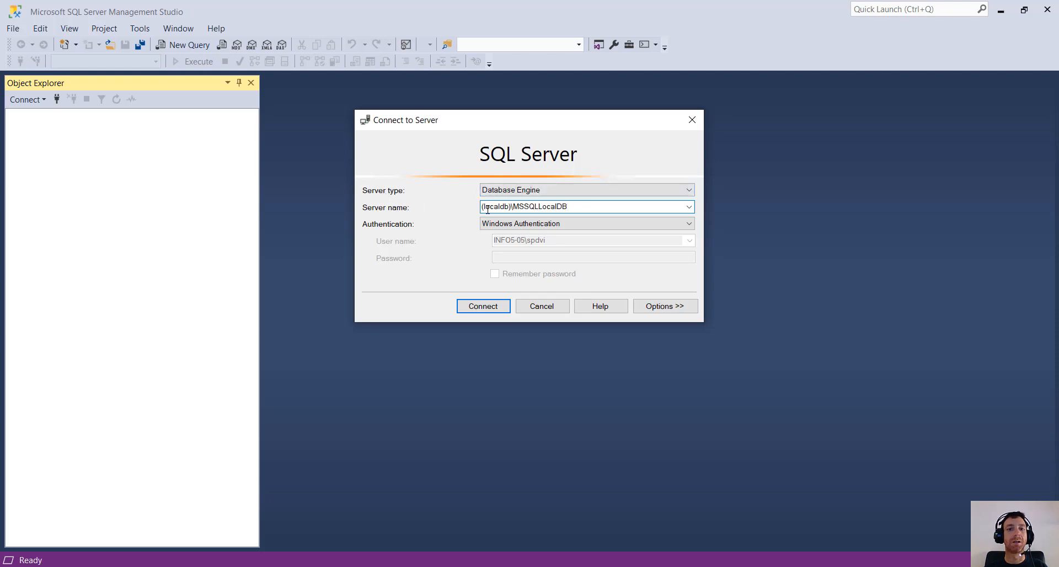
pyautogui.moveTo(584, 210); pyautogui.dragTo(459, 205)
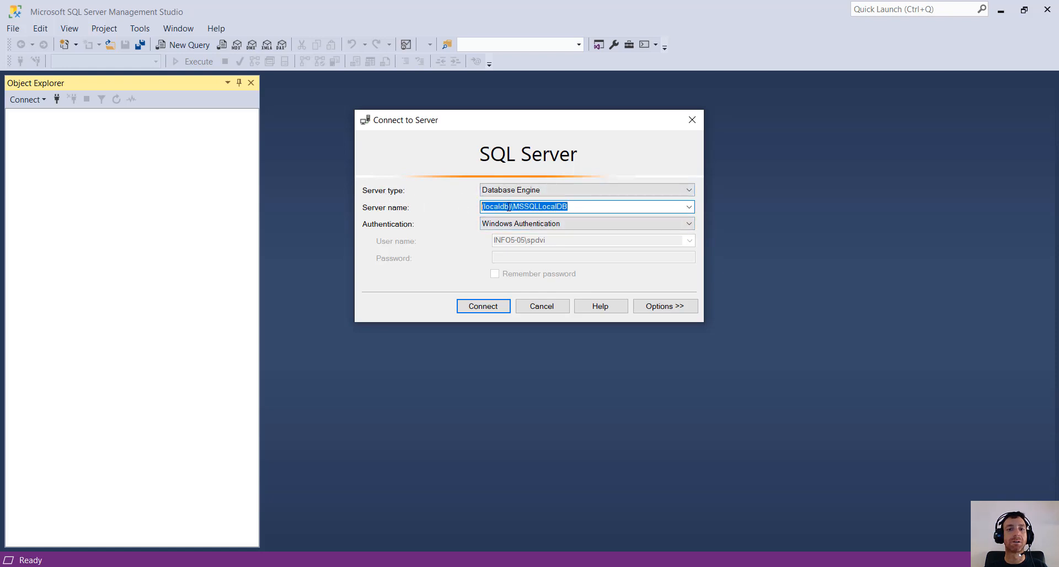
pyautogui.click(577, 208)
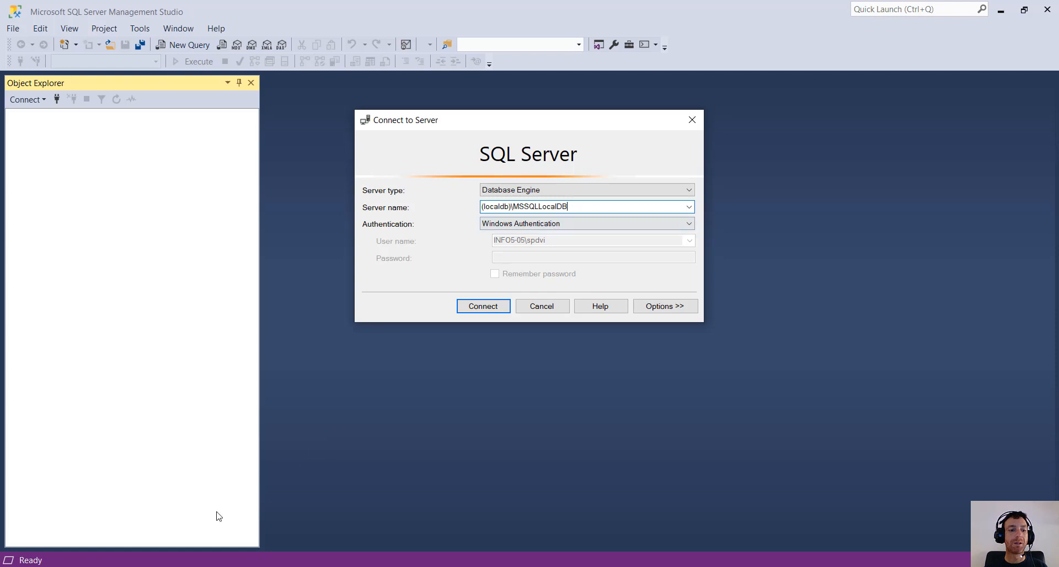
pyautogui.click(212, 566)
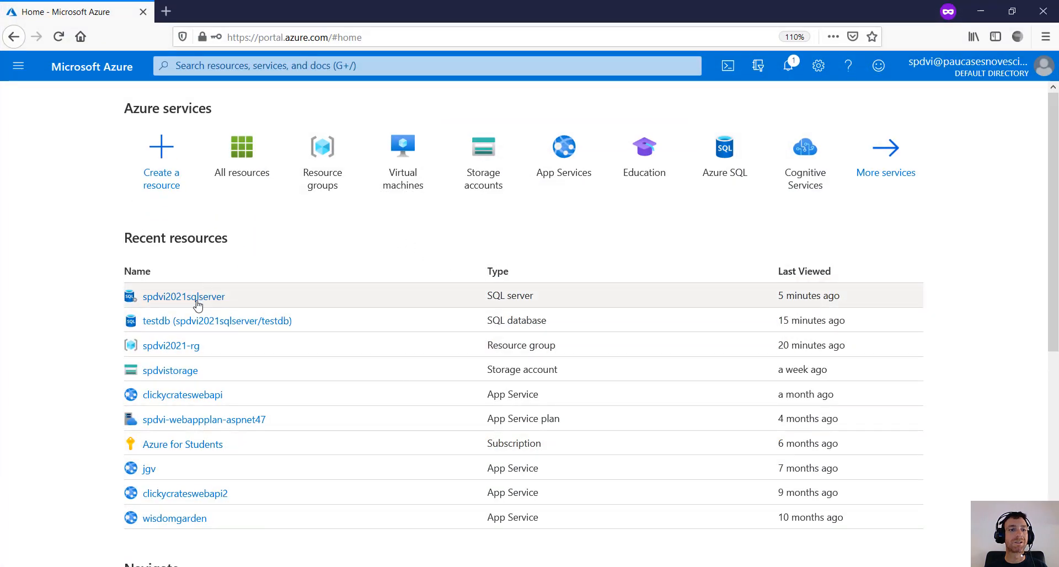
# - Copy the server name spdvi2021sqlserver.database.windows.net from its Azure overview and return to SSMS
pyautogui.click(197, 302)
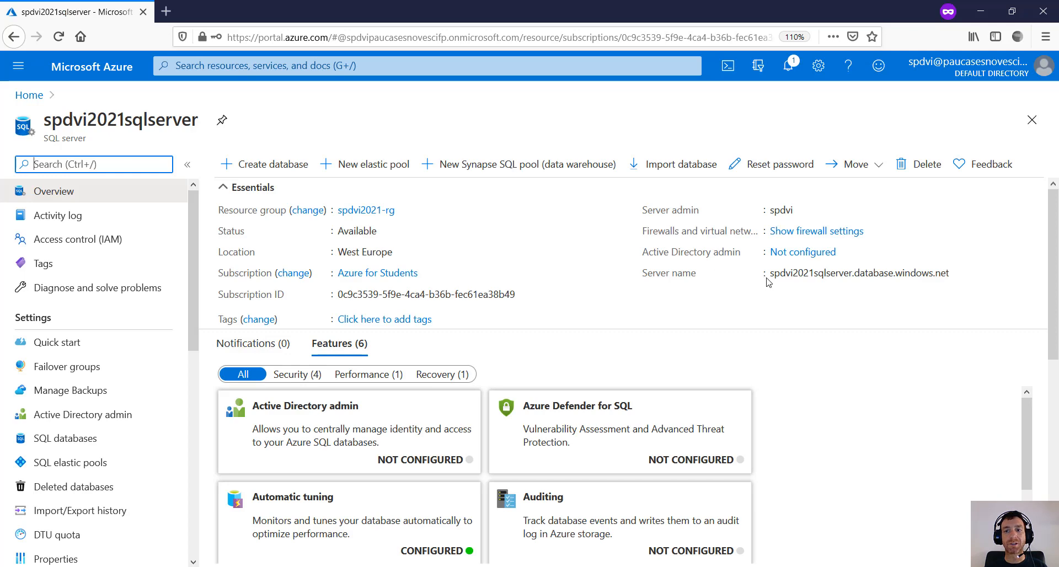
pyautogui.moveTo(771, 273); pyautogui.dragTo(950, 272)
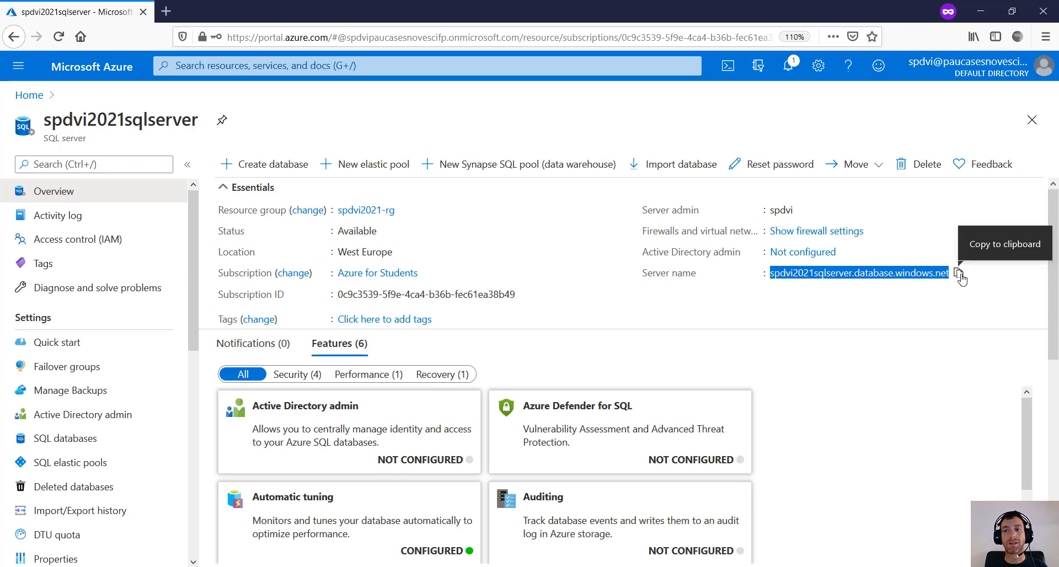
pyautogui.click(959, 273)
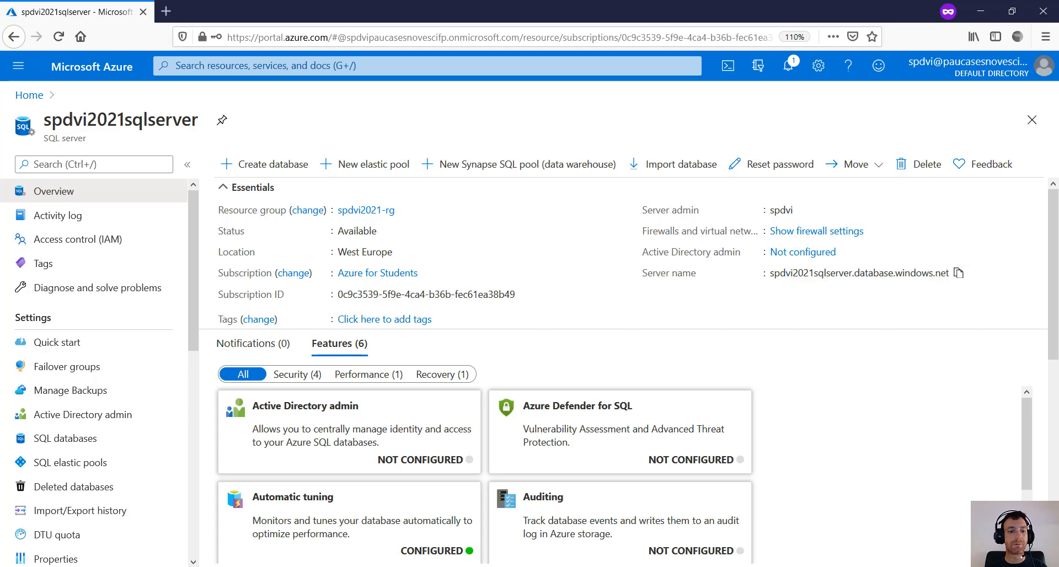
pyautogui.hotkey('alt', 'Tab')
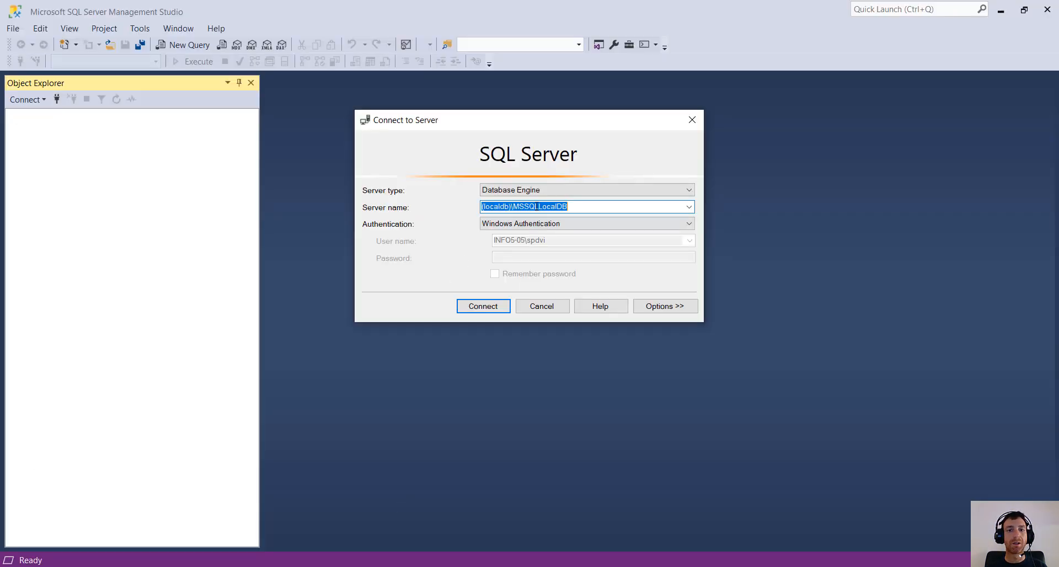
# - Paste the server name spdvi2021sqlserver.database.windows.net and choose SQL Server Authentication
pyautogui.hotkey('ctrl', 'v')
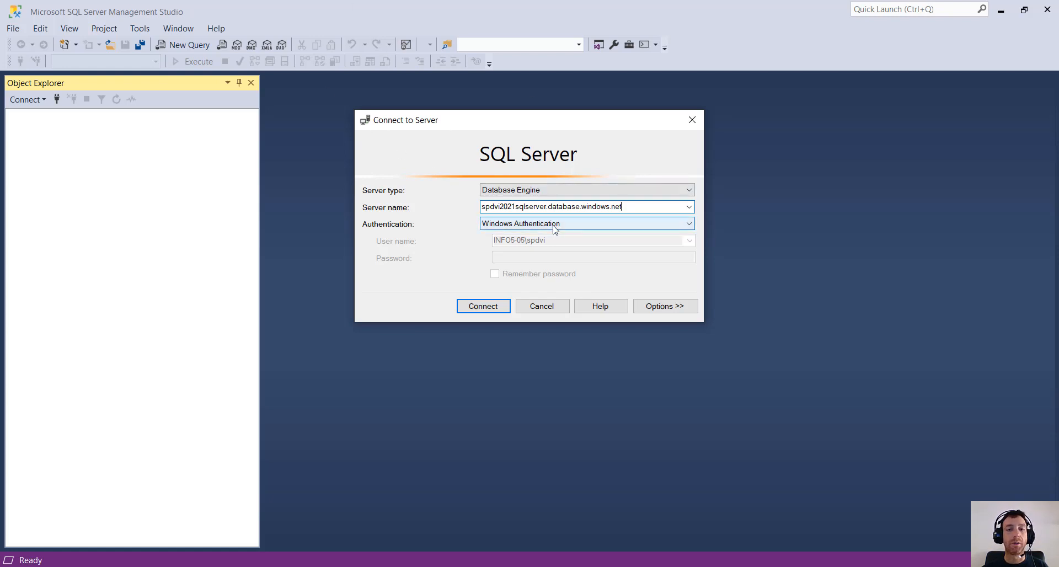
pyautogui.click(555, 227)
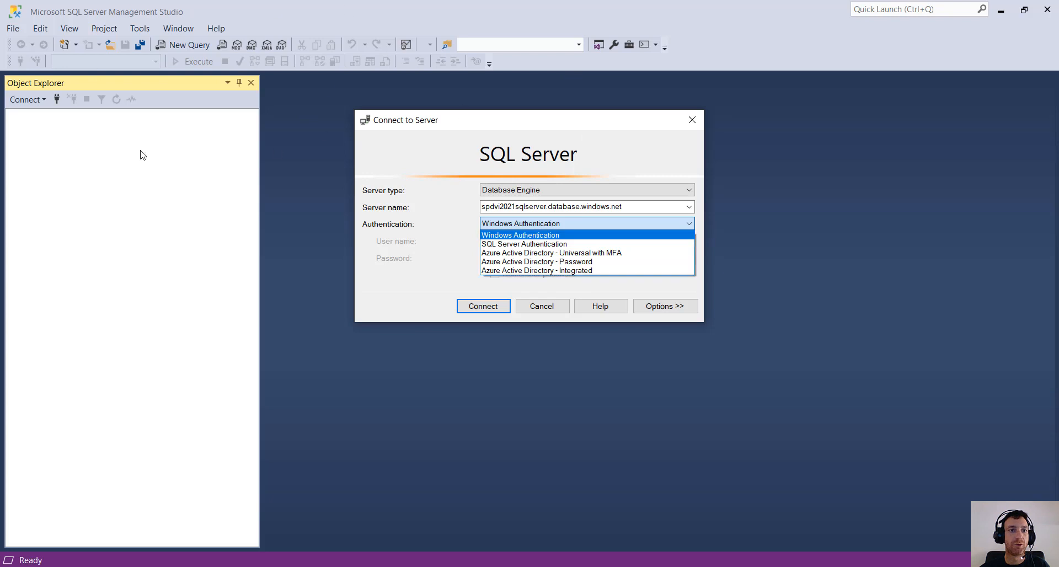
pyautogui.click(513, 246)
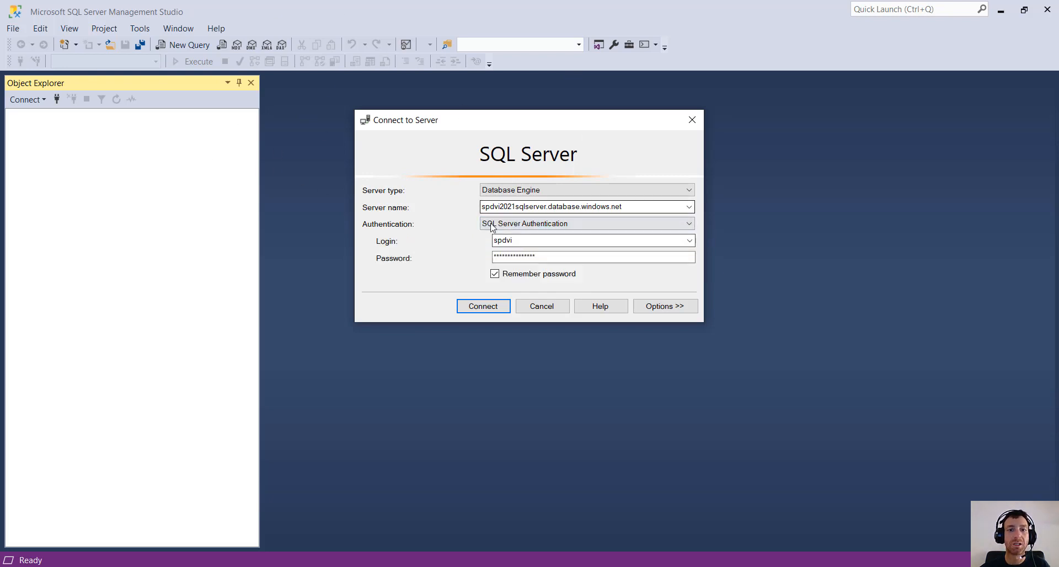
# - Enter the admin login and password, tick Remember password, and connect
pyautogui.press('Tab')
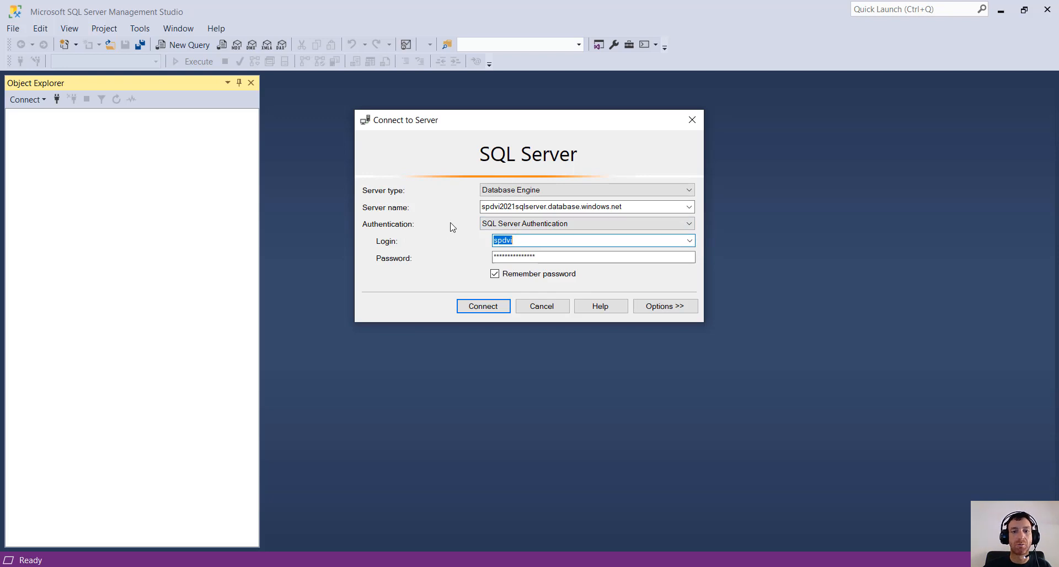
pyautogui.write('spdv')
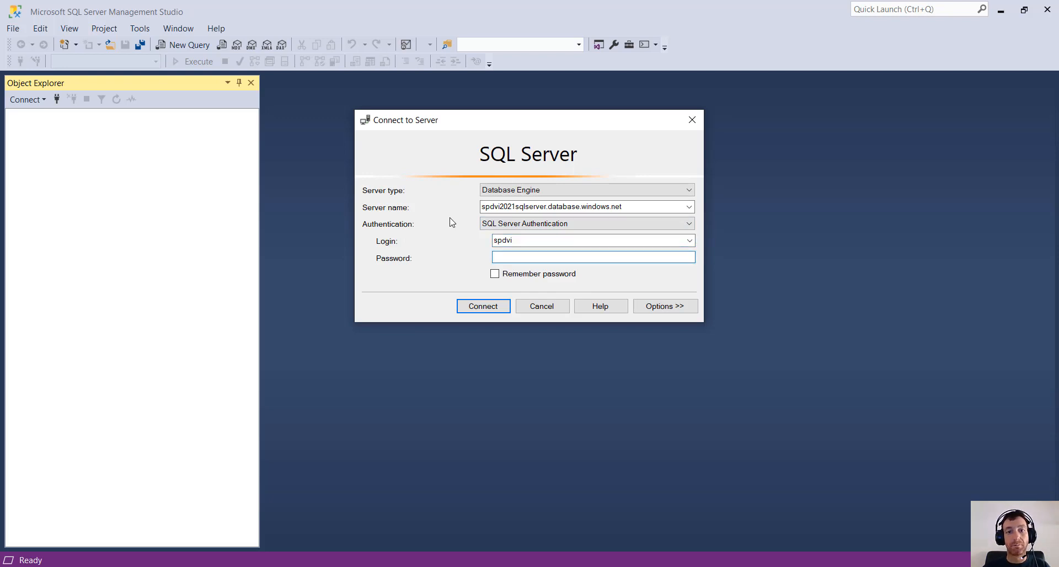
pyautogui.doubleClick(531, 239)
pyautogui.click(527, 257)
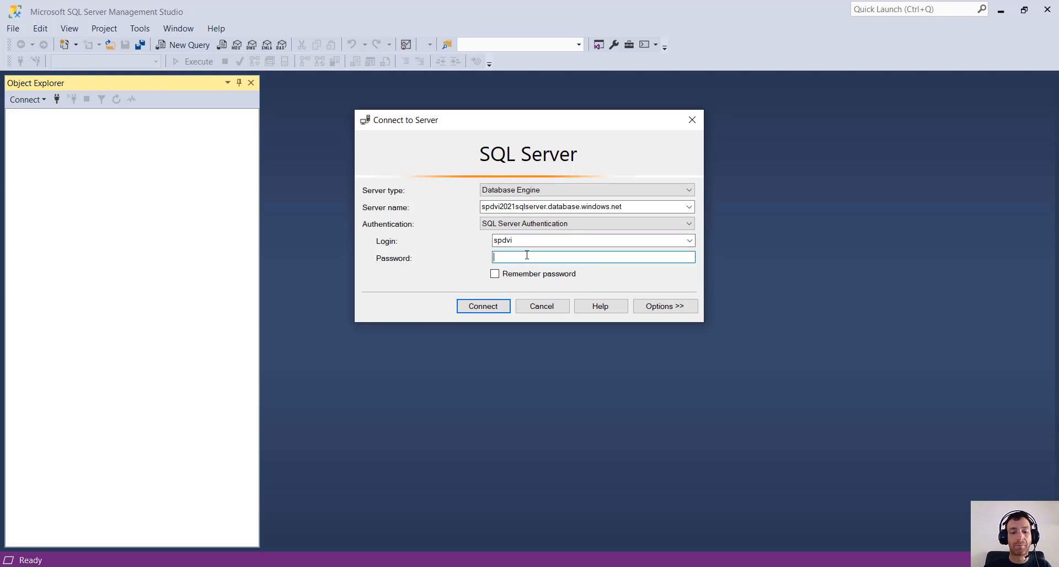
pyautogui.write('*****')
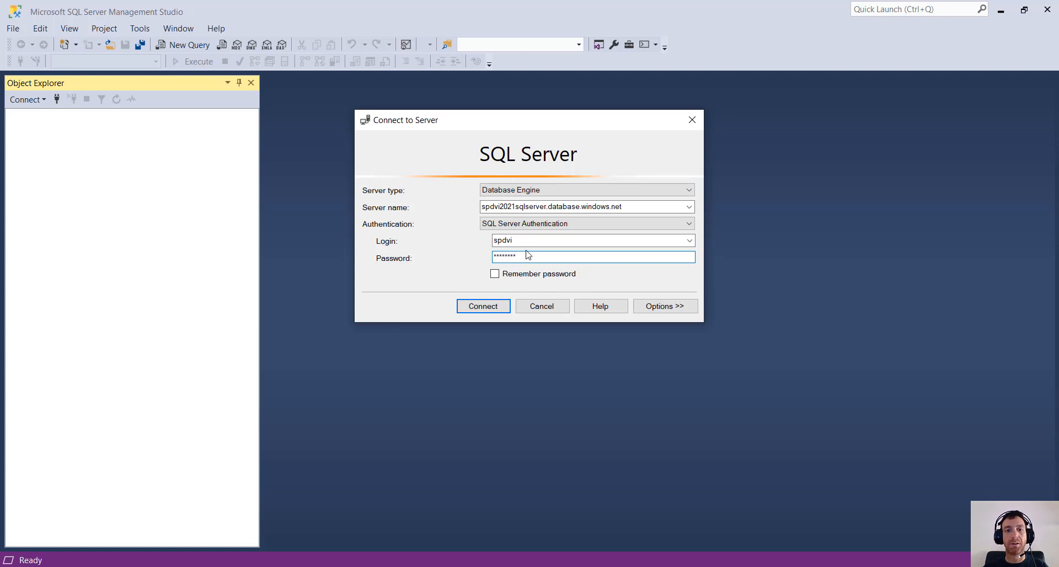
pyautogui.click(540, 274)
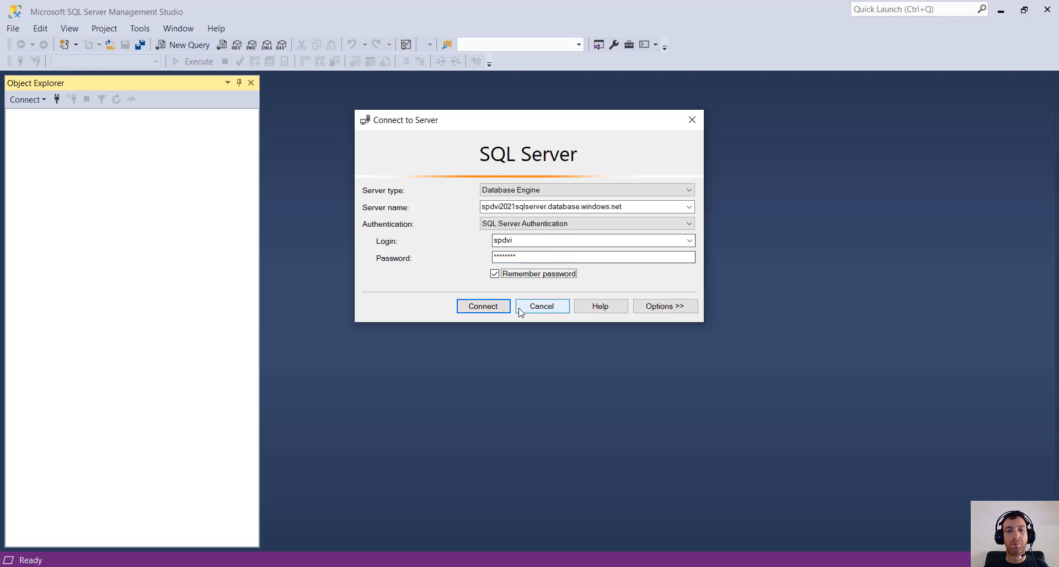
pyautogui.click(484, 307)
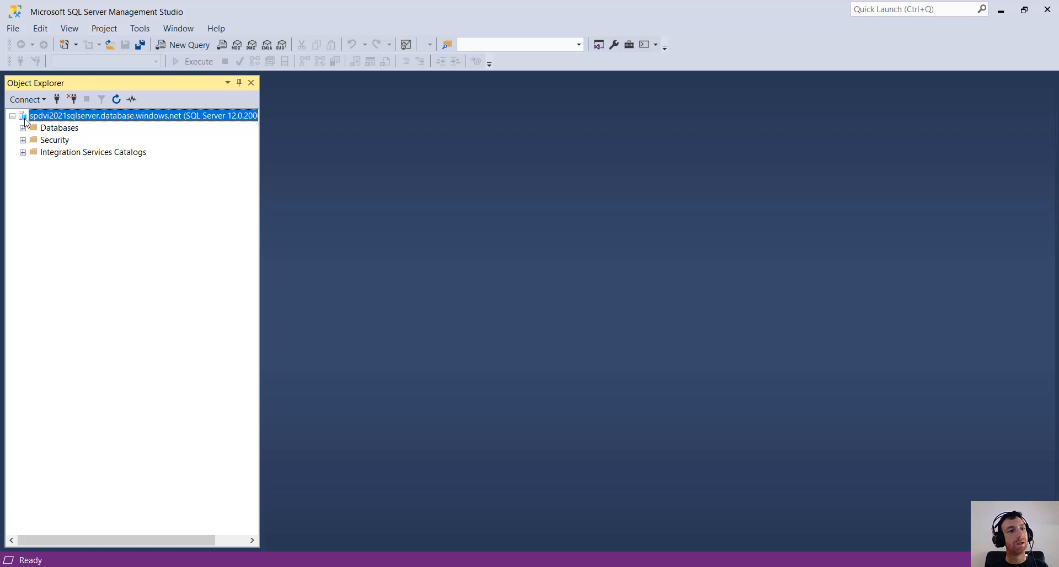
# - Expand Databases, testdb and Tables in Object Explorer, then select dbo.Person
pyautogui.click(22, 128)
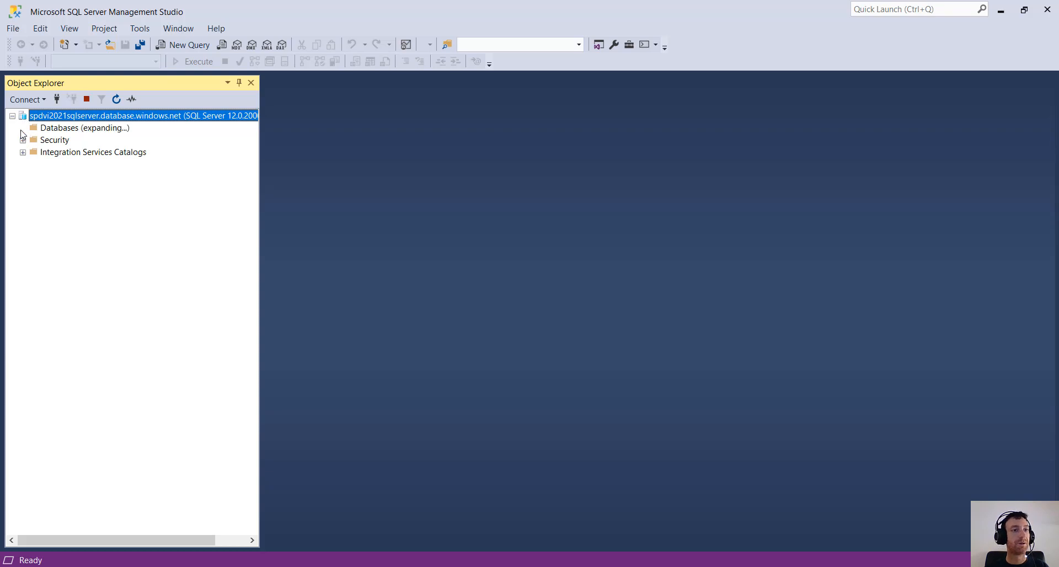
pyautogui.click(57, 154)
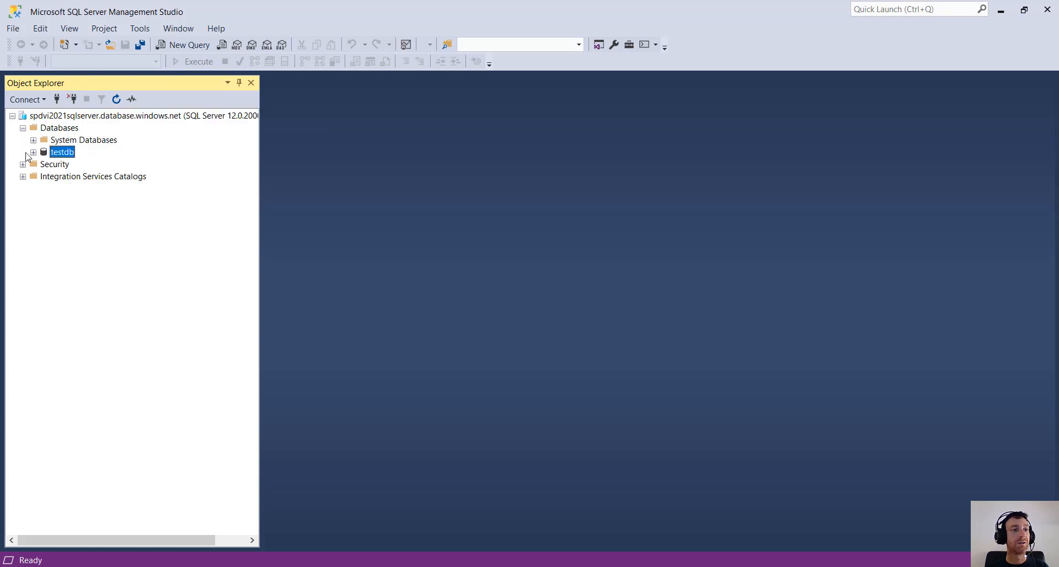
pyautogui.click(34, 153)
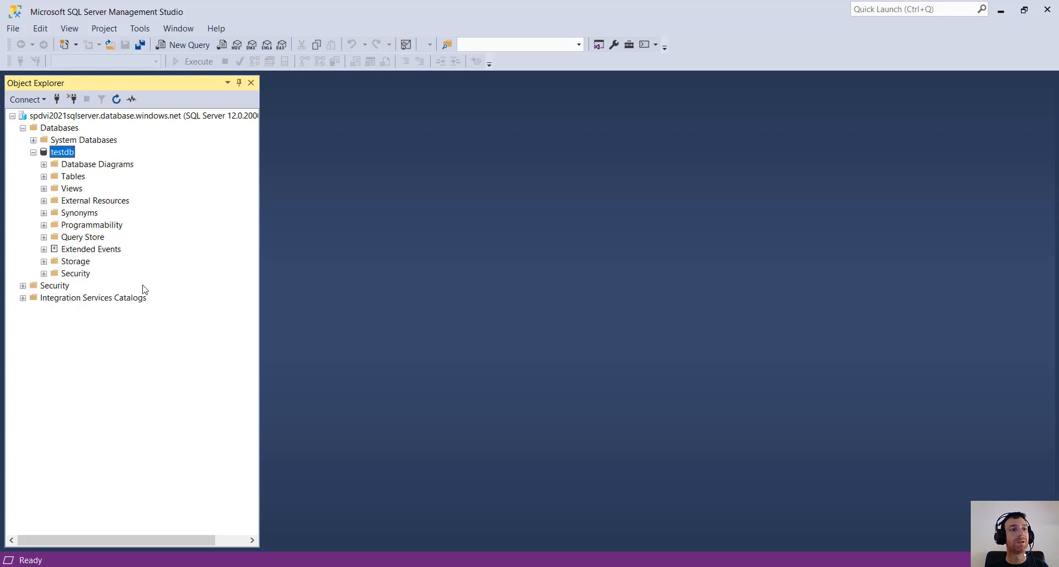
pyautogui.click(43, 177)
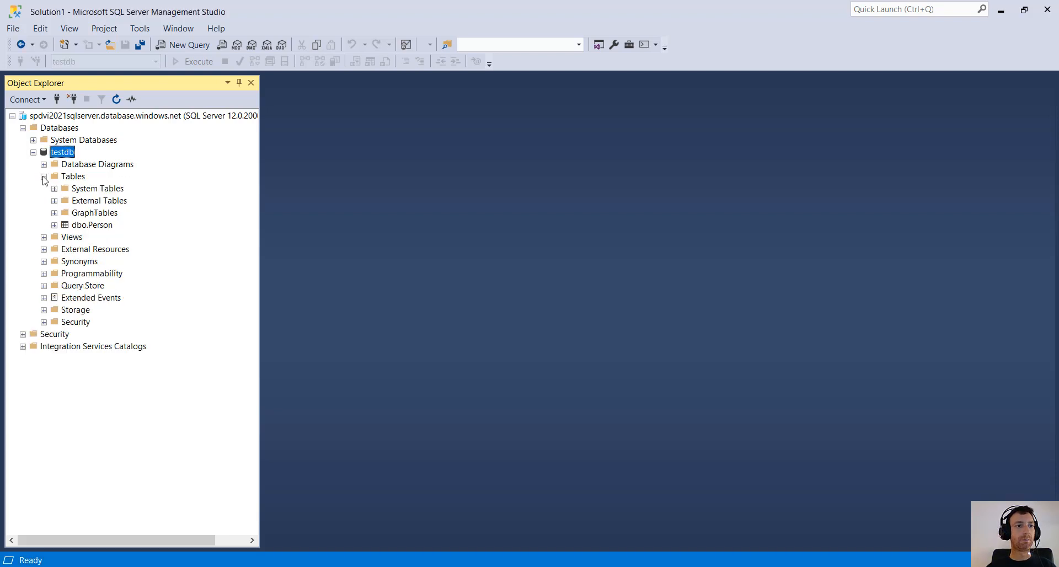
pyautogui.click(87, 231)
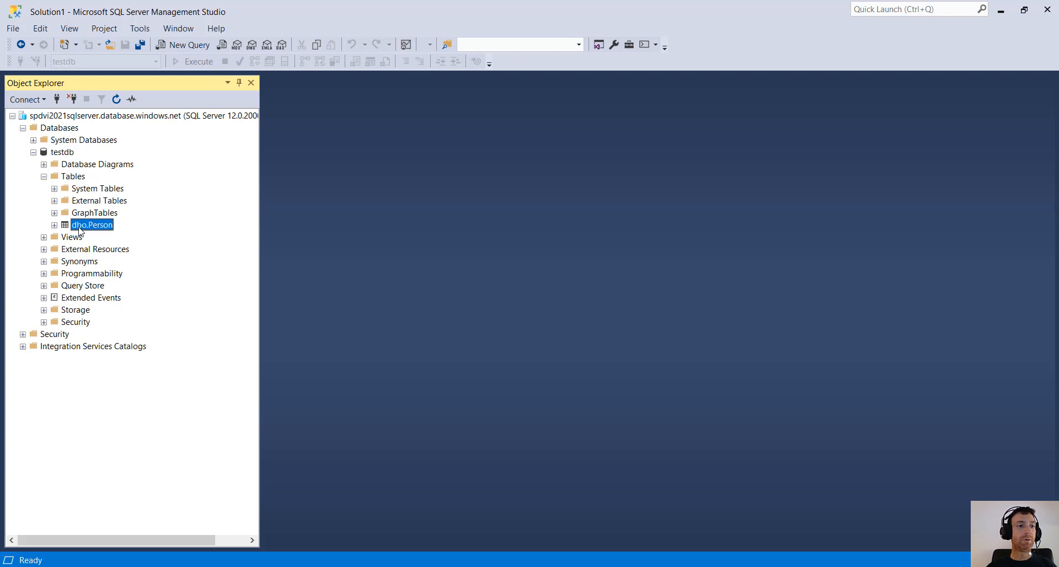
# - Open the dbo.Person table in the Edit Top 200 Rows grid
pyautogui.rightClick(81, 230)
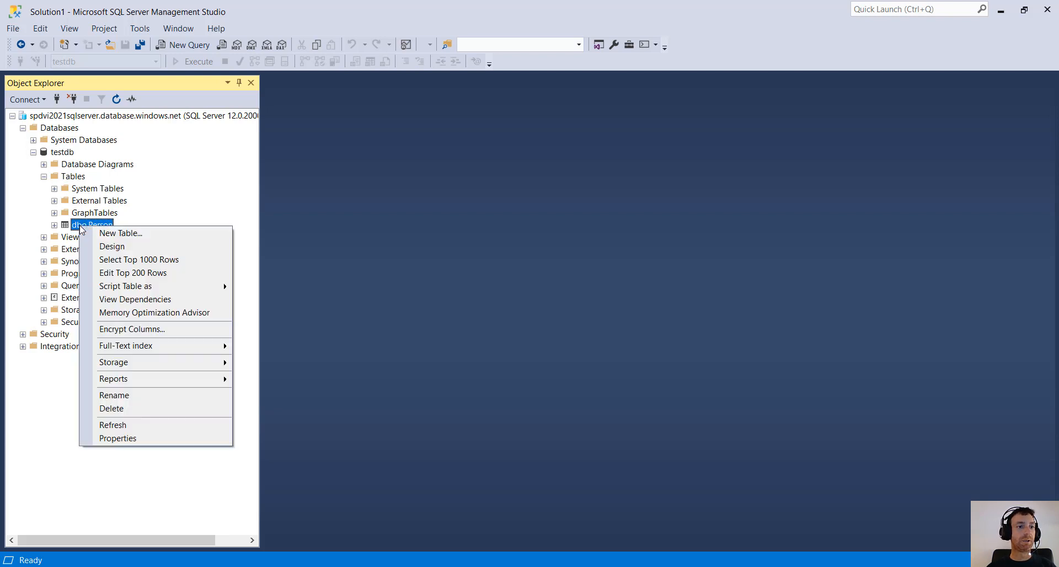
pyautogui.click(131, 263)
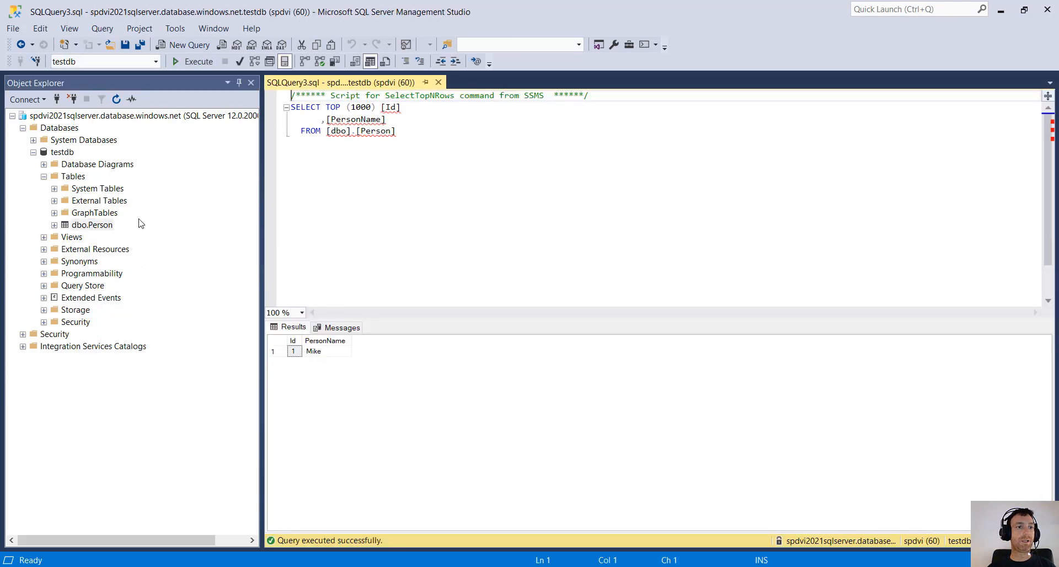
pyautogui.click(89, 228)
pyautogui.rightClick(88, 229)
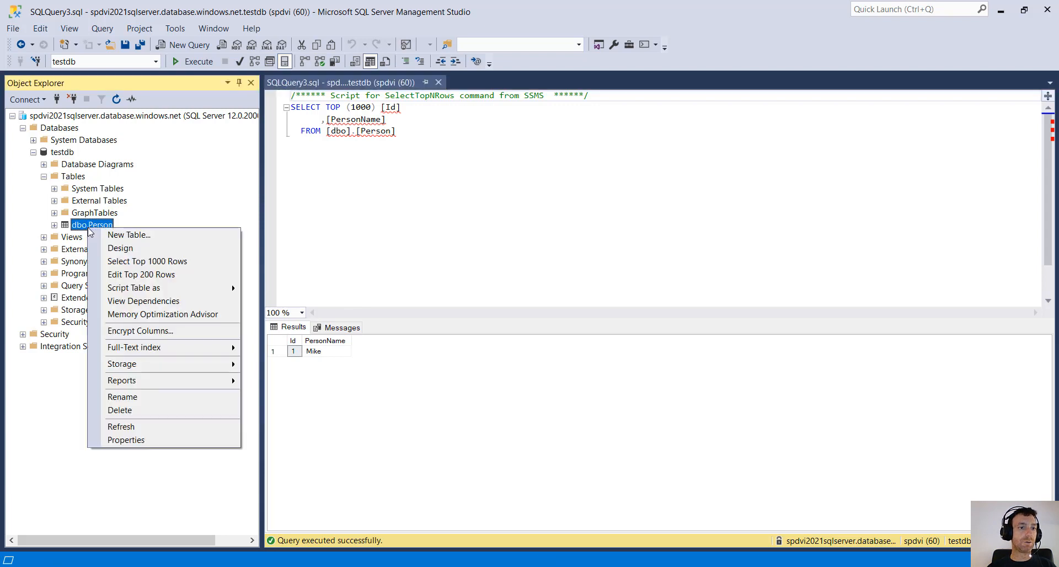
pyautogui.click(138, 274)
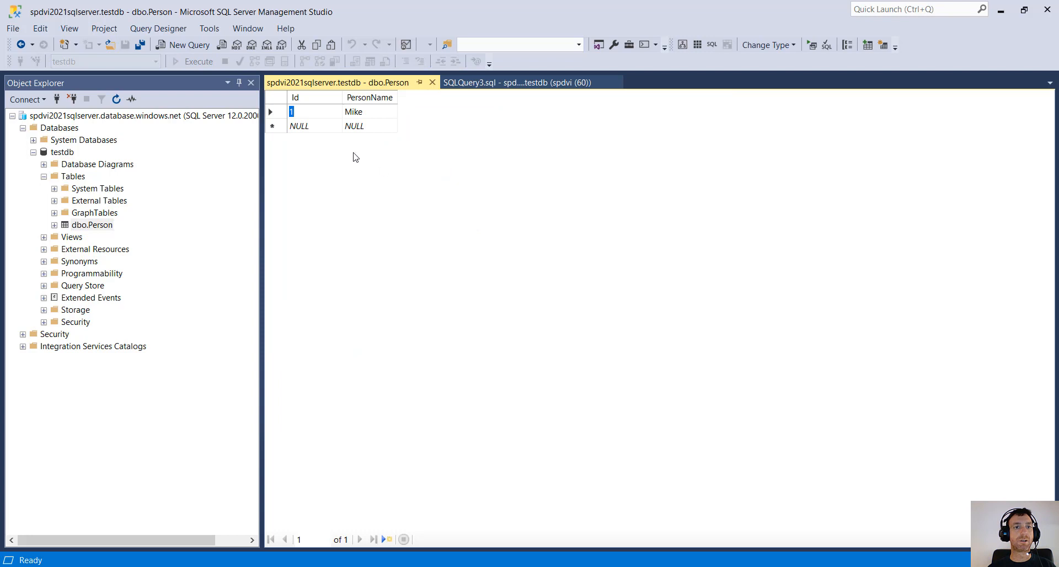
# - Add a row with Id 2 and PersonName Joan
pyautogui.click(316, 131)
pyautogui.write('2')
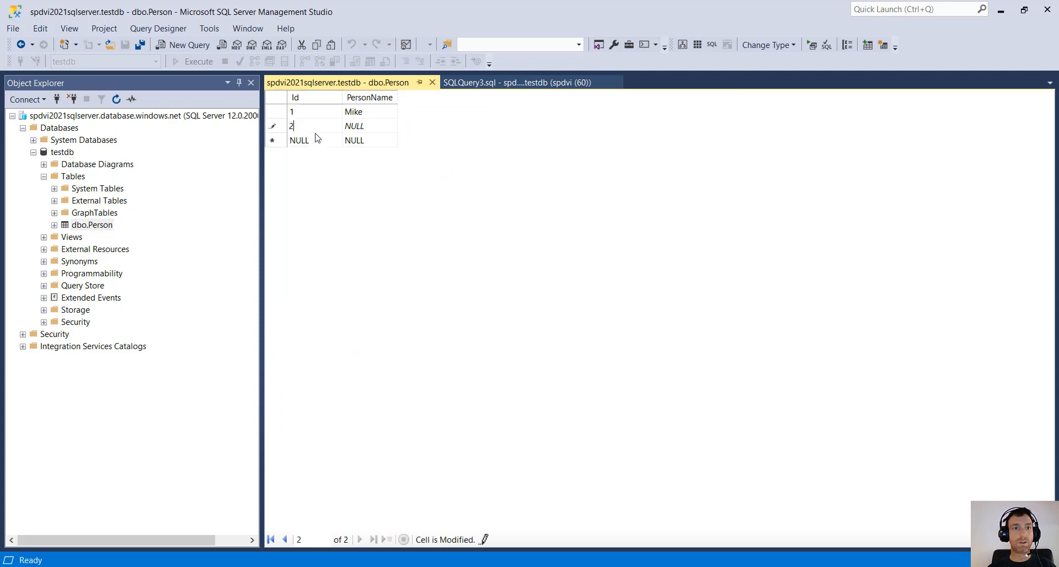
pyautogui.press('Tab')
pyautogui.write('Jo')
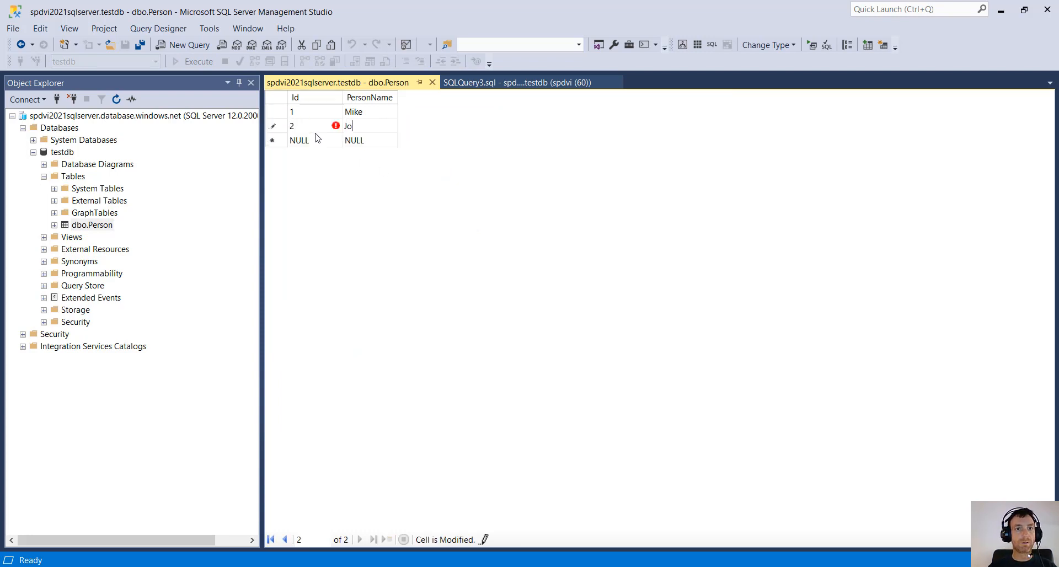
pyautogui.write('an')
pyautogui.press('BackSpace')
pyautogui.press('BackSpace')
pyautogui.press('BackSpace')
pyautogui.press('BackSpace')
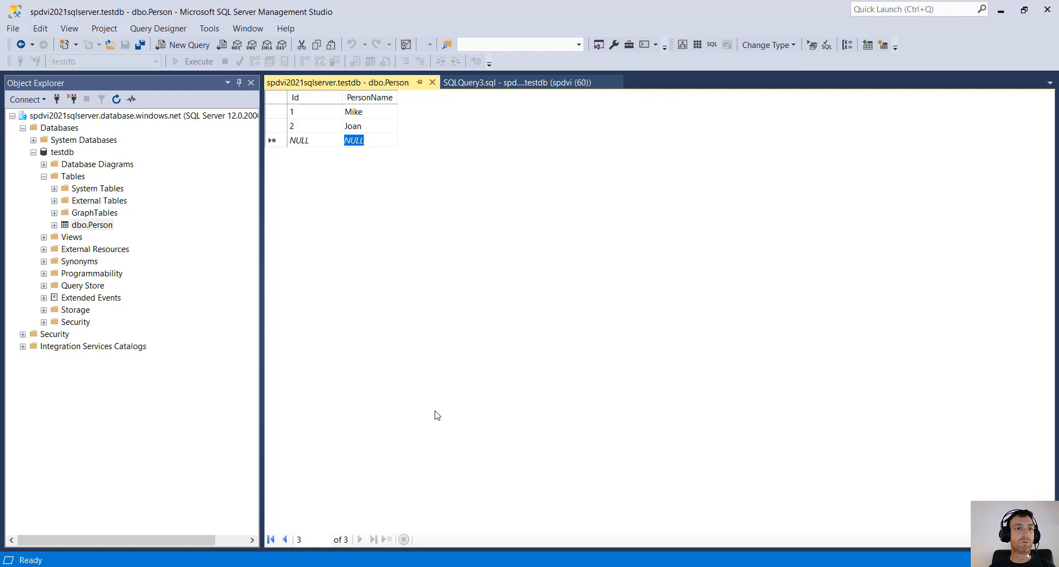
# - Start a new table from testdb's Tables folder
pyautogui.click(71, 178)
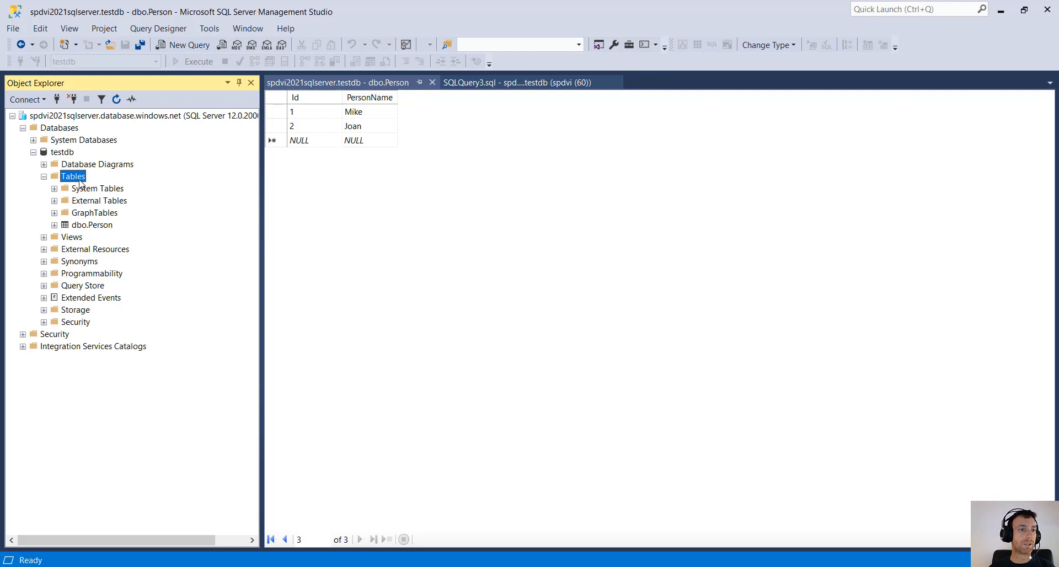
pyautogui.rightClick(80, 180)
pyautogui.moveTo(141, 194)
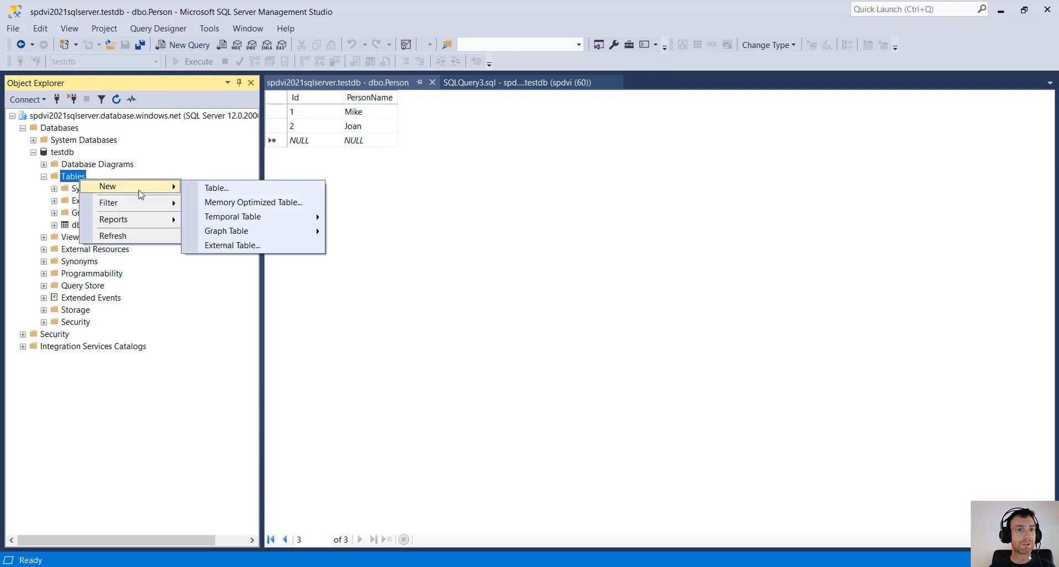
pyautogui.click(251, 191)
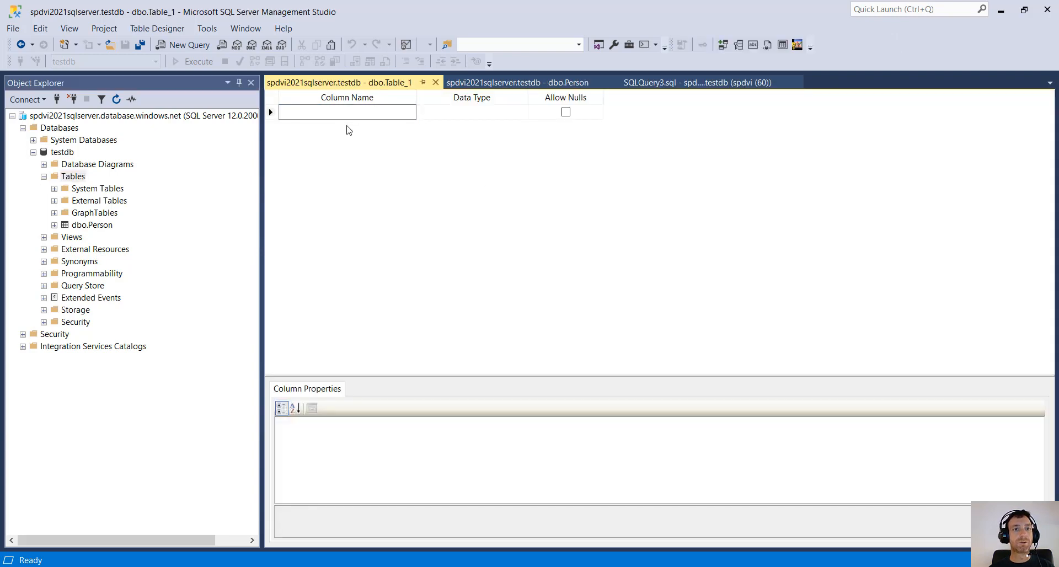
# - Add an Id int column that disallows nulls and make it the primary key
pyautogui.click(332, 117)
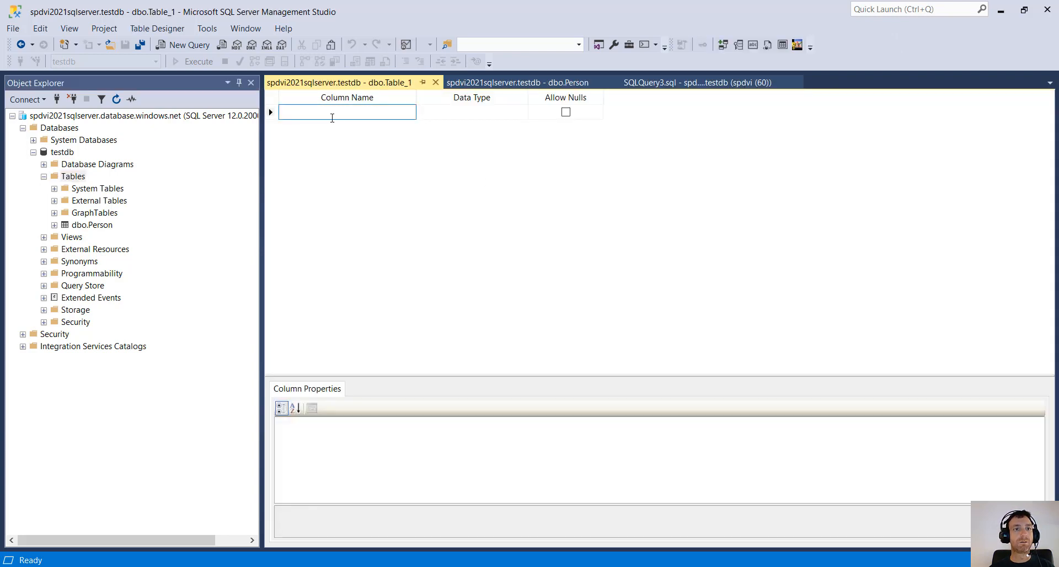
pyautogui.write('Id')
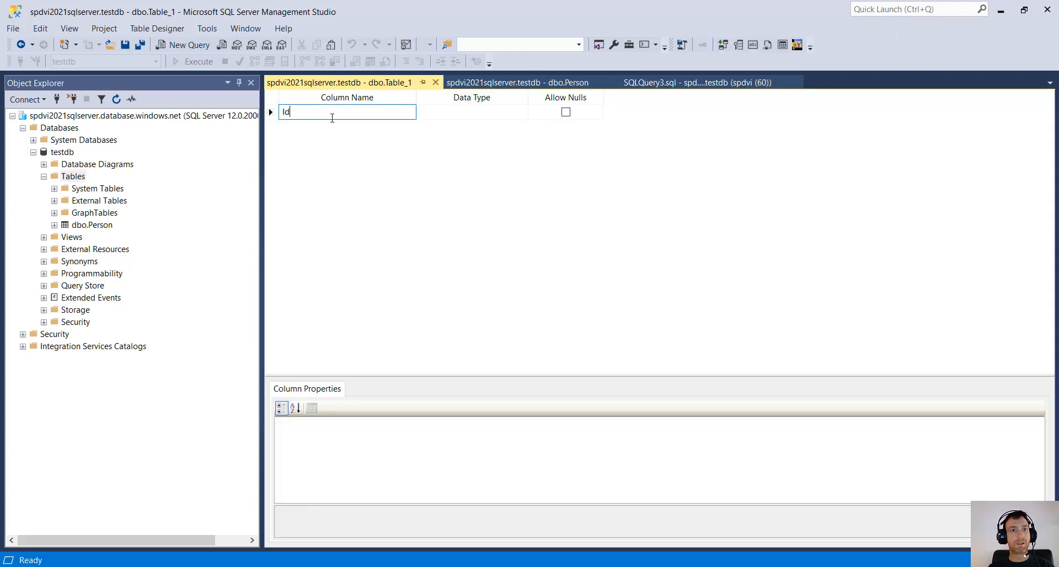
pyautogui.press('Tab')
pyautogui.write('int')
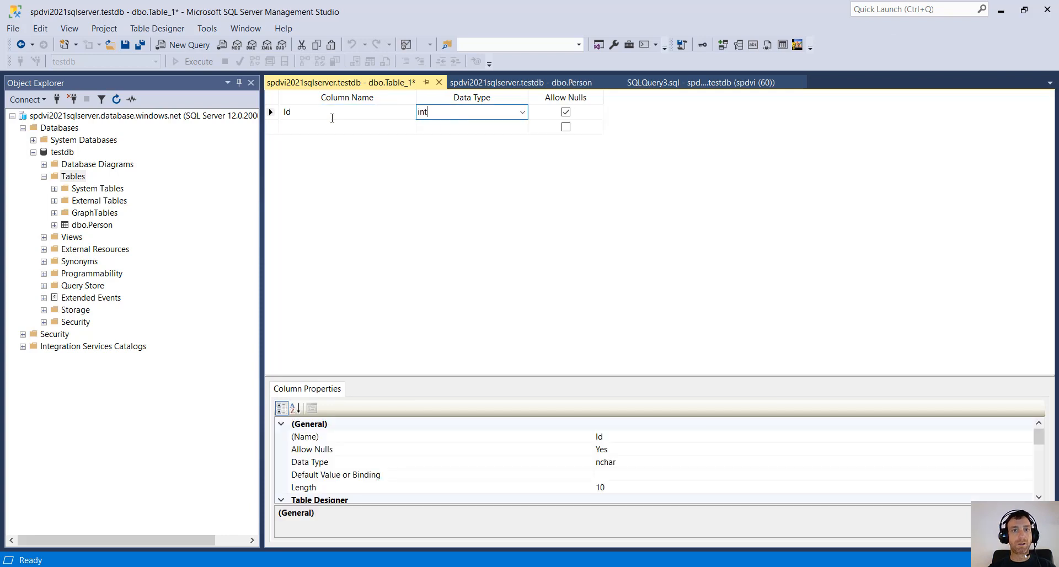
pyautogui.press('Tab')
pyautogui.press('space')
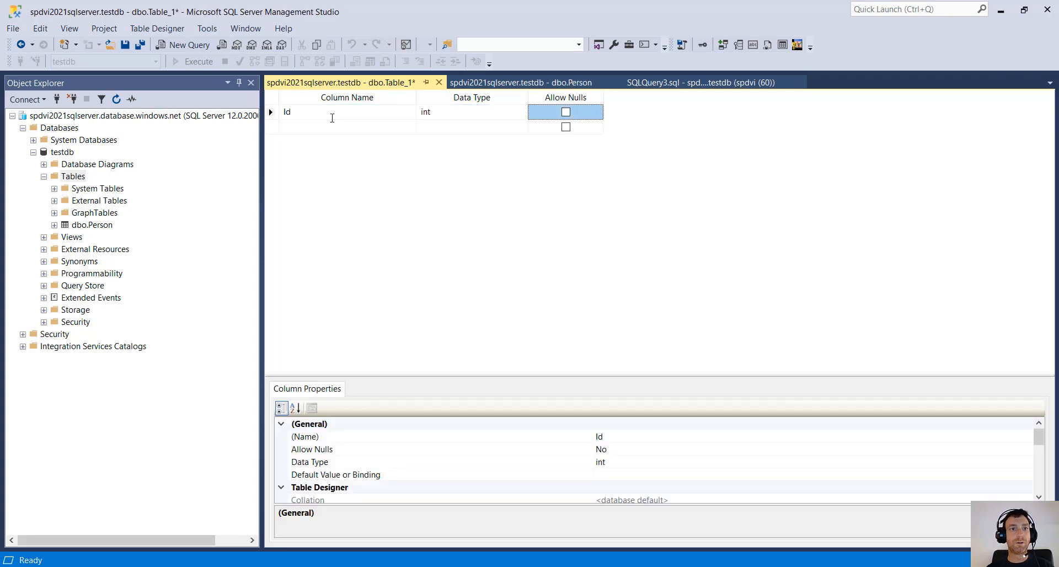
pyautogui.rightClick(274, 119)
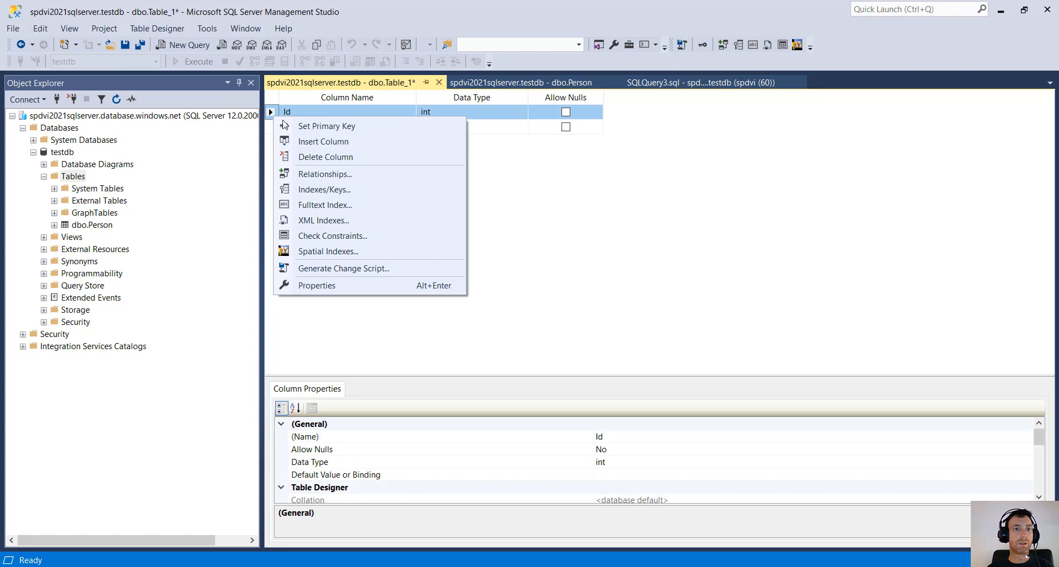
pyautogui.click(303, 130)
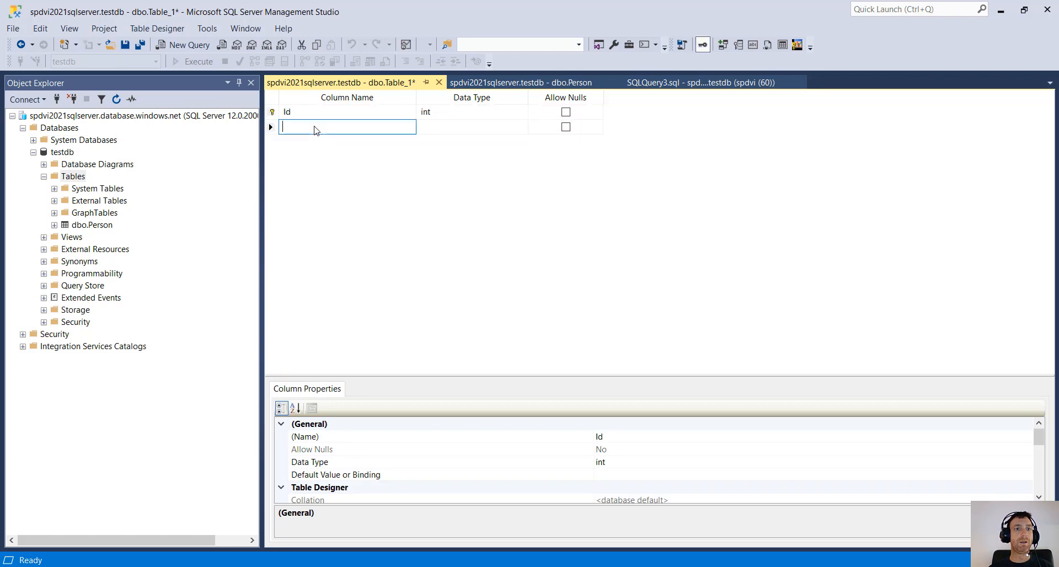
# - Add a GameName column of type nvarchar(50) that disallows nulls
pyautogui.click(316, 128)
pyautogui.write('G')
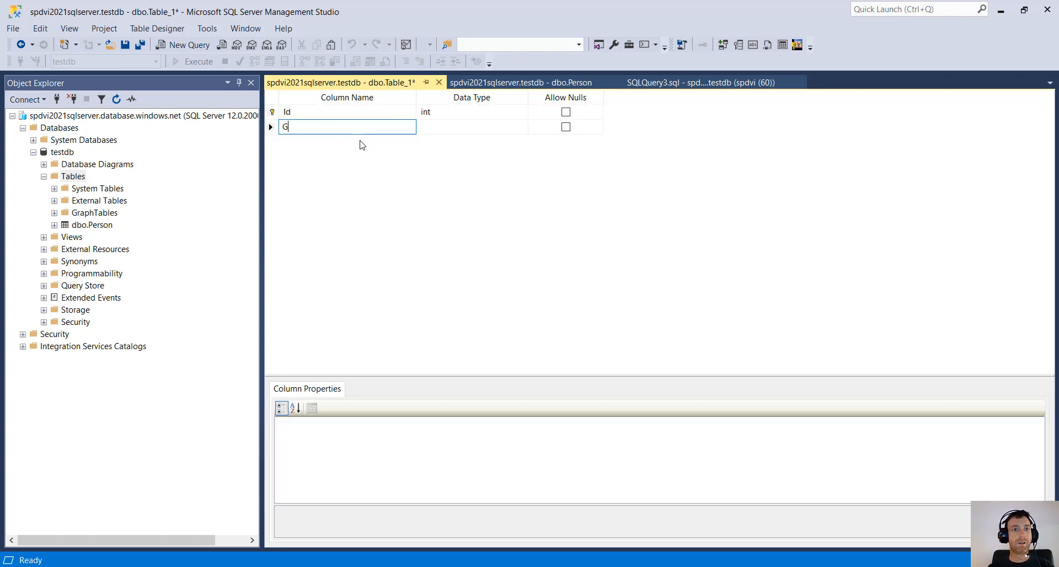
pyautogui.write('ameName')
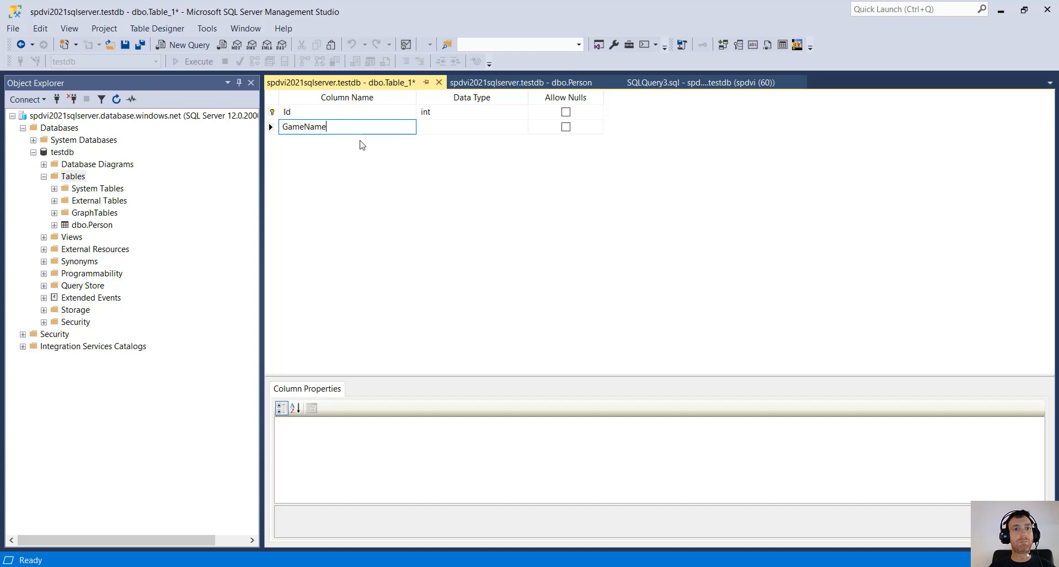
pyautogui.press('Tab')
pyautogui.write('nvarchar')
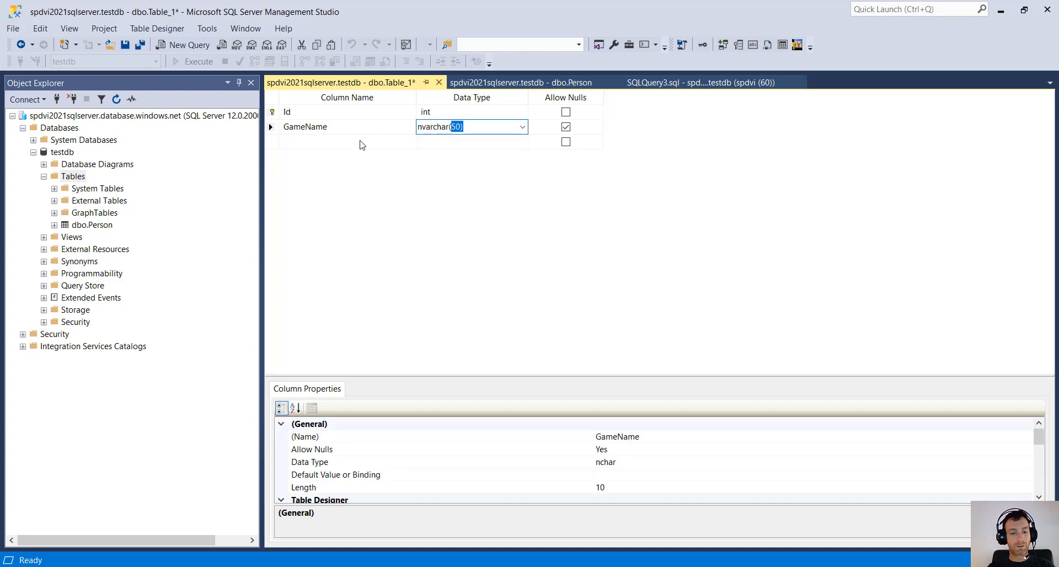
pyautogui.press('End')
pyautogui.press('BackSpace')
pyautogui.press('BackSpace')
pyautogui.press('BackSpace')
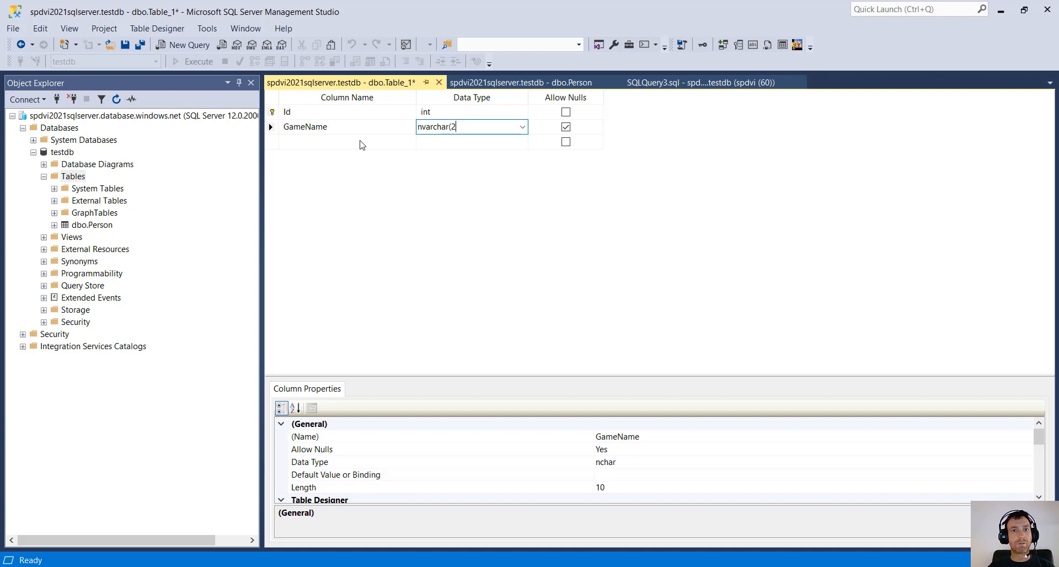
pyautogui.write('50)')
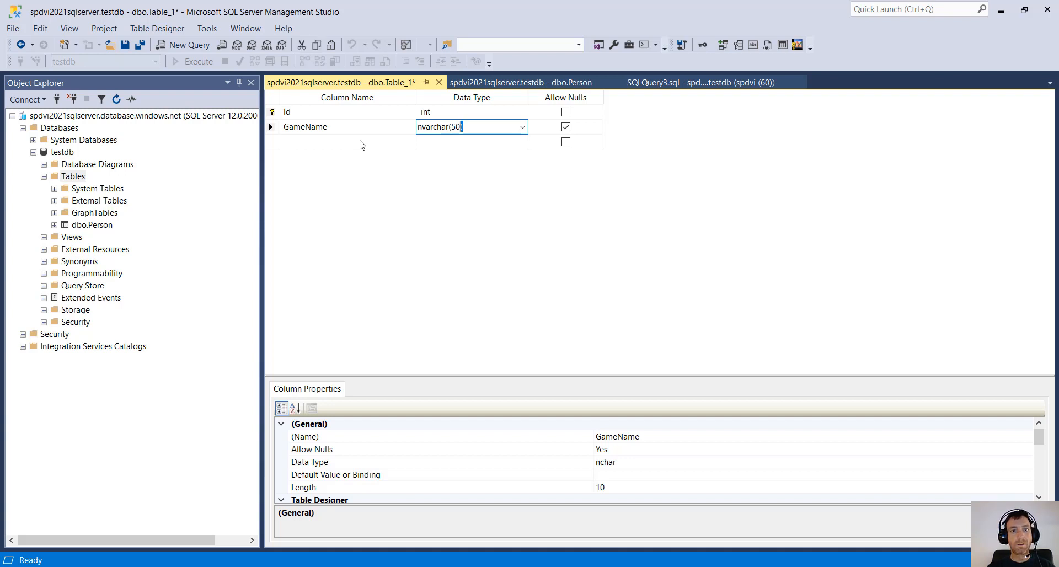
pyautogui.press('Tab')
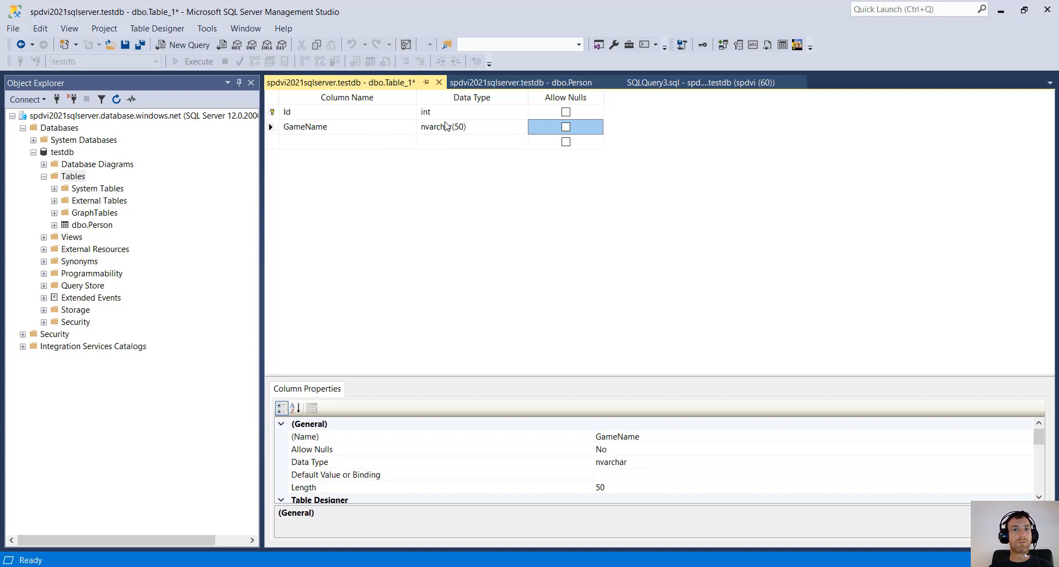
pyautogui.click(382, 128)
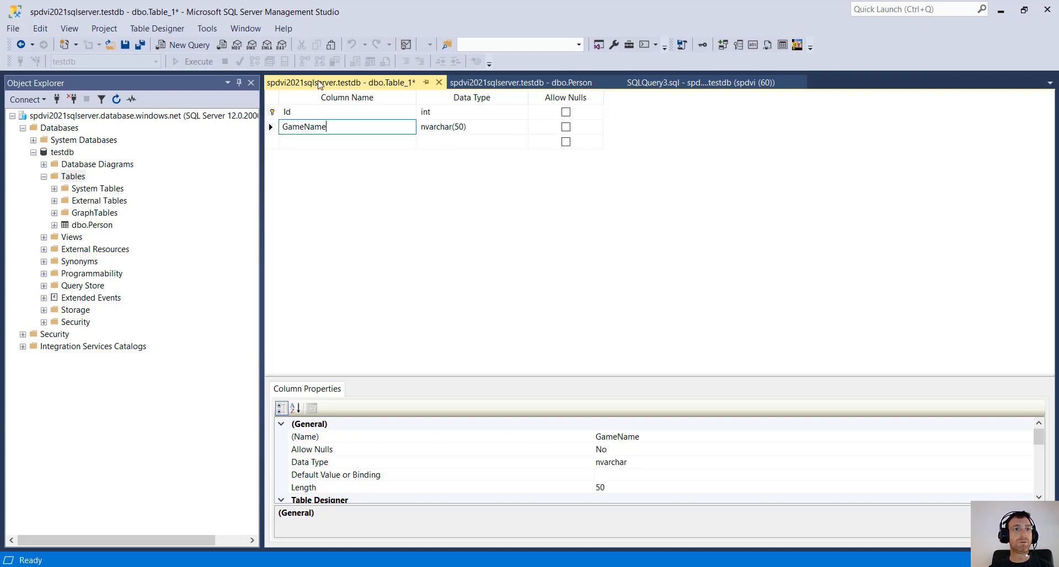
pyautogui.click(139, 45)
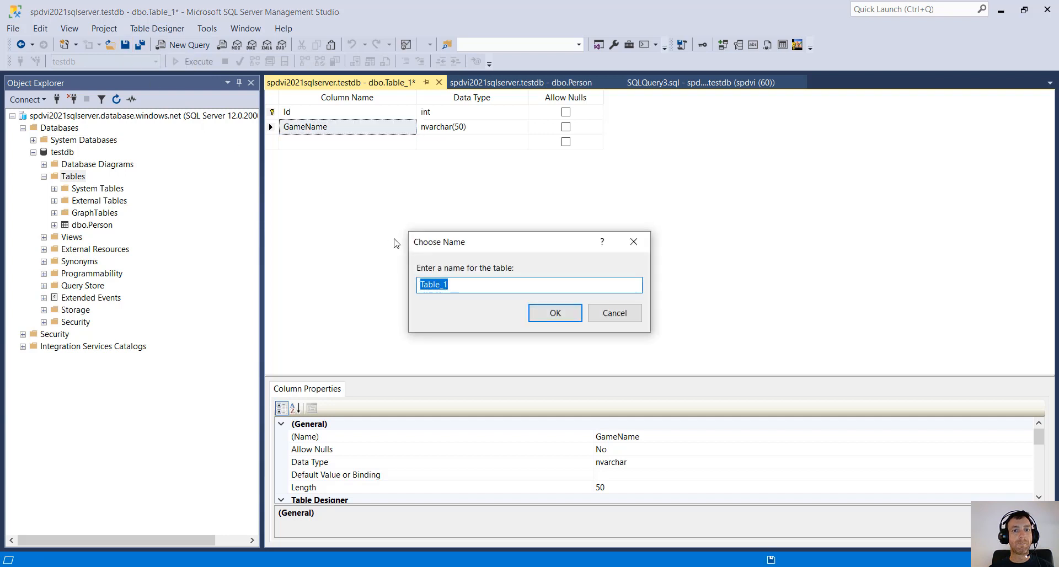
# - Save the table as Games and refresh testdb's Tables list
pyautogui.write('Games')
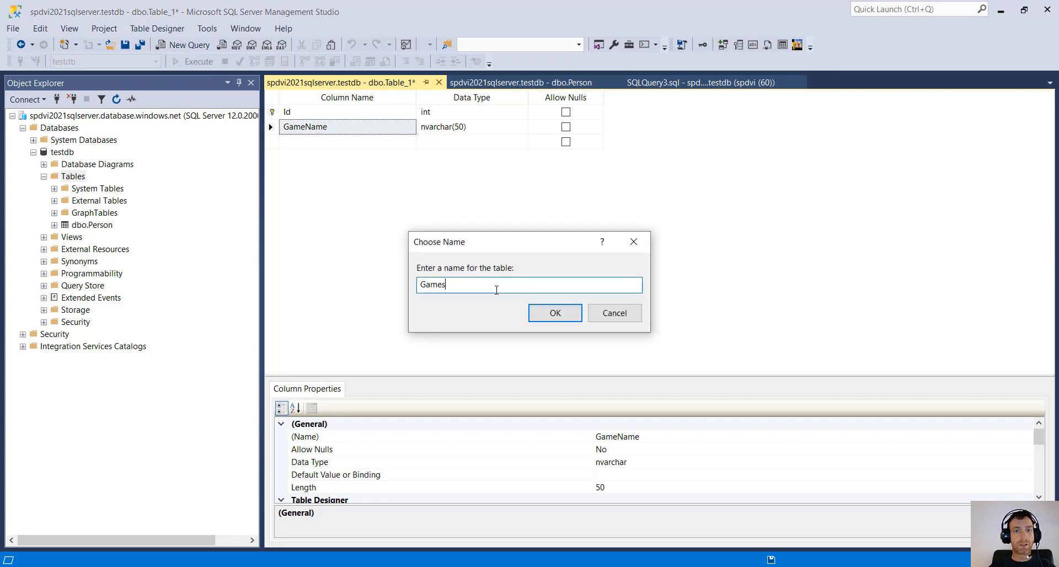
pyautogui.click(557, 313)
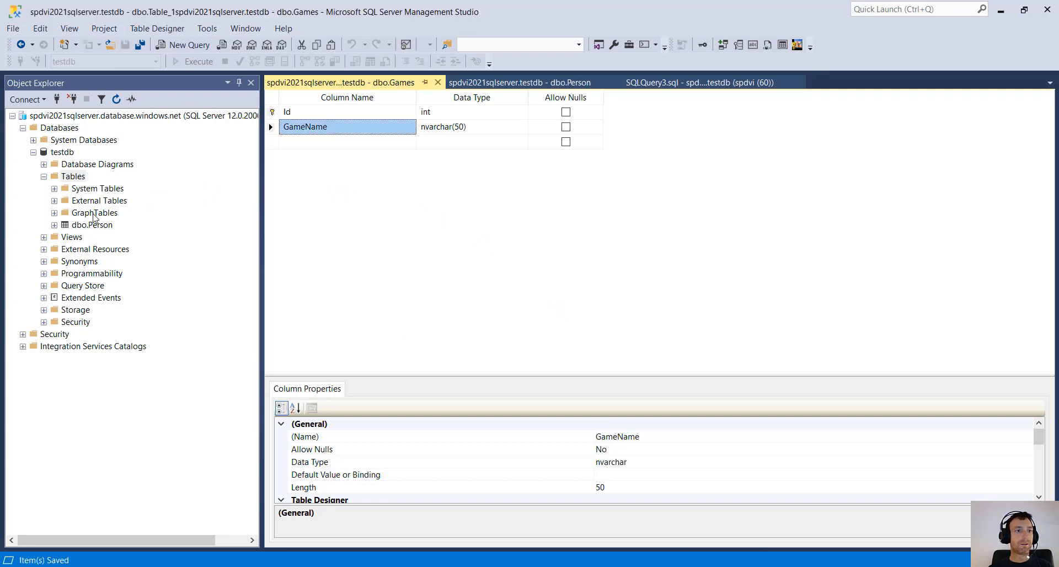
pyautogui.click(73, 176)
pyautogui.click(117, 100)
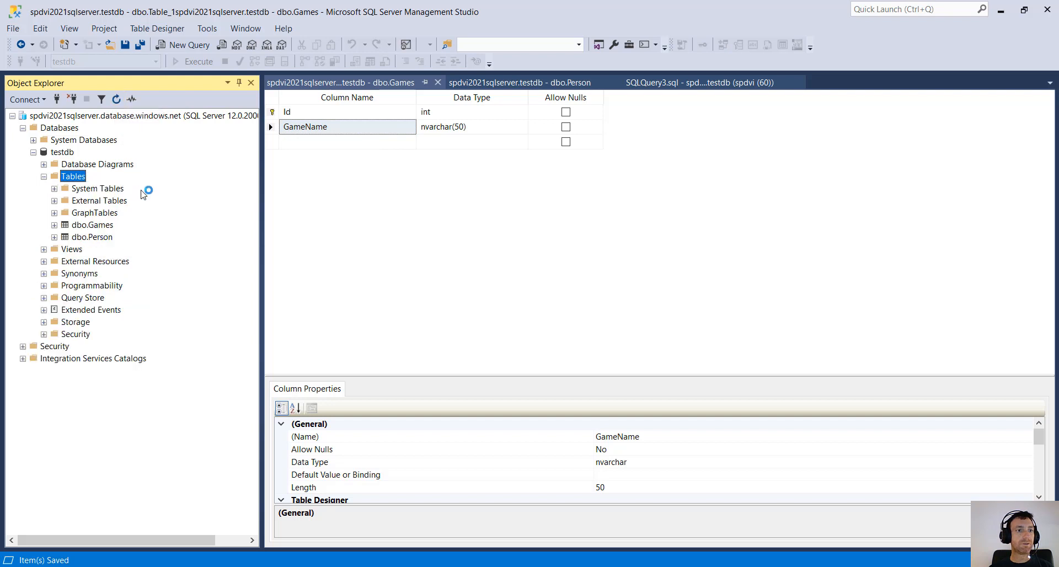
# - Select the new dbo.Games table and view its actions before returning to the designer
pyautogui.click(106, 238)
pyautogui.click(109, 226)
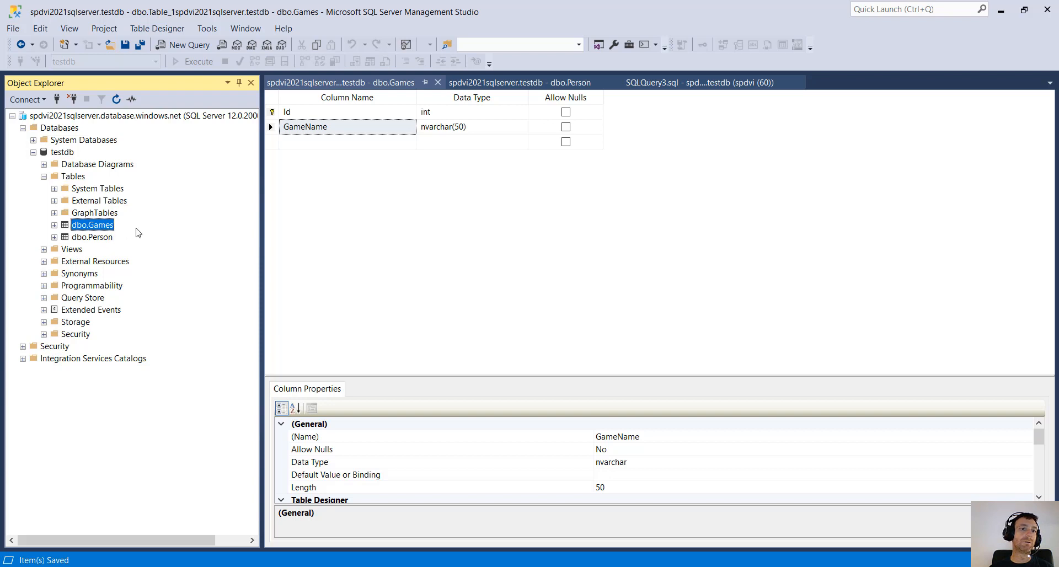
pyautogui.rightClick(106, 226)
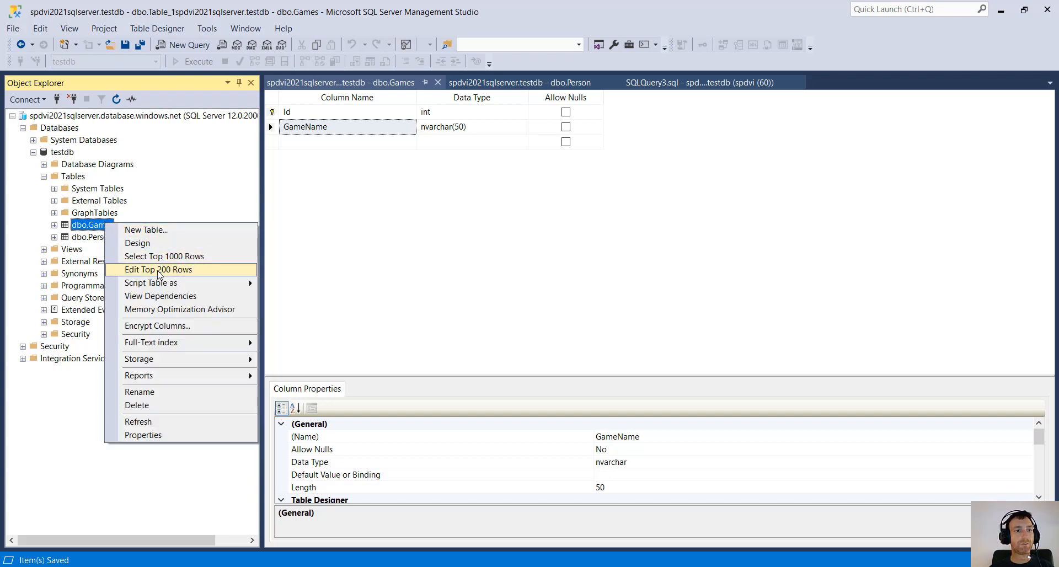
pyautogui.press('Escape')
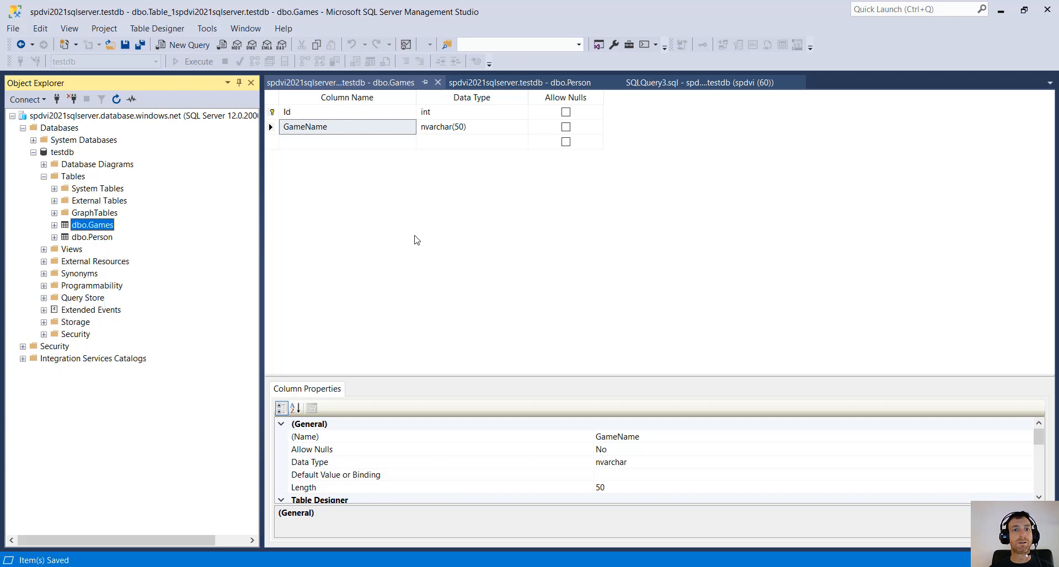
pyautogui.click(417, 240)
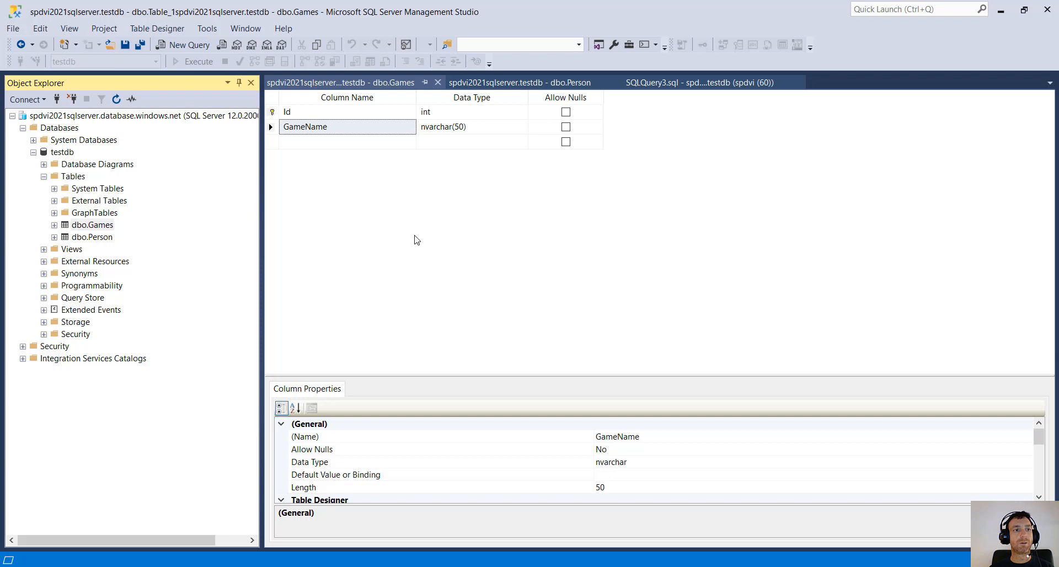
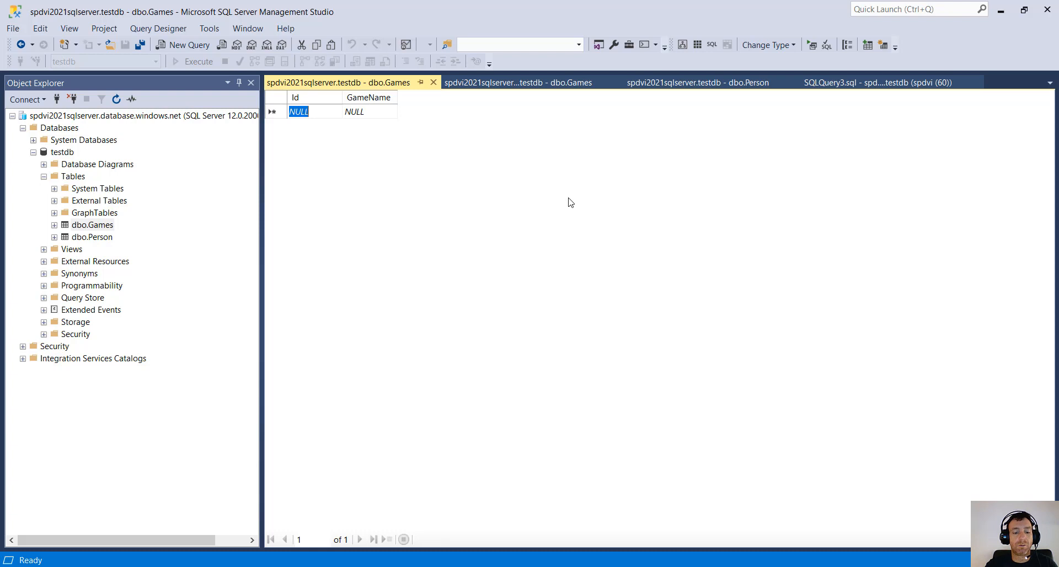
# - Enter rows Id 1 'Poker' and Id 2 'Chess' into dbo.Games, then refresh the Tables folder
pyautogui.write('1')
pyautogui.press('Tab')
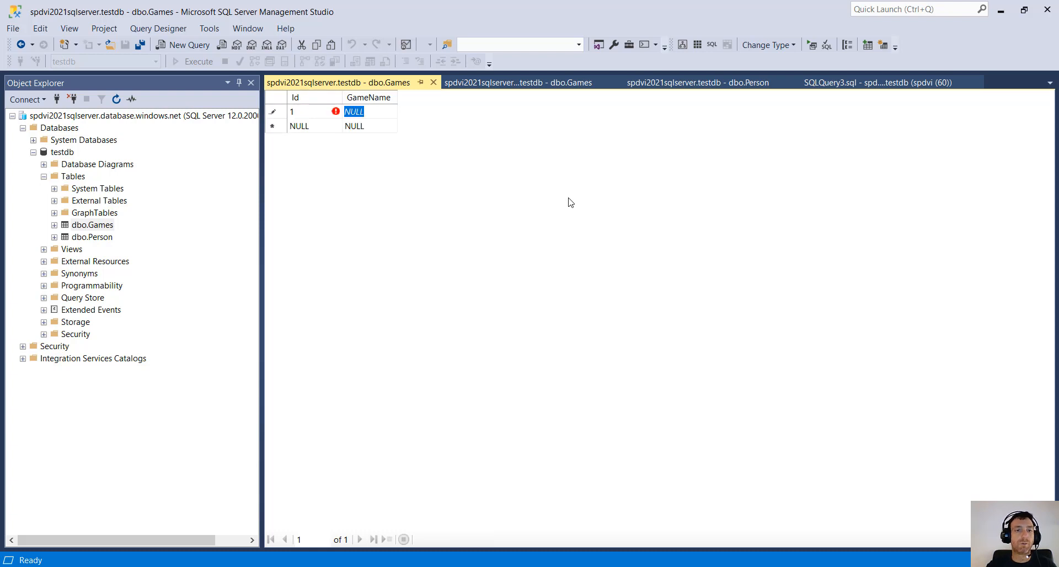
pyautogui.write('Poker')
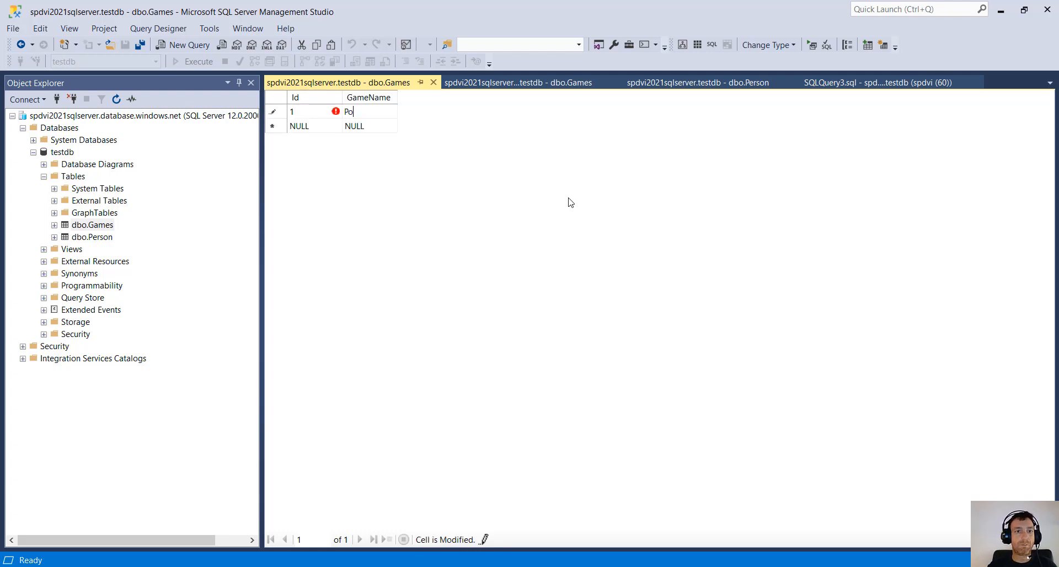
pyautogui.press('Return')
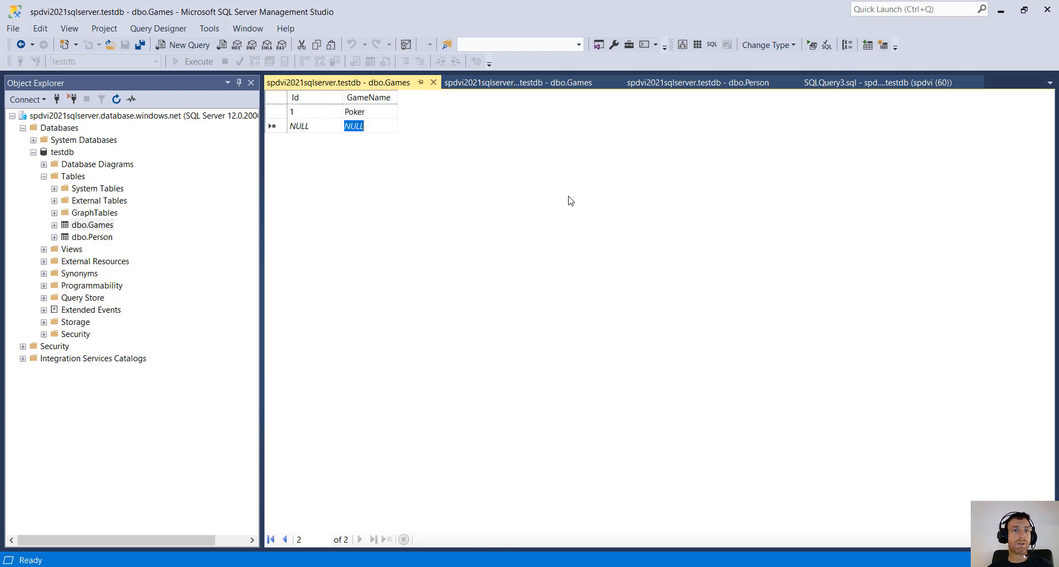
pyautogui.click(313, 126)
pyautogui.write('2')
pyautogui.press('Tab')
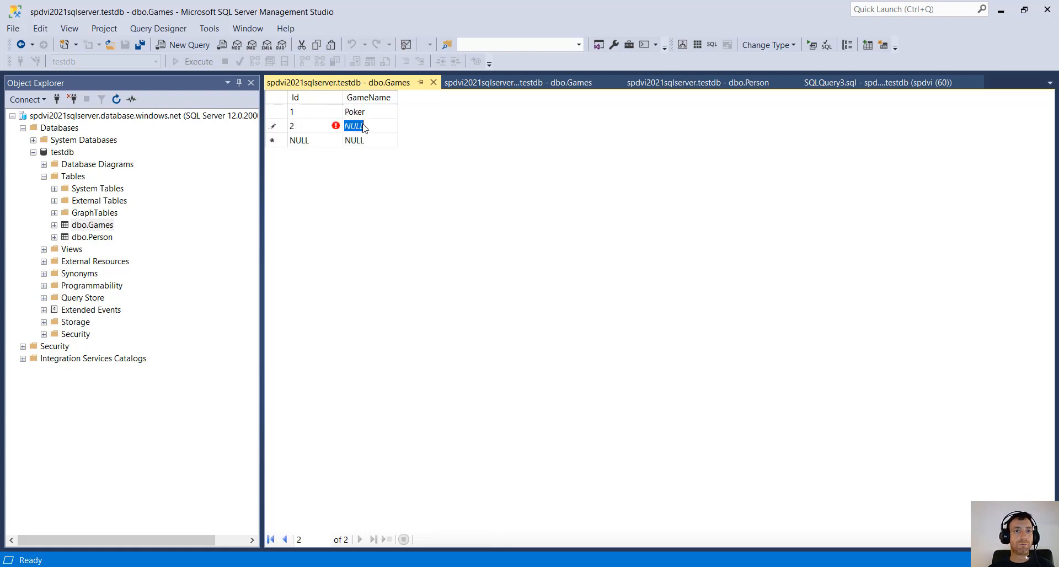
pyautogui.write('Chess')
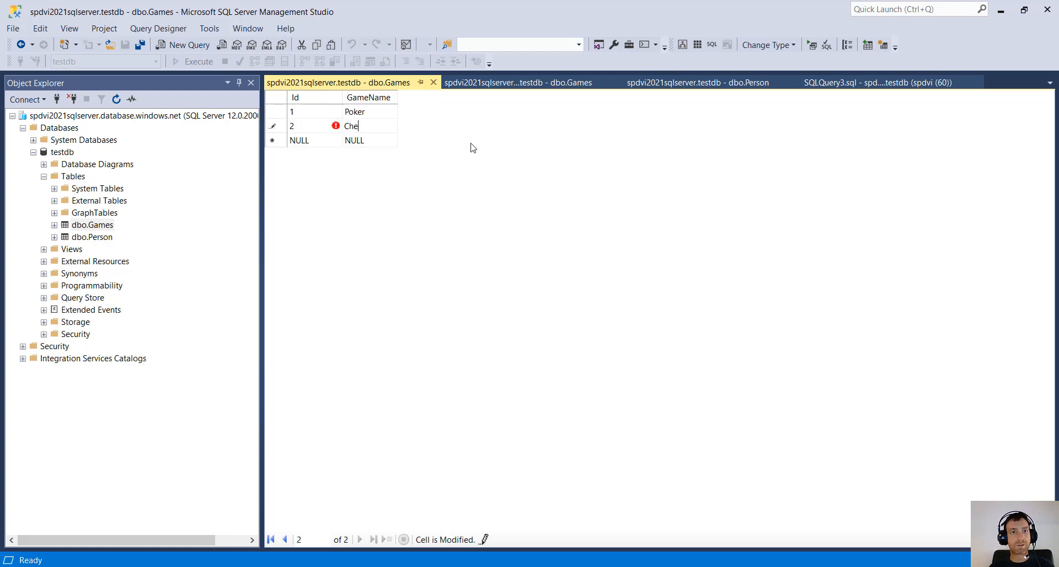
pyautogui.press('Return')
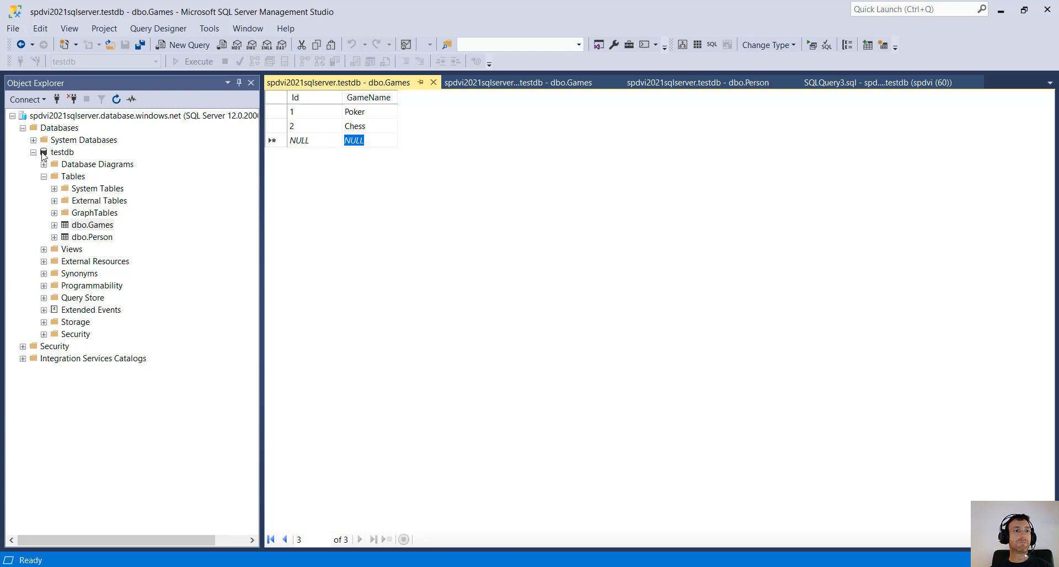
pyautogui.click(43, 177)
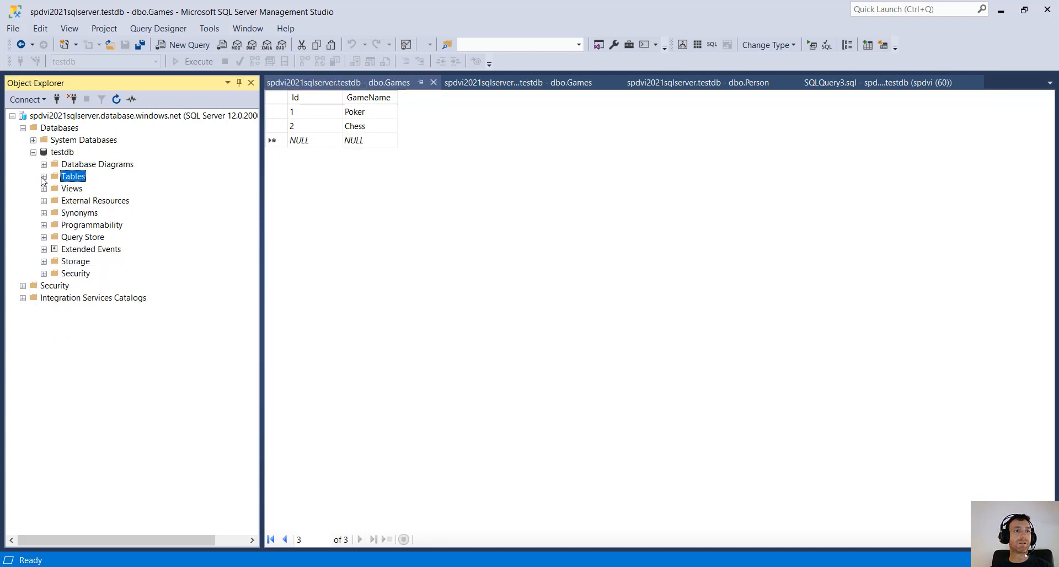
pyautogui.click(43, 177)
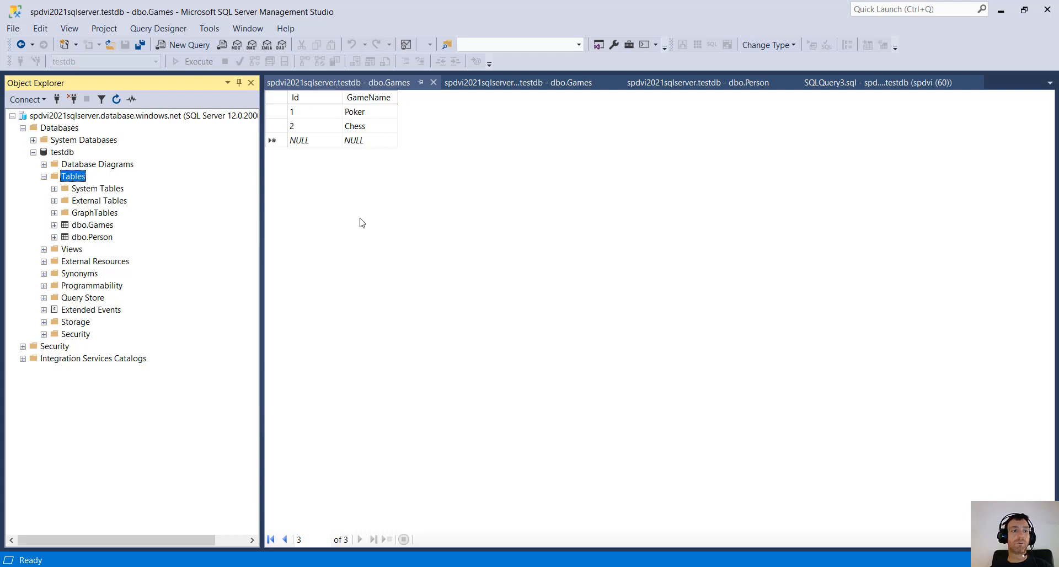
# - Sign in to the Azure testdb query editor with the login password
pyautogui.hotkey('alt', 'Tab')
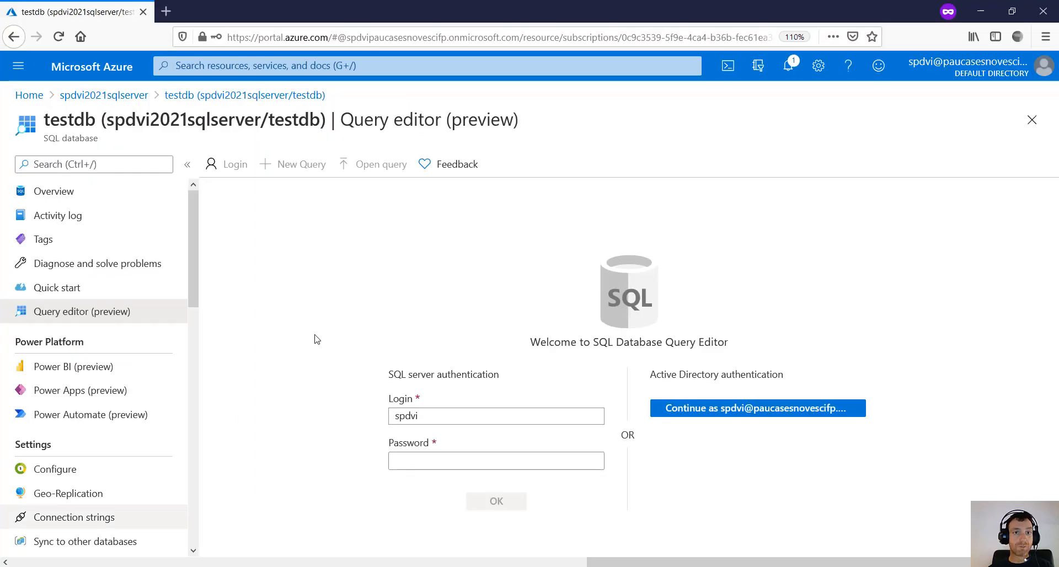
pyautogui.click(429, 458)
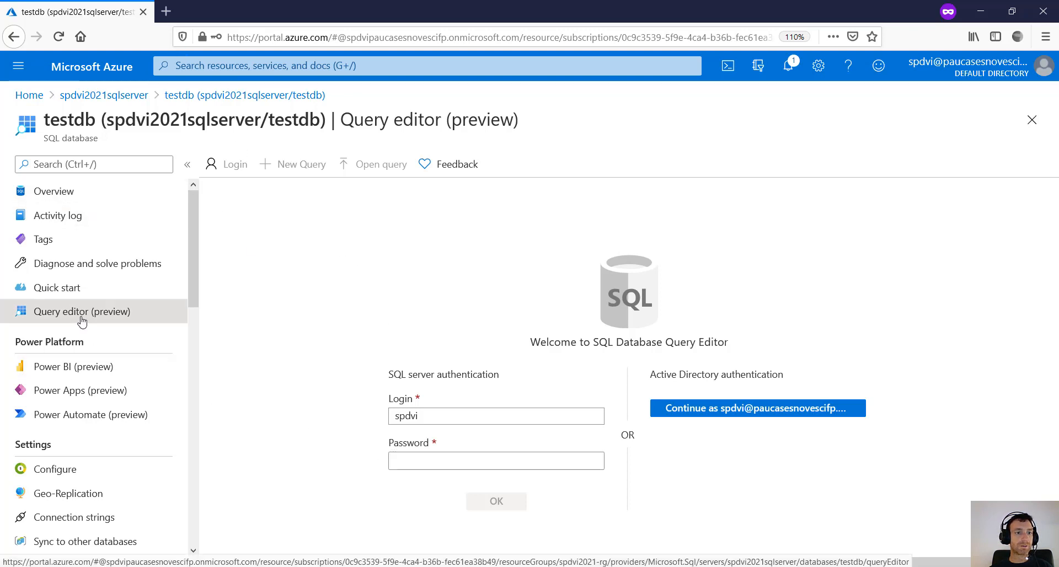
pyautogui.click(415, 466)
pyautogui.write('•••')
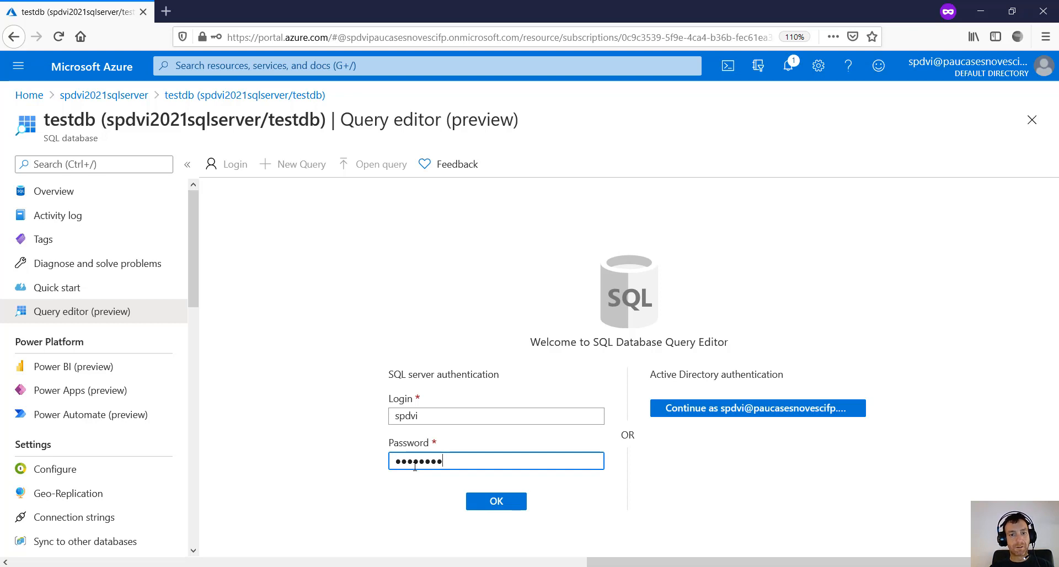
pyautogui.click(497, 501)
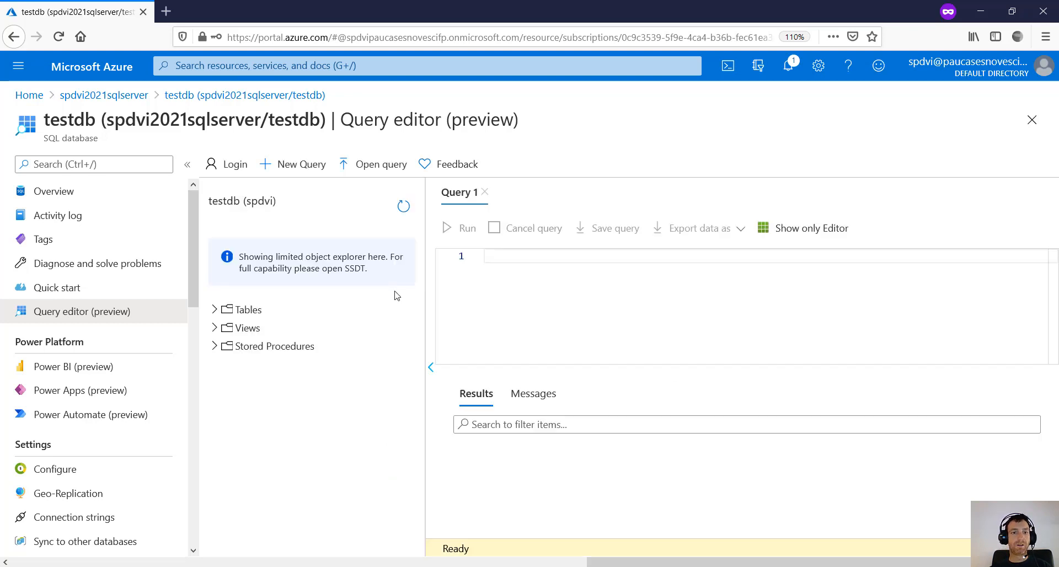
# - Run Select Top 1000 Rows on dbo.Games, returning Poker and Chess
pyautogui.click(215, 310)
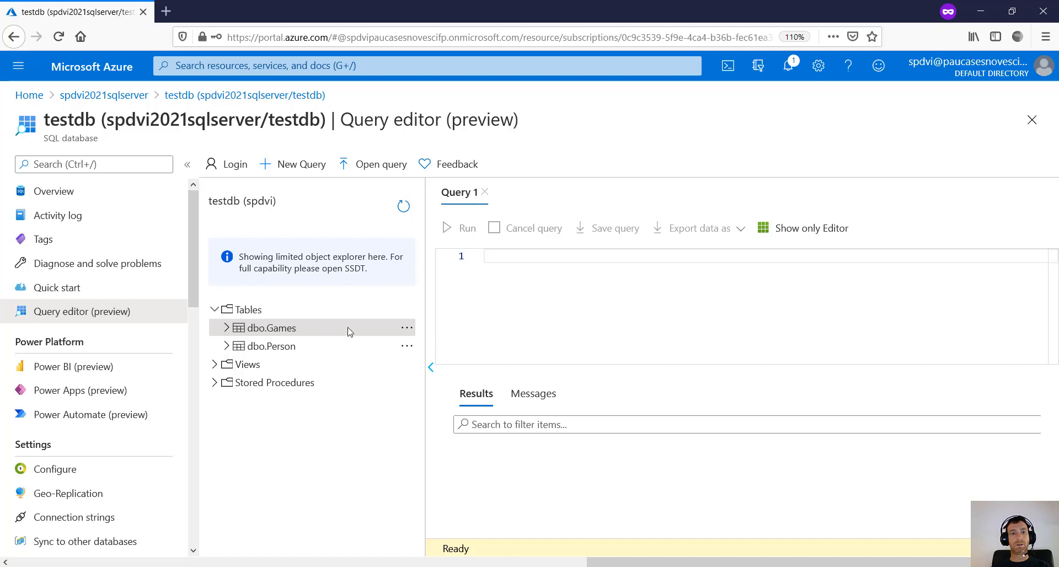
pyautogui.click(407, 328)
pyautogui.click(433, 343)
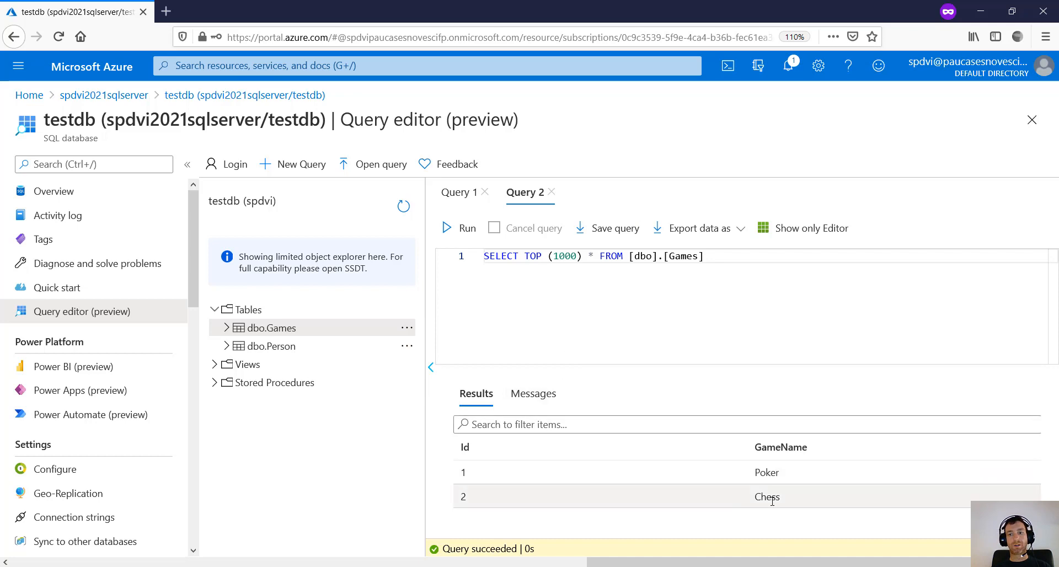
pyautogui.click(980, 11)
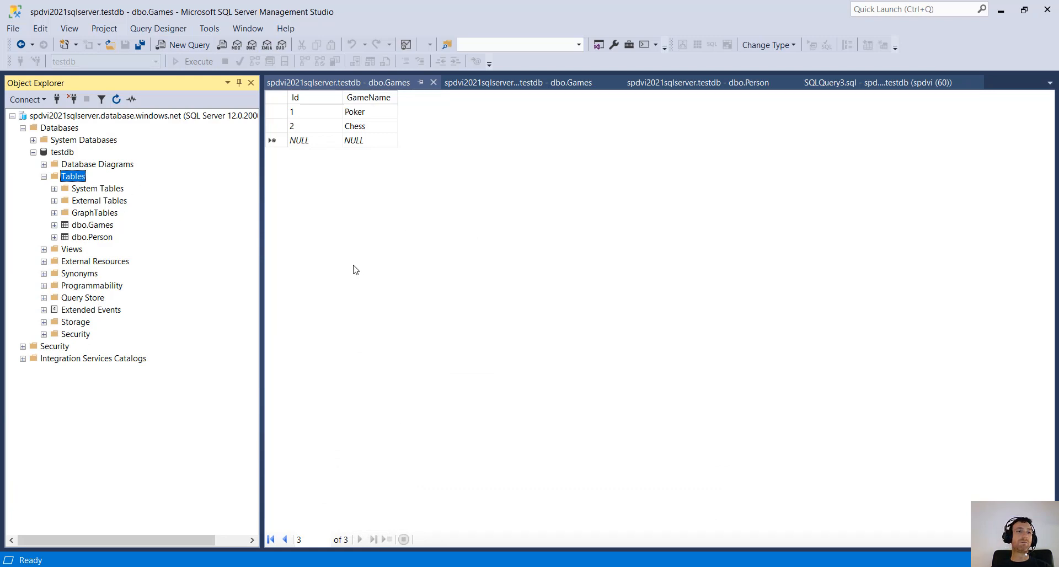
# - Collapse the Azure server tree and close all open documents
pyautogui.click(57, 117)
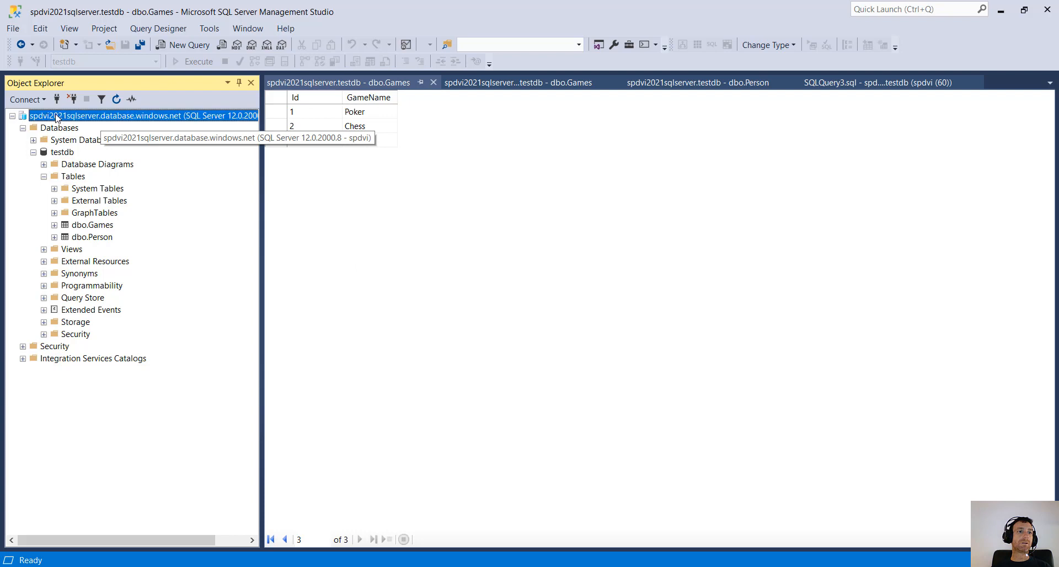
pyautogui.click(33, 153)
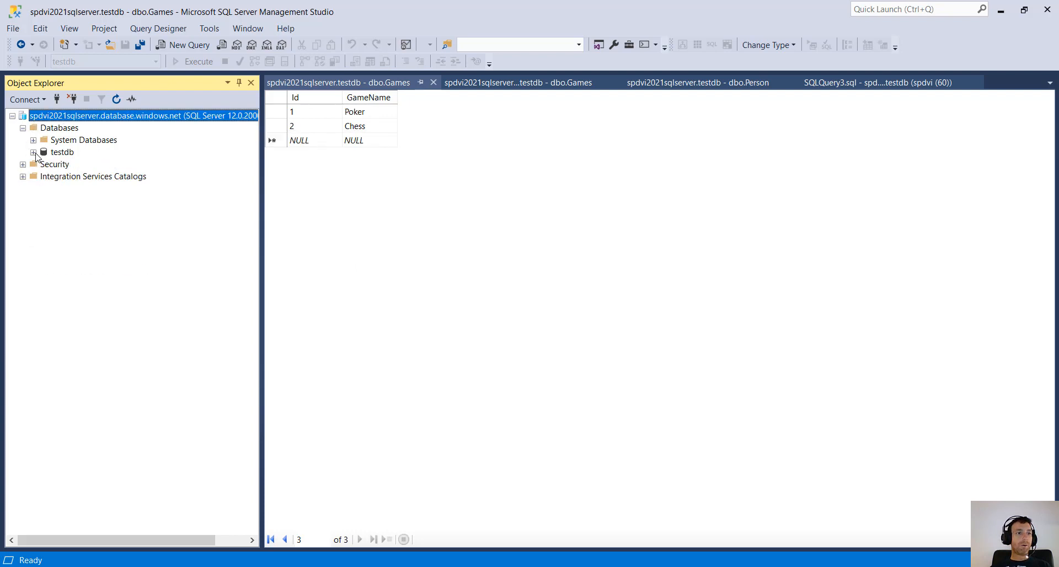
pyautogui.click(12, 116)
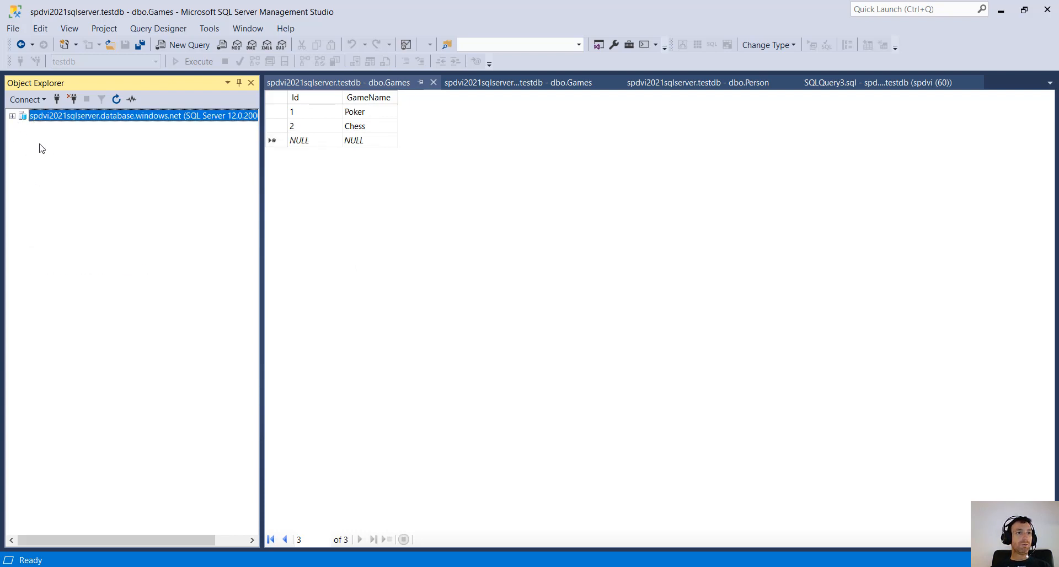
pyautogui.click(507, 203)
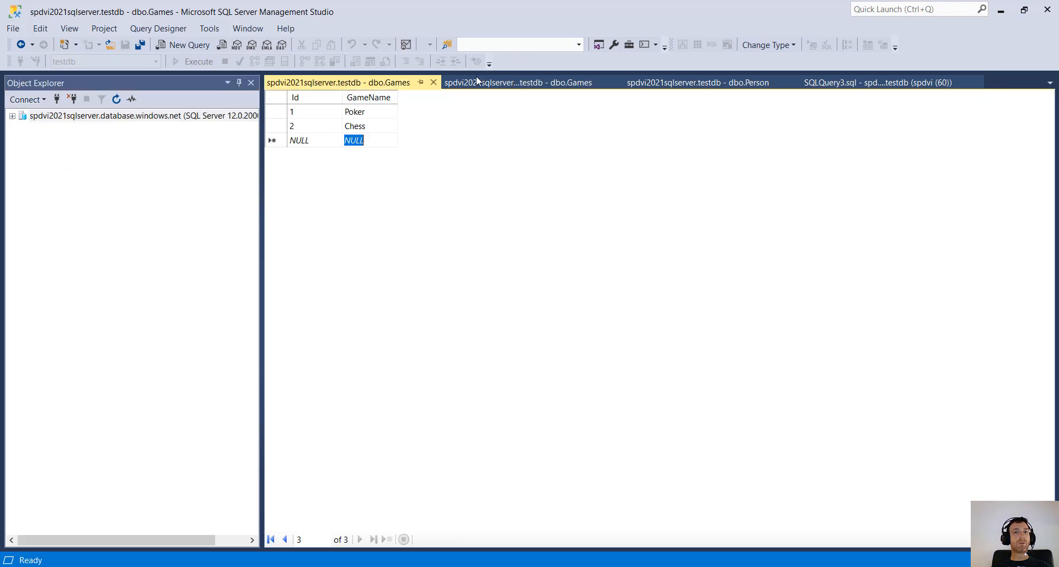
pyautogui.rightClick(399, 84)
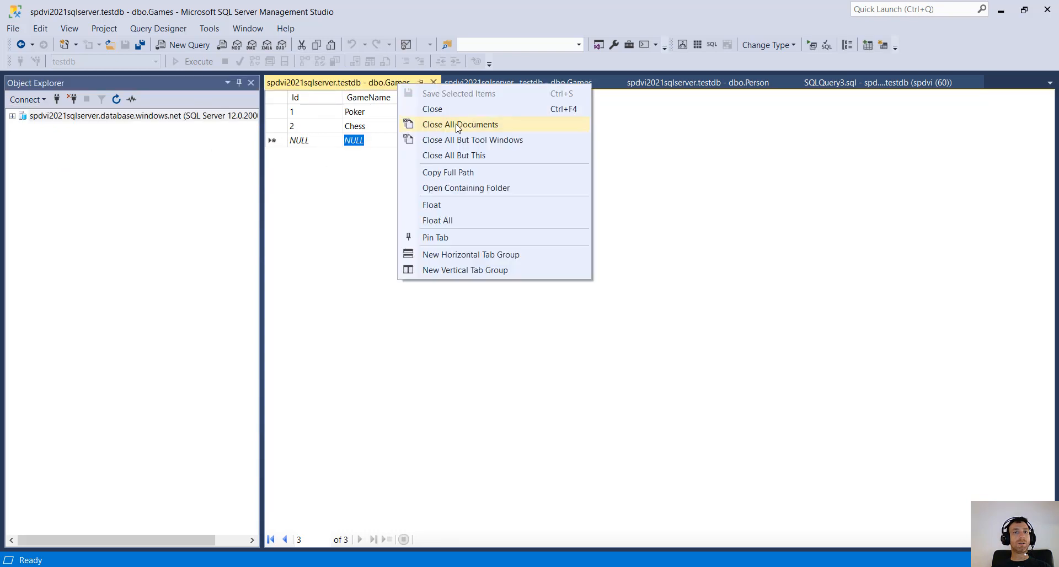
pyautogui.click(457, 126)
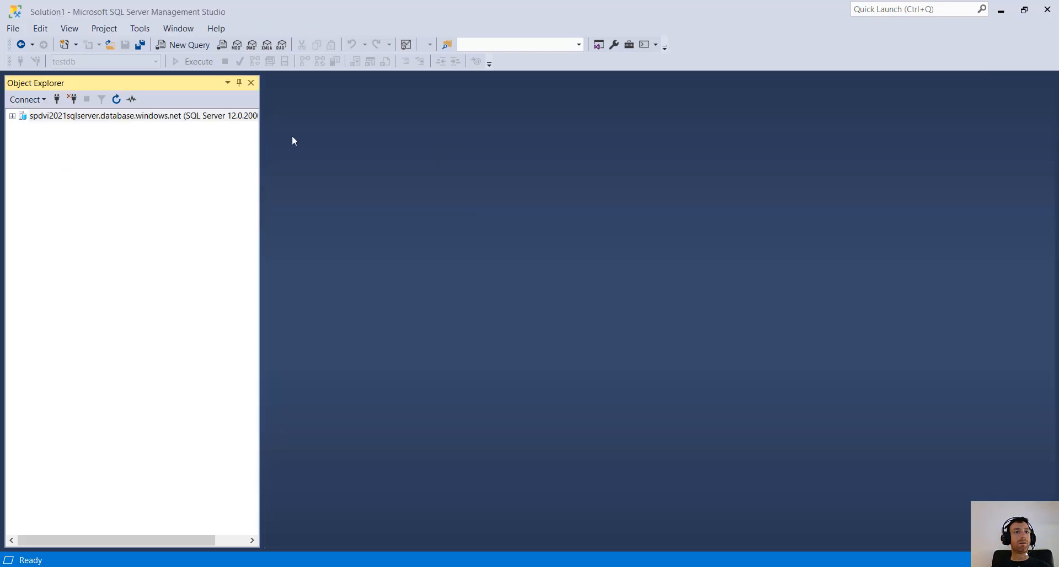
# - Connect to the (localdb)\MSSQLLocalDB Database Engine with Windows Authentication
pyautogui.click(44, 100)
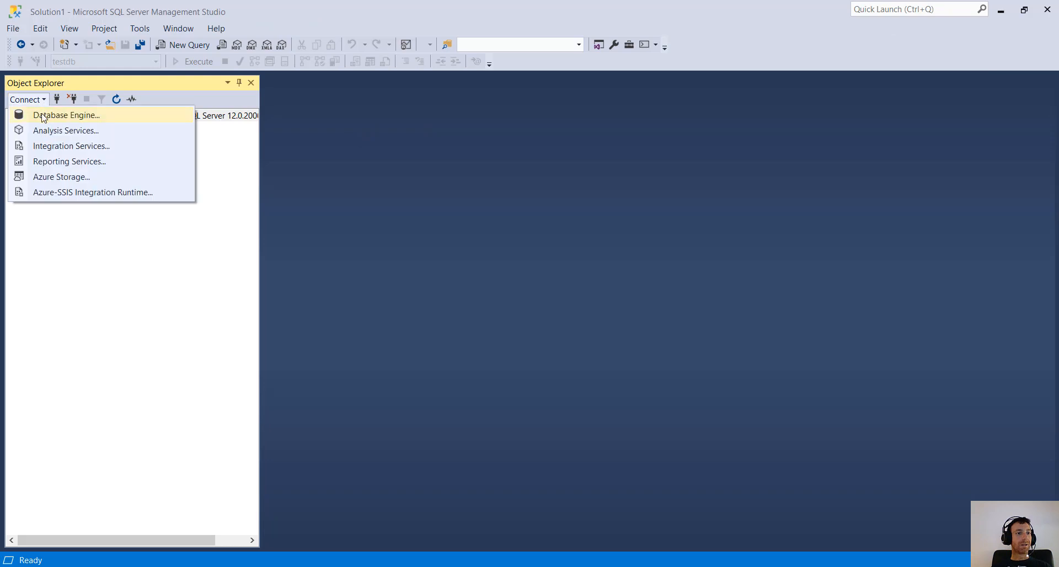
pyautogui.click(43, 118)
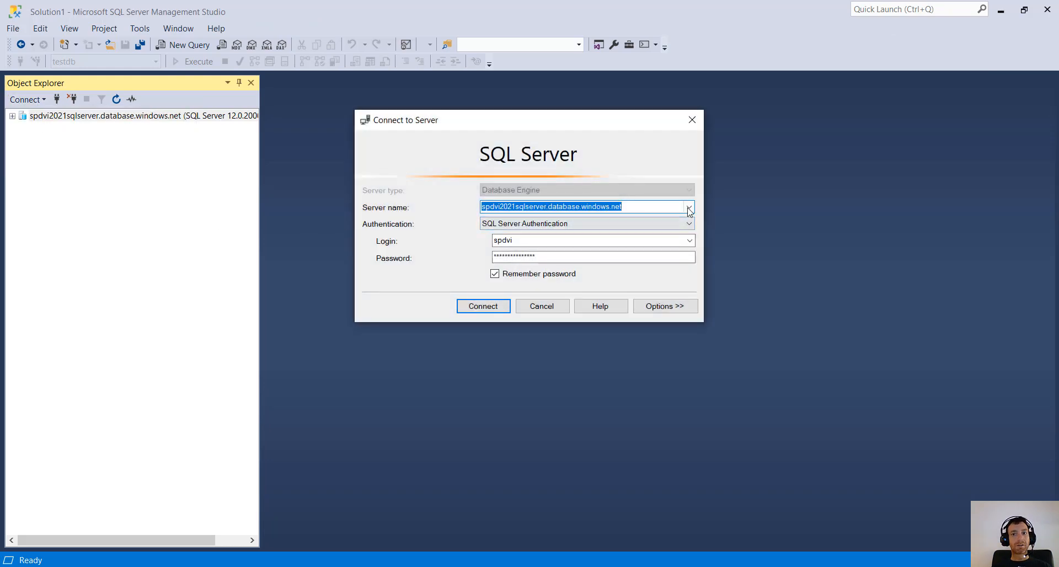
pyautogui.click(690, 208)
pyautogui.click(513, 226)
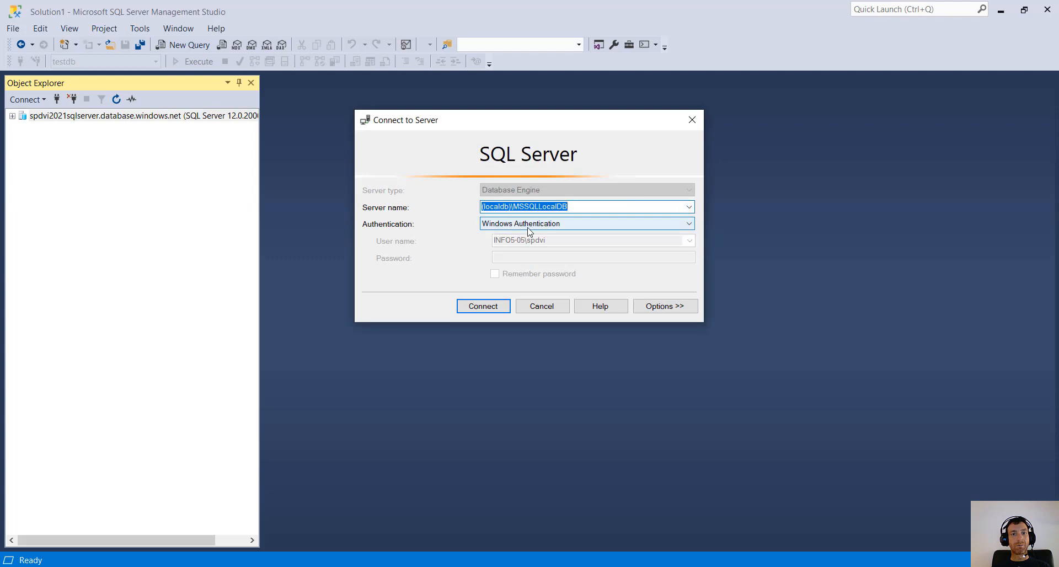
pyautogui.click(529, 205)
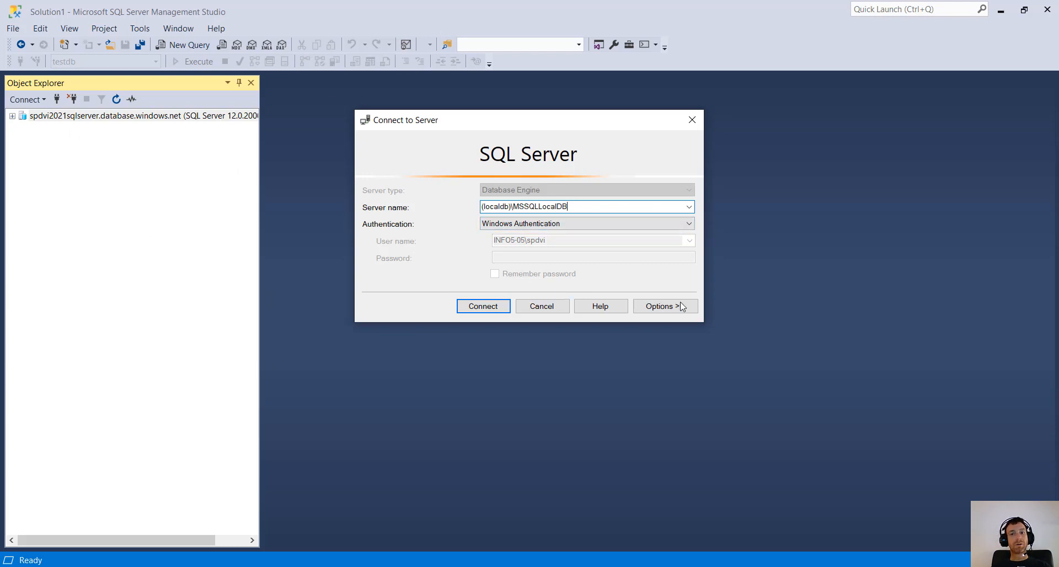
pyautogui.click(488, 307)
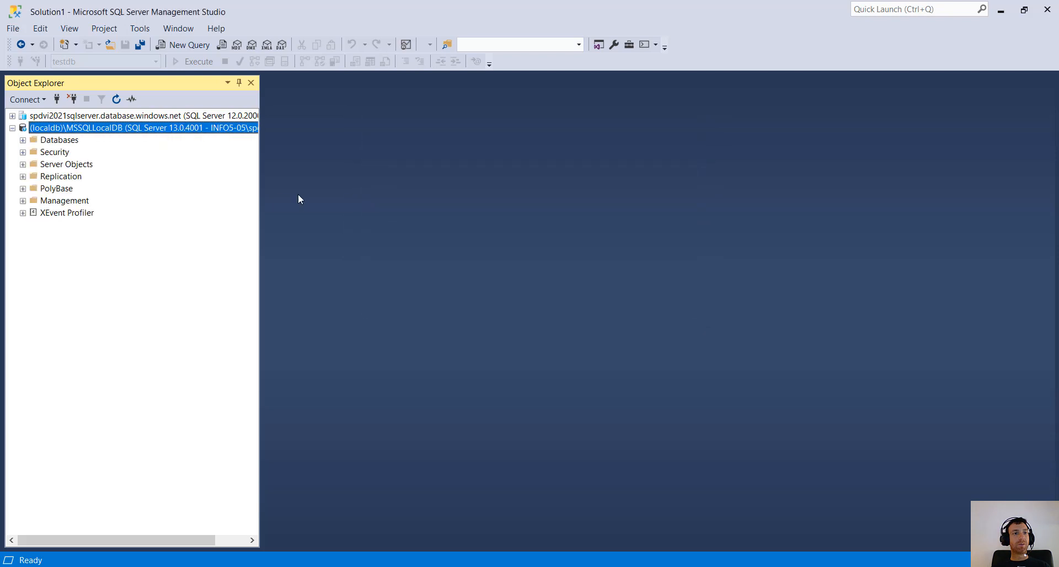
# - Expand the local PersonGames database to show dbo.Games, dbo.Person and dbo.PersonGame
pyautogui.click(63, 117)
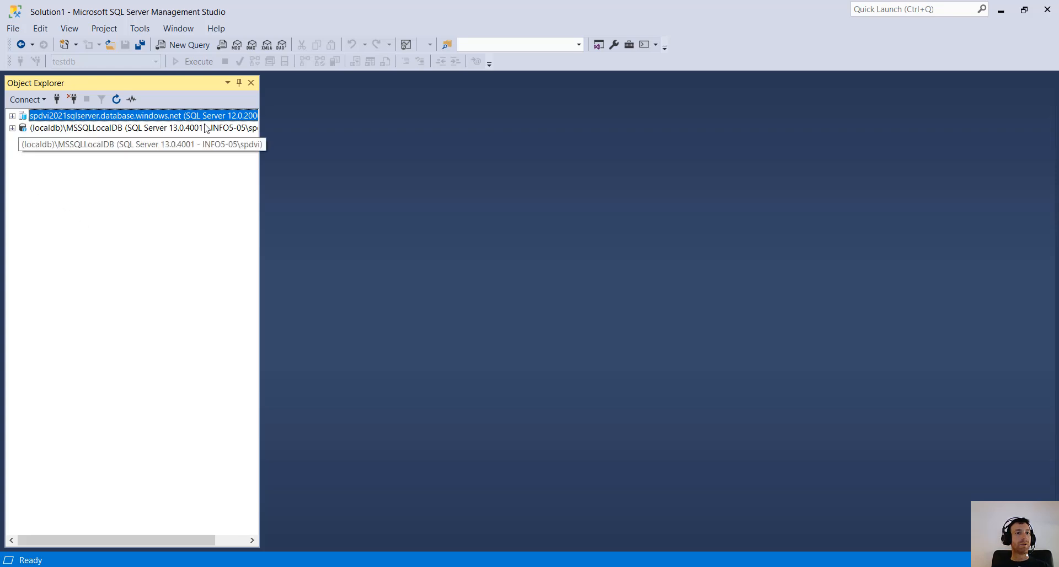
pyautogui.click(67, 131)
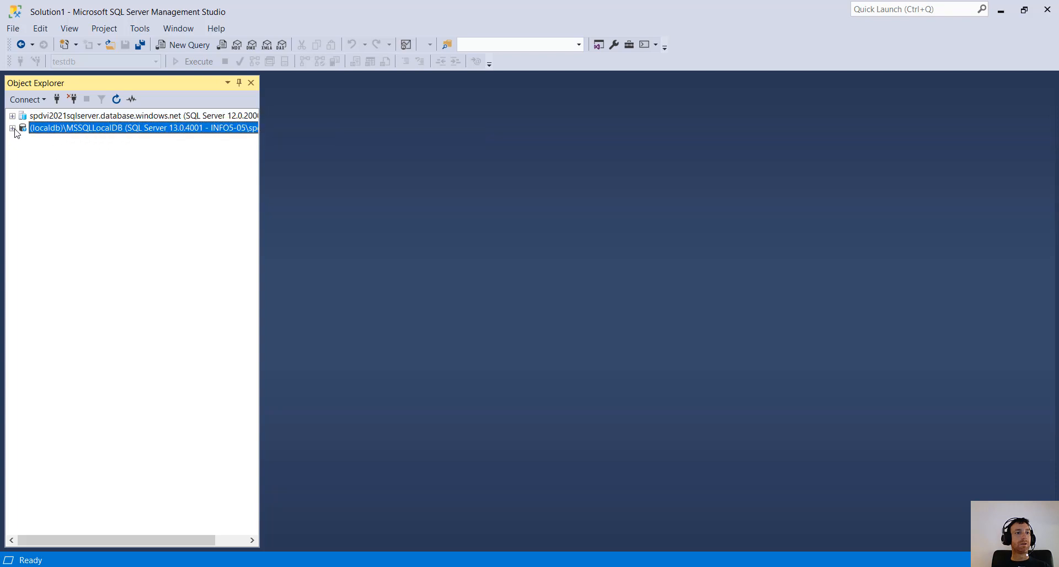
pyautogui.click(13, 128)
pyautogui.click(23, 141)
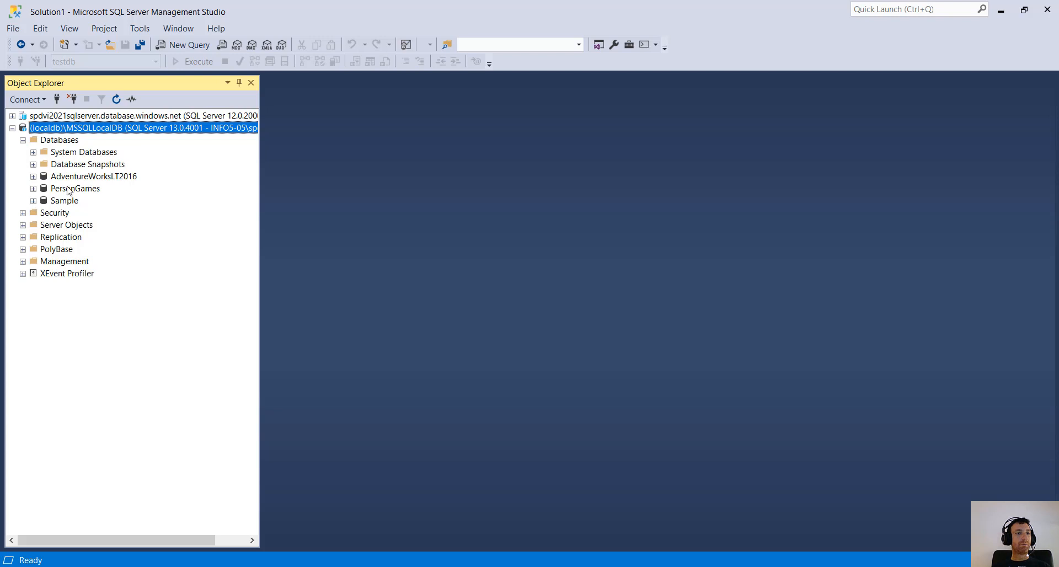
pyautogui.click(71, 189)
pyautogui.click(33, 188)
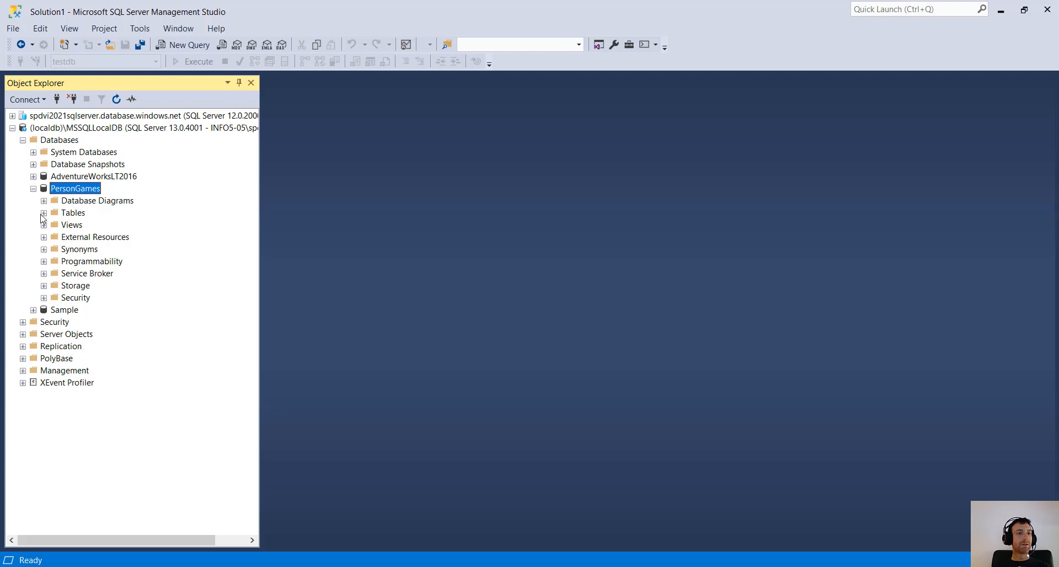
pyautogui.click(44, 213)
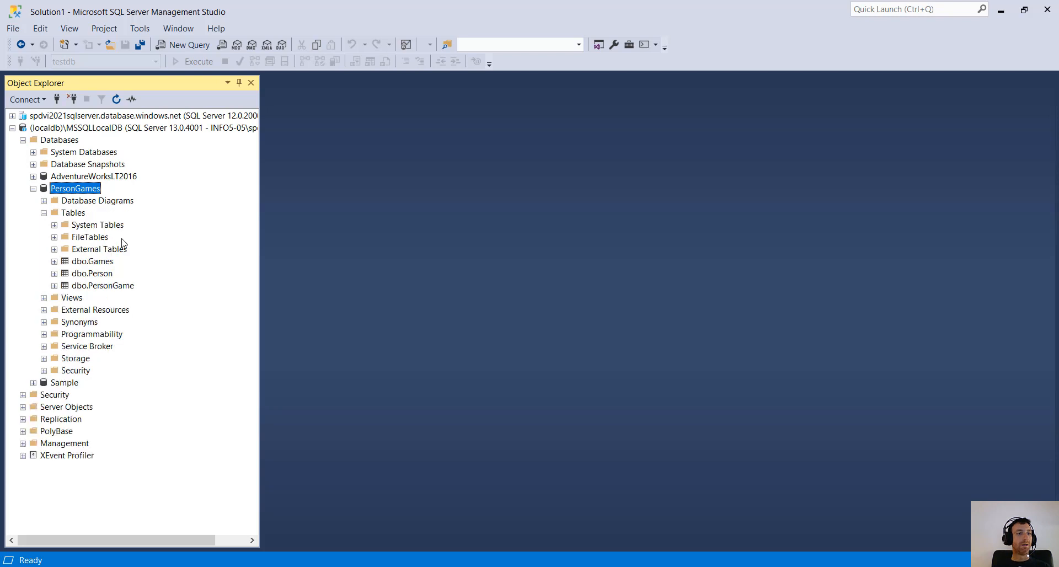
pyautogui.click(108, 263)
pyautogui.click(106, 274)
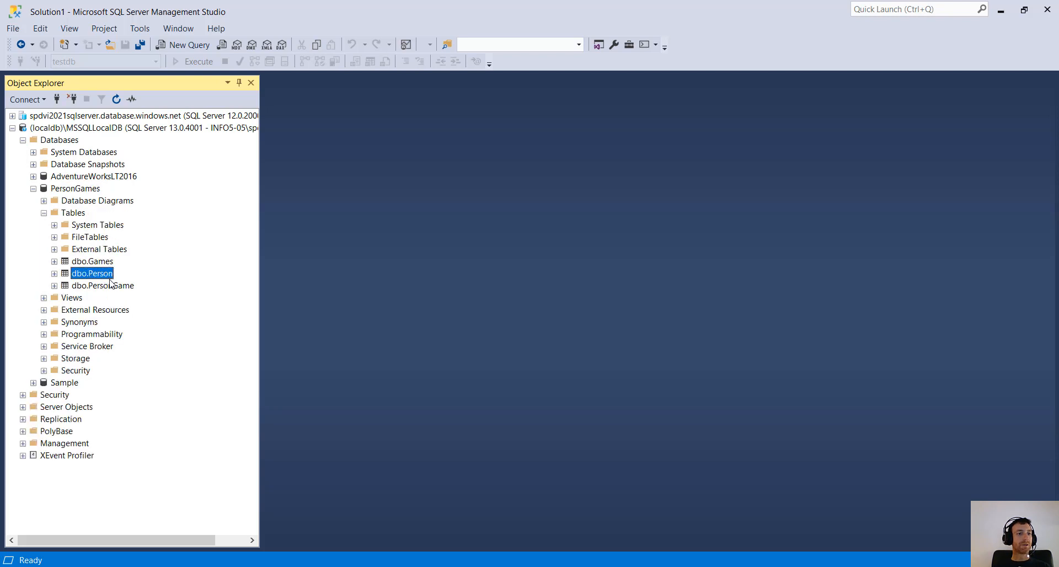
pyautogui.click(112, 287)
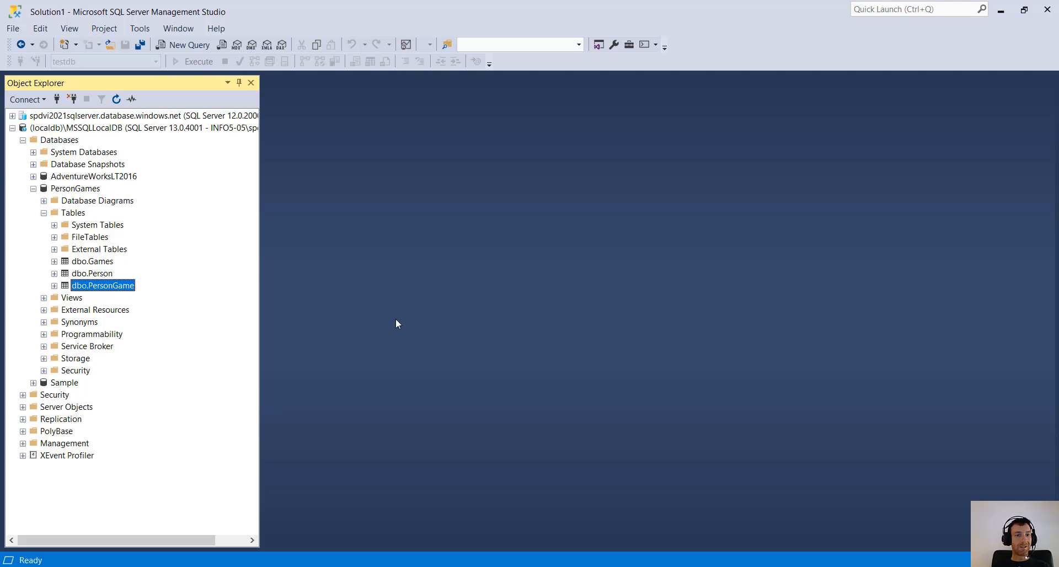
# - Expand the spdvi2021sqlserver node to list its databases, then select local PersonGames
pyautogui.click(44, 132)
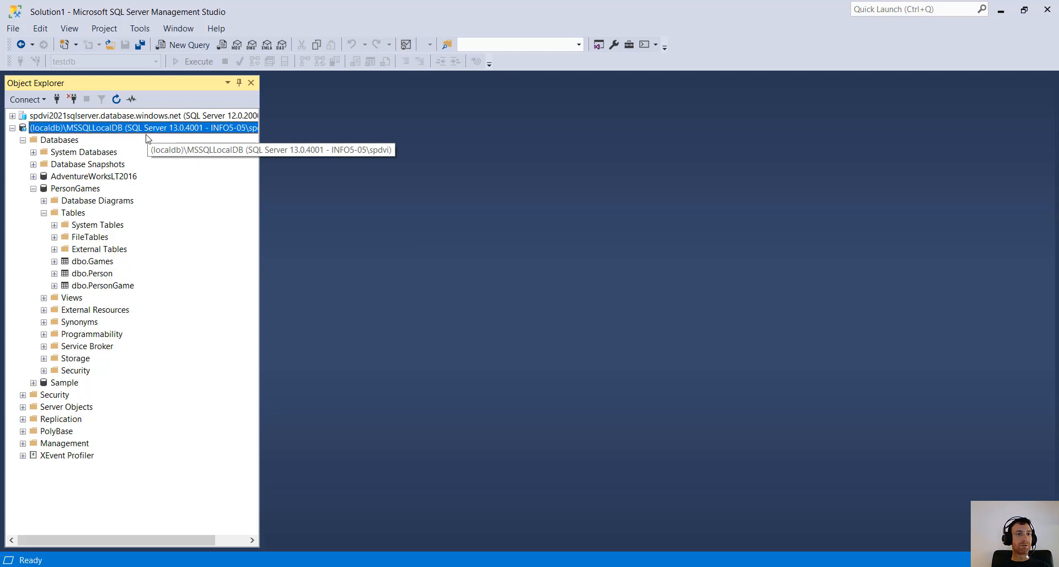
pyautogui.click(12, 116)
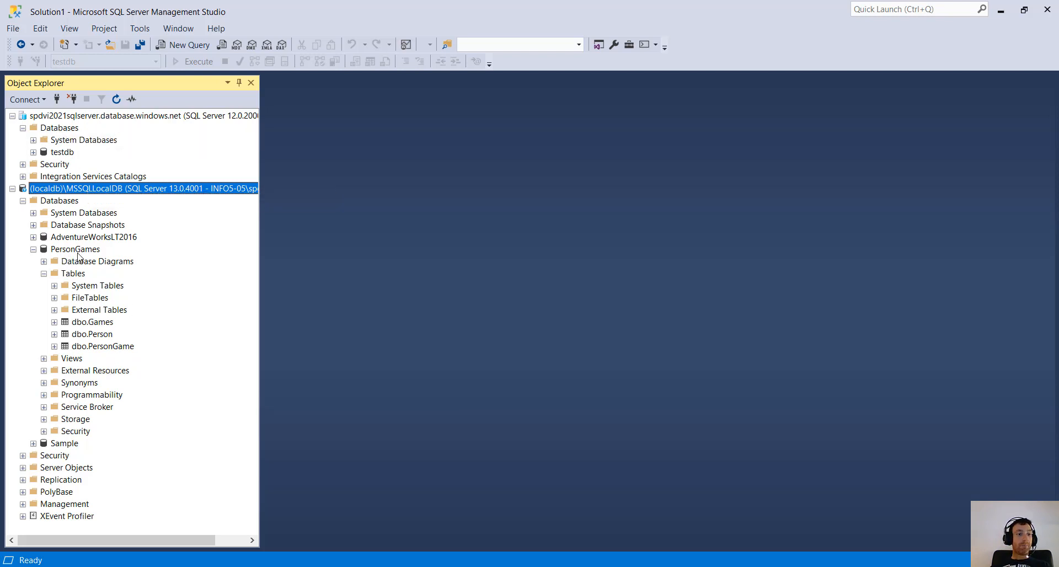
pyautogui.click(81, 251)
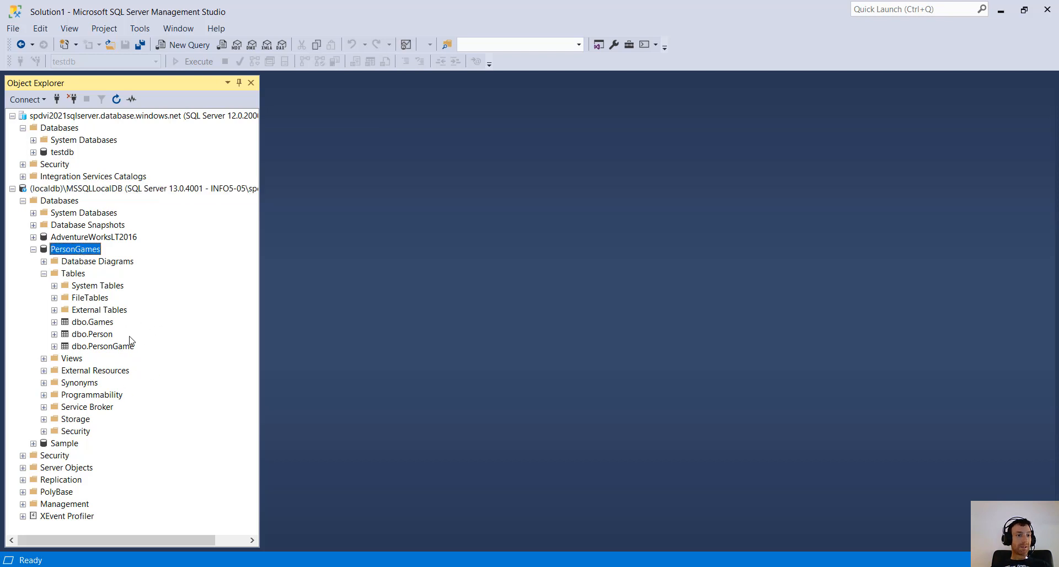
# - Launch Deploy Database to Microsoft Azure SQL Database for PersonGames and reach the target connection settings
pyautogui.rightClick(92, 255)
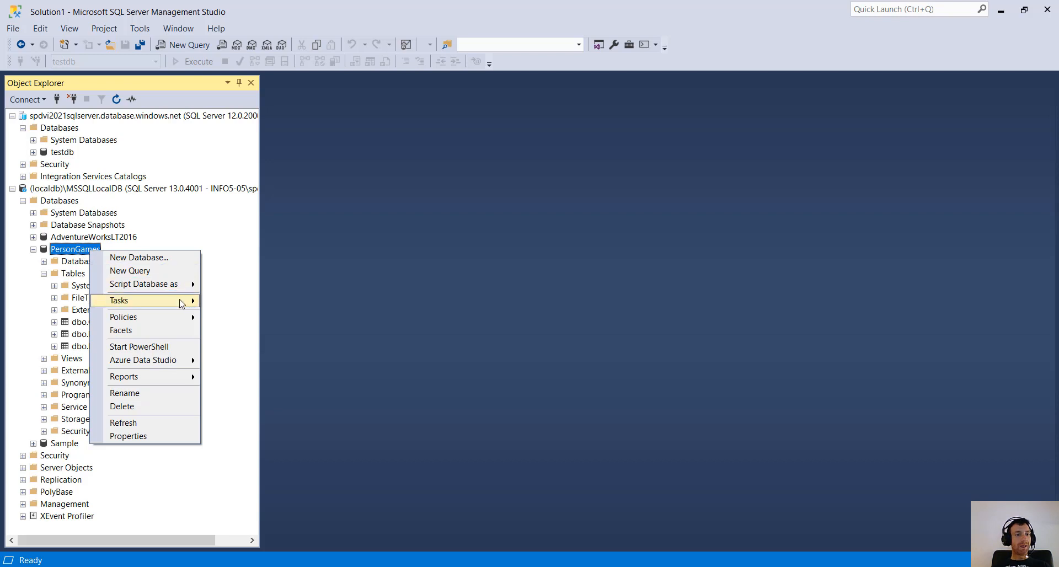
pyautogui.moveTo(160, 304)
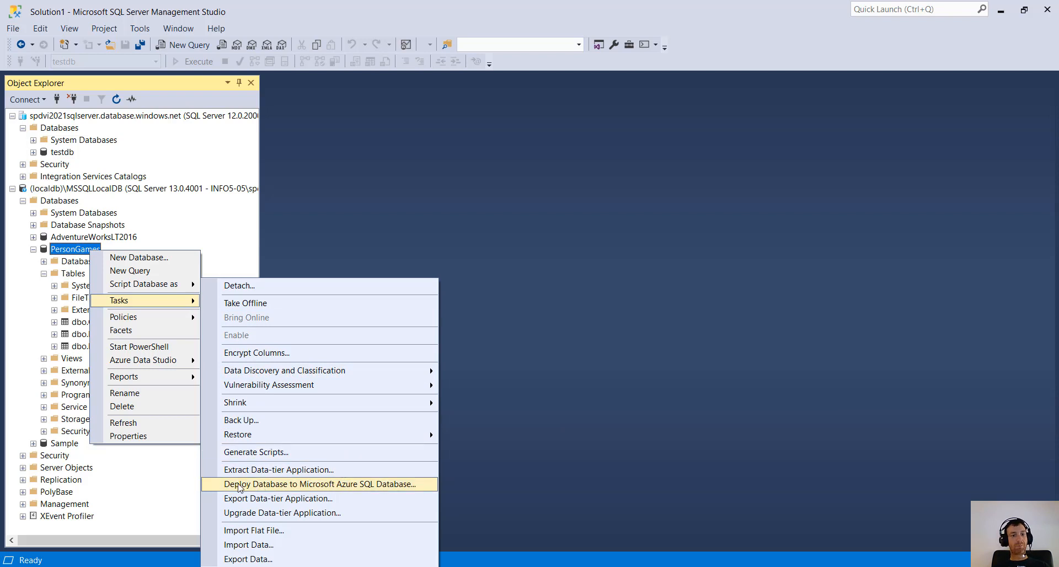
pyautogui.click(362, 484)
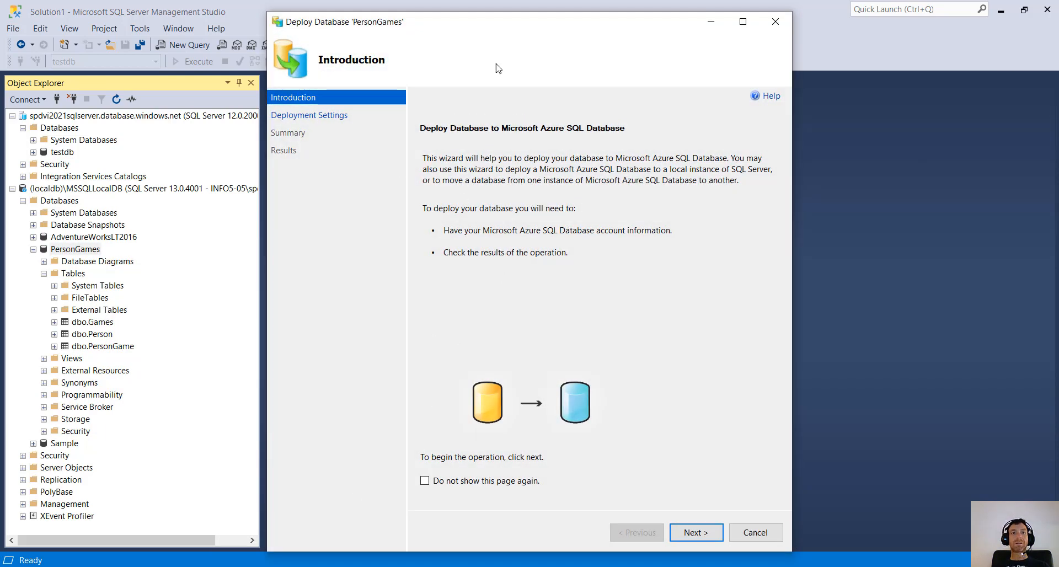
pyautogui.moveTo(480, 21); pyautogui.dragTo(456, 14)
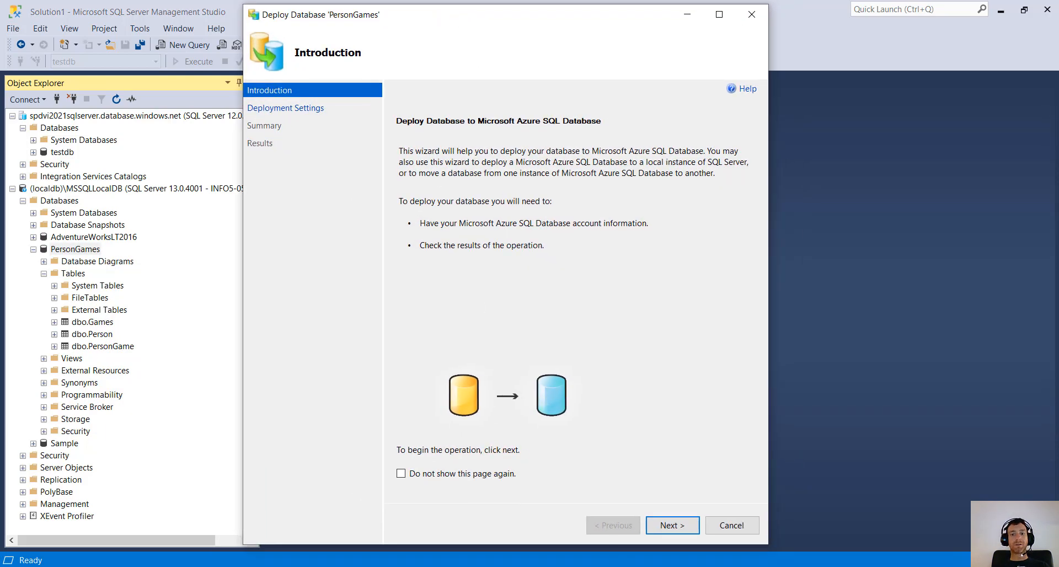
pyautogui.click(672, 525)
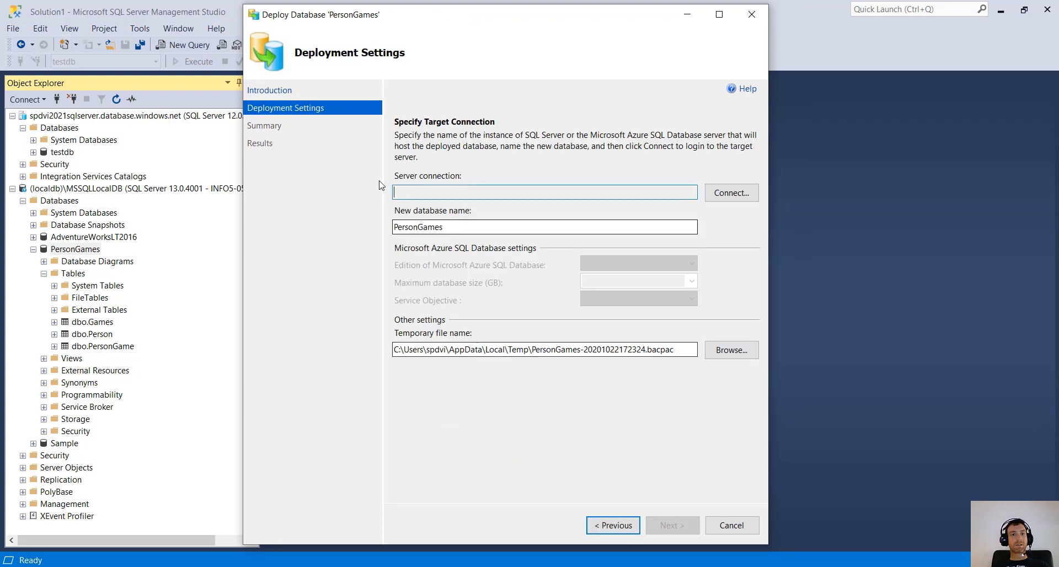
pyautogui.click(722, 197)
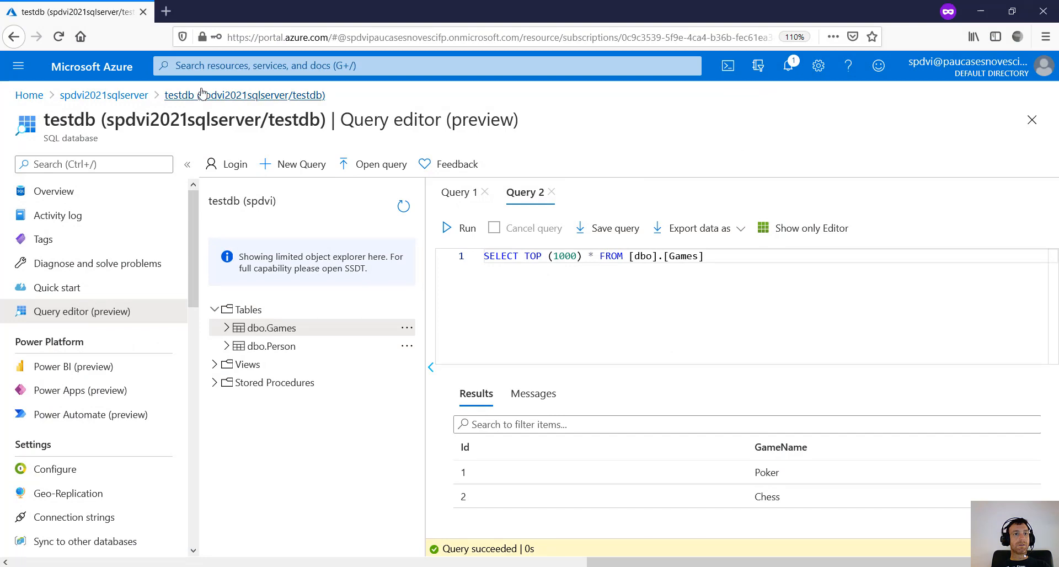
# - Discard the query edits and copy spdvi2021sqlserver's full server name from its overview
pyautogui.click(104, 95)
pyautogui.click(506, 270)
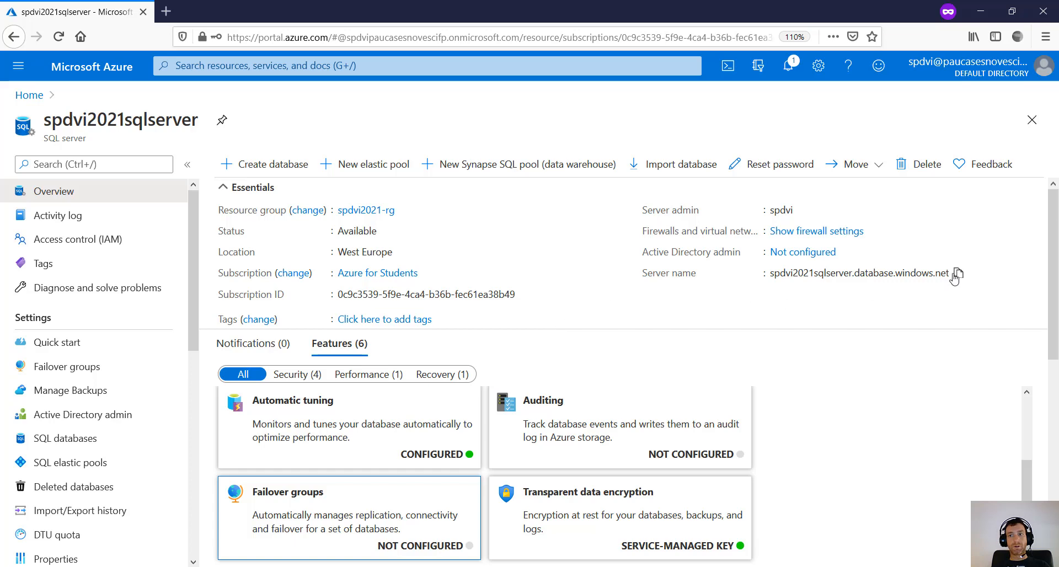
pyautogui.click(957, 275)
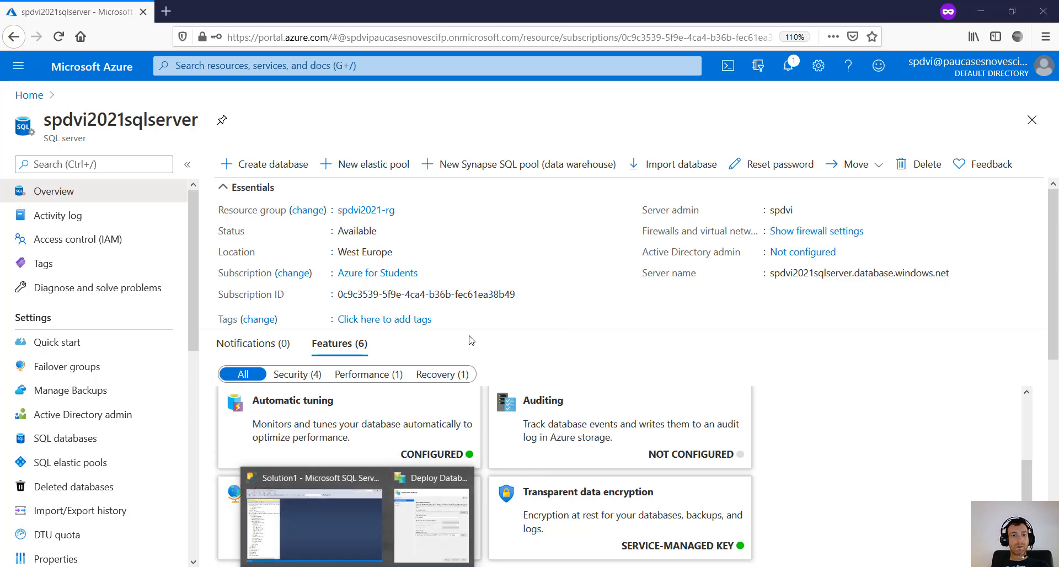
pyautogui.click(349, 518)
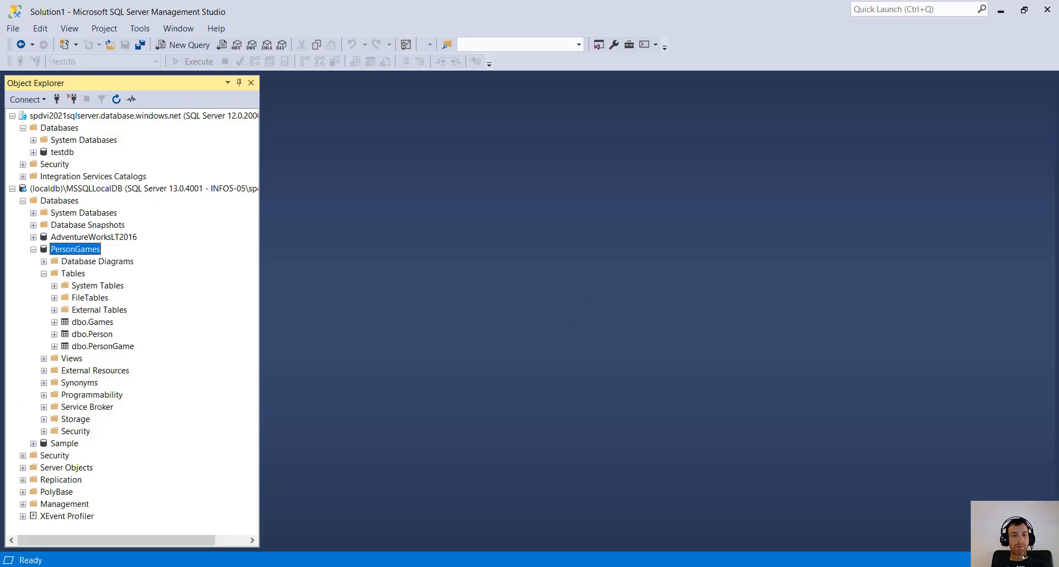
# - Paste the Azure server name and connect with SQL Server Authentication and the saved login
pyautogui.moveTo(382, 537)
pyautogui.click(436, 527)
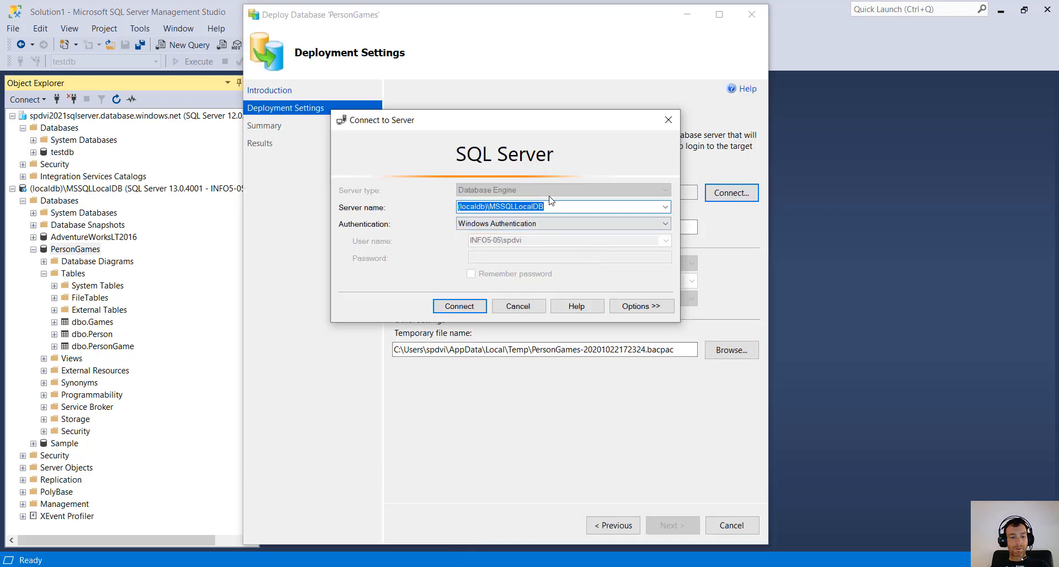
pyautogui.hotkey('ctrl', 'v')
pyautogui.click(575, 225)
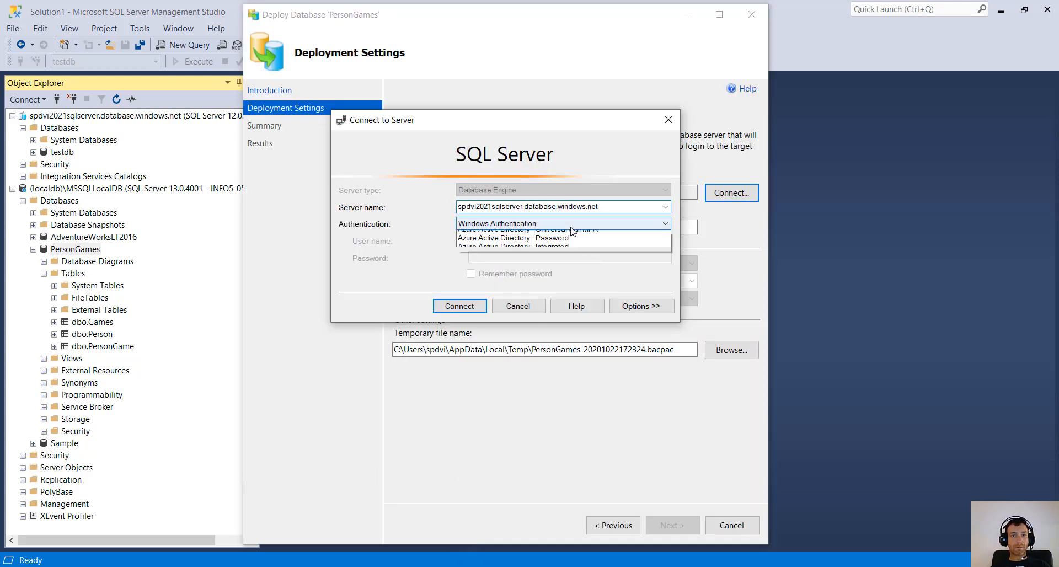
pyautogui.click(511, 238)
pyautogui.doubleClick(511, 243)
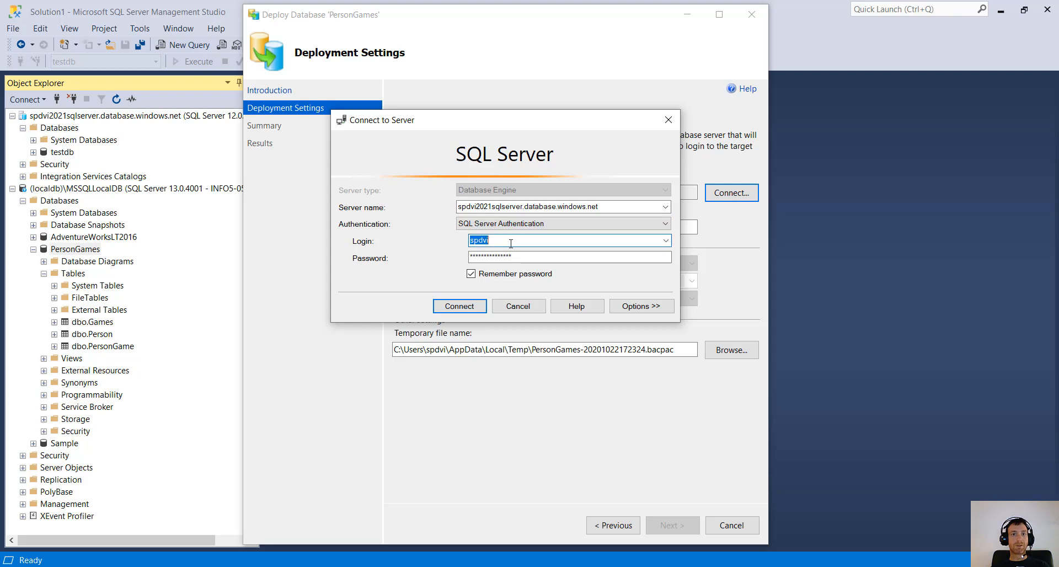
pyautogui.moveTo(519, 258); pyautogui.dragTo(452, 245)
pyautogui.click(527, 257)
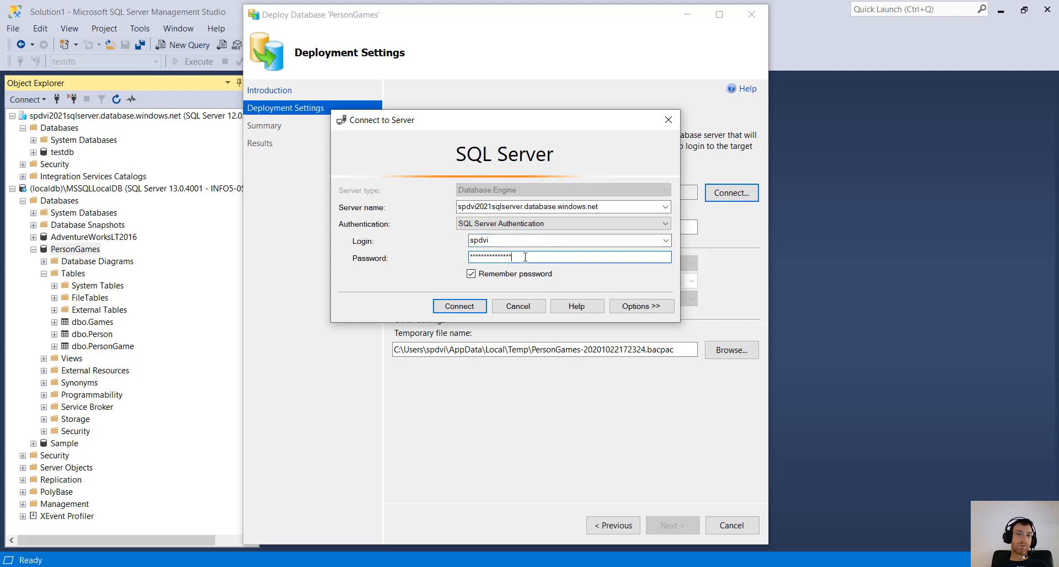
pyautogui.click(465, 308)
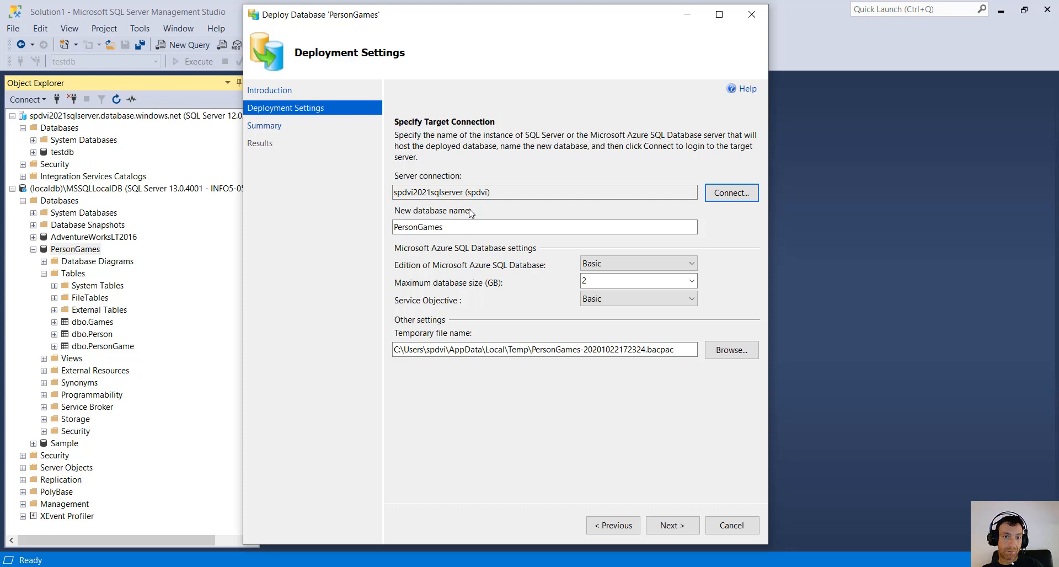
# - Keep PersonGames as the new database name with Basic edition and Basic service objective
pyautogui.click(422, 228)
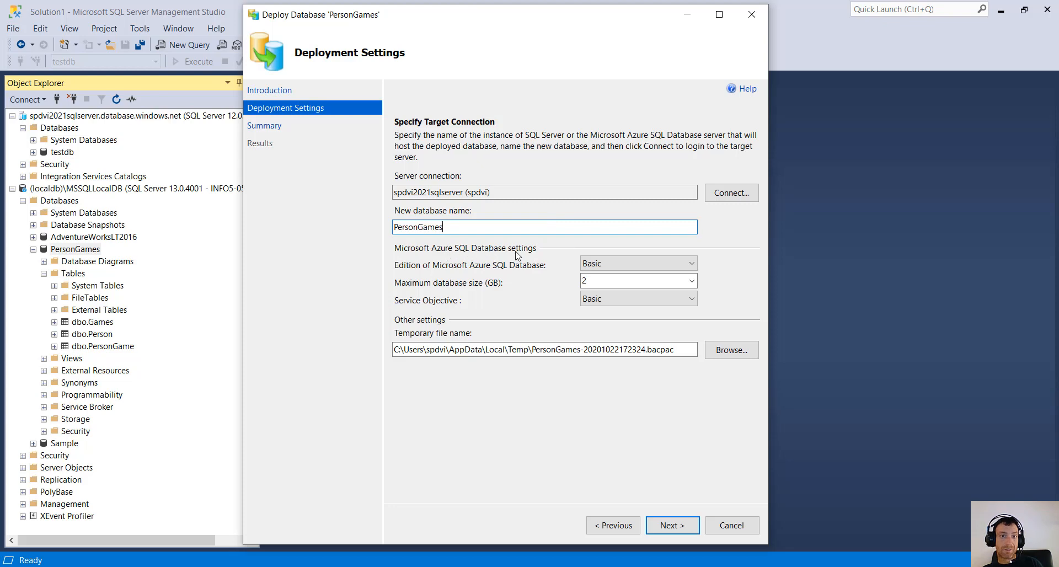
pyautogui.click(612, 267)
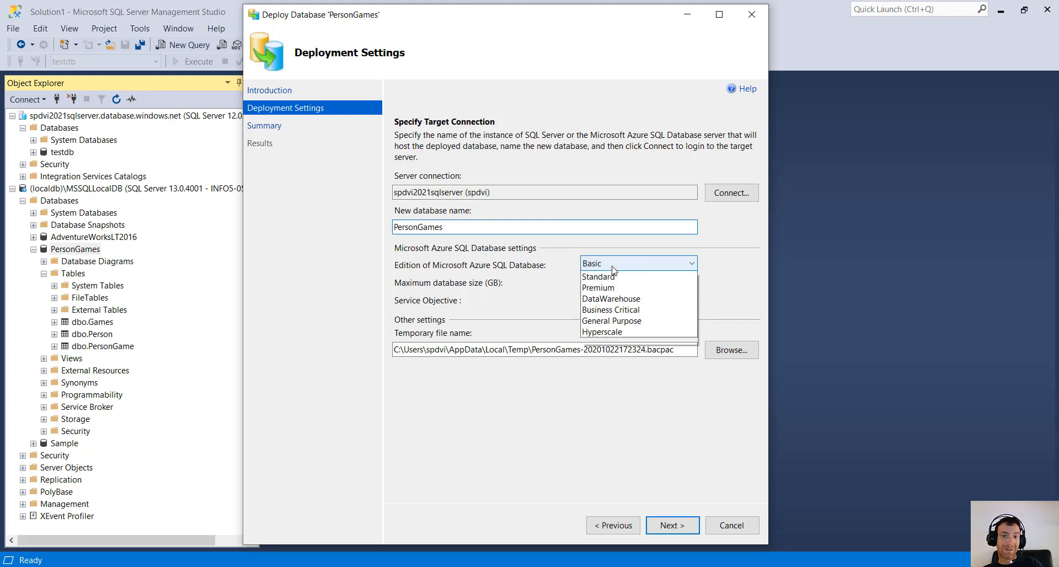
pyautogui.click(612, 266)
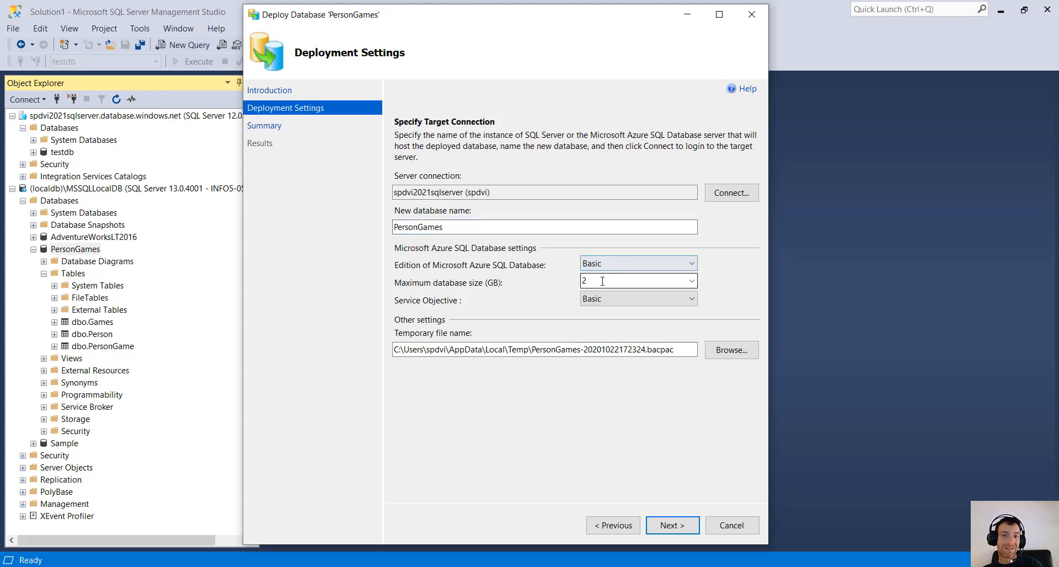
pyautogui.click(689, 298)
pyautogui.click(662, 312)
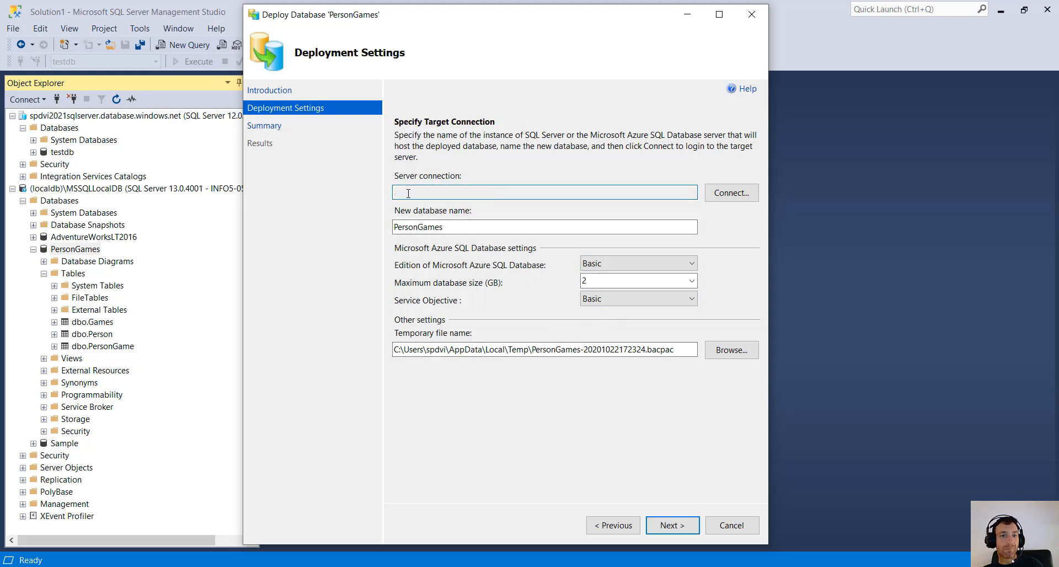
# - Check the server connection, confirm Basic edition again, and advance to the Summary page
pyautogui.click(447, 190)
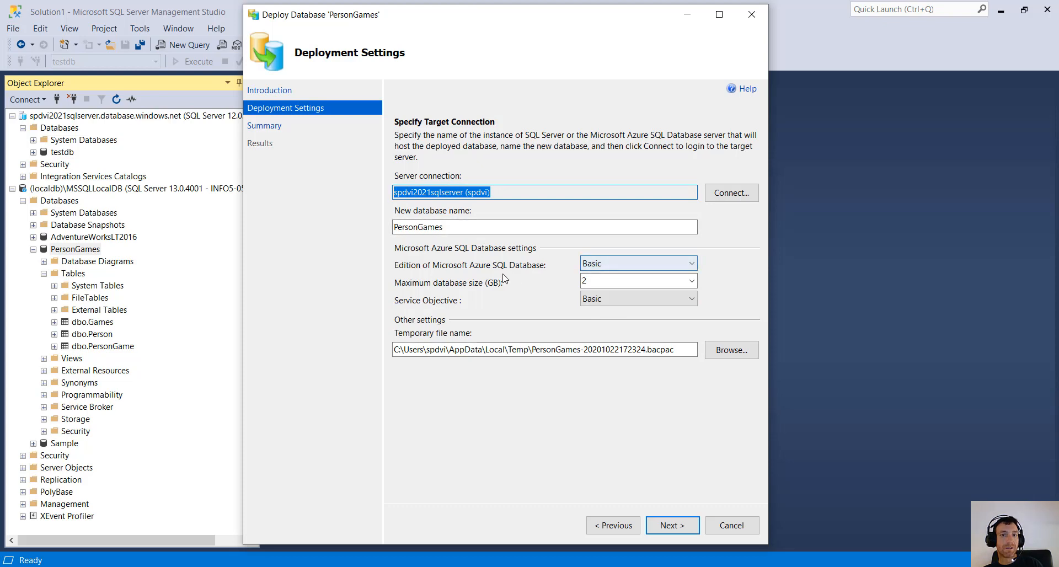
pyautogui.click(519, 191)
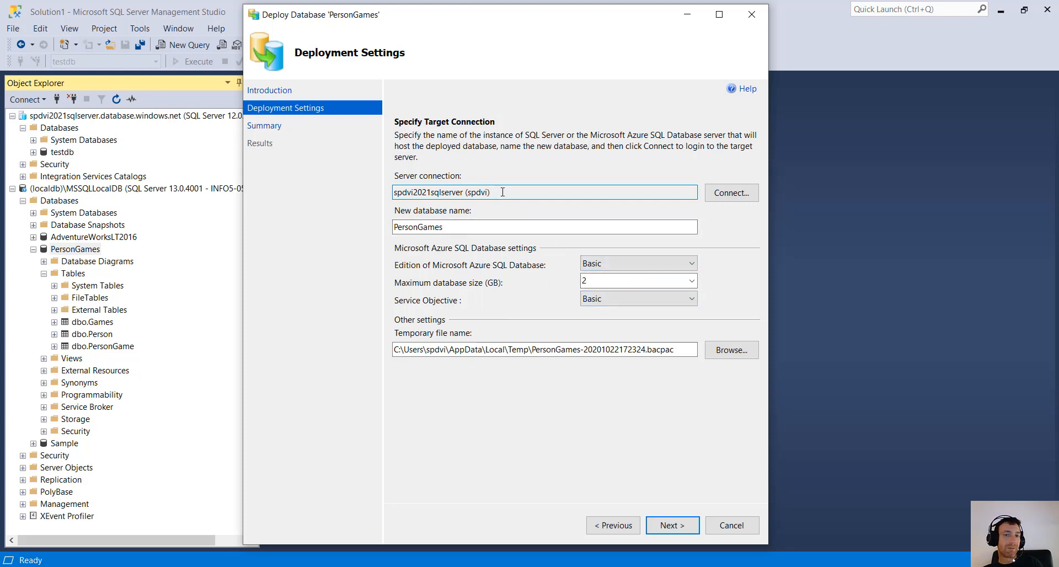
pyautogui.moveTo(501, 192); pyautogui.dragTo(388, 196)
pyautogui.click(429, 193)
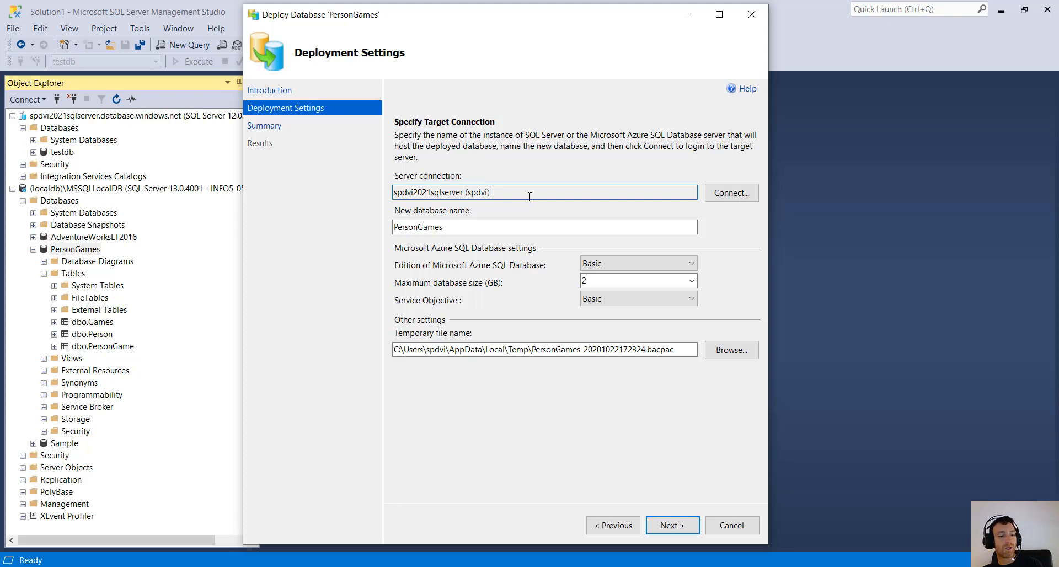
pyautogui.click(615, 263)
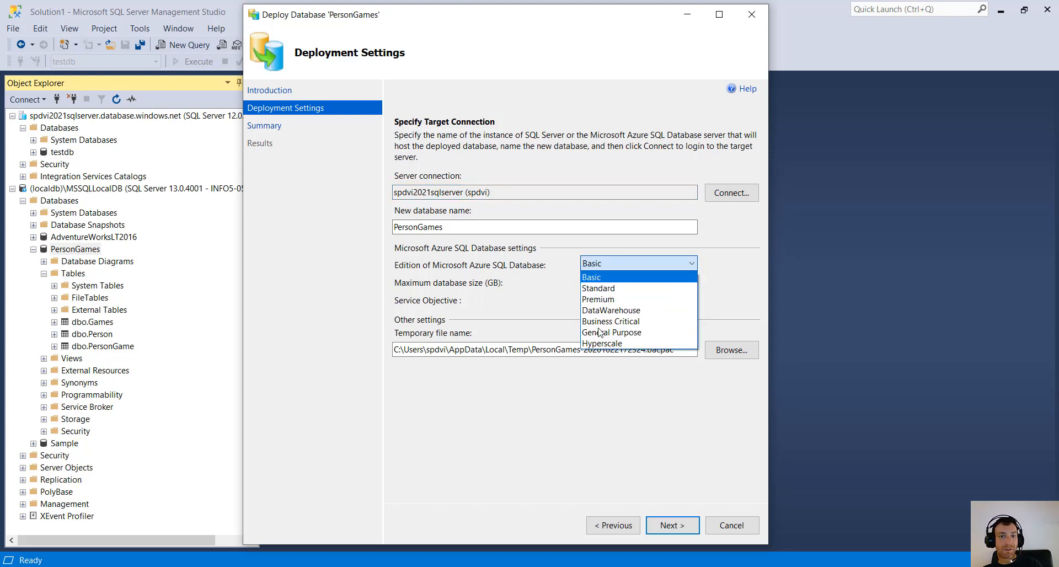
pyautogui.click(639, 265)
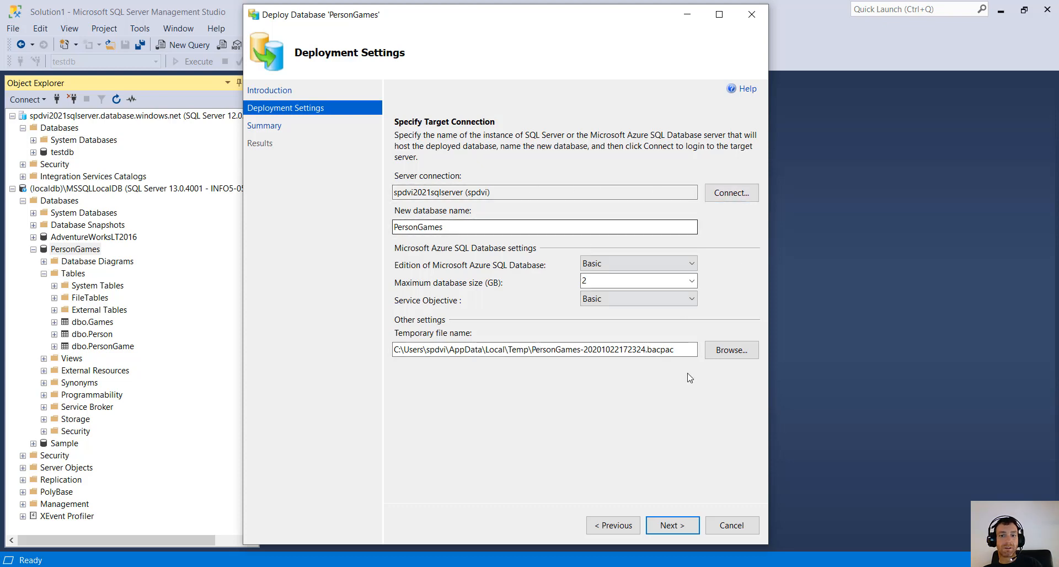
pyautogui.click(672, 527)
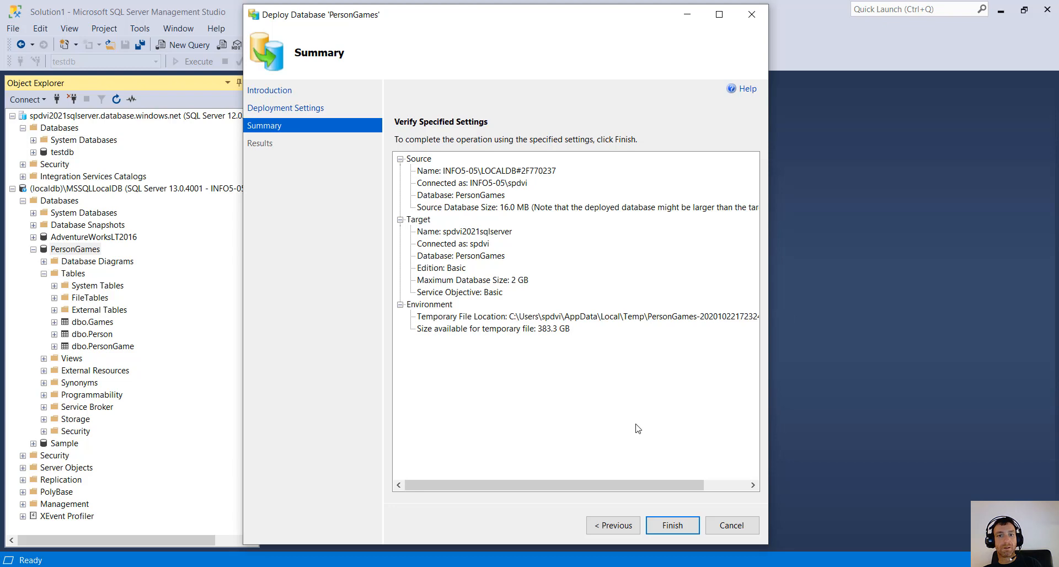
# - Finish the PersonGames deployment, review the successful results, and close the wizard
pyautogui.click(668, 525)
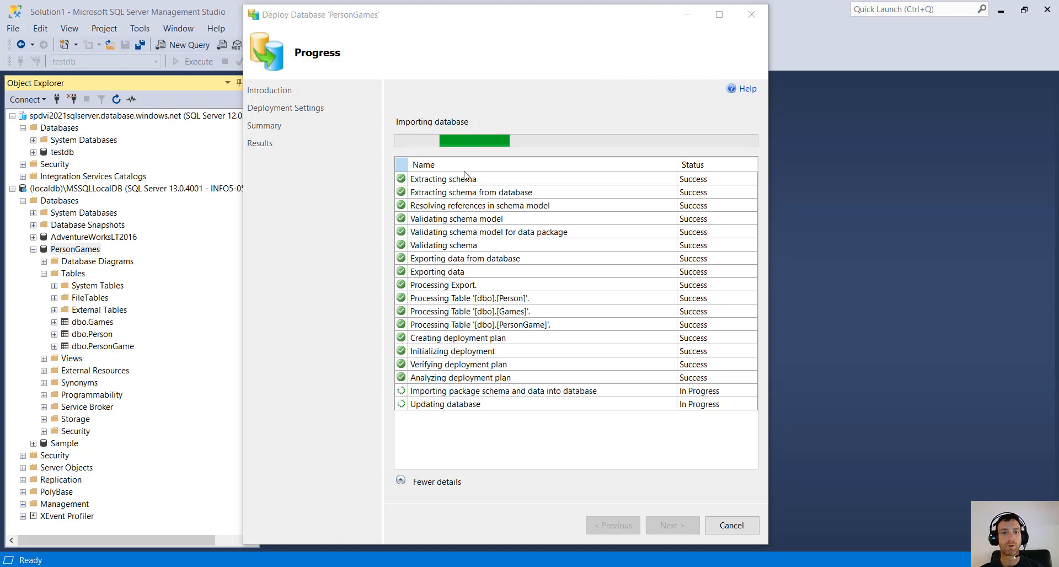
pyautogui.click(475, 406)
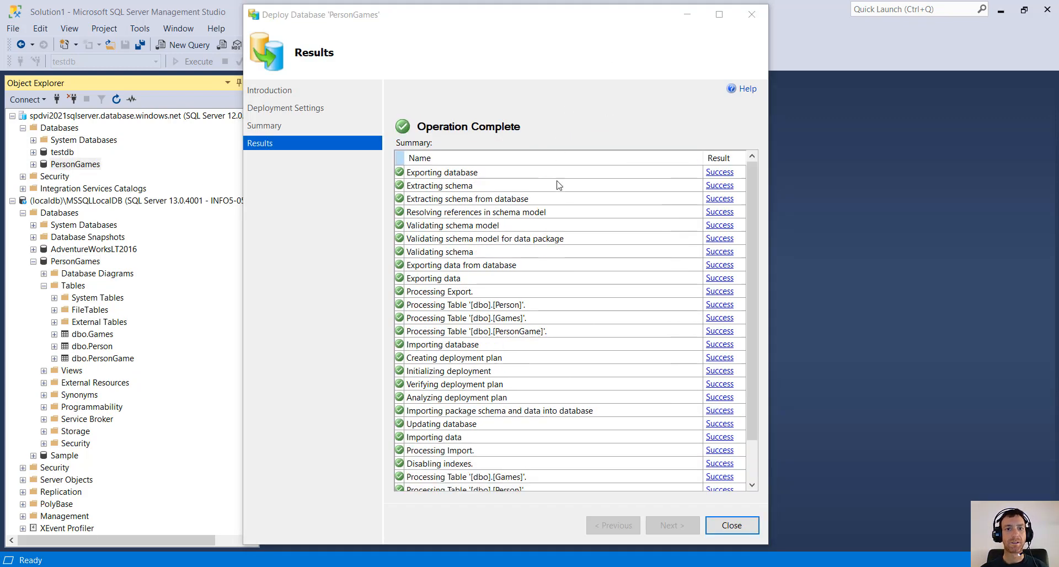
pyautogui.scroll(-2, 543, 297)
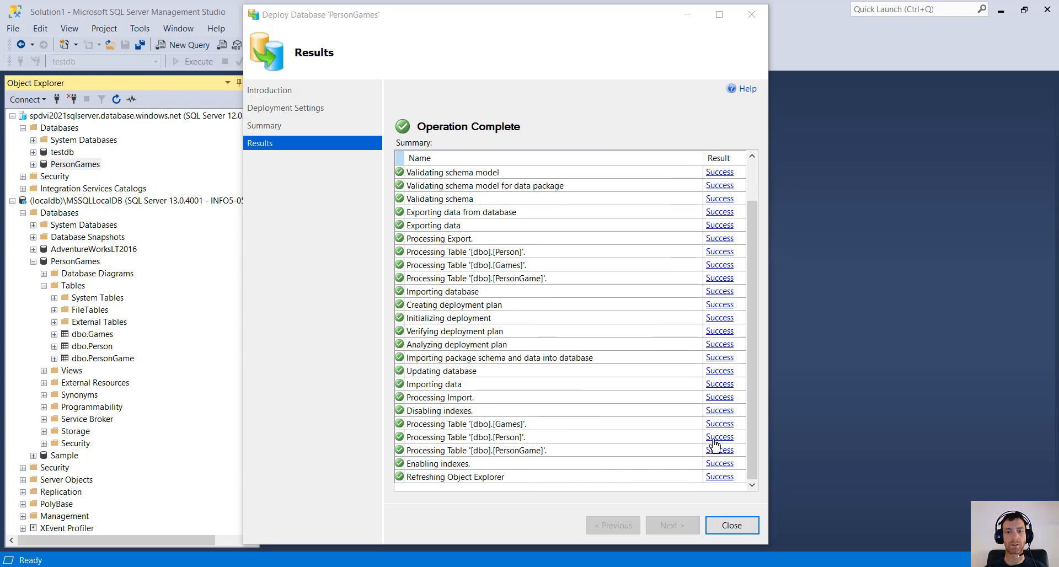
pyautogui.click(732, 526)
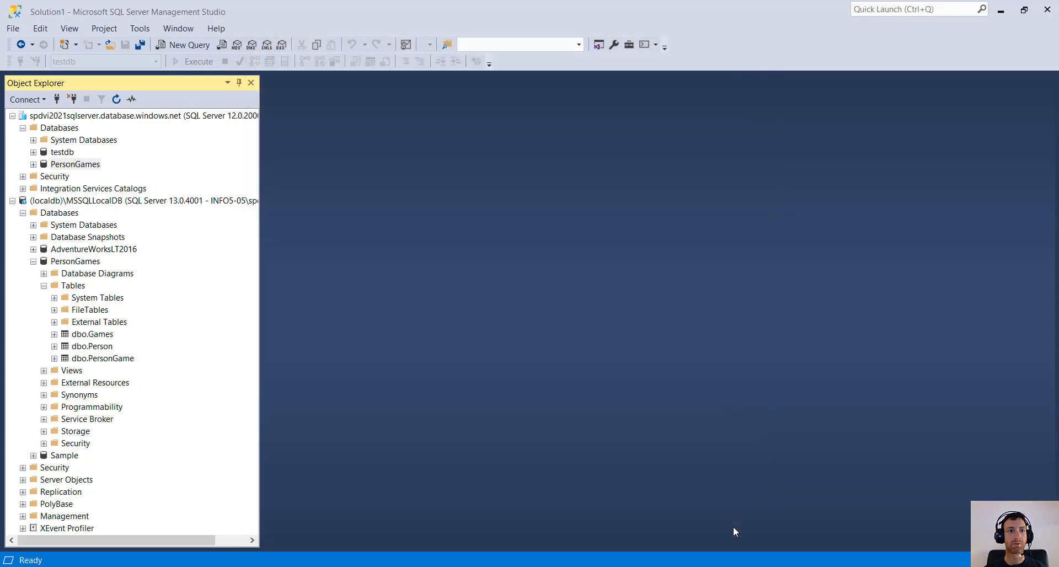
# - Refresh the Azure server and expand PersonGames to show its Games, Person and PersonGame tables
pyautogui.click(102, 117)
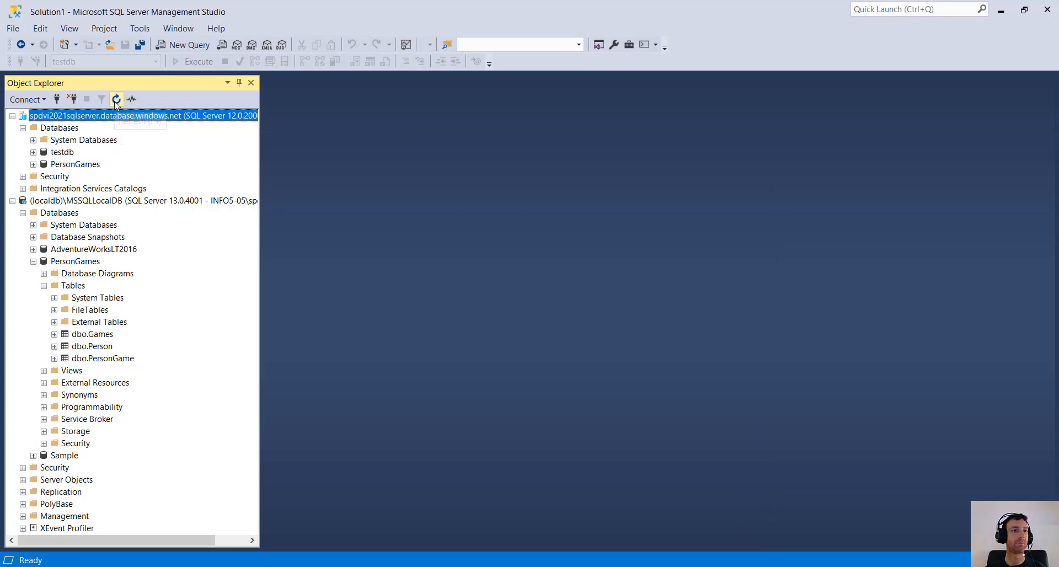
pyautogui.click(116, 100)
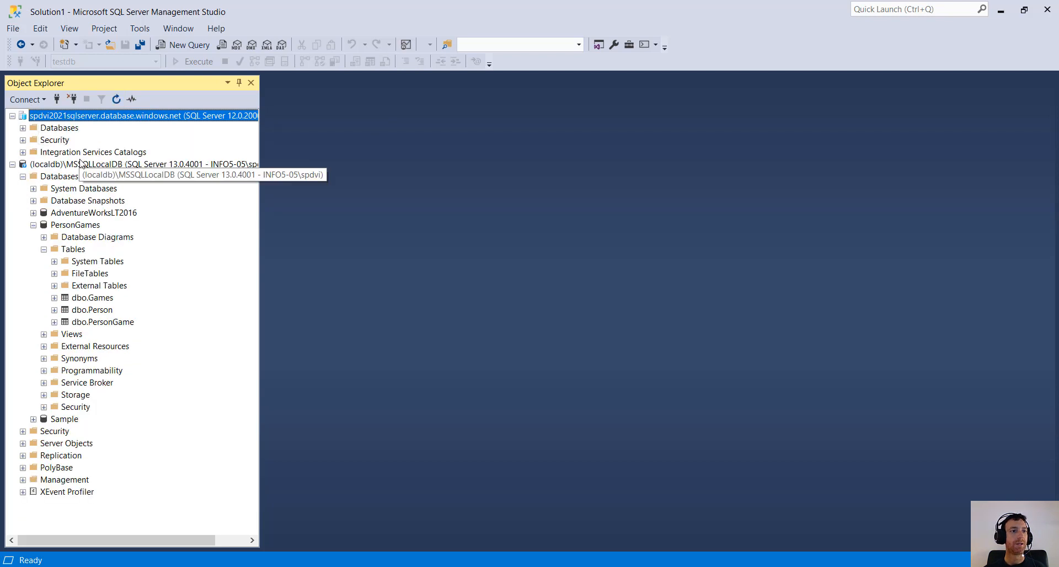
pyautogui.click(22, 128)
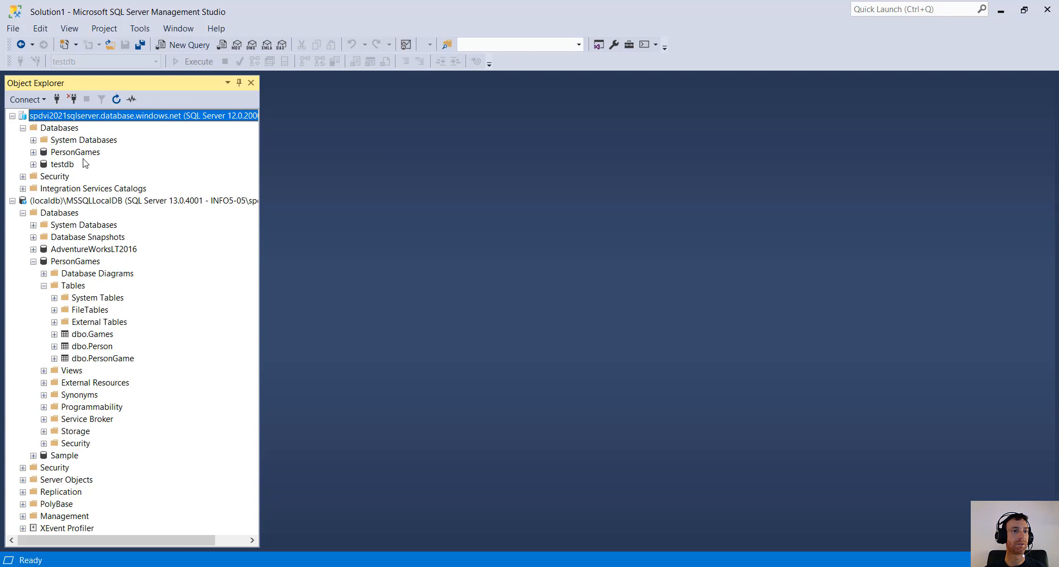
pyautogui.click(80, 153)
pyautogui.click(34, 153)
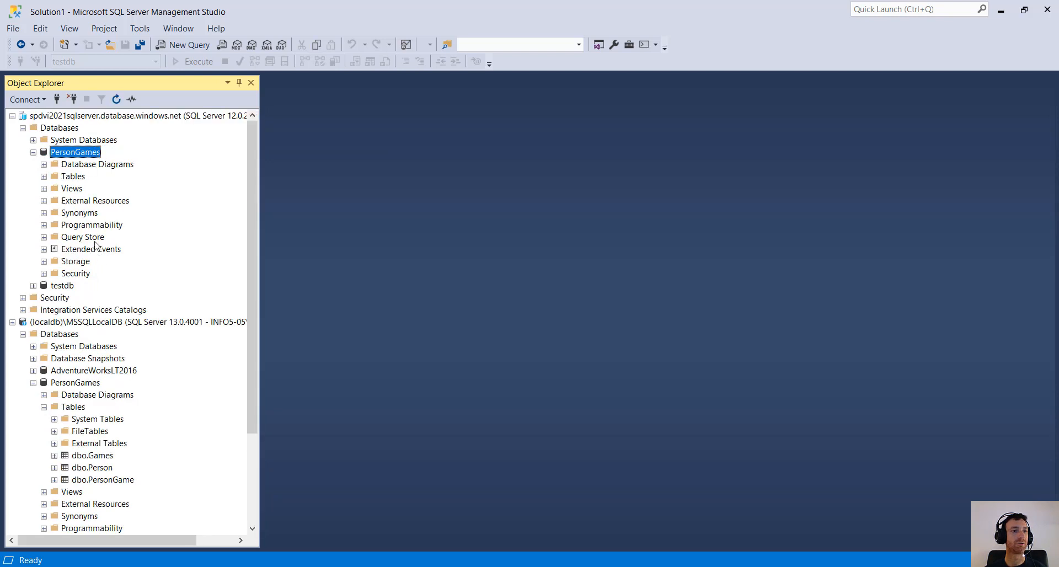
pyautogui.click(43, 177)
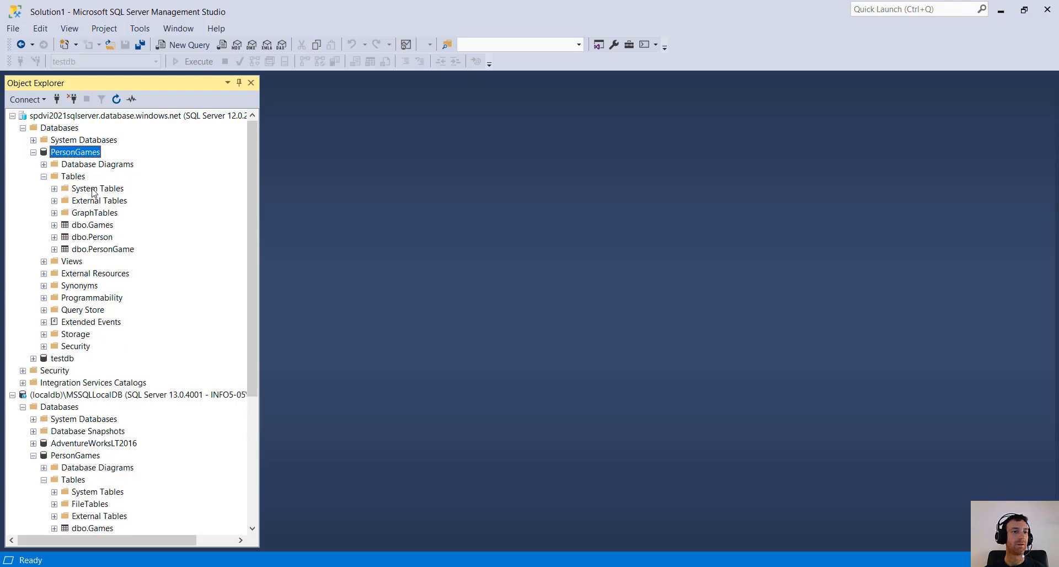
pyautogui.scroll(-1, 154, 267)
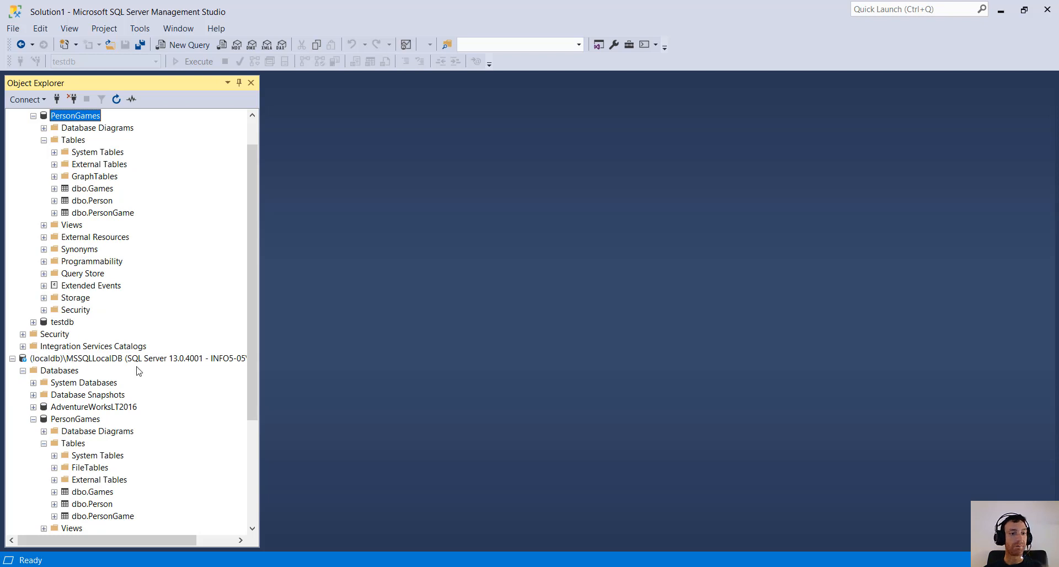
pyautogui.scroll(1, 88, 203)
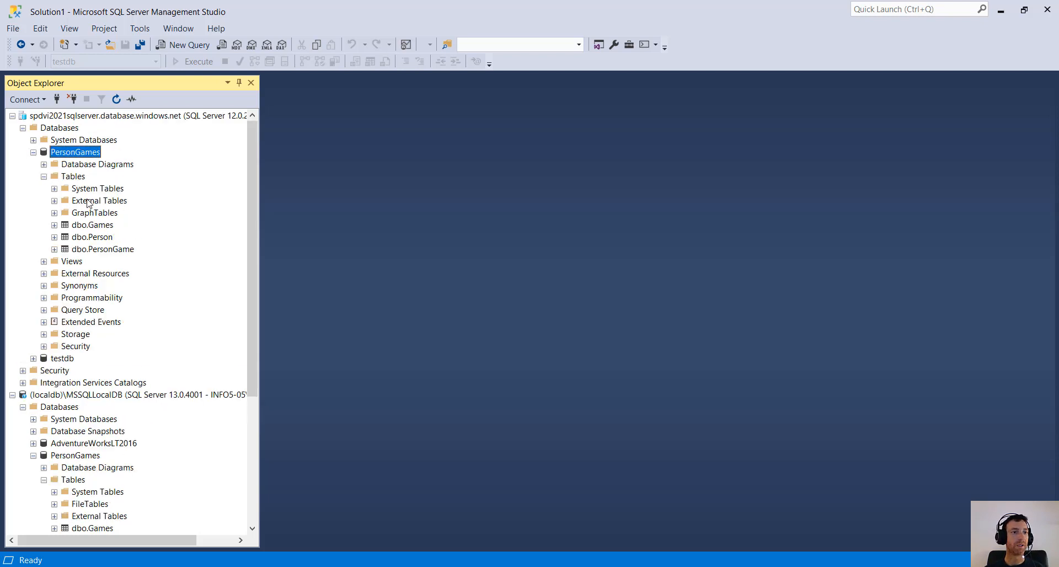
pyautogui.scroll(-2, 107, 465)
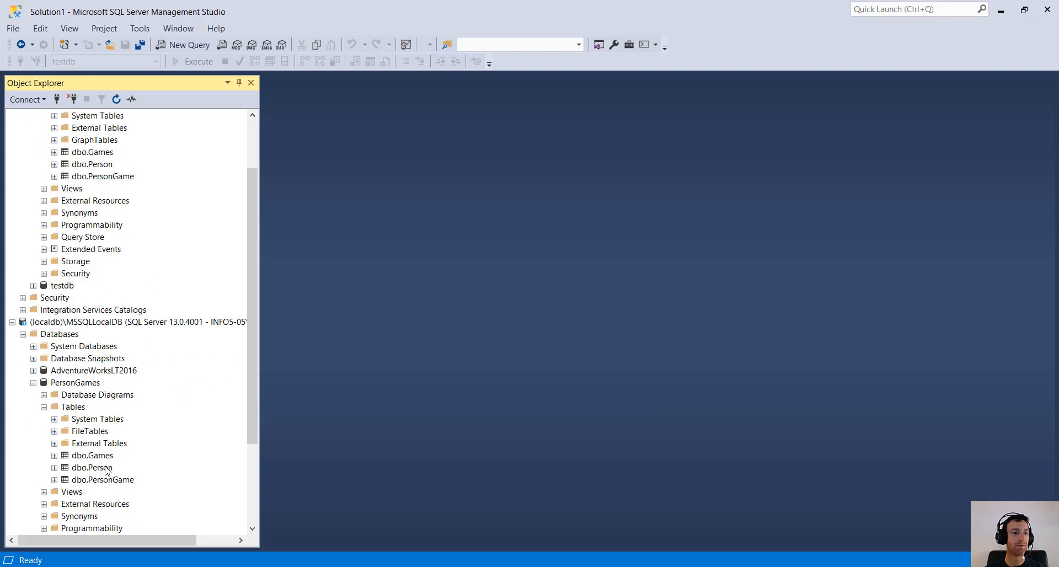
pyautogui.scroll(2, 106, 474)
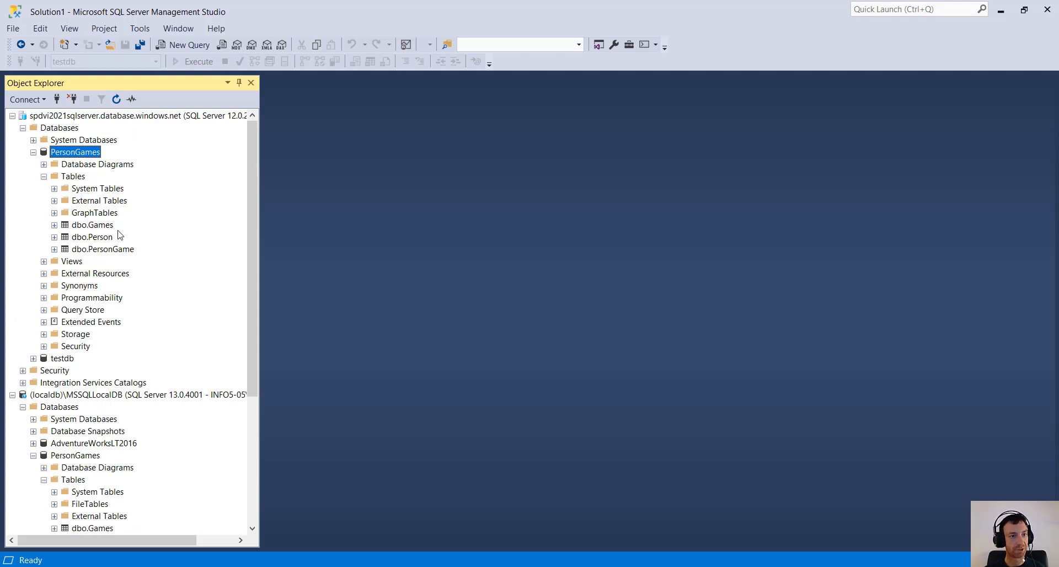
pyautogui.scroll(-1, 130, 461)
pyautogui.scroll(1, 129, 458)
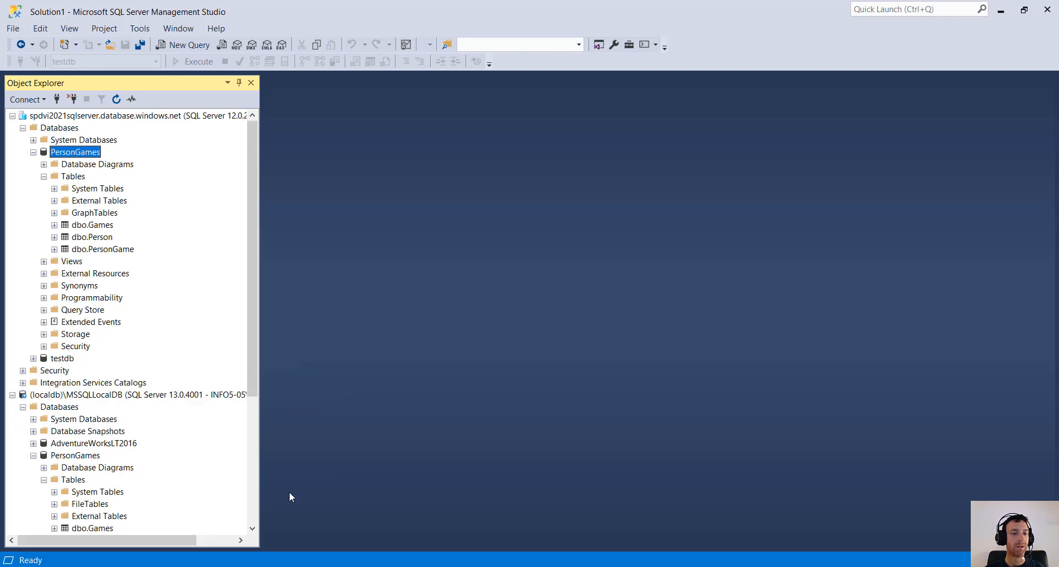
pyautogui.hotkey('alt', 'Tab')
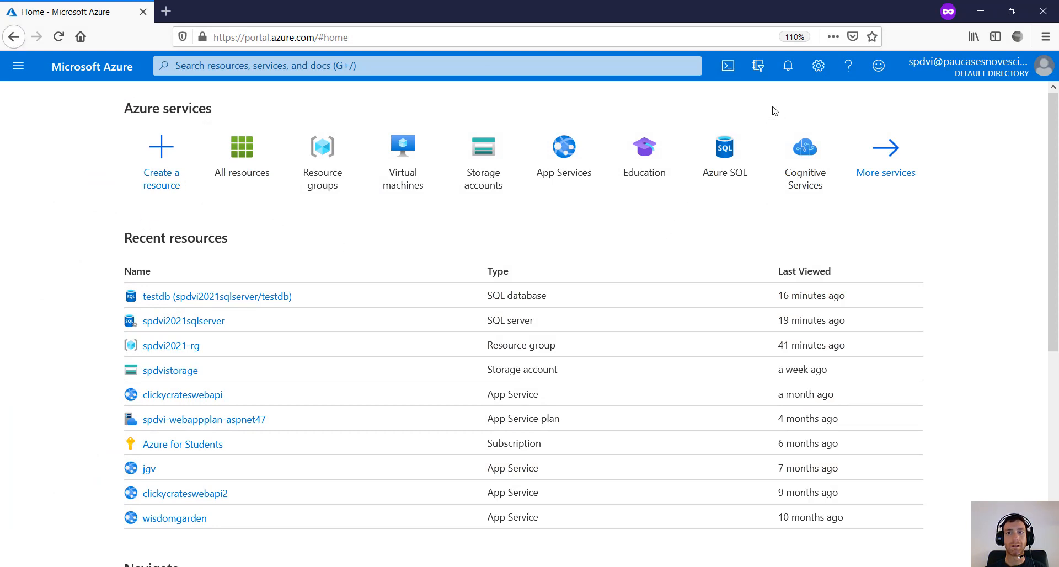
# - Find the PersonGames SQL database under All resources and open it
pyautogui.click(788, 65)
pyautogui.click(789, 65)
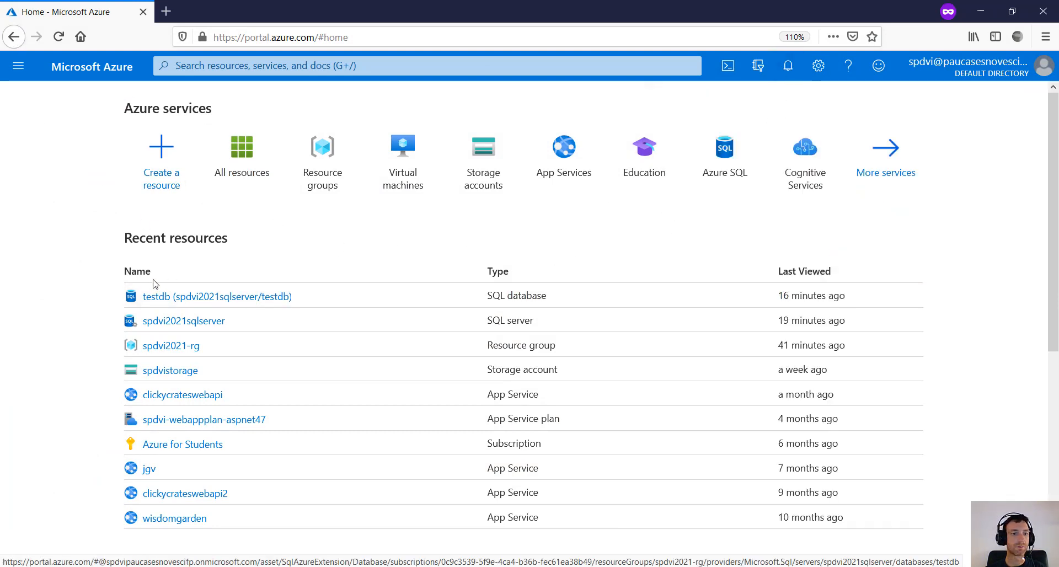
pyautogui.click(245, 159)
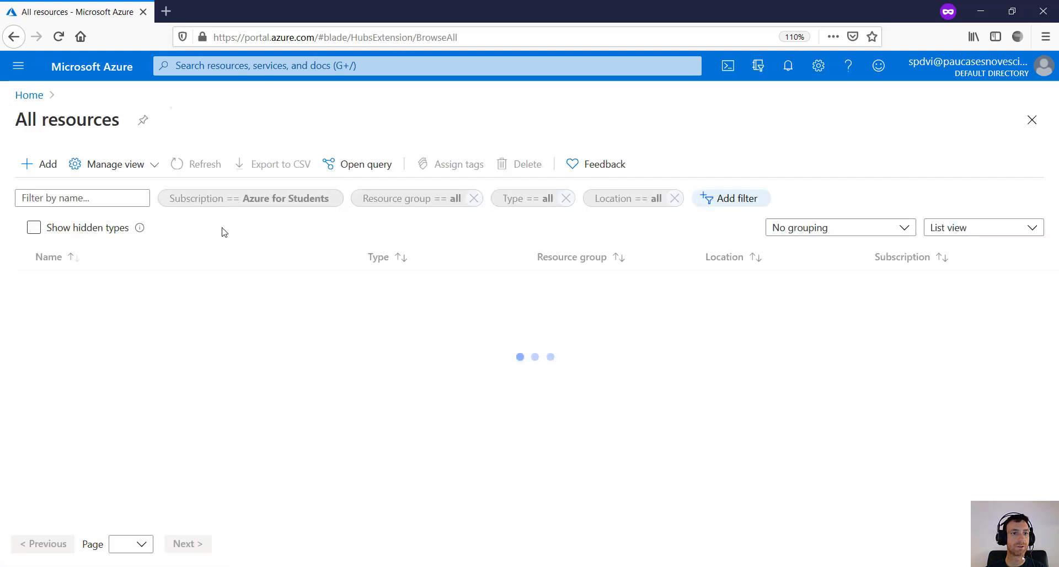
pyautogui.scroll(-2, 217, 292)
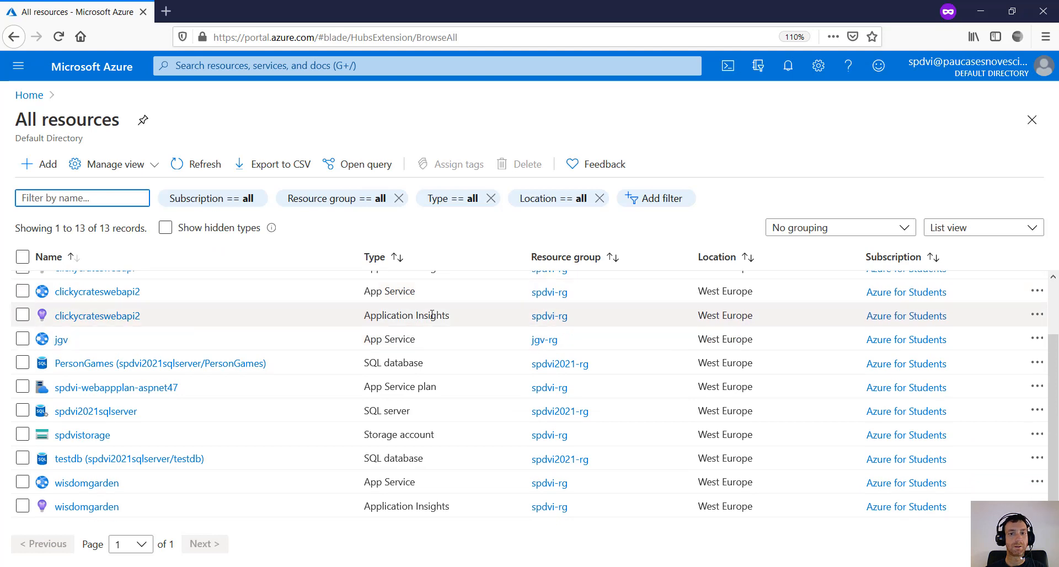
pyautogui.click(396, 361)
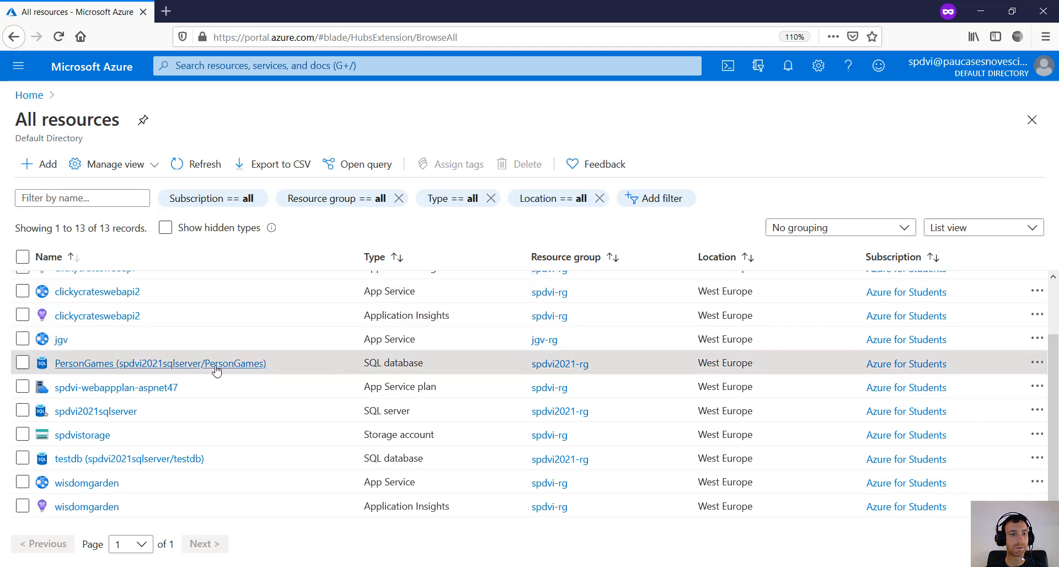
pyautogui.click(138, 372)
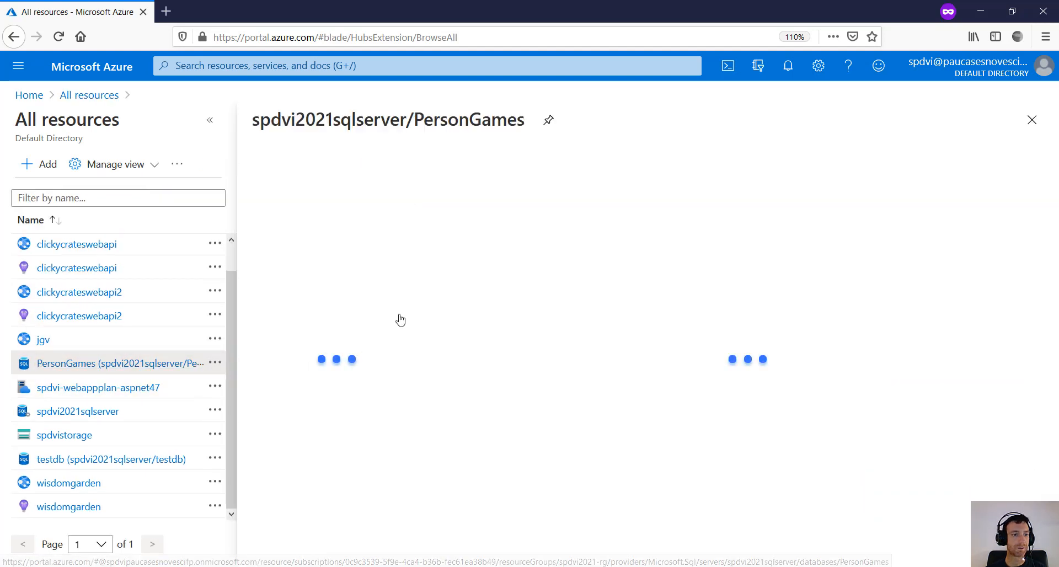
# - Bring up the PersonGames database's Query editor (preview) sign-in page
pyautogui.click(210, 121)
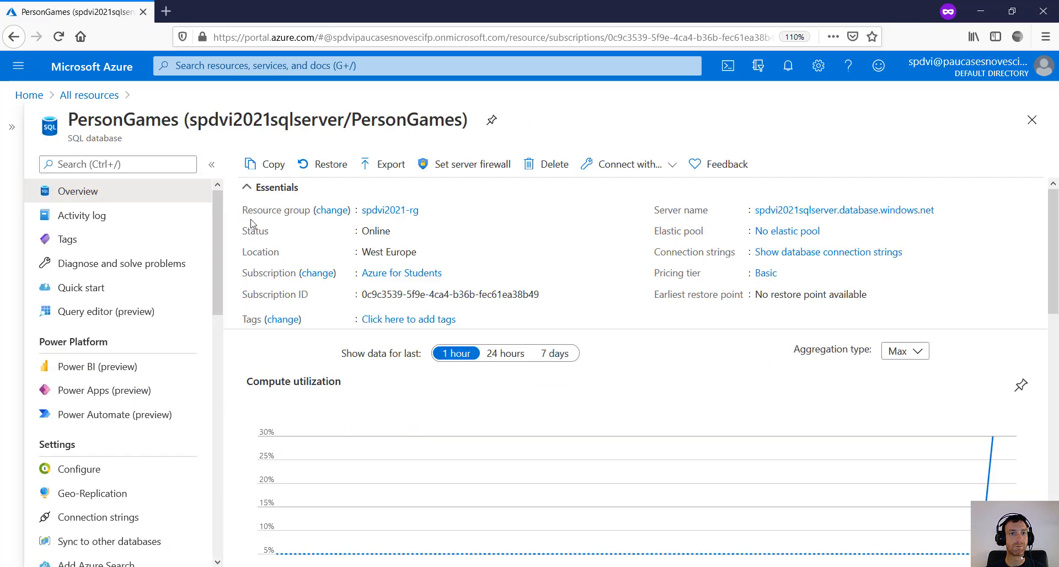
pyautogui.scroll(-3, 607, 359)
pyautogui.scroll(-8, 603, 387)
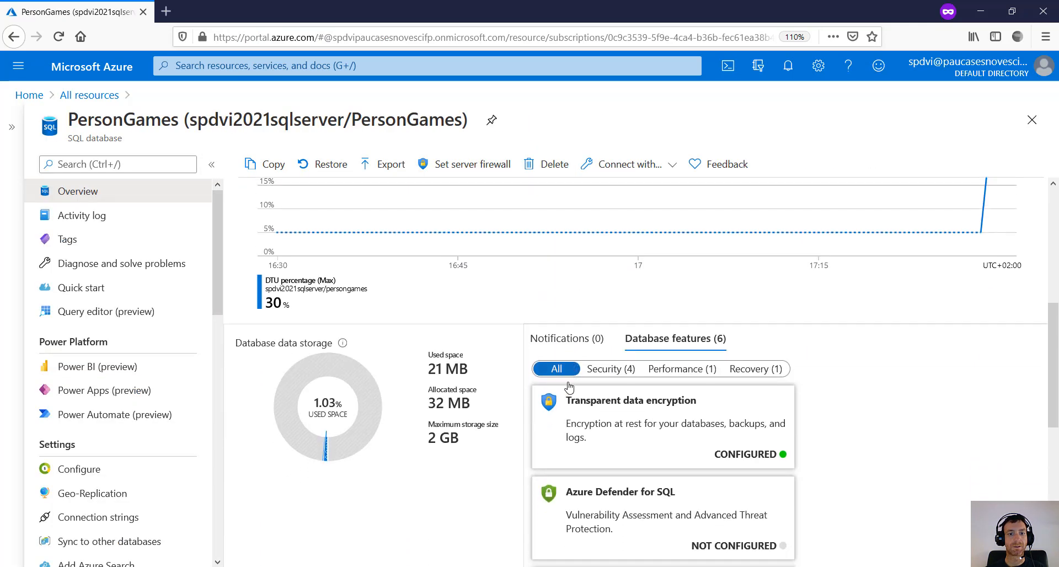
pyautogui.scroll(10, 442, 353)
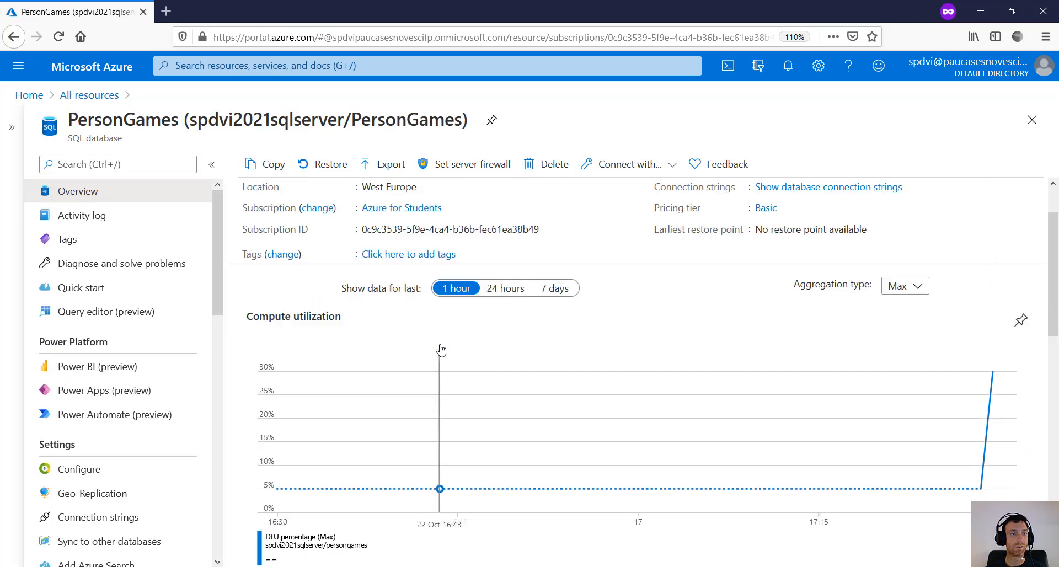
pyautogui.click(105, 312)
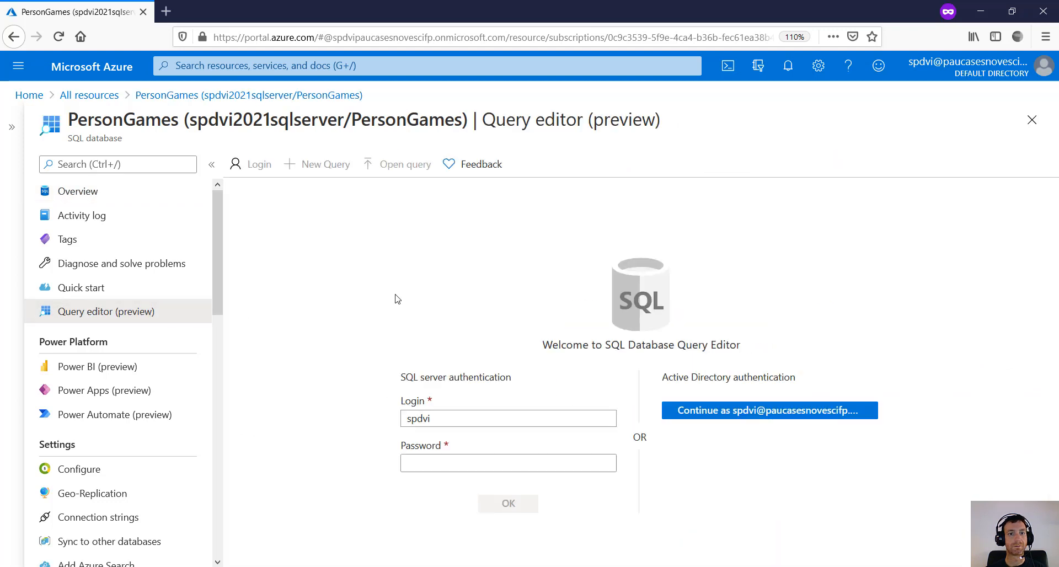
# - Sign in to the query editor with the SQL login's password
pyautogui.click(428, 464)
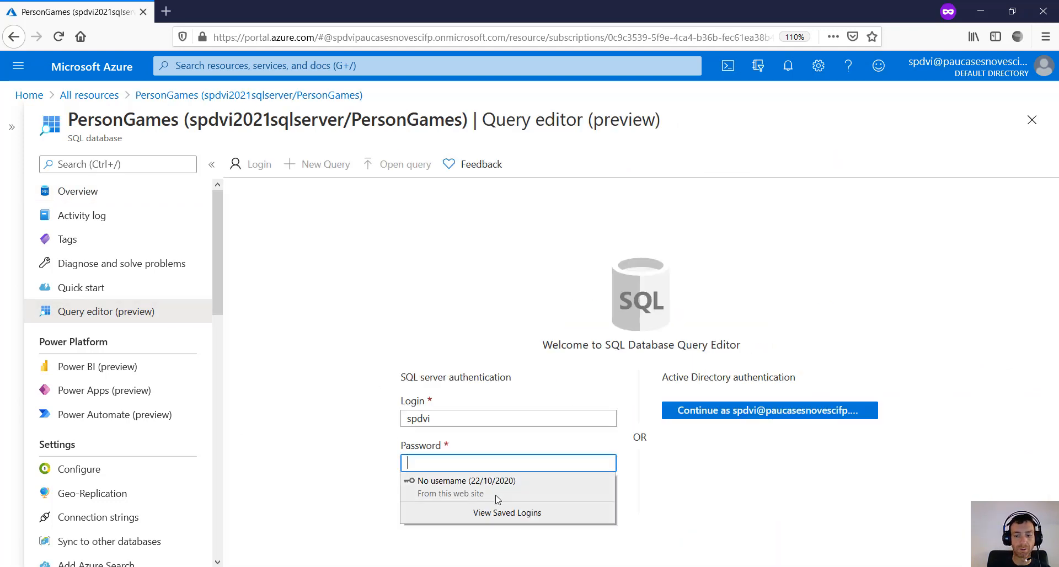
pyautogui.write('••••••')
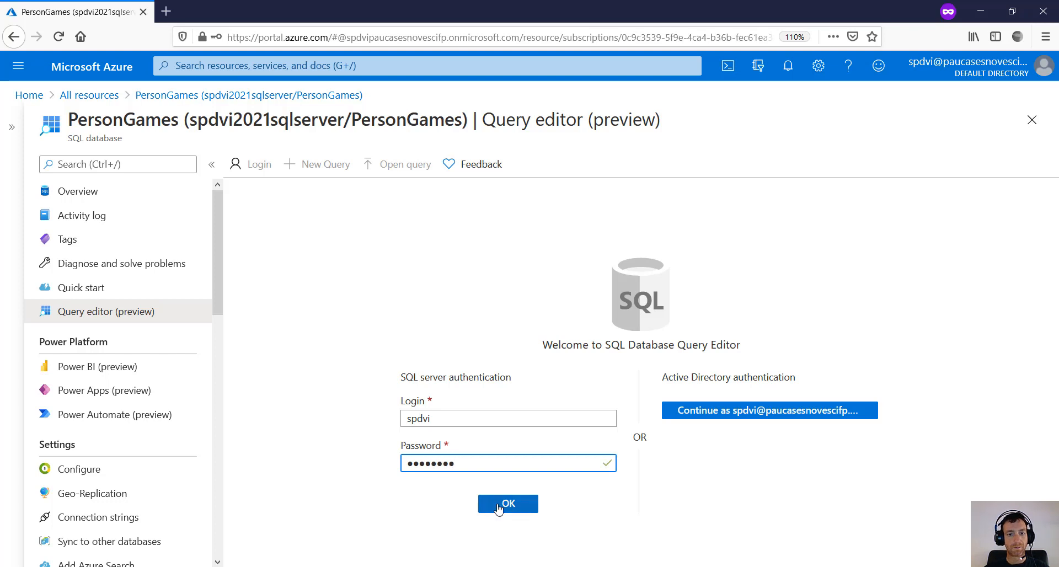
pyautogui.click(499, 503)
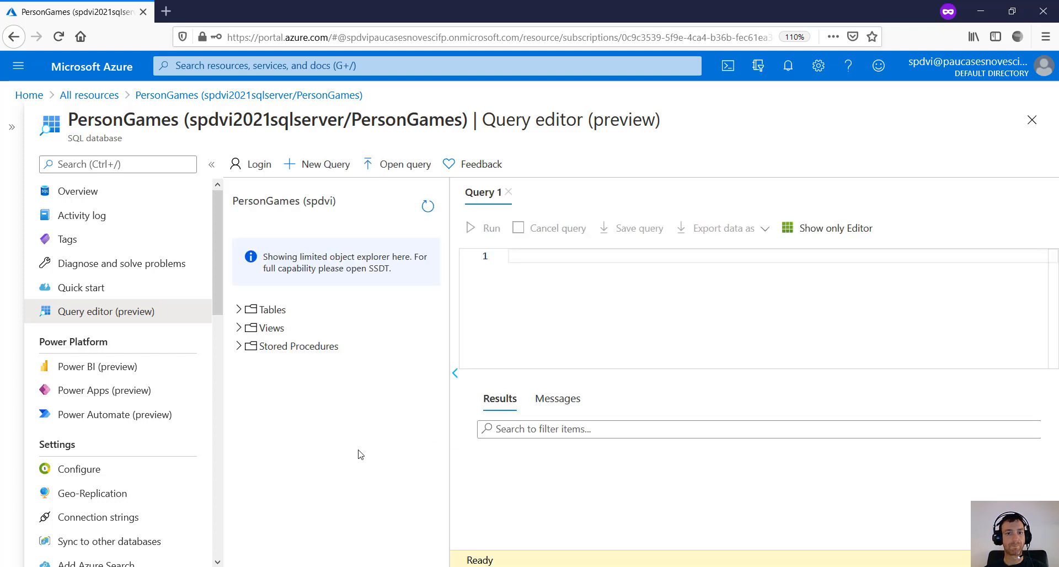
# - Run Select Top 1000 Rows on dbo.PersonGame, then minimize the browser to return to SSMS
pyautogui.click(272, 309)
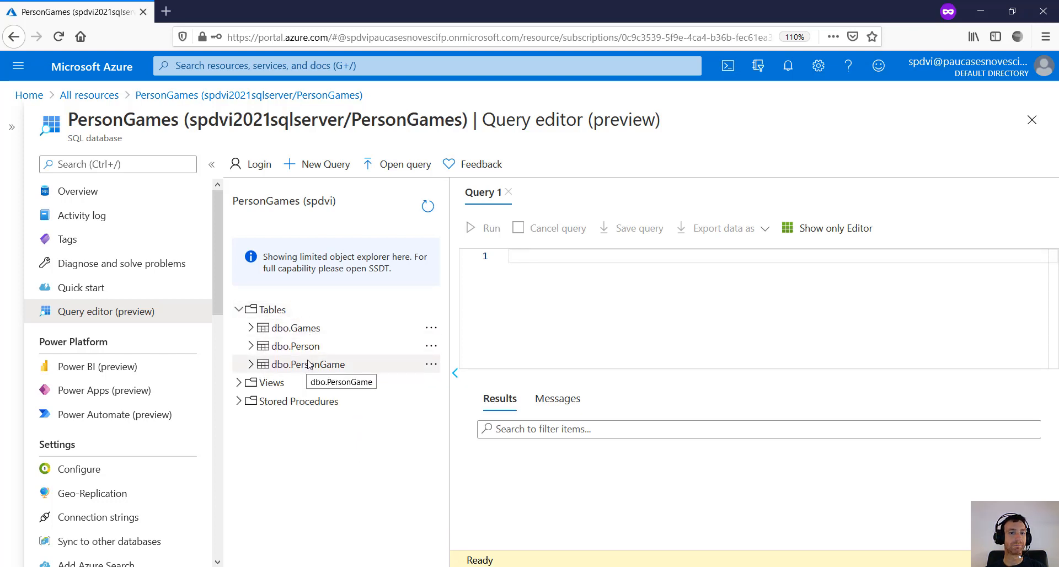
pyautogui.click(432, 364)
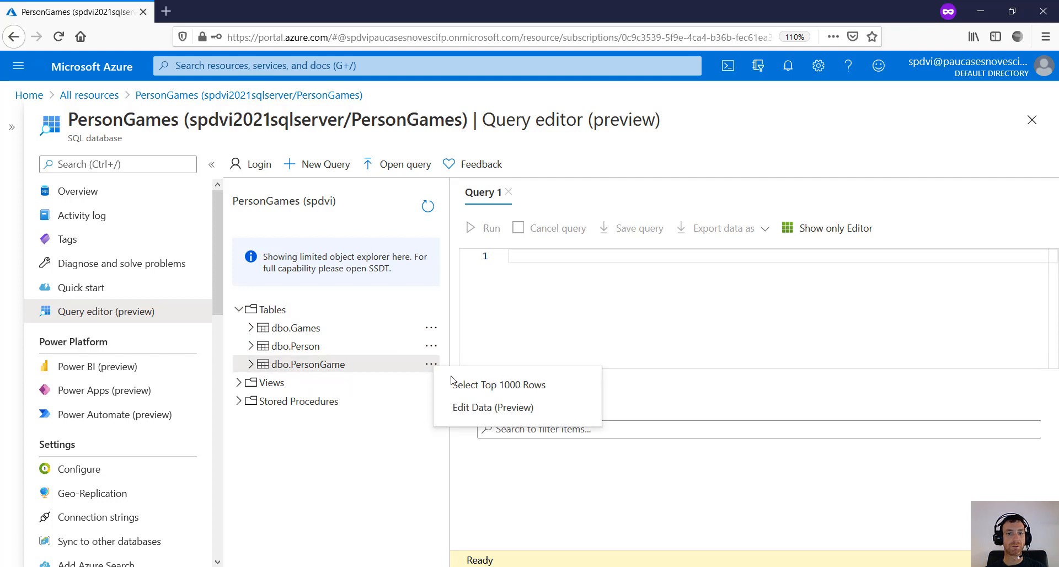
pyautogui.click(478, 386)
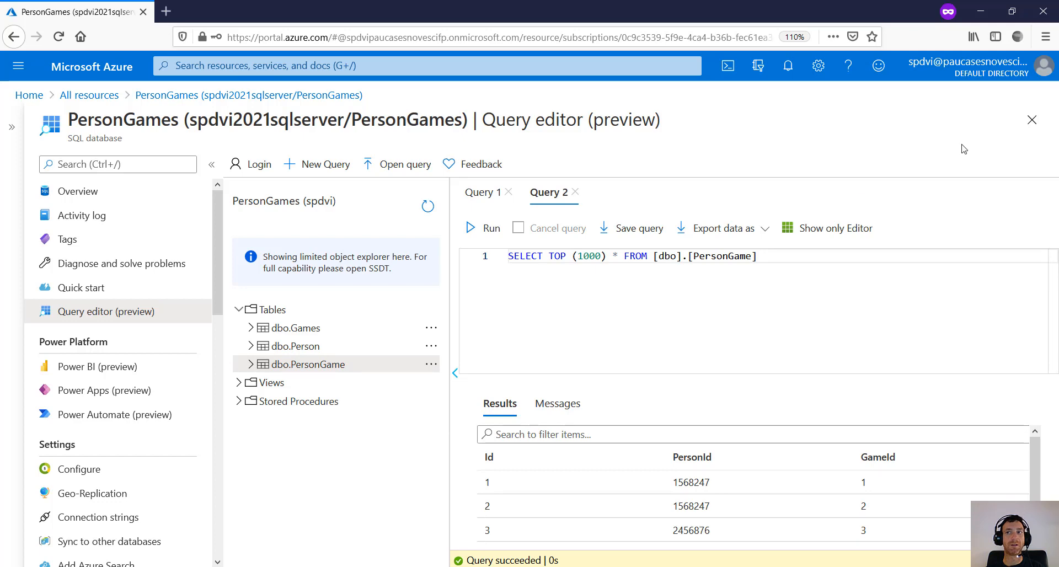
pyautogui.click(980, 11)
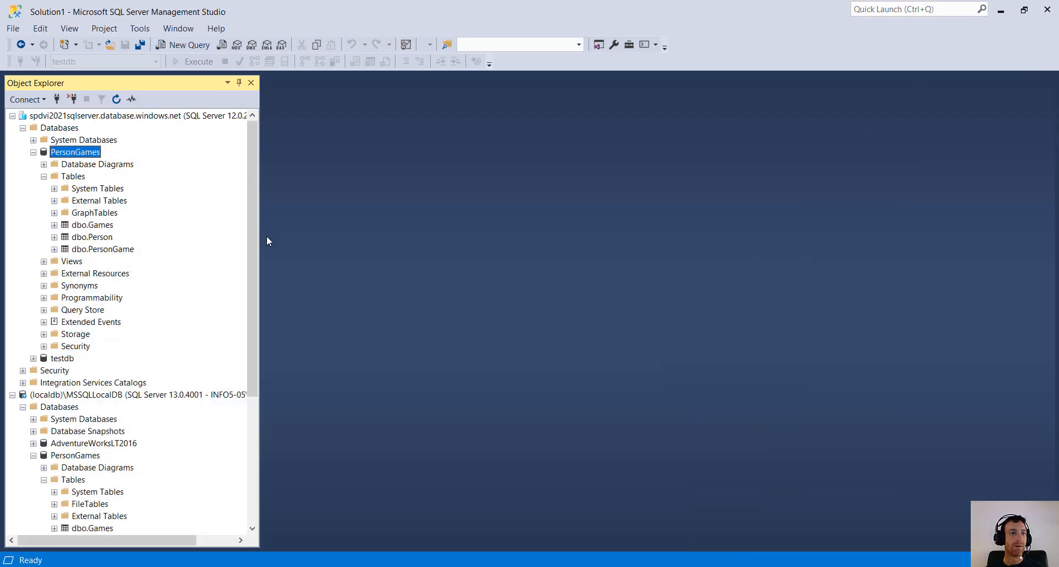
pyautogui.click(76, 456)
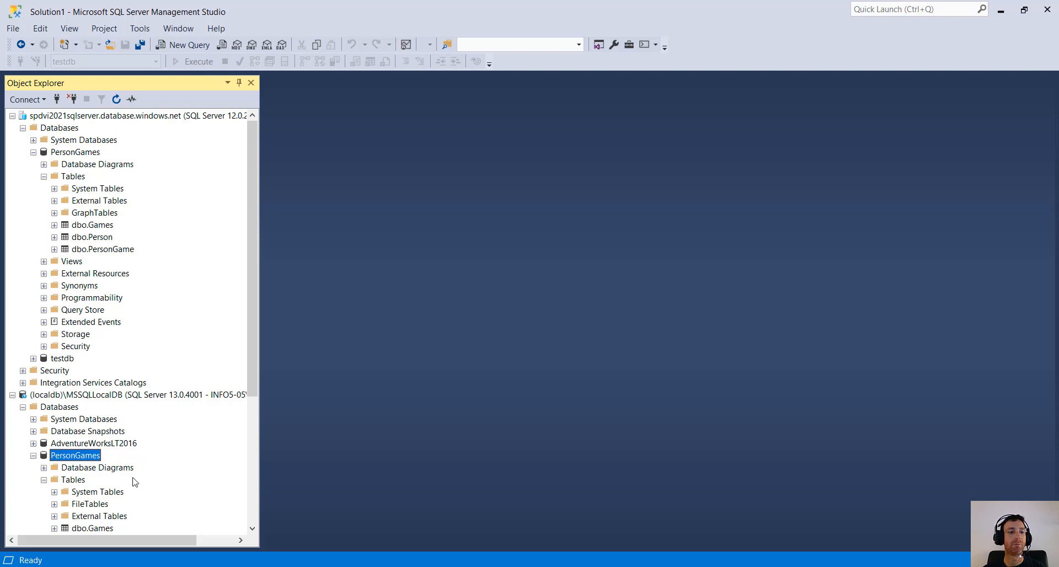
pyautogui.scroll(-3, 135, 482)
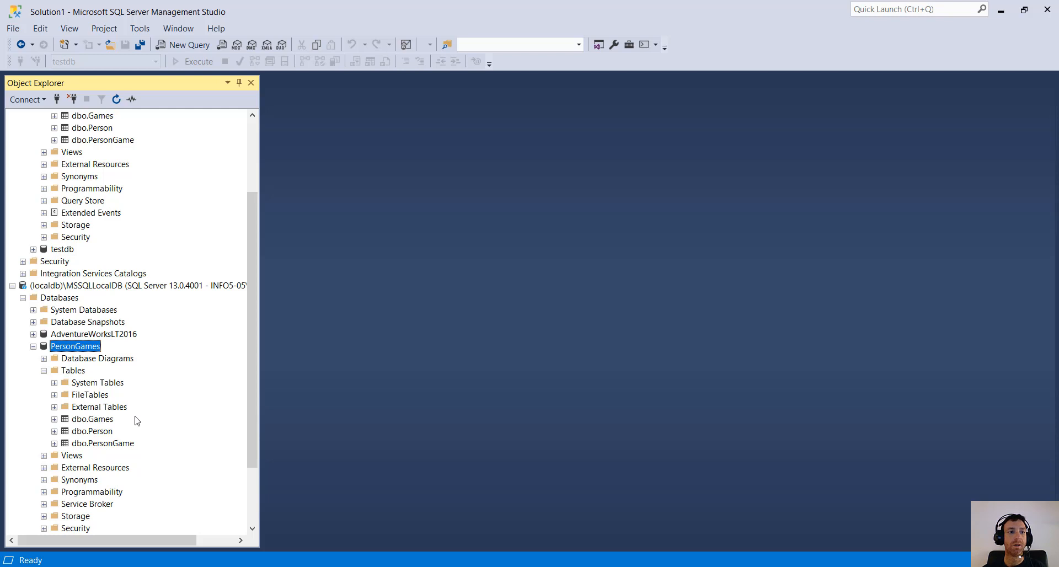
pyautogui.scroll(3, 137, 421)
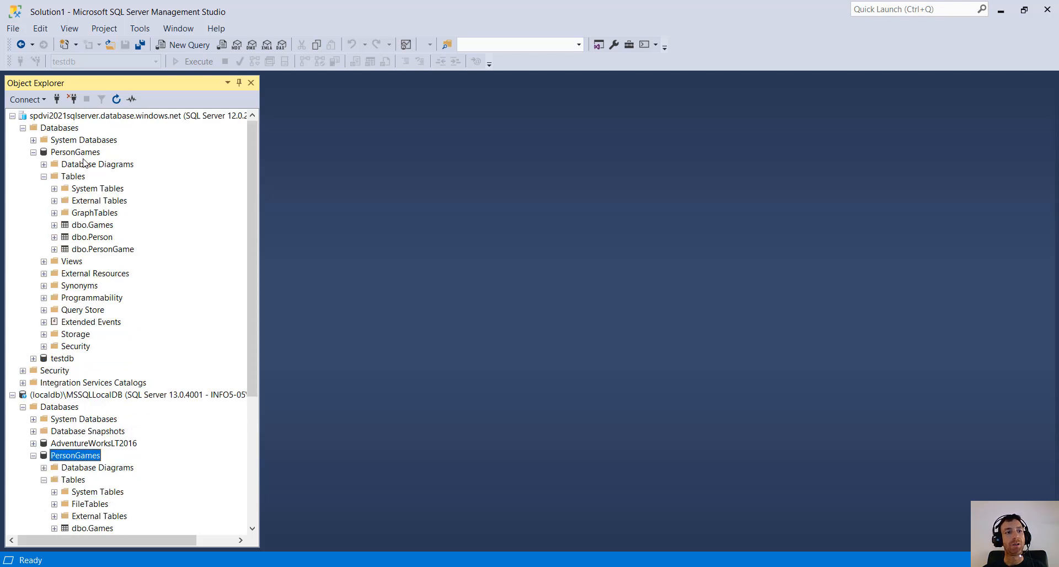
pyautogui.click(77, 152)
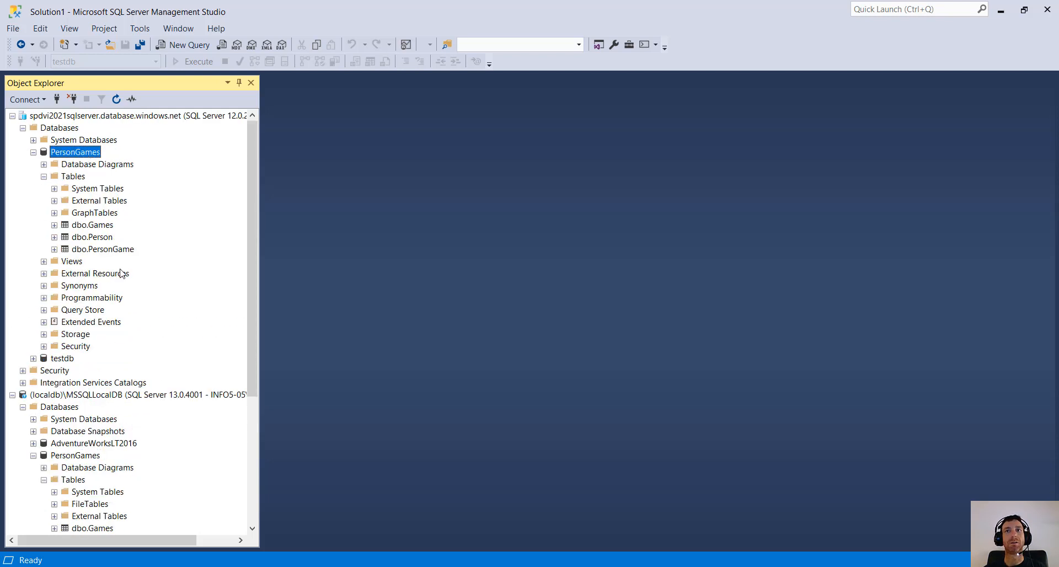